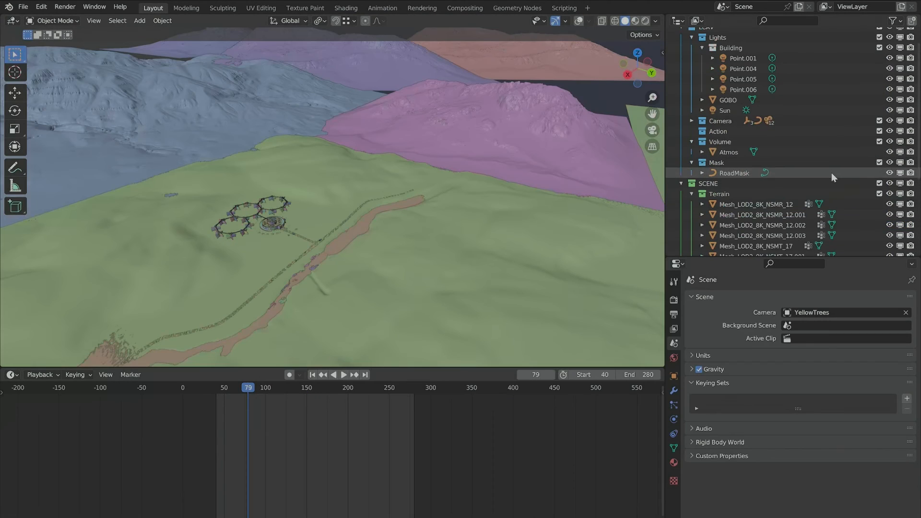
Survey the terrain meshes, the road and the building complex with its ring-shaped tower clusters on the green hill.
scroll(831, 173, up, 2)
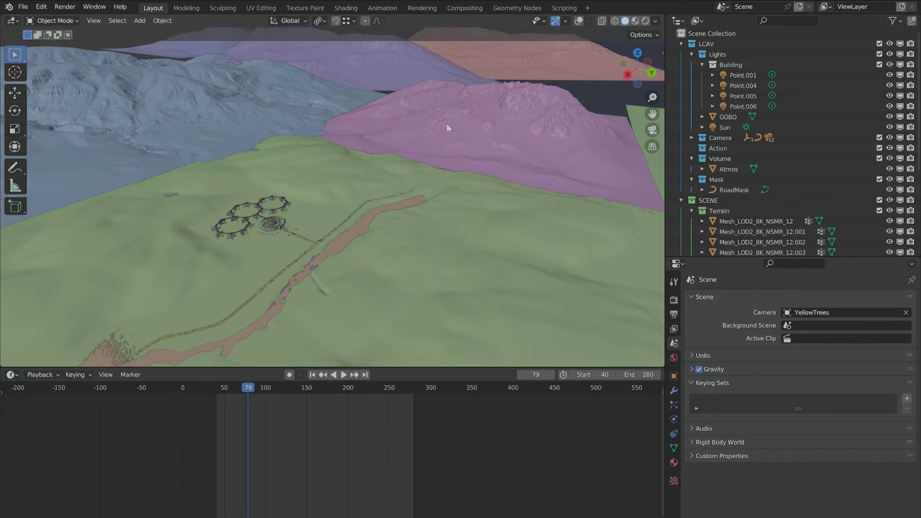
scroll(446, 123, up, 8)
middle_drag(217, 232, 368, 206)
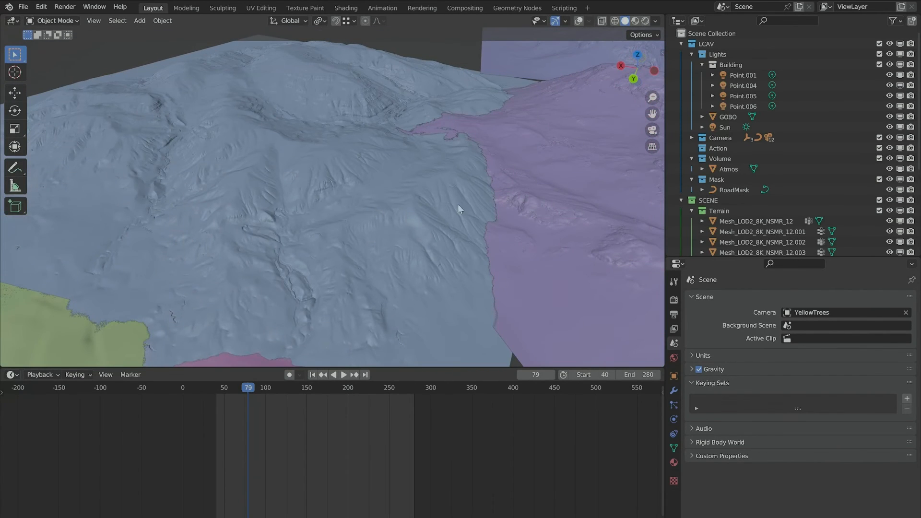
middle_drag(459, 209, 371, 187)
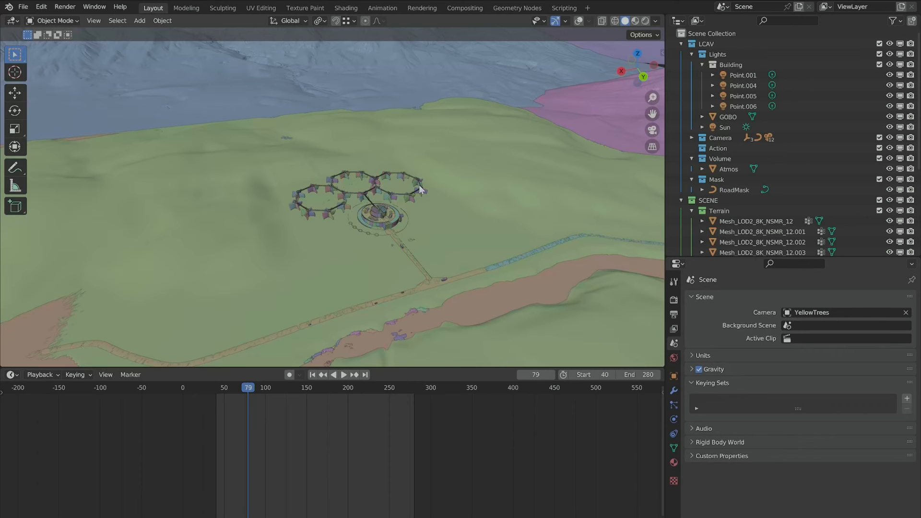
scroll(409, 223, up, 10)
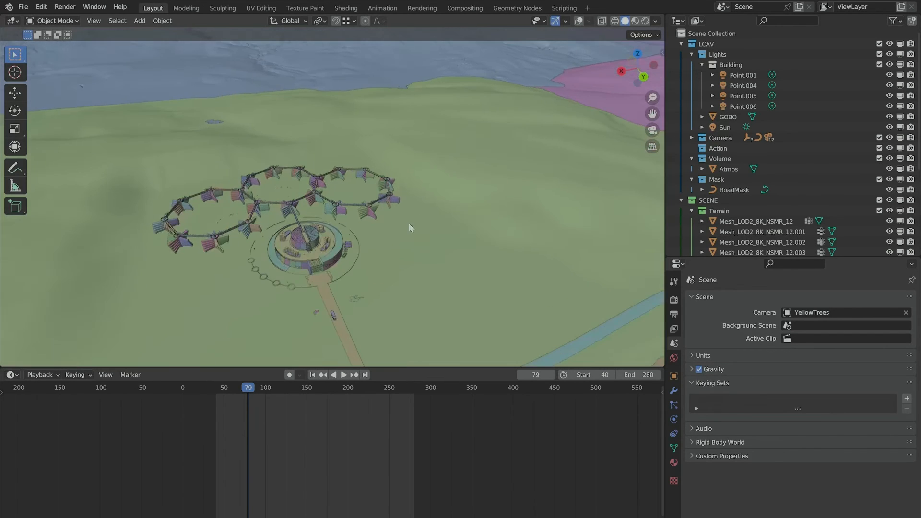
scroll(733, 164, down, 5)
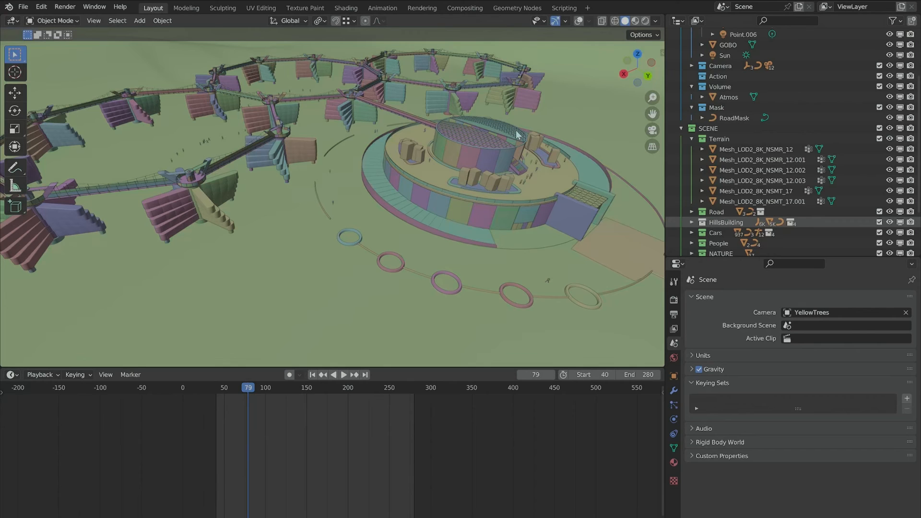
Select all objects in the HillsBuilding collection and hide every unselected object to isolate the building complex.
click(705, 222)
right_click(705, 222)
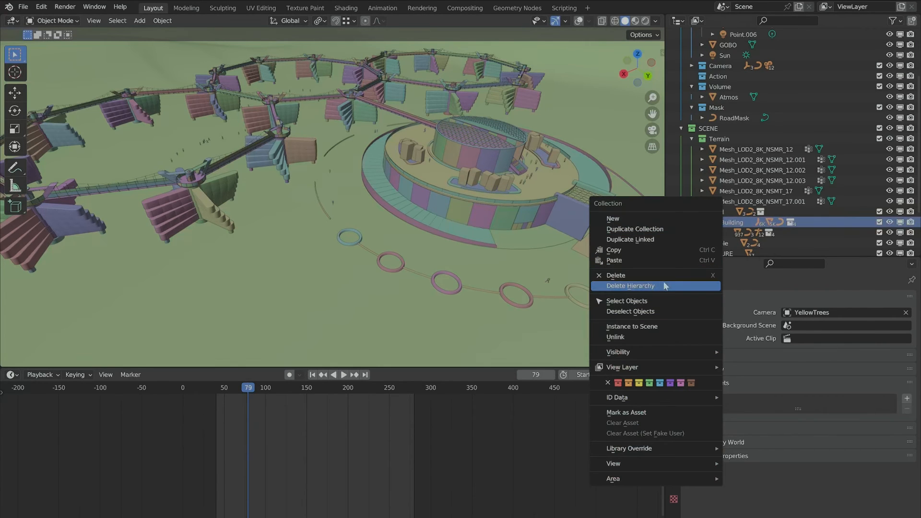
click(462, 233)
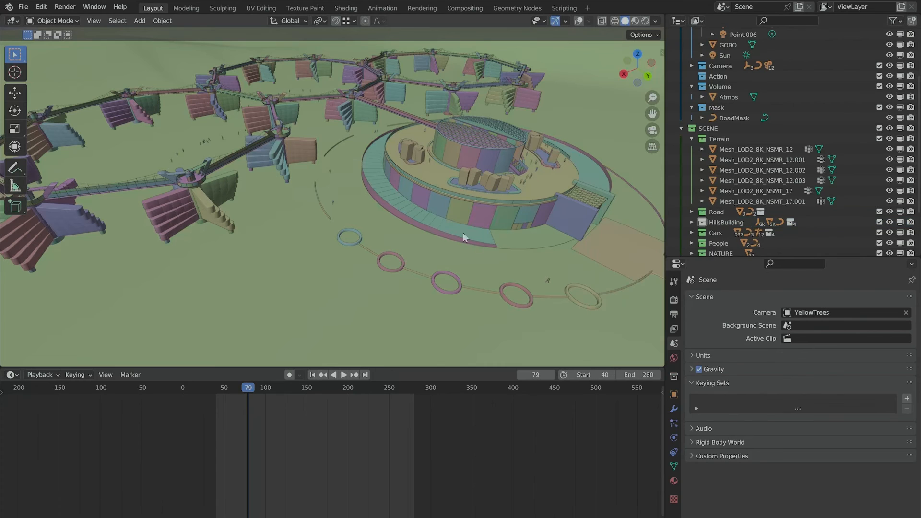
key(shift+h)
scroll(401, 174, down, 3)
middle_drag(446, 188, 416, 174)
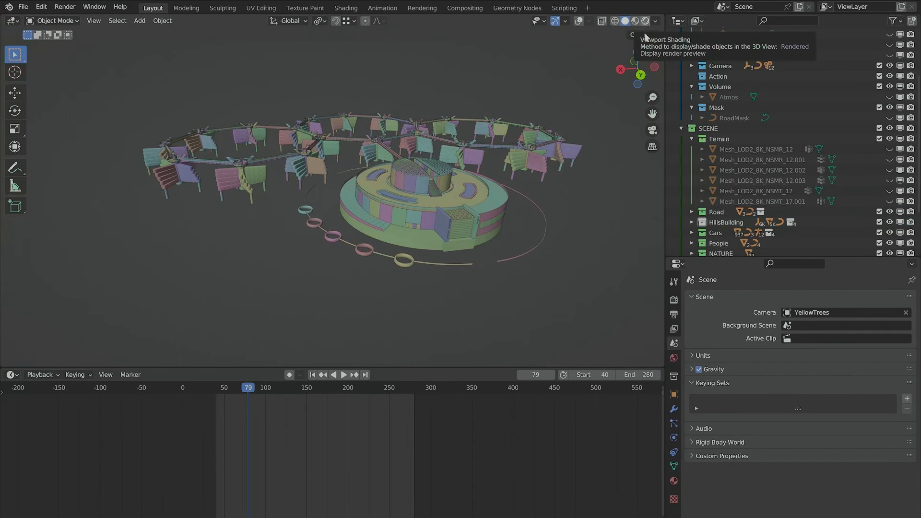
Switch the viewport to Rendered shading and make the Sun light visible again.
click(644, 22)
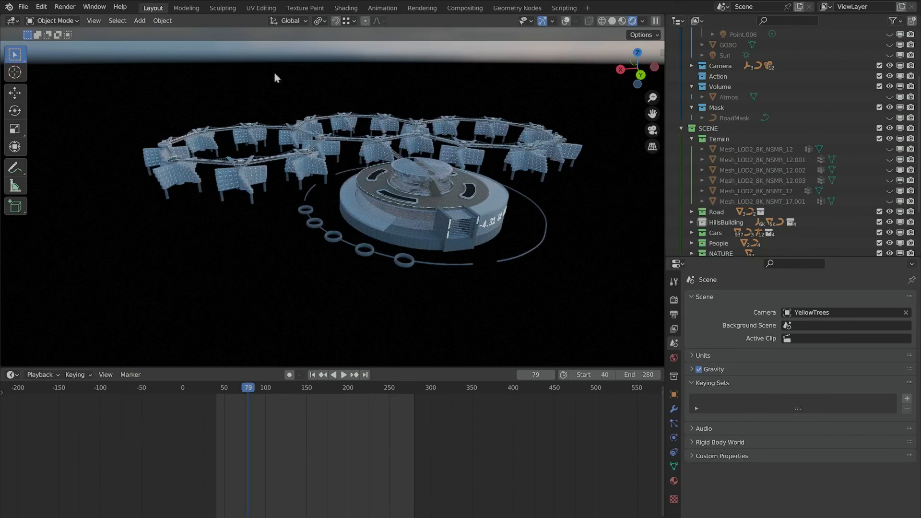
scroll(242, 187, up, 3)
middle_drag(374, 192, 394, 174)
scroll(381, 198, up, 2)
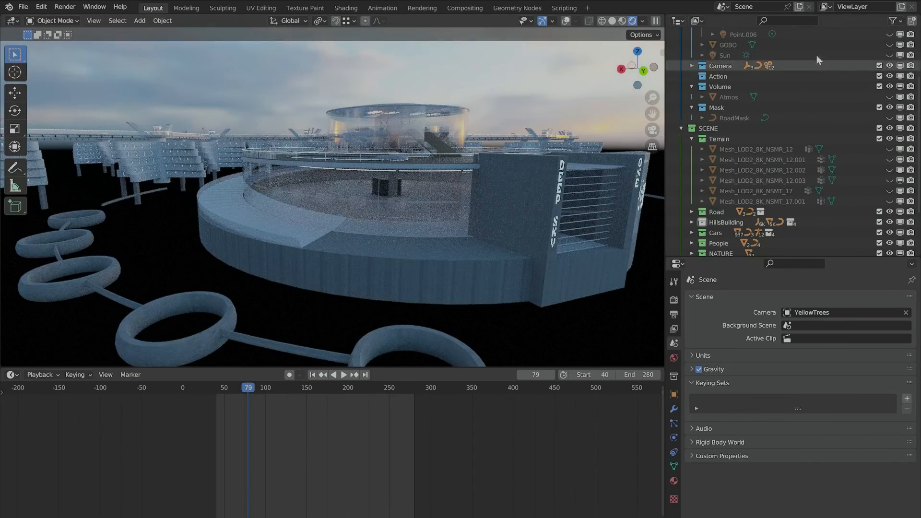
click(889, 54)
Examine the tower modules with stepped wings and the bridges connecting them in the rendered preview.
middle_drag(376, 210, 168, 234)
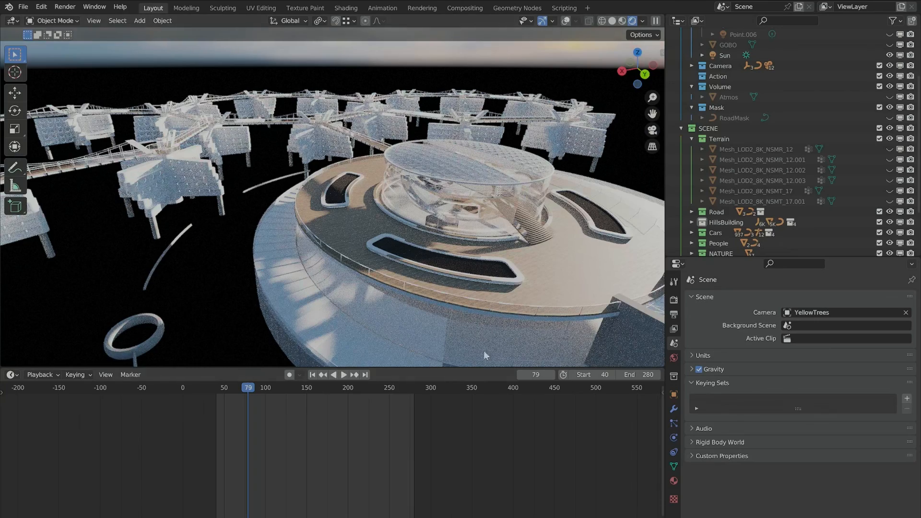
middle_drag(255, 220, 290, 217)
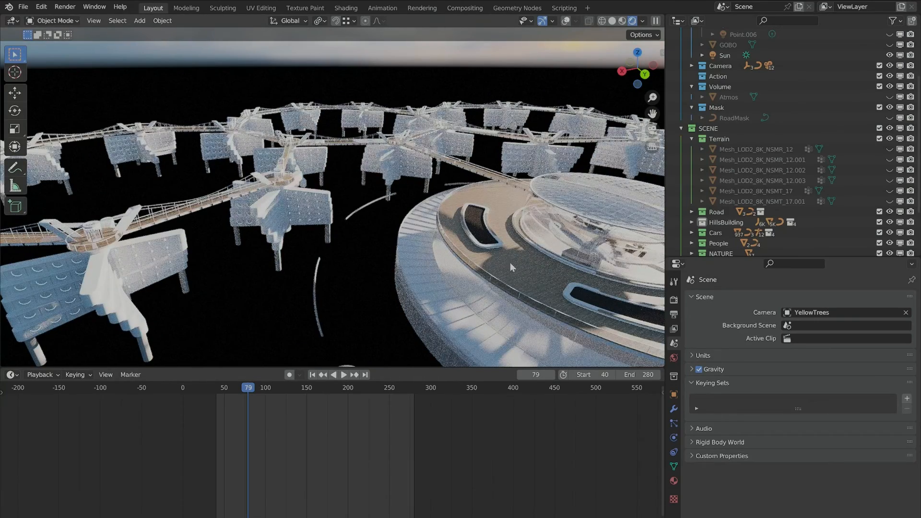
middle_drag(455, 196, 367, 240)
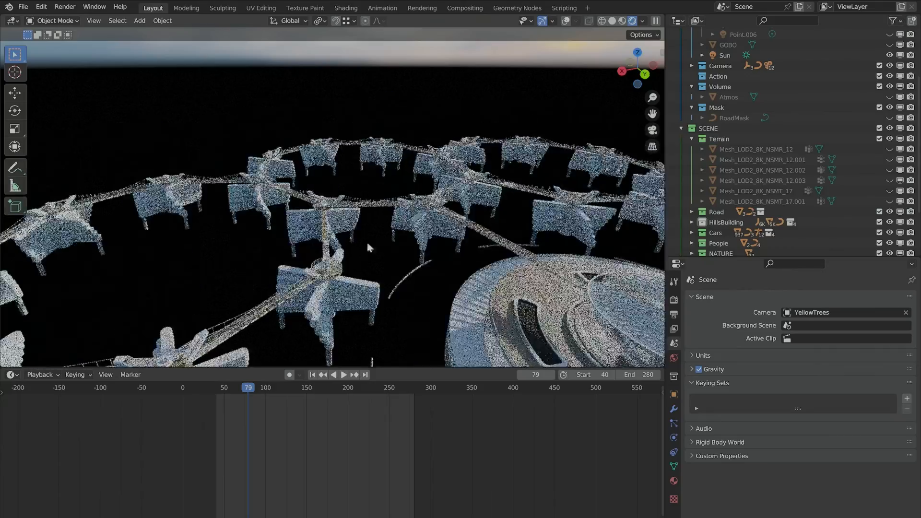
scroll(455, 221, up, 6)
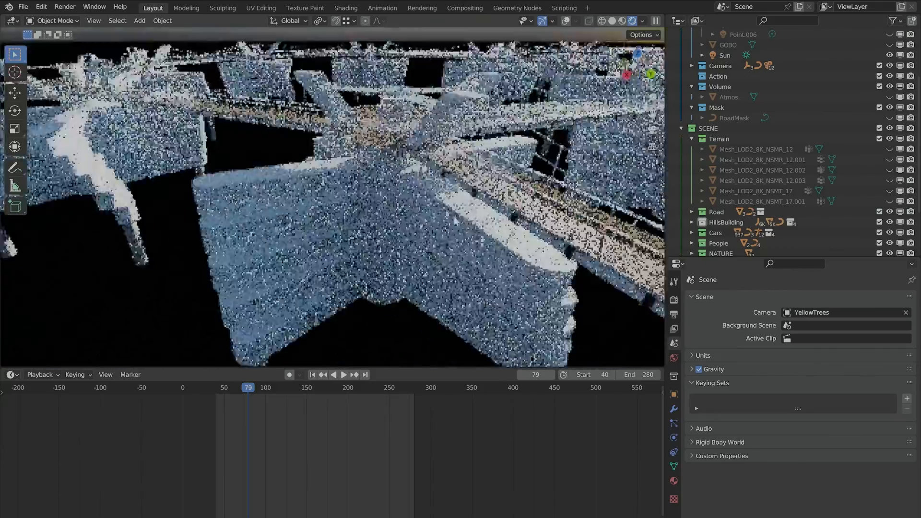
middle_drag(455, 221, 519, 236)
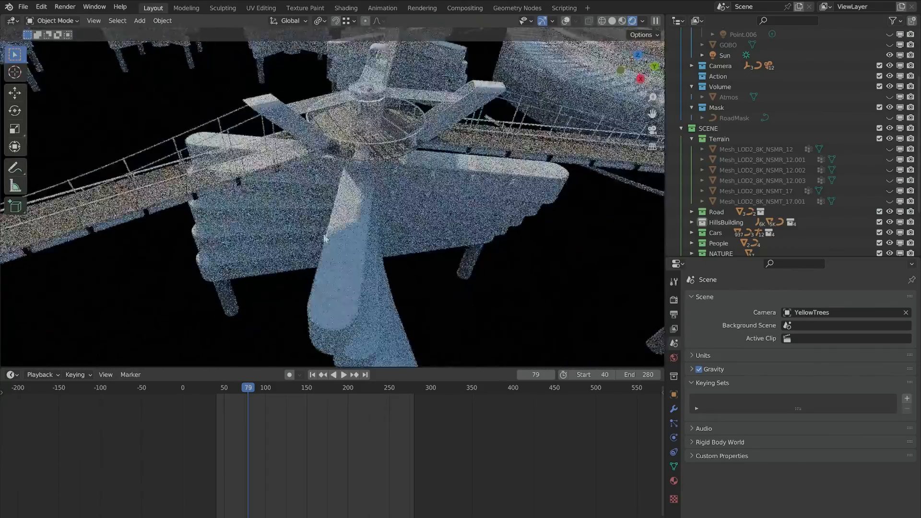
scroll(376, 253, up, 4)
key(F3)
text(e)
key(Escape)
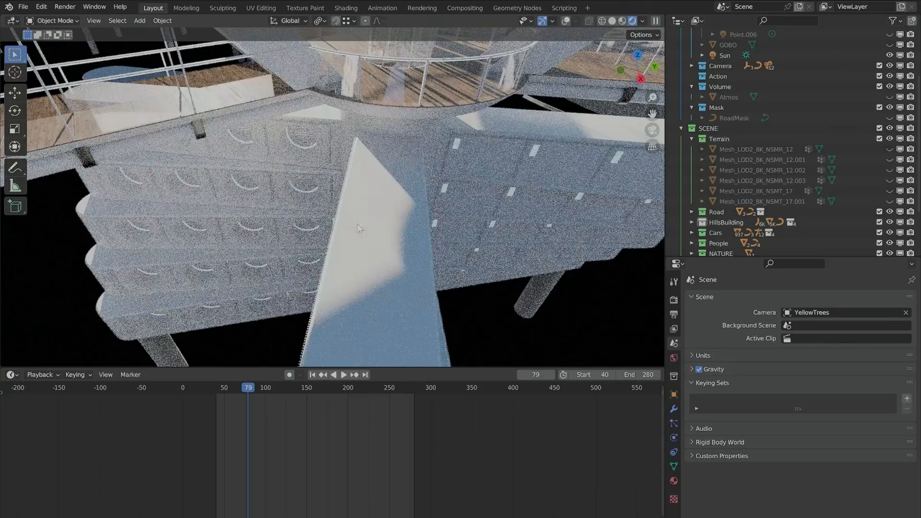
middle_drag(280, 266, 273, 256)
scroll(274, 257, down, 5)
middle_drag(307, 182, 247, 171)
scroll(247, 171, up, 3)
scroll(413, 182, down, 3)
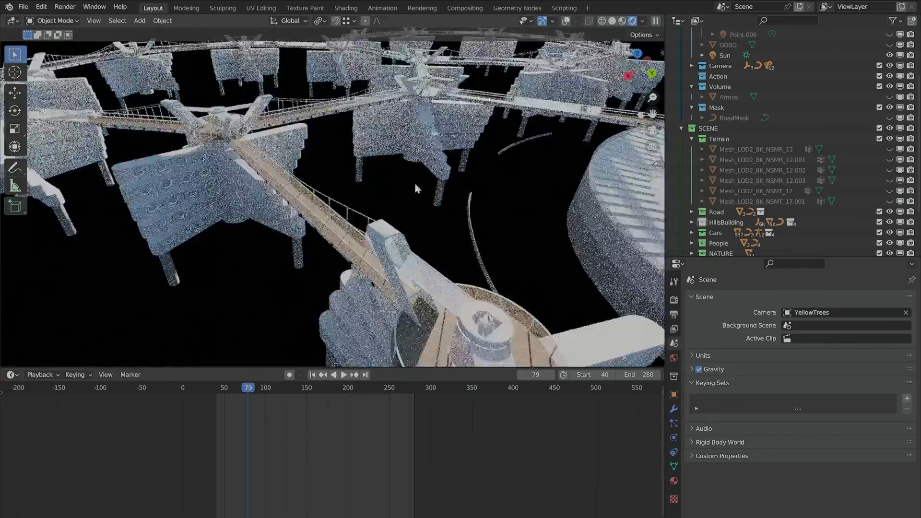
Examine how the walkways link the towers into rings and connect them to the central round building.
shift+middle_drag(413, 182, 254, 211)
scroll(364, 180, down, 2)
shift+middle_drag(365, 180, 385, 209)
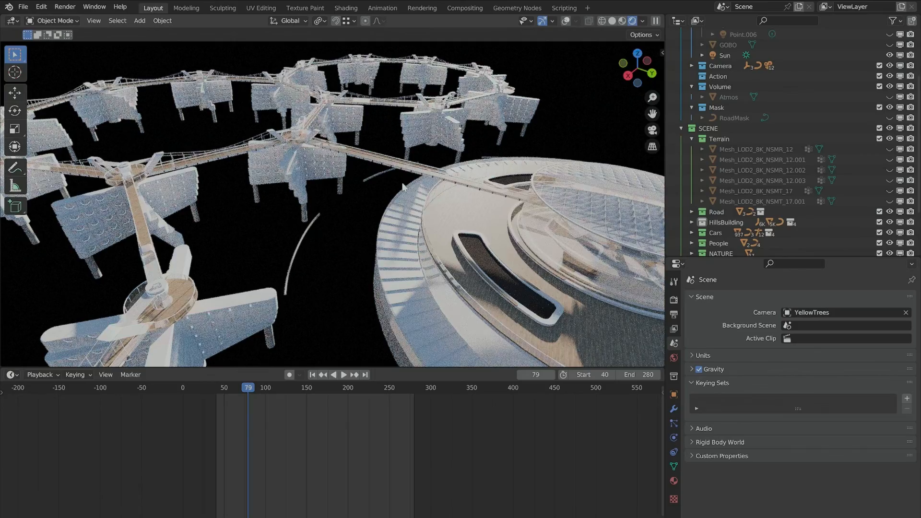
shift+middle_drag(520, 234, 632, 96)
middle_drag(391, 199, 421, 209)
scroll(422, 210, down, 4)
scroll(271, 216, up, 5)
shift+middle_drag(149, 168, 234, 149)
scroll(268, 167, down, 3)
scroll(233, 149, up, 3)
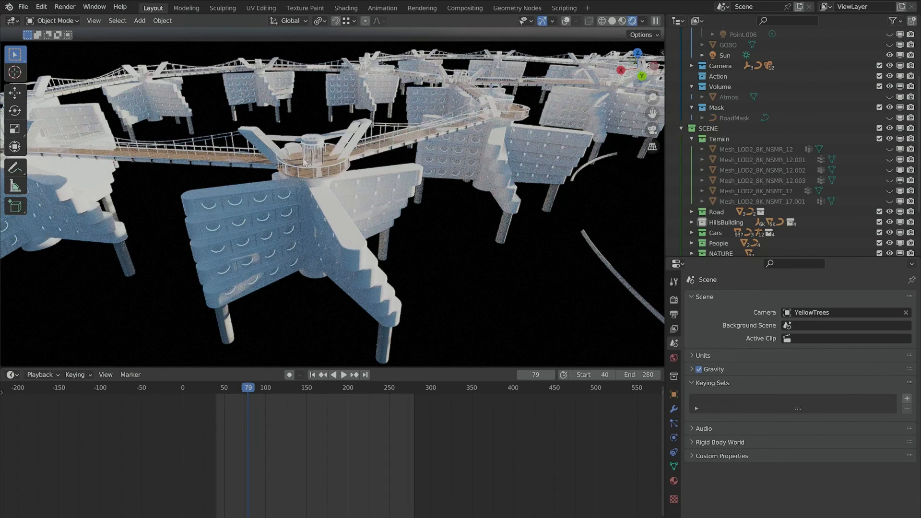
scroll(322, 158, up, 2)
middle_drag(323, 159, 321, 168)
scroll(360, 209, down, 4)
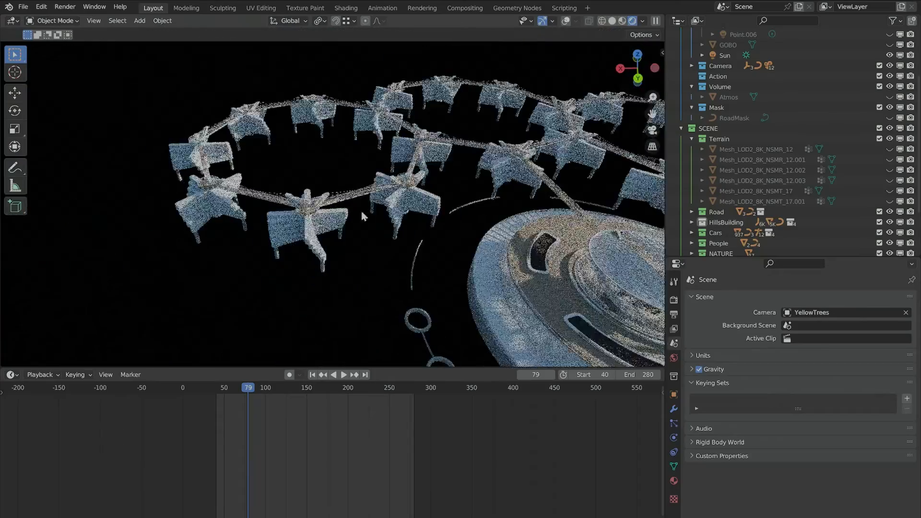
middle_drag(342, 212, 482, 175)
scroll(482, 175, up, 6)
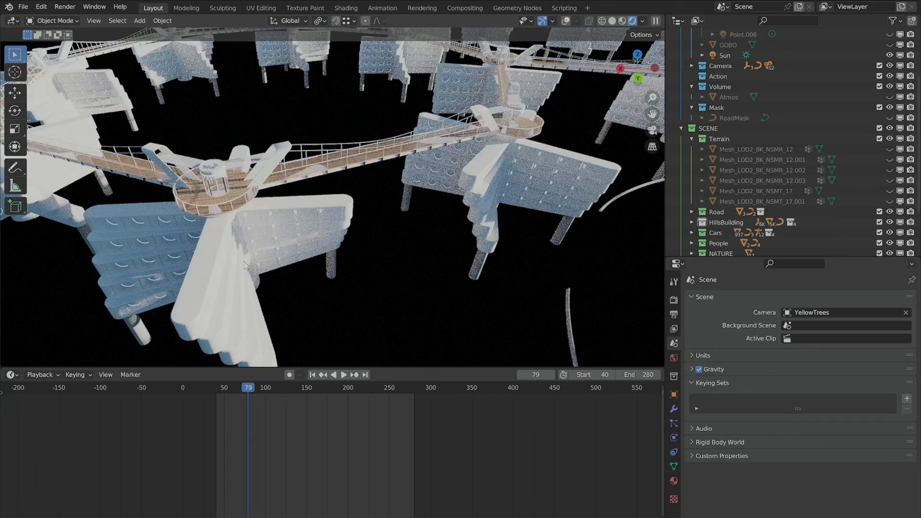
Inspect a single tower's stepped wings, support columns and circular window openings up close.
shift+middle_drag(245, 265, 439, 207)
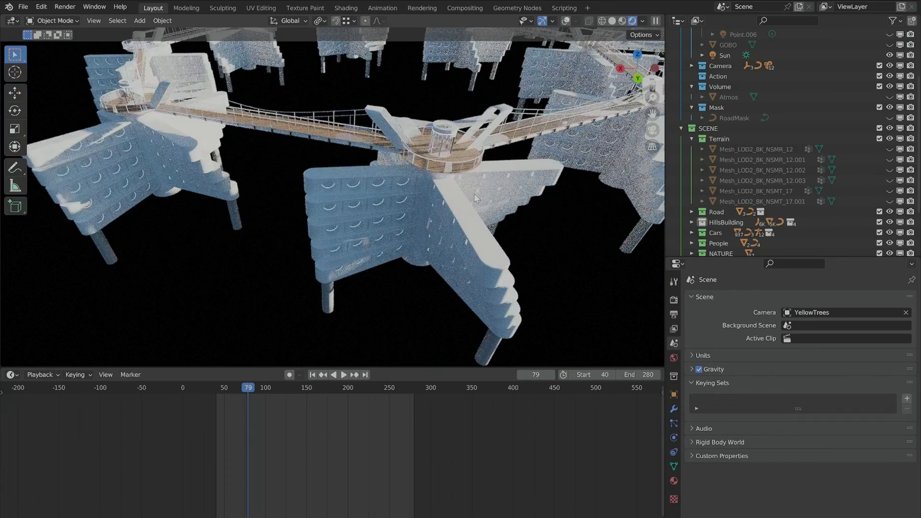
scroll(475, 197, down, 5)
shift+middle_drag(510, 202, 236, 223)
scroll(372, 143, up, 5)
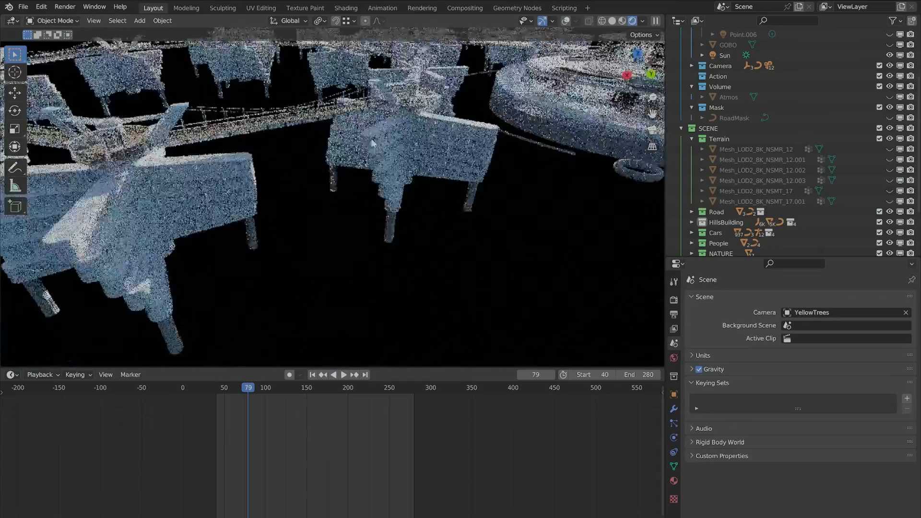
middle_drag(372, 143, 366, 160)
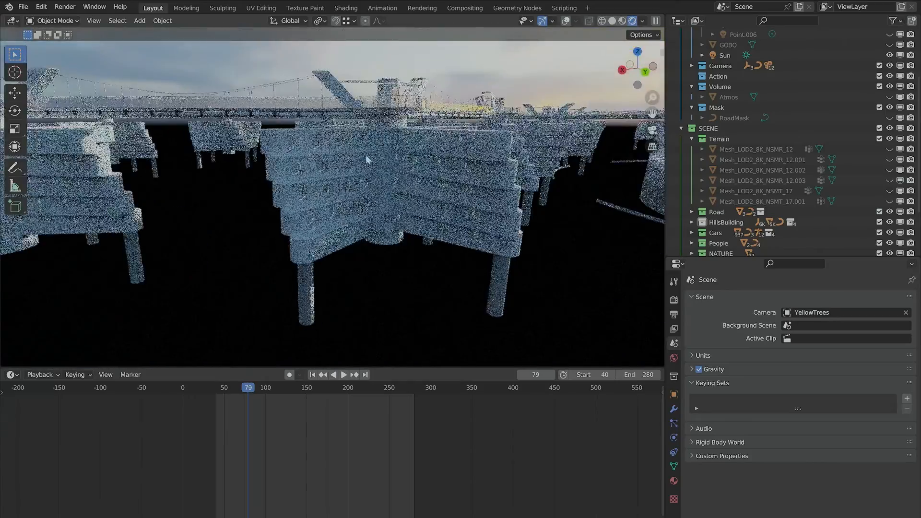
scroll(362, 162, up, 8)
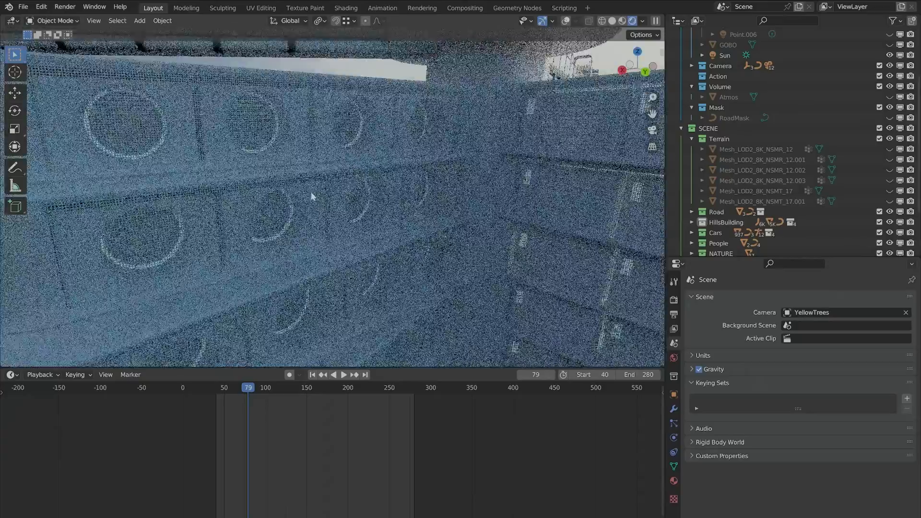
scroll(312, 196, down, 5)
middle_drag(220, 172, 434, 213)
scroll(288, 184, down, 5)
scroll(338, 211, up, 6)
scroll(336, 210, down, 5)
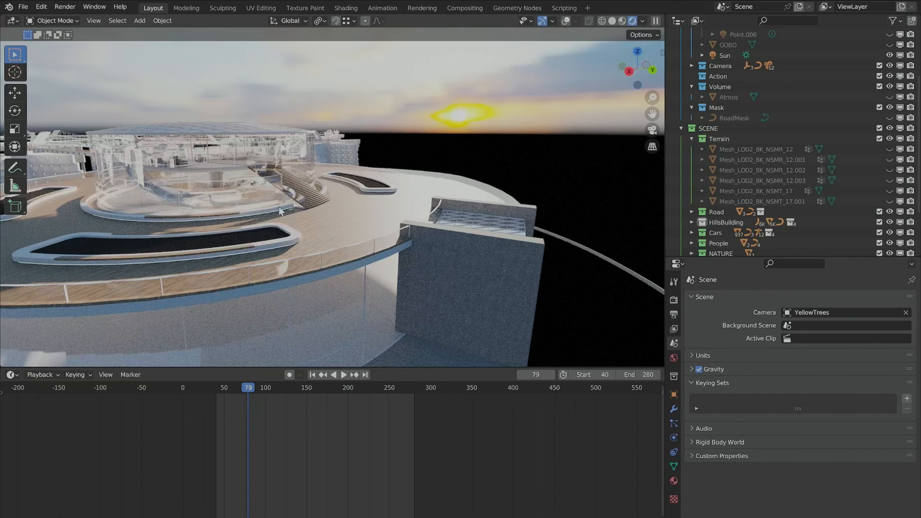
Examine the central building's roof deck, planters, glass pavilion, stairs and railing from several angles.
middle_drag(281, 211, 338, 223)
scroll(322, 203, down, 5)
scroll(341, 296, up, 5)
scroll(337, 223, down, 8)
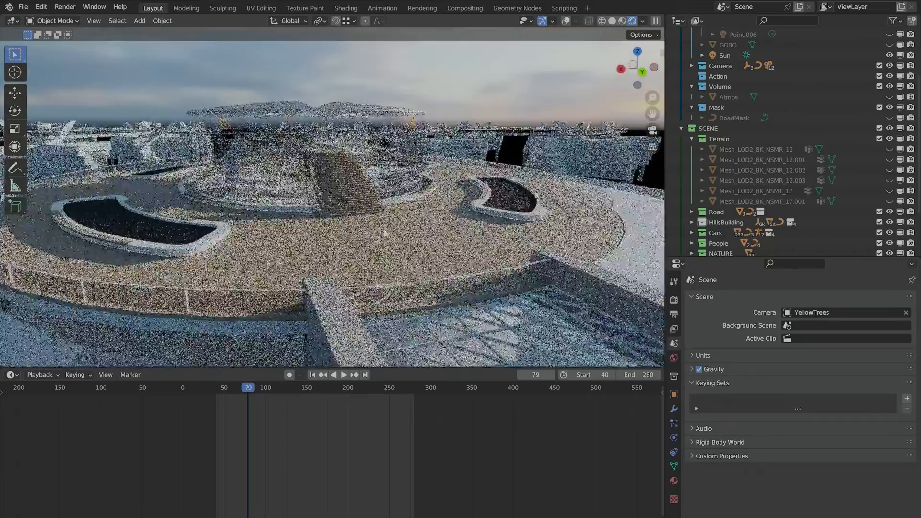
scroll(384, 234, up, 6)
middle_drag(384, 234, 223, 295)
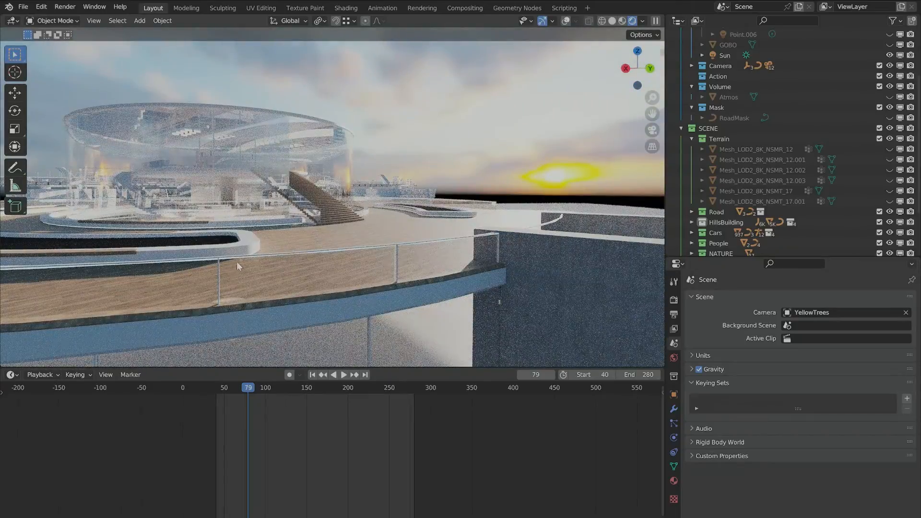
scroll(241, 251, down, 10)
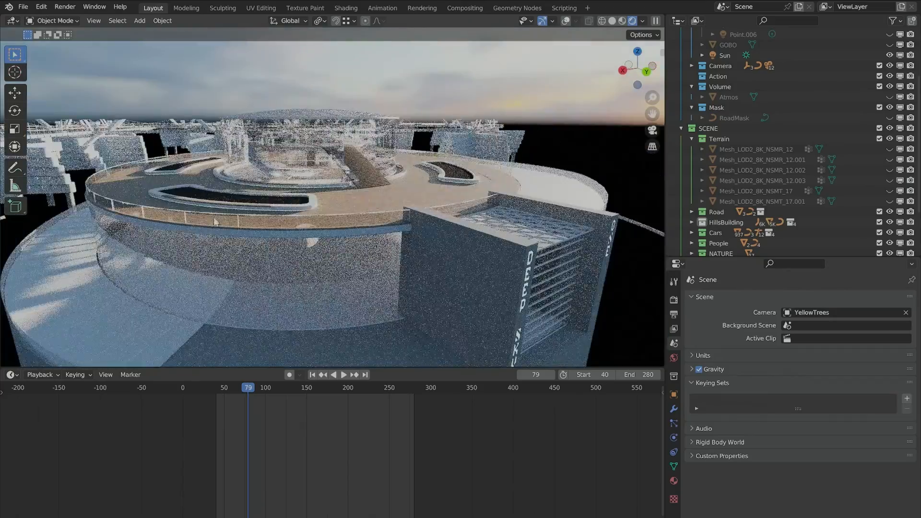
scroll(398, 222, down, 8)
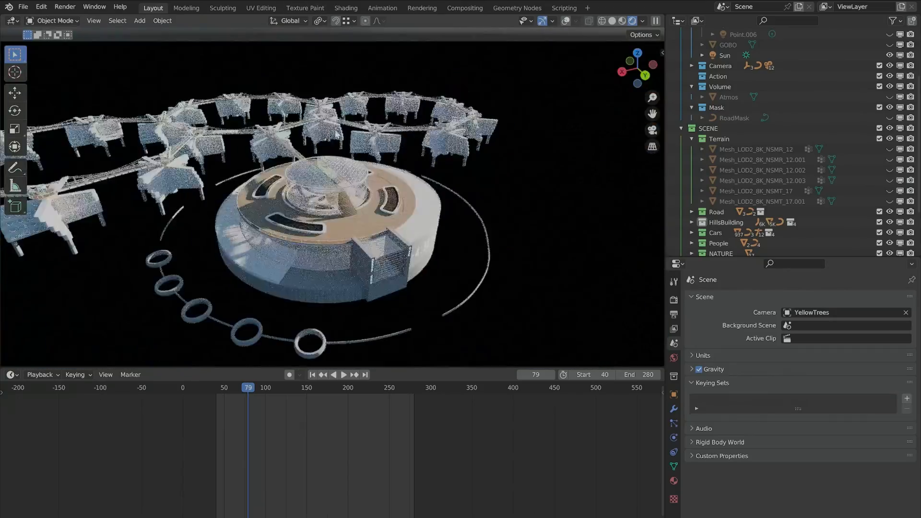
Inspect the pavilion's triangulated glass roof and the lettered, louvred entrance of the central building.
scroll(398, 222, up, 2)
scroll(398, 222, up, 10)
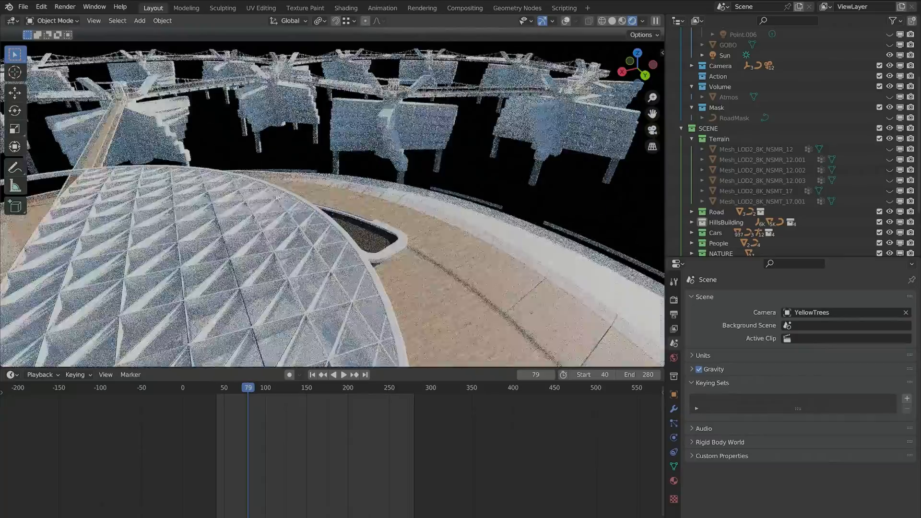
scroll(271, 122, down, 3)
scroll(271, 123, up, 10)
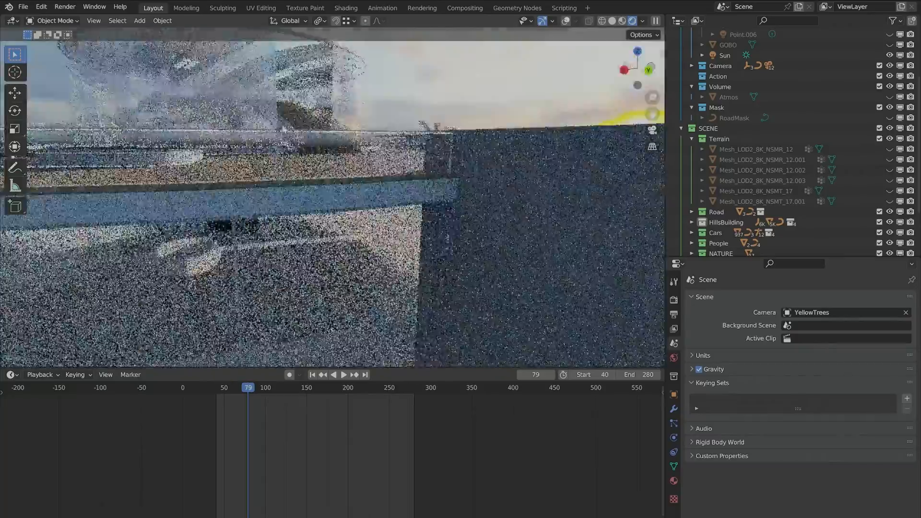
scroll(255, 217, down, 5)
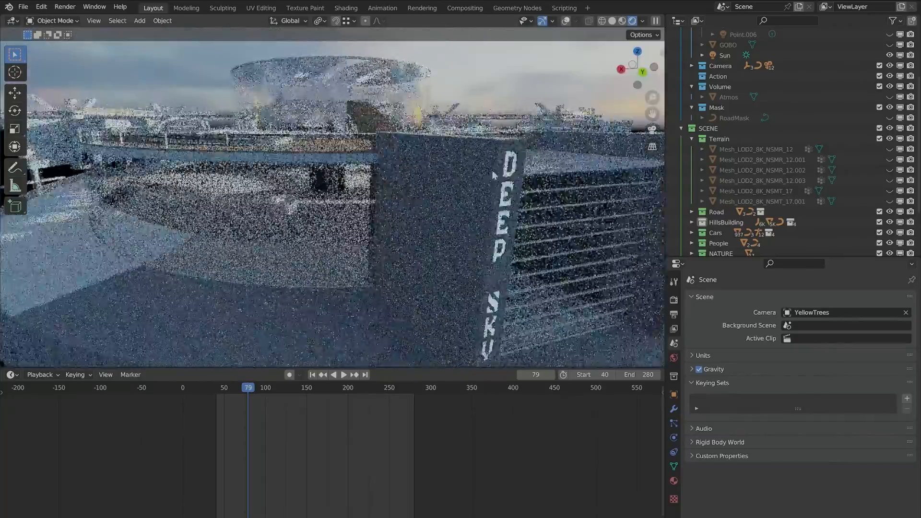
scroll(256, 217, up, 3)
scroll(378, 217, up, 2)
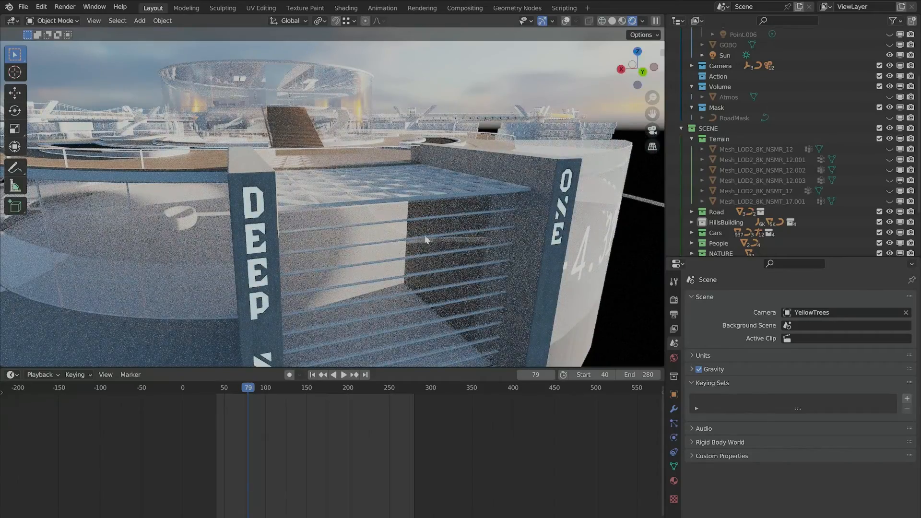
scroll(306, 231, up, 3)
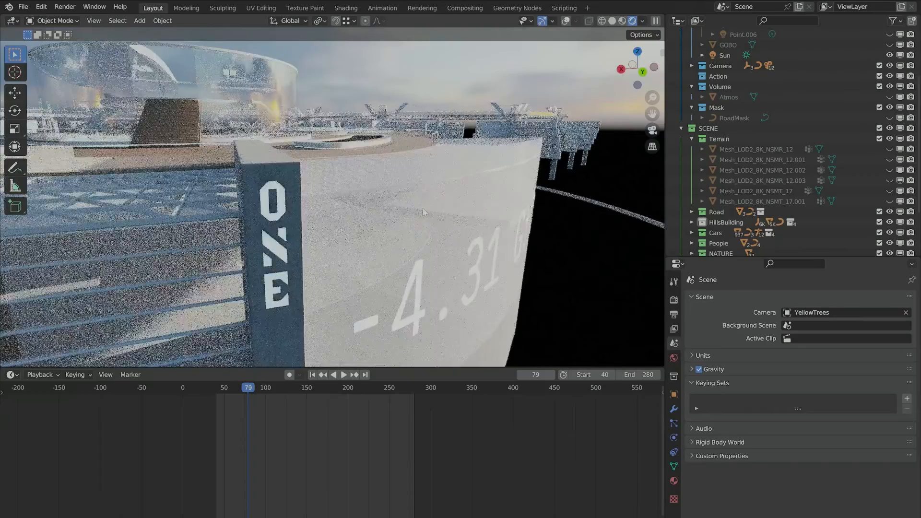
Replace the timeline with a Shader Editor showing the WhiteRoofMeshConceptTransp material of the central building's facade.
middle_drag(426, 203, 308, 187)
scroll(266, 157, up, 3)
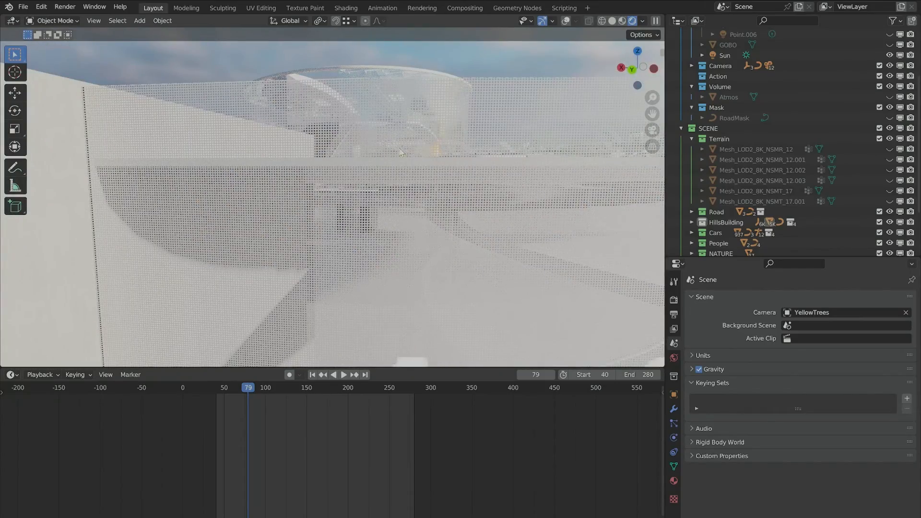
click(11, 375)
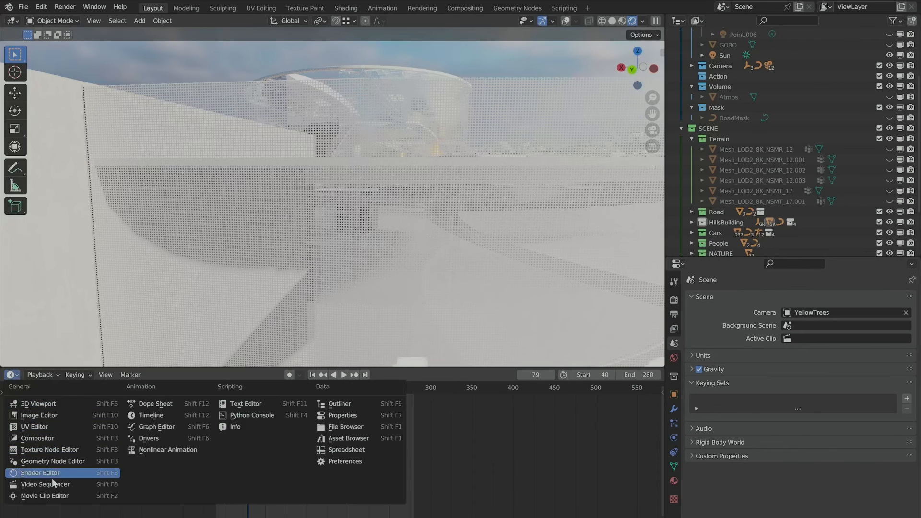
click(54, 480)
scroll(412, 480, up, 10)
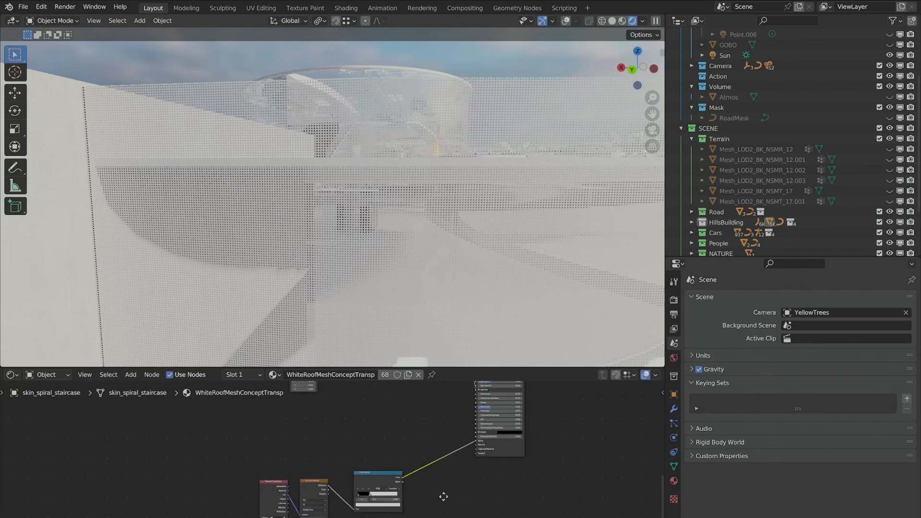
Trace the facade material's nodes from the Voronoi Texture through the Color Ramp and alpha input to the Mix Shaders and Material Output.
scroll(377, 462, down, 1)
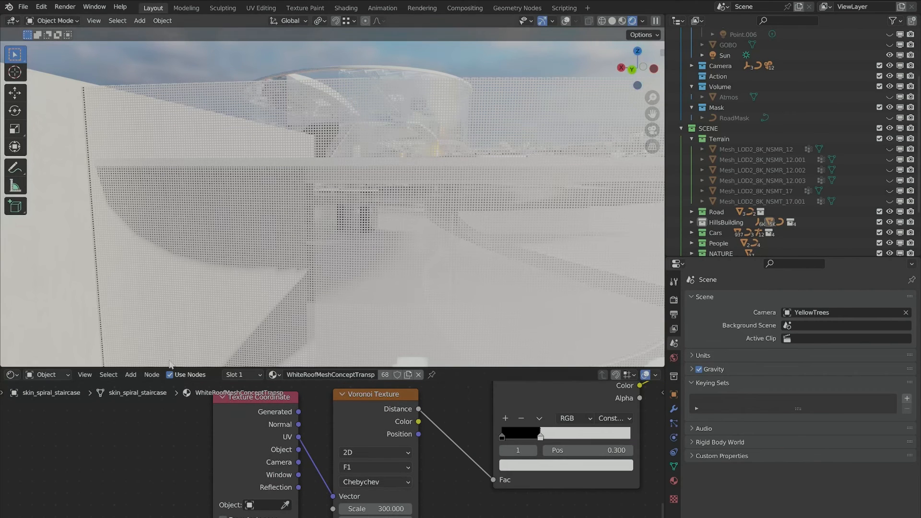
scroll(454, 412, down, 2)
middle_drag(527, 419, 376, 448)
middle_drag(523, 436, 213, 517)
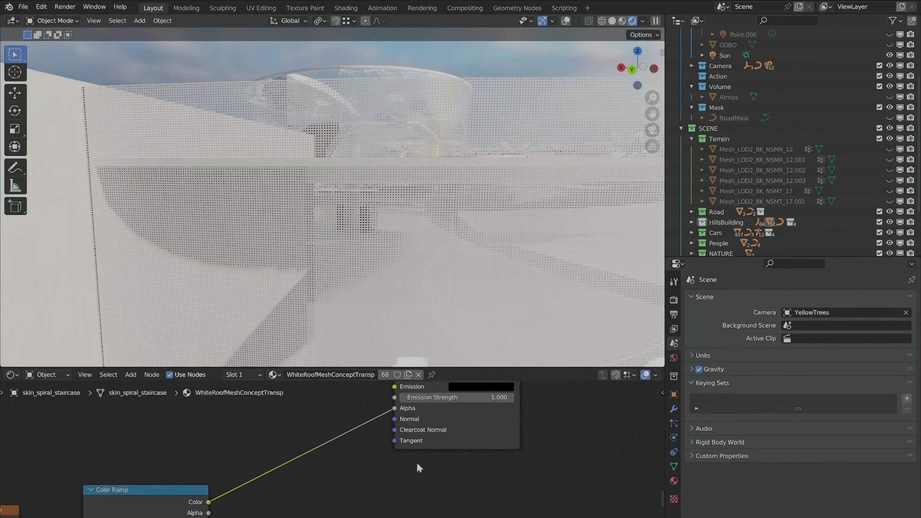
scroll(354, 431, down, 1)
scroll(354, 430, down, 2)
middle_drag(378, 430, 191, 516)
middle_drag(533, 452, 408, 418)
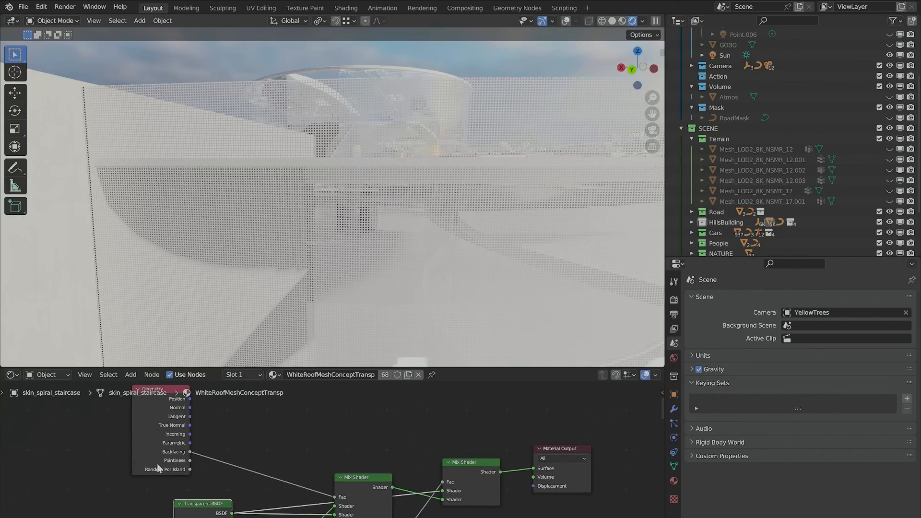
Compare the facade's square perforations up close with how see-through the lettered wall looks from farther away.
scroll(245, 104, up, 2)
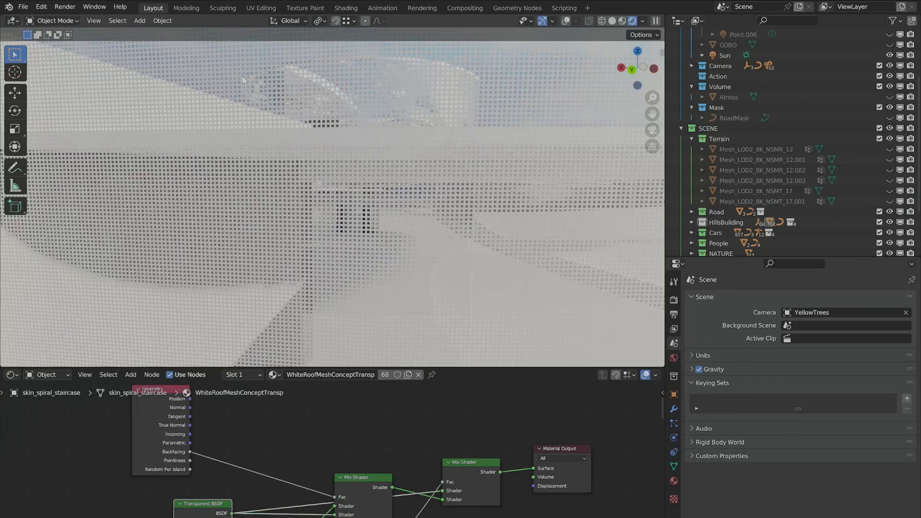
middle_drag(247, 88, 137, 194)
middle_drag(290, 169, 125, 261)
middle_drag(319, 202, 204, 250)
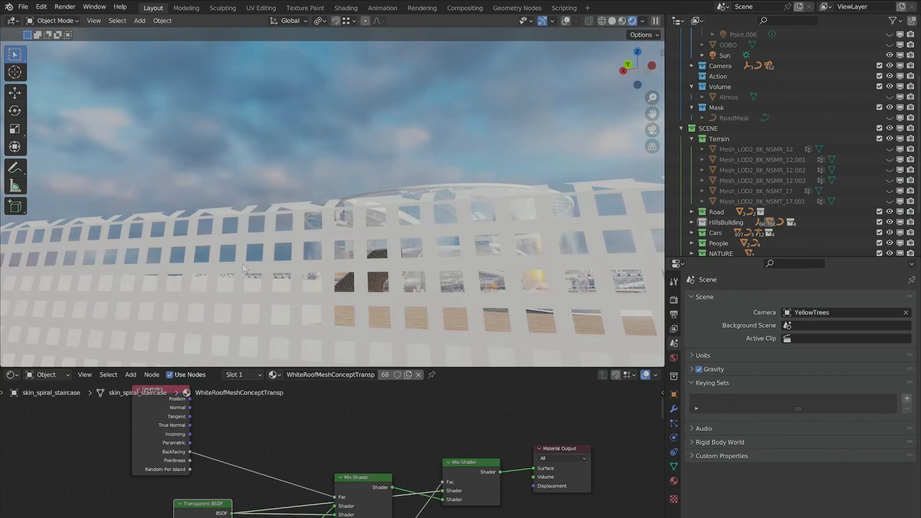
middle_drag(283, 261, 247, 240)
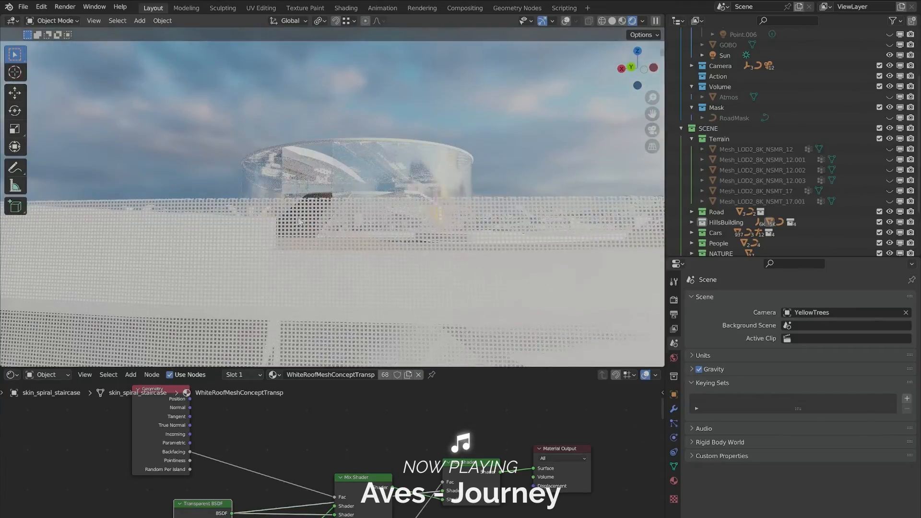
middle_drag(299, 221, 466, 210)
scroll(466, 209, up, 5)
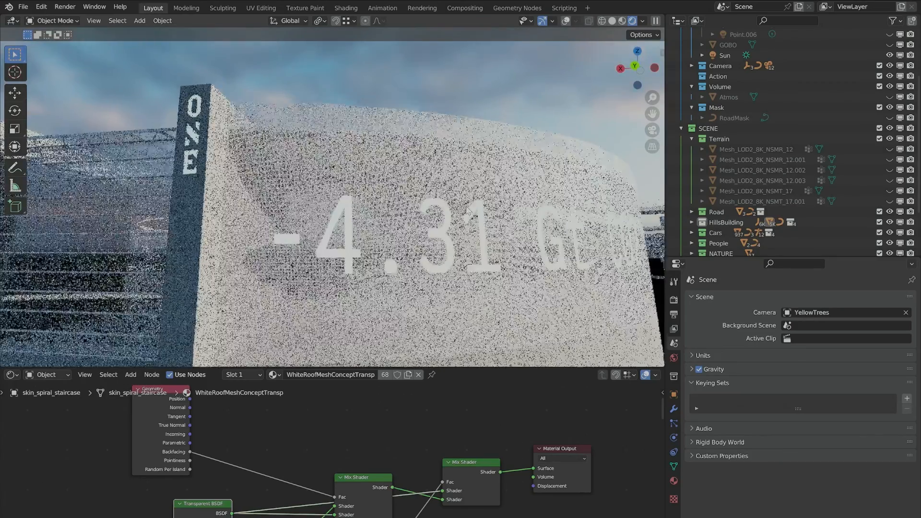
scroll(467, 209, down, 5)
middle_drag(466, 210, 367, 169)
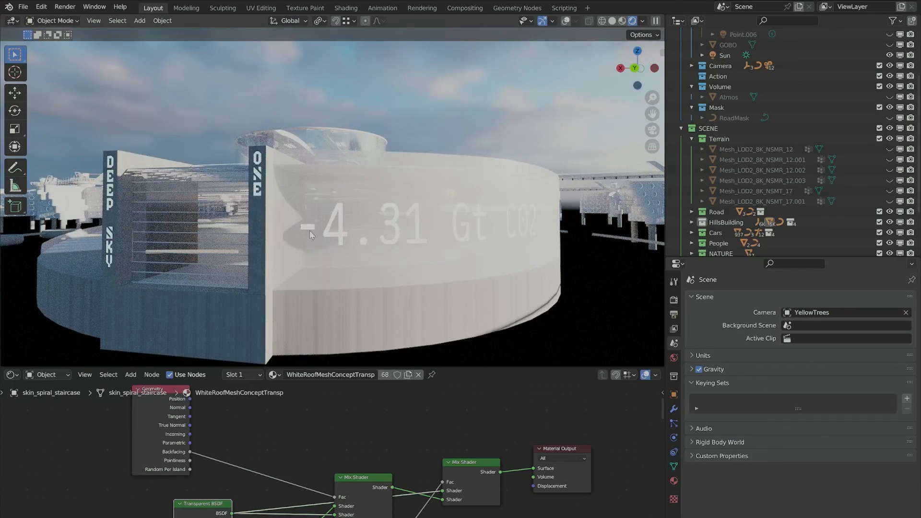
middle_drag(369, 200, 432, 205)
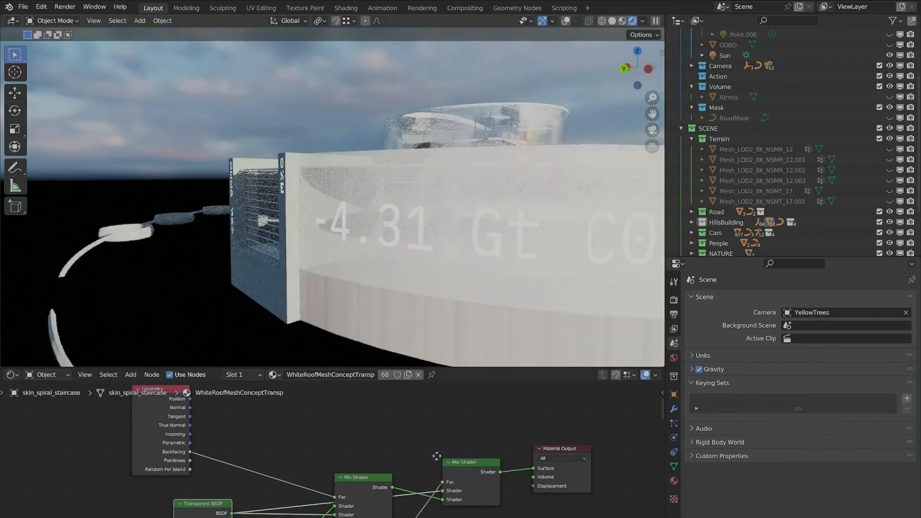
Examine the Transparent BSDF and Light Path nodes and compare the perforated facade seen from outside and from inside.
middle_drag(438, 515, 394, 517)
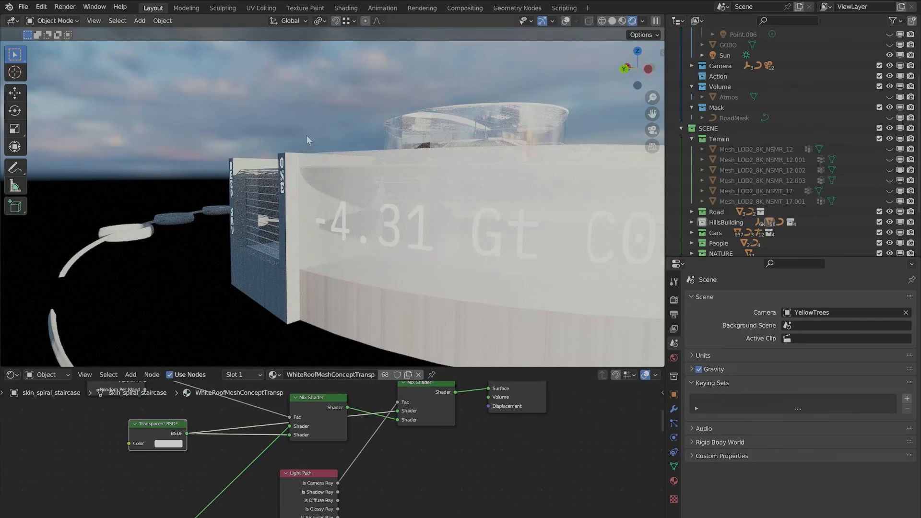
scroll(307, 139, up, 4)
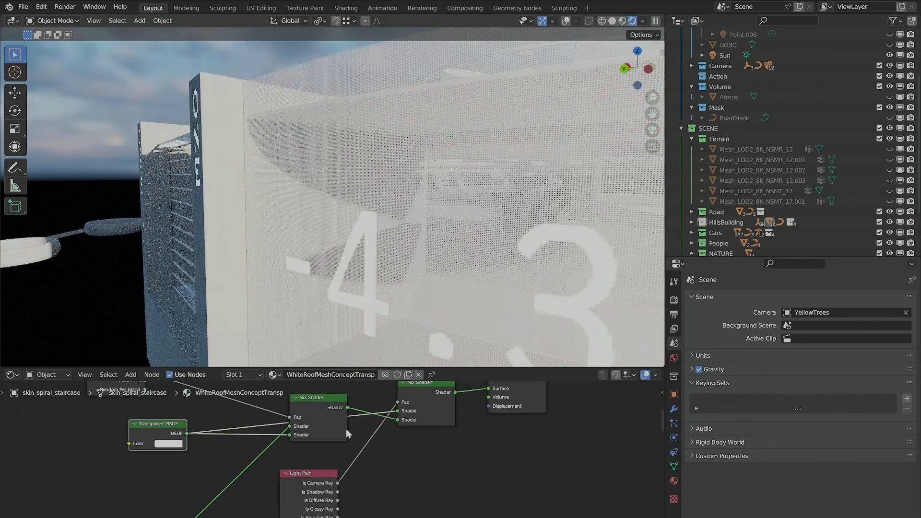
middle_drag(397, 156, 296, 172)
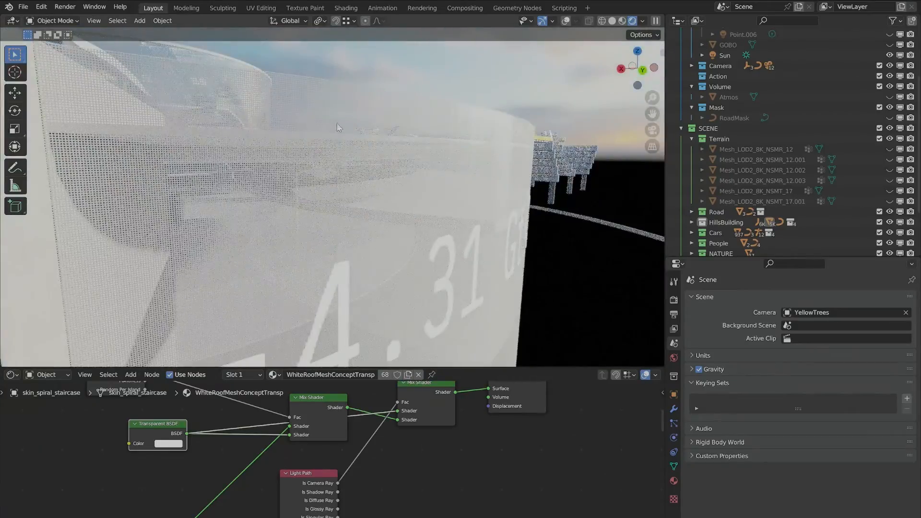
middle_drag(338, 127, 379, 168)
middle_drag(440, 397, 459, 361)
middle_drag(363, 225, 321, 211)
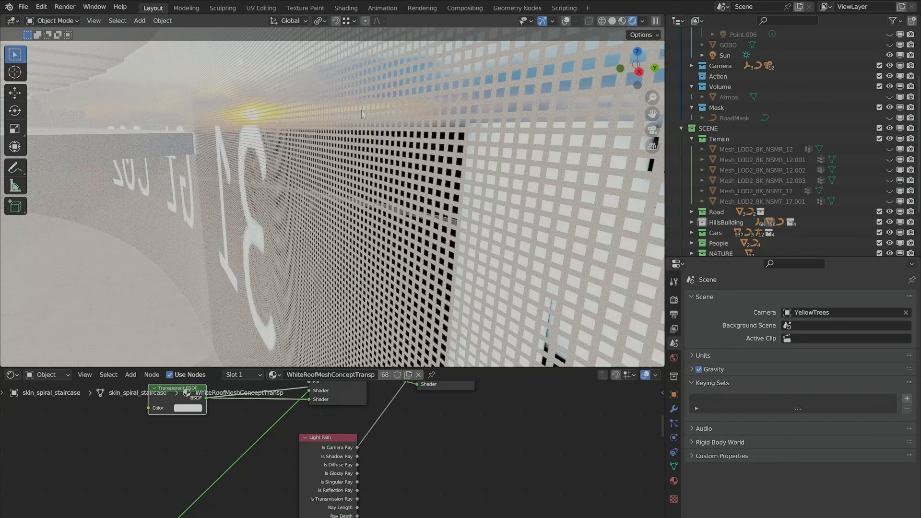
middle_drag(382, 145, 389, 206)
Examine the central building's CO2 lettering, translucent wall, louvred entrance and roof deck from low and raised angles.
scroll(389, 207, down, 6)
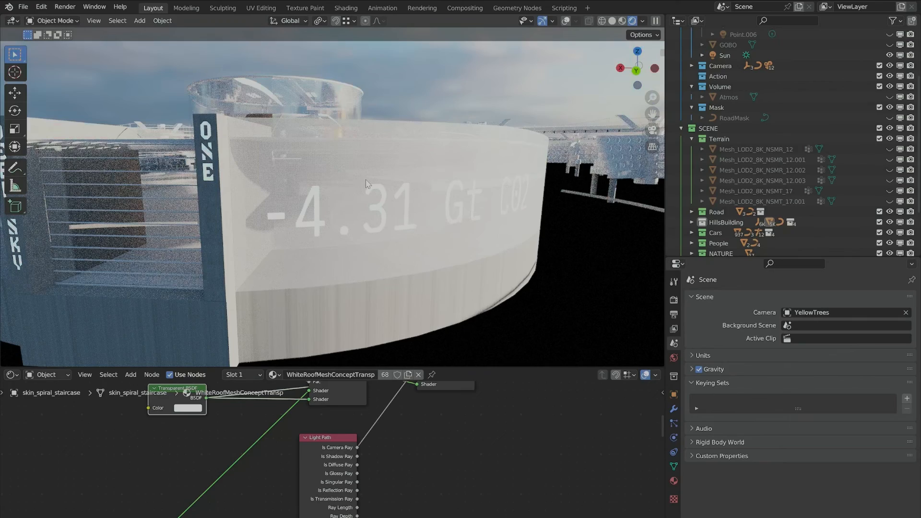
scroll(339, 224, down, 5)
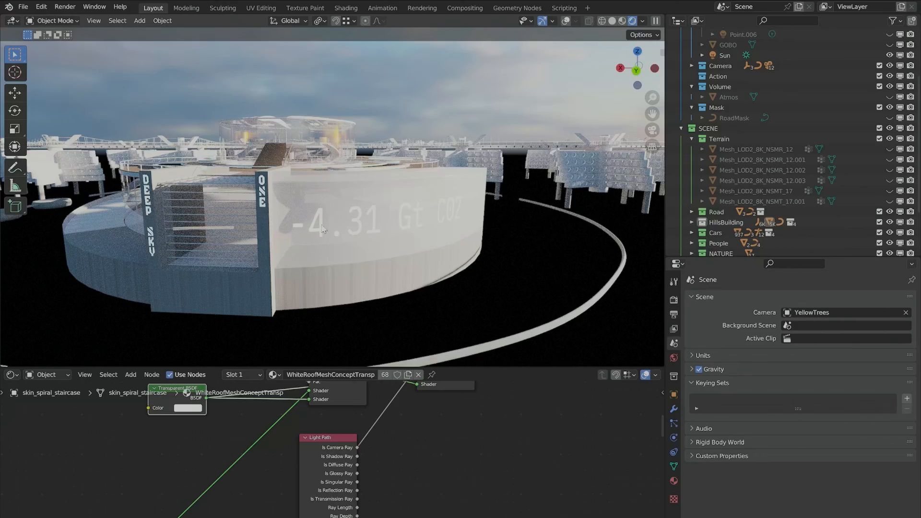
middle_drag(366, 211, 331, 283)
scroll(325, 244, up, 3)
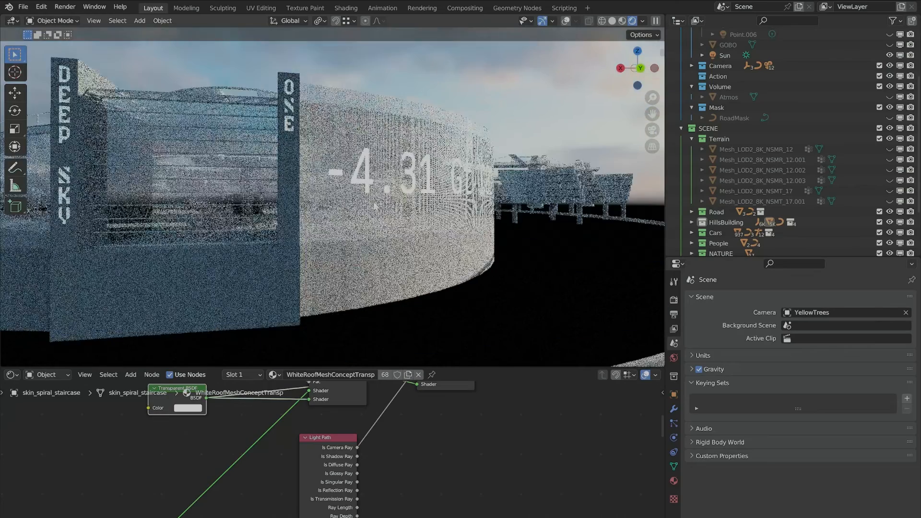
middle_drag(397, 189, 472, 125)
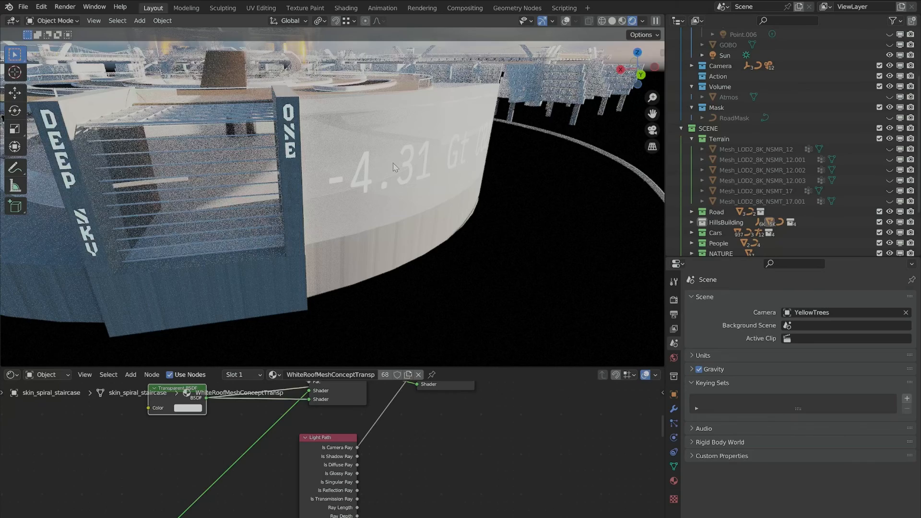
scroll(393, 166, up, 2)
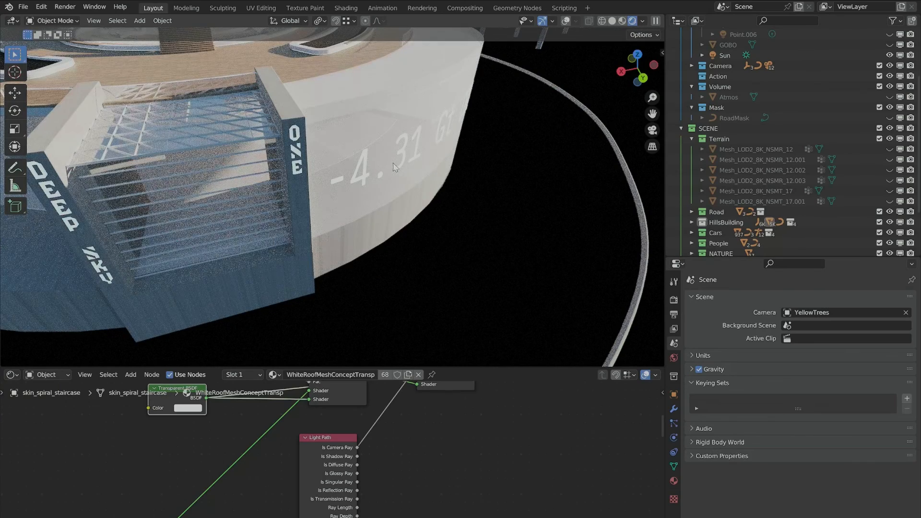
middle_drag(283, 144, 316, 215)
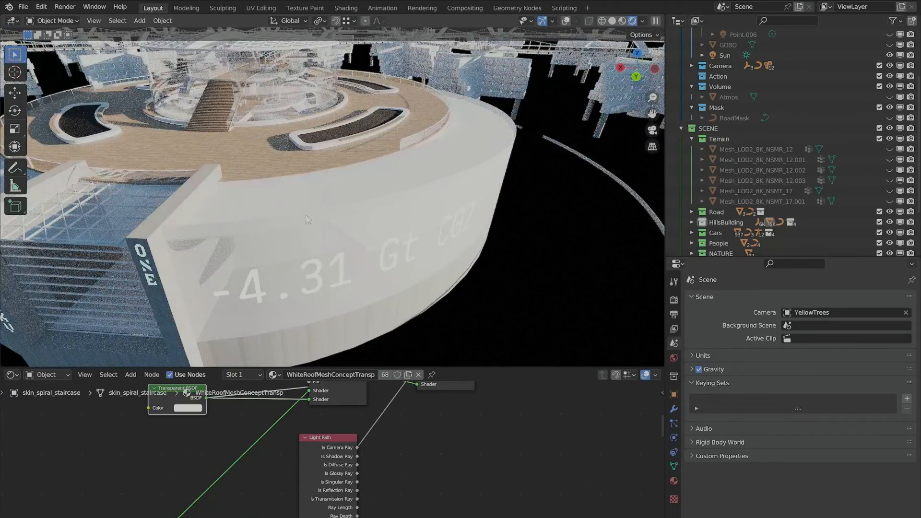
scroll(306, 218, down, 3)
middle_drag(306, 218, 424, 170)
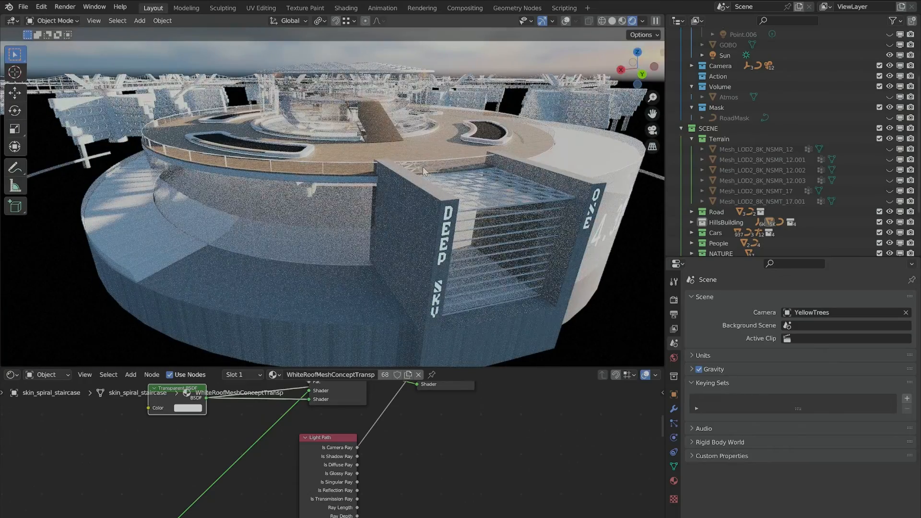
Select the DEEP SKY lettering on the entrance pillar to show its Emission material nodes.
scroll(346, 181, down, 3)
middle_drag(357, 210, 252, 126)
scroll(218, 202, up, 5)
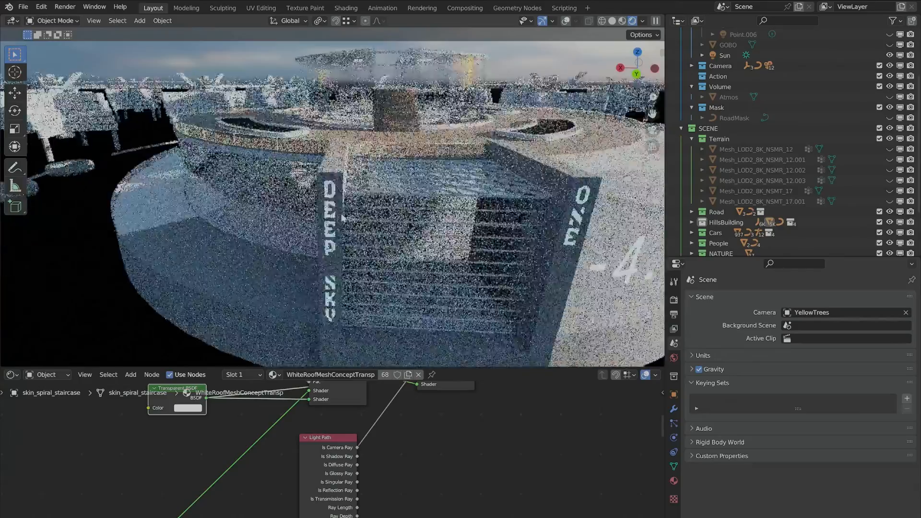
scroll(252, 126, up, 5)
click(254, 130)
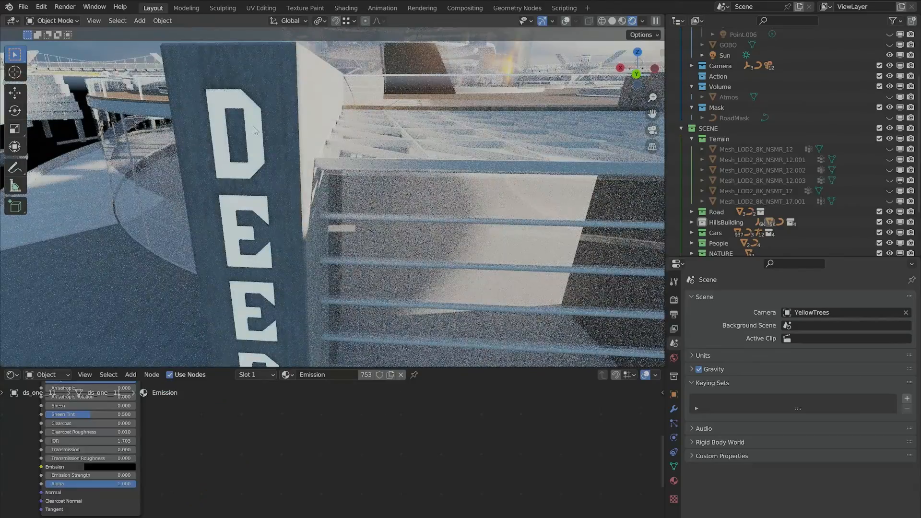
scroll(343, 477, down, 3)
scroll(328, 198, down, 5)
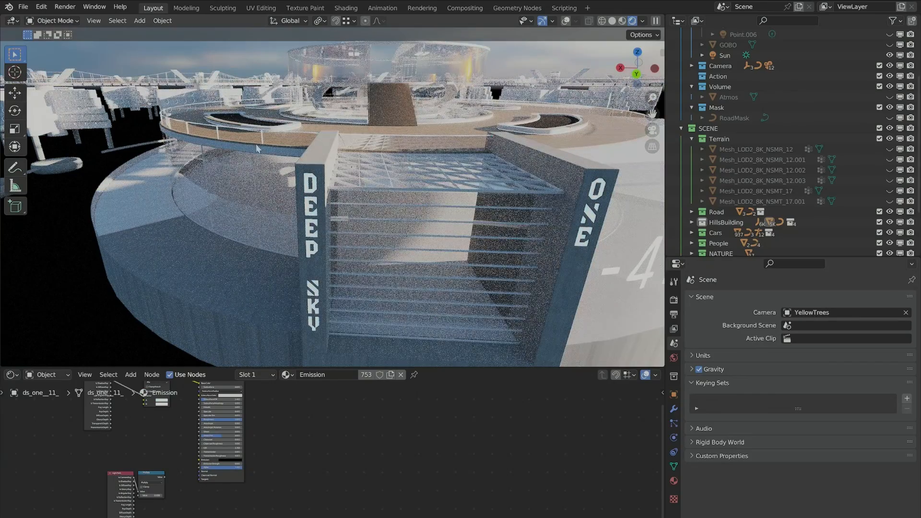
Inspect the towers' perforated wings, circular windows and walkway railings up close, and the tower rings as a whole.
middle_drag(340, 178, 296, 152)
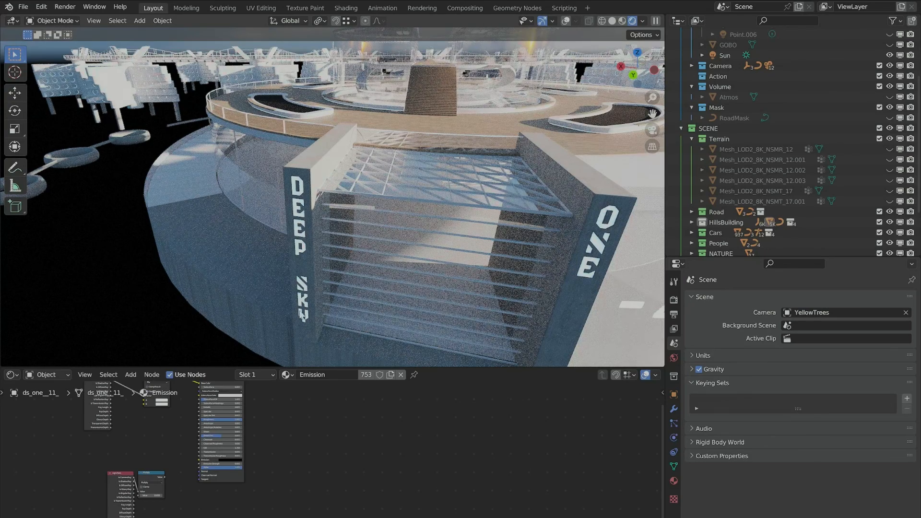
middle_drag(359, 318, 259, 162)
scroll(290, 245, up, 8)
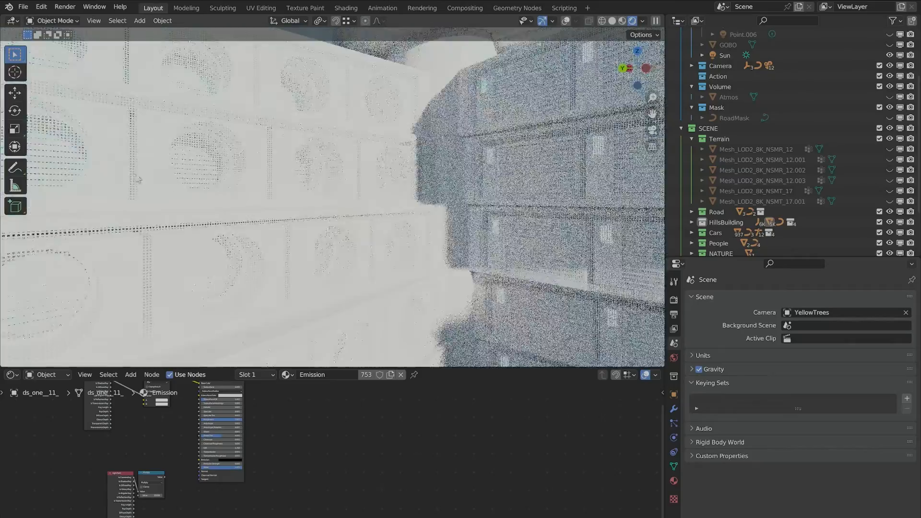
scroll(290, 245, down, 8)
middle_drag(290, 245, 390, 219)
scroll(390, 218, up, 8)
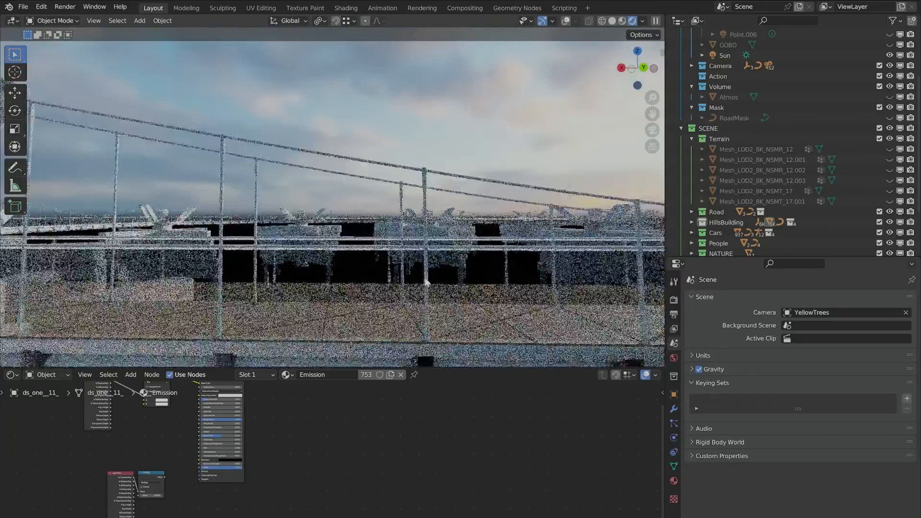
scroll(416, 149, up, 3)
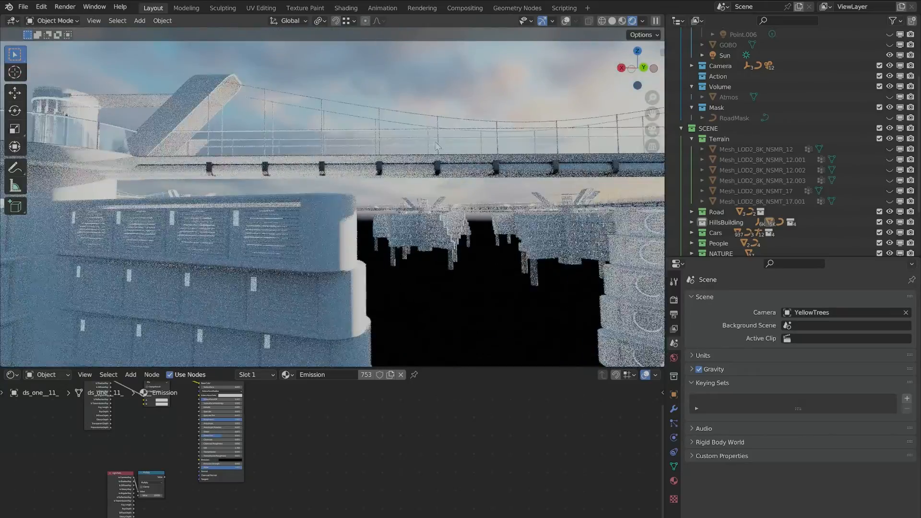
scroll(235, 316, up, 6)
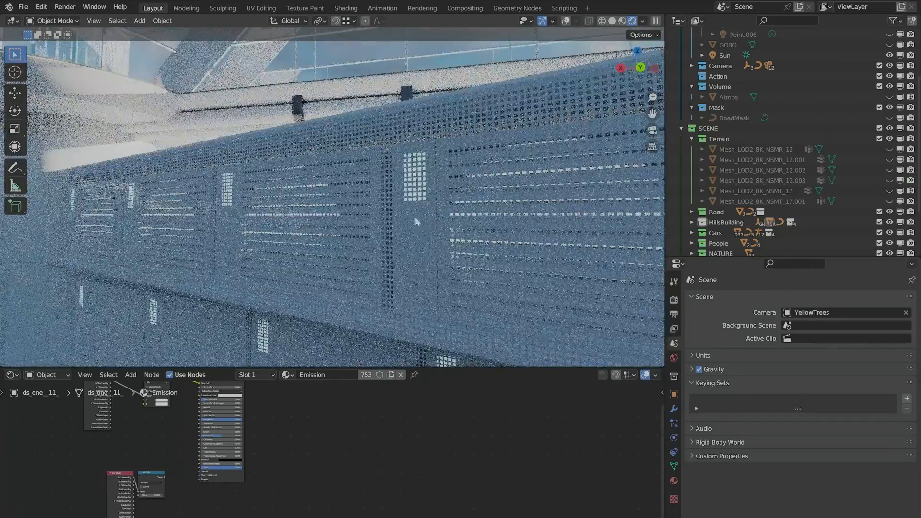
scroll(403, 216, down, 8)
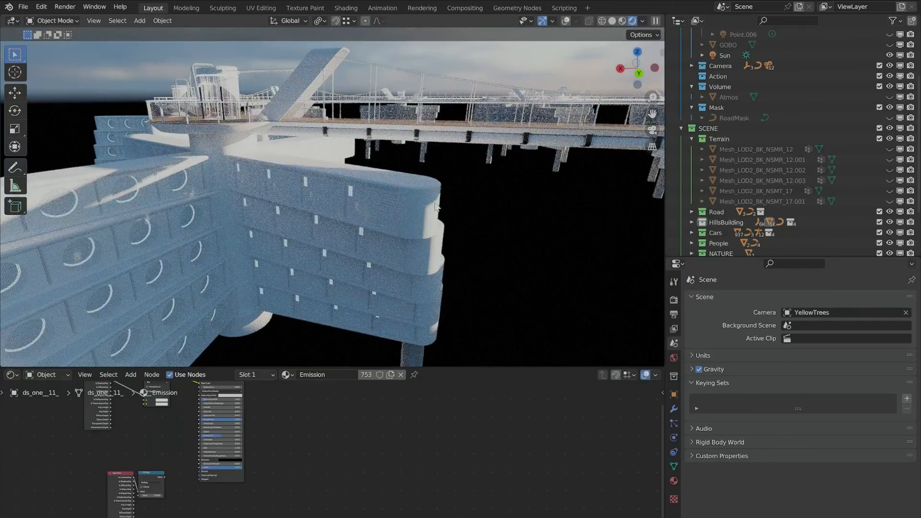
scroll(341, 210, down, 8)
scroll(510, 233, up, 3)
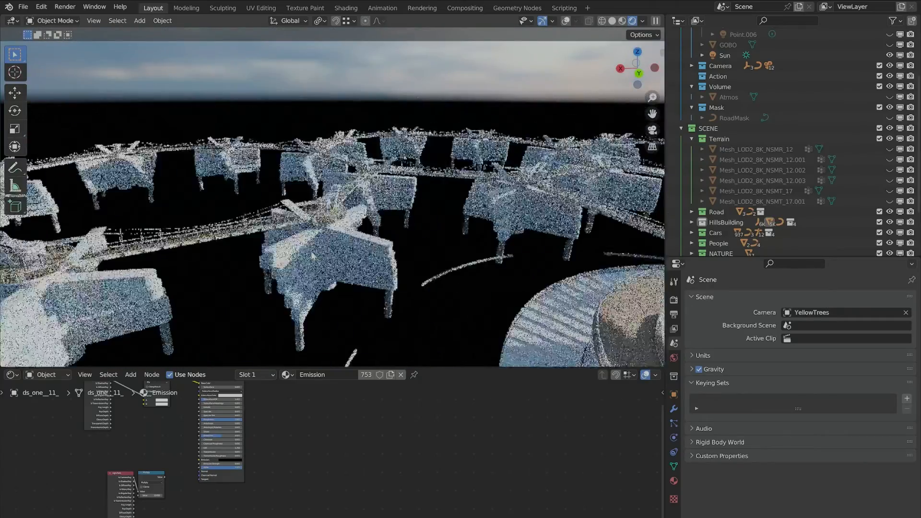
scroll(510, 233, down, 5)
scroll(298, 249, up, 8)
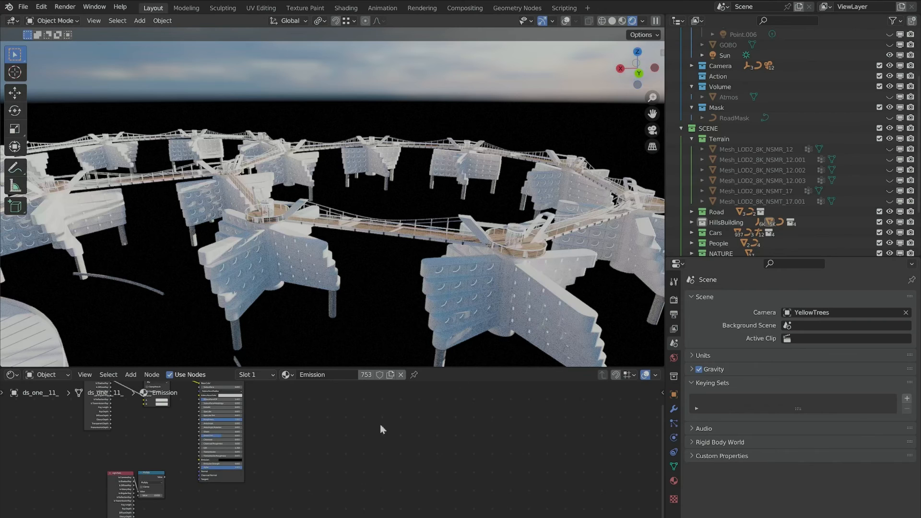
Examine the Emission material's Light Path, Mix and Principled BSDF nodes up to the Material Output.
scroll(332, 430, down, 7)
middle_drag(268, 413, 304, 423)
scroll(303, 424, up, 7)
scroll(317, 488, up, 3)
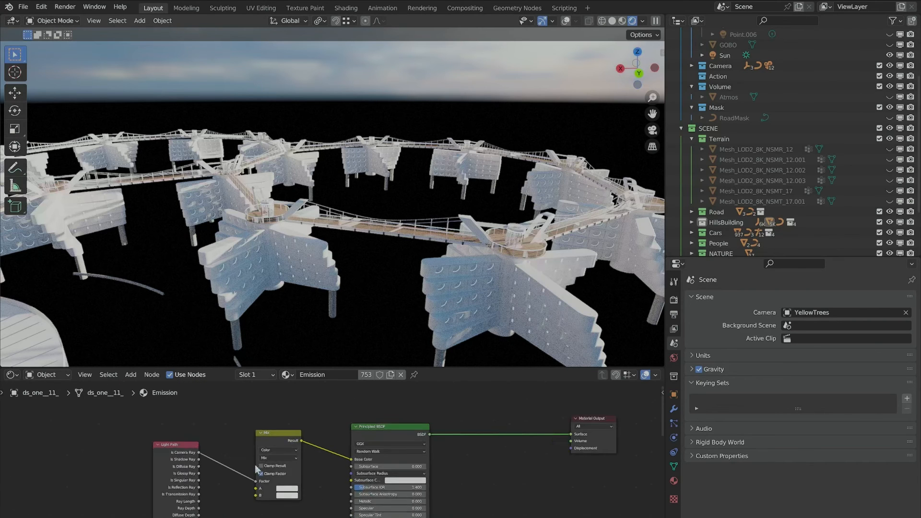
Examine the Emission material's Mix node up close, including its Factor link from Light Path and the A and B colours.
scroll(307, 439, up, 2)
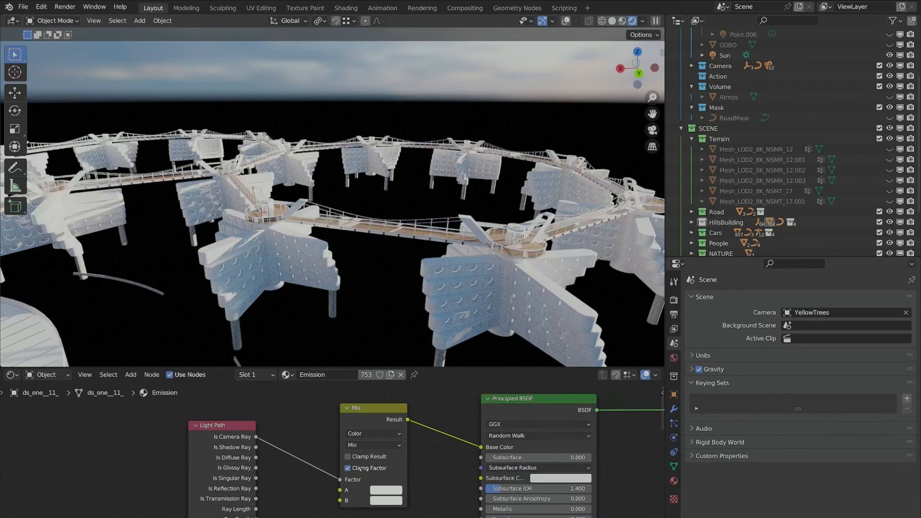
scroll(399, 437, up, 3)
click(382, 461)
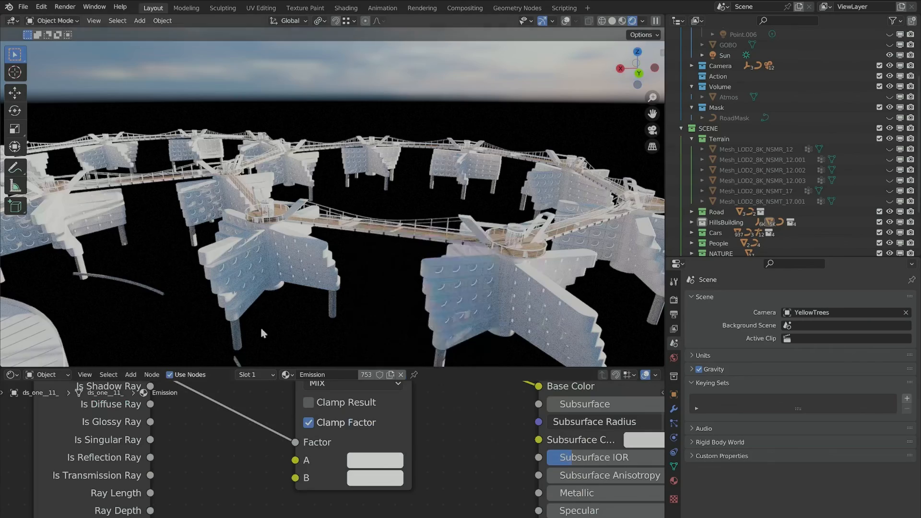
click(373, 474)
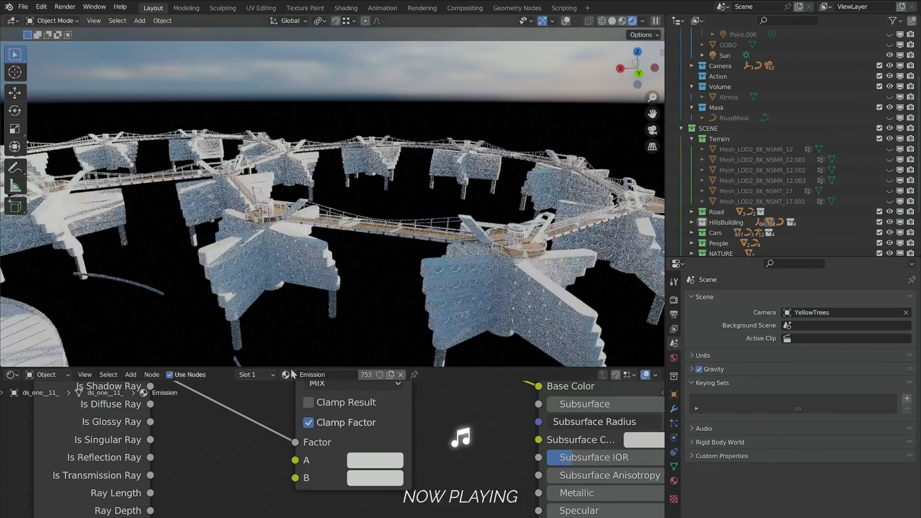
scroll(251, 462, down, 4)
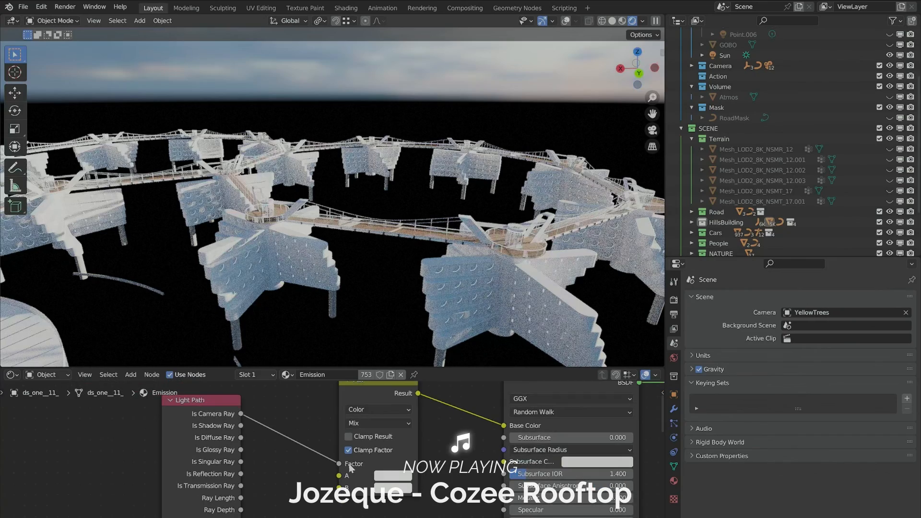
scroll(425, 442, down, 3)
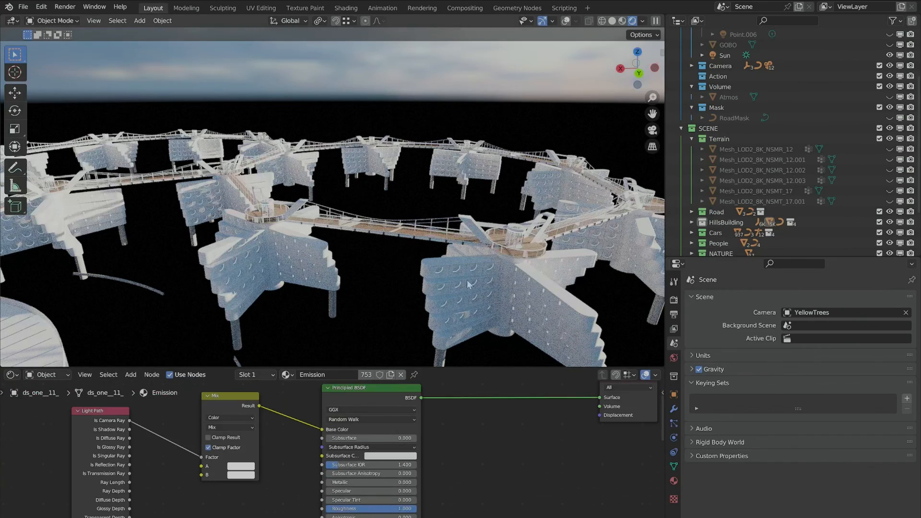
Inspect a tower's perforated circular-window facade up close, and the surrounding towers from low and raised angles.
scroll(247, 289, up, 8)
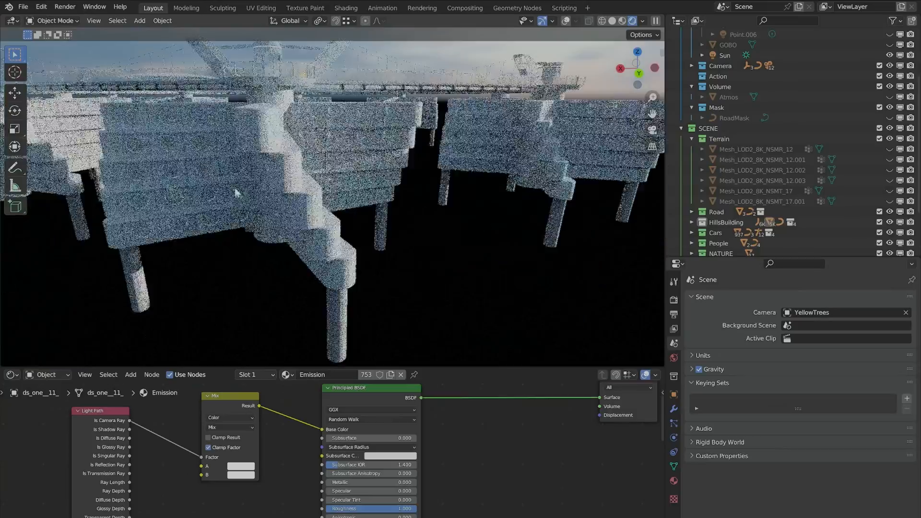
scroll(330, 199, up, 6)
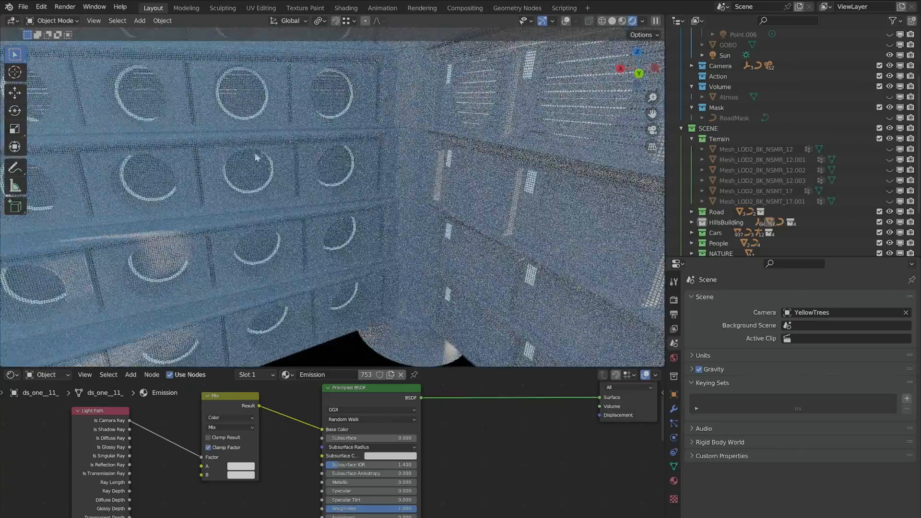
scroll(390, 216, up, 4)
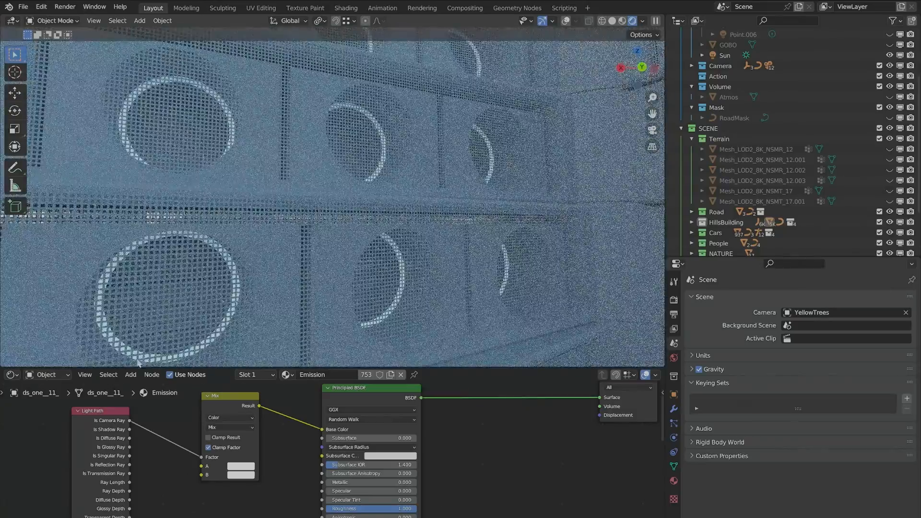
scroll(241, 485, up, 2)
scroll(240, 485, down, 3)
scroll(435, 207, down, 10)
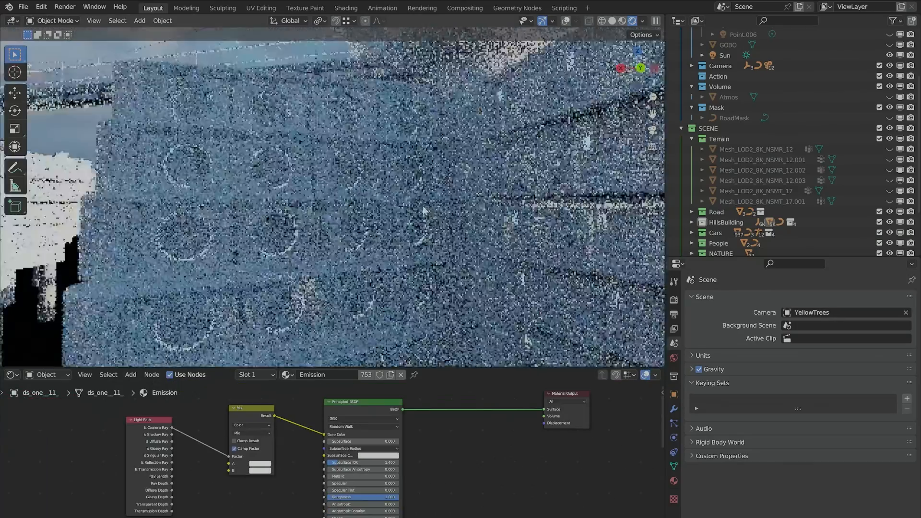
middle_drag(426, 207, 460, 214)
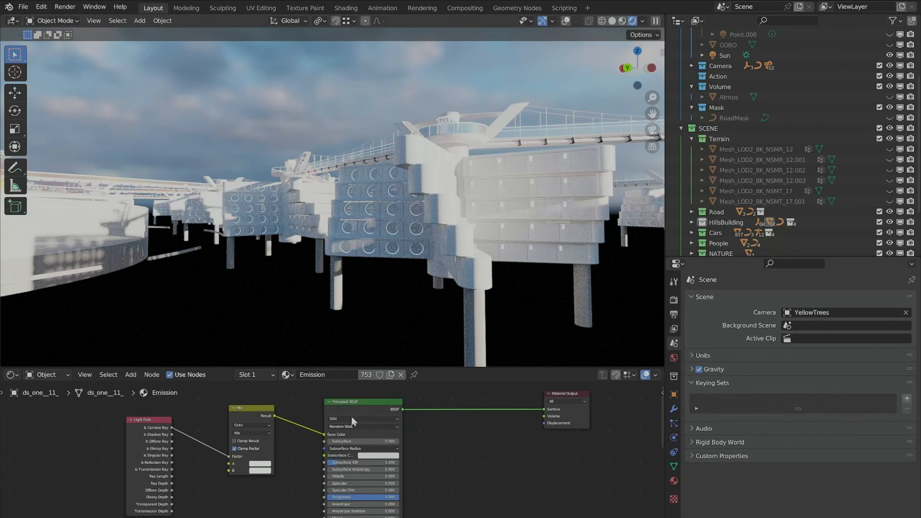
middle_drag(392, 234, 425, 232)
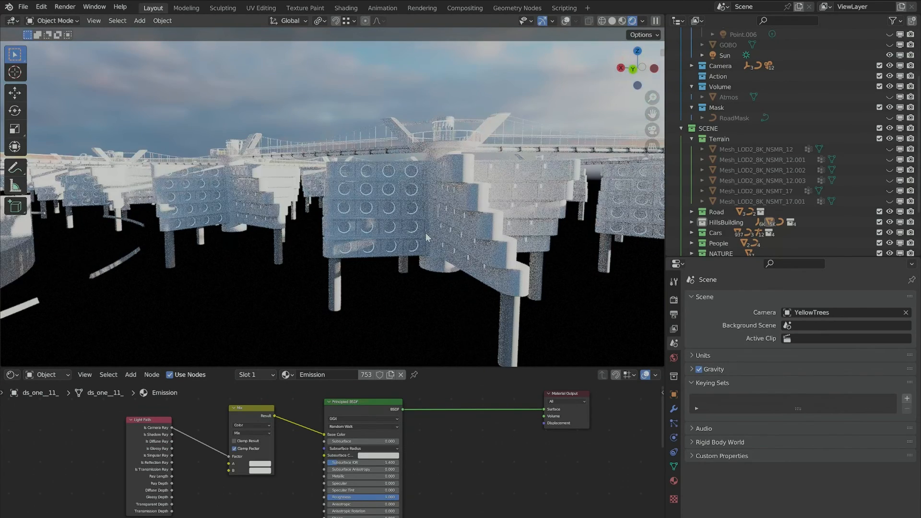
middle_drag(389, 204, 383, 214)
scroll(384, 214, down, 6)
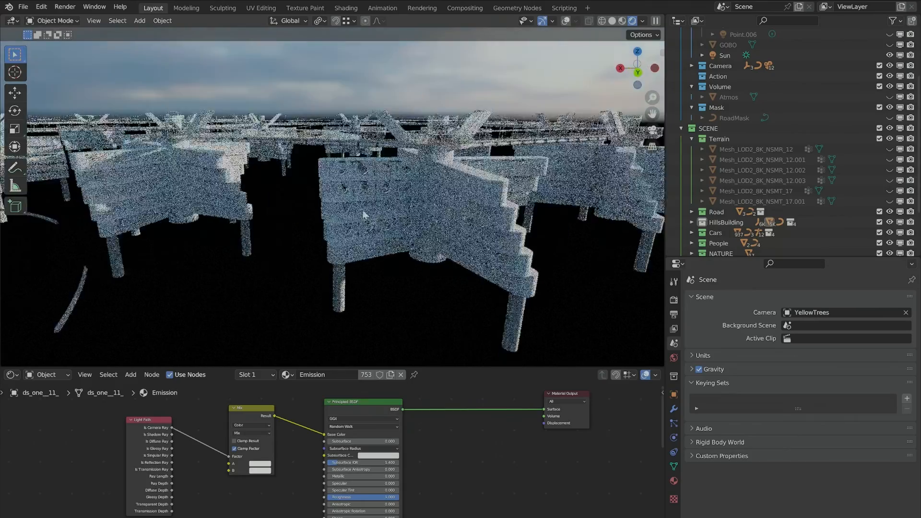
shift+middle_drag(115, 173, 269, 178)
middle_drag(154, 166, 518, 199)
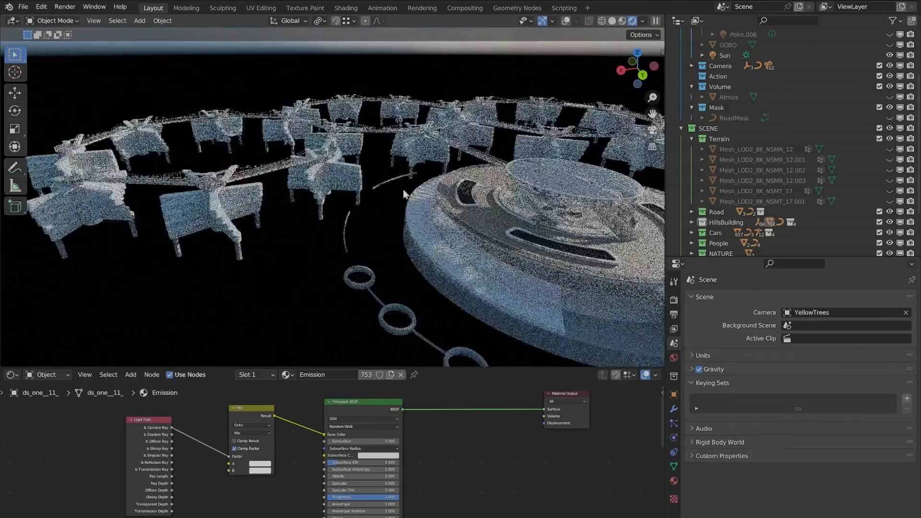
Examine the inner corner between a tower's circular-window wing and its small-window wing, and the neighbouring towers at eye level.
scroll(518, 199, up, 6)
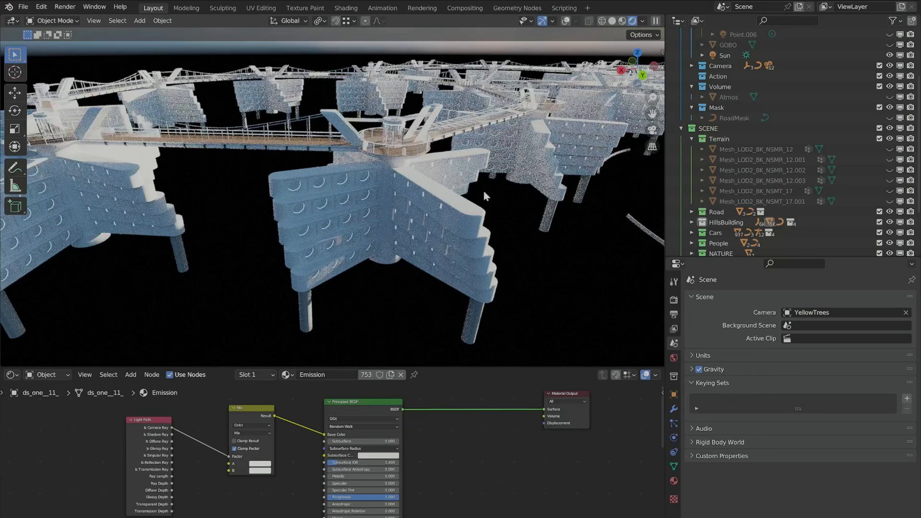
middle_drag(403, 244, 382, 226)
scroll(381, 226, up, 3)
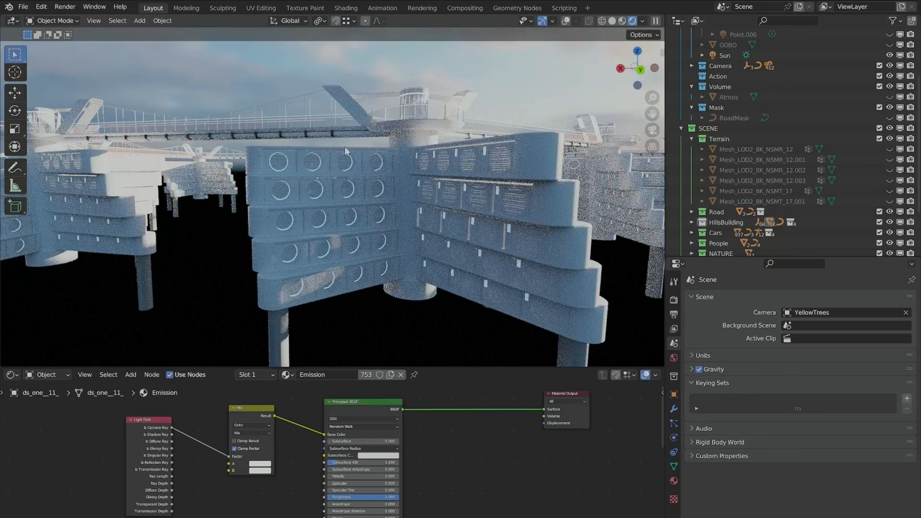
middle_drag(333, 158, 210, 188)
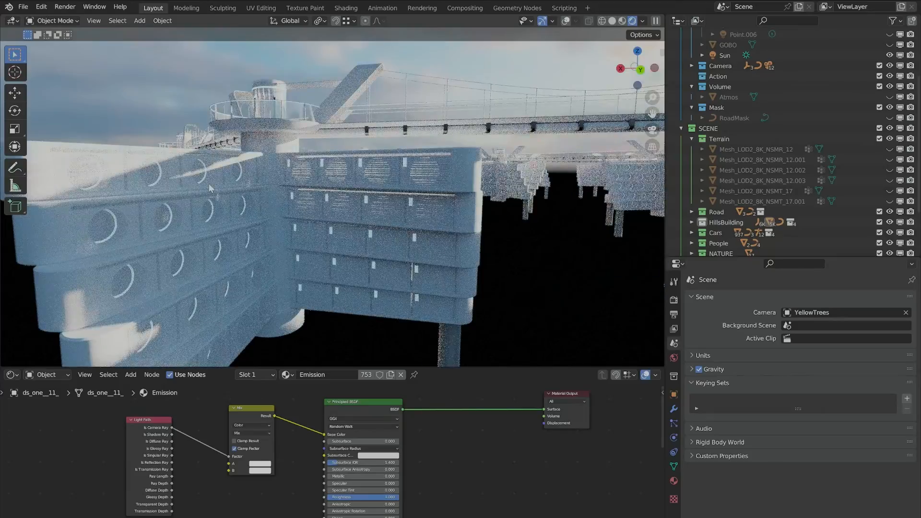
middle_drag(292, 212, 274, 159)
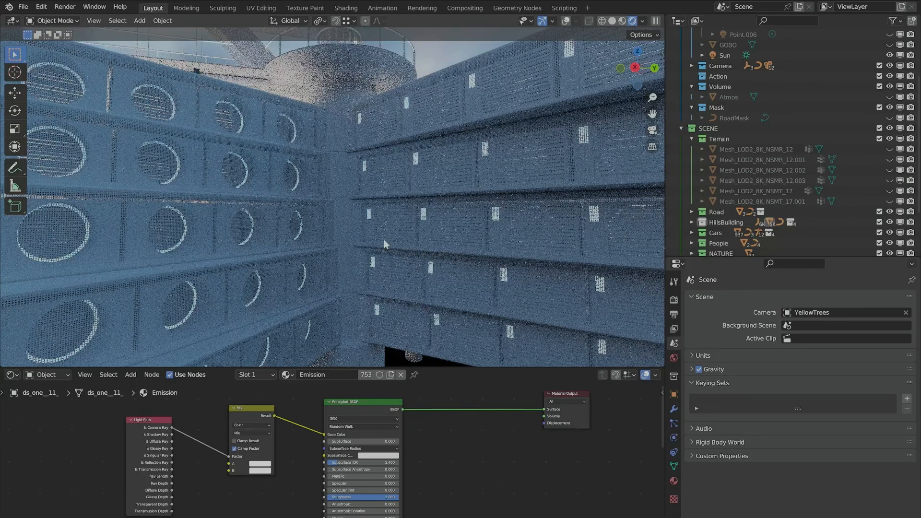
scroll(384, 243, up, 1)
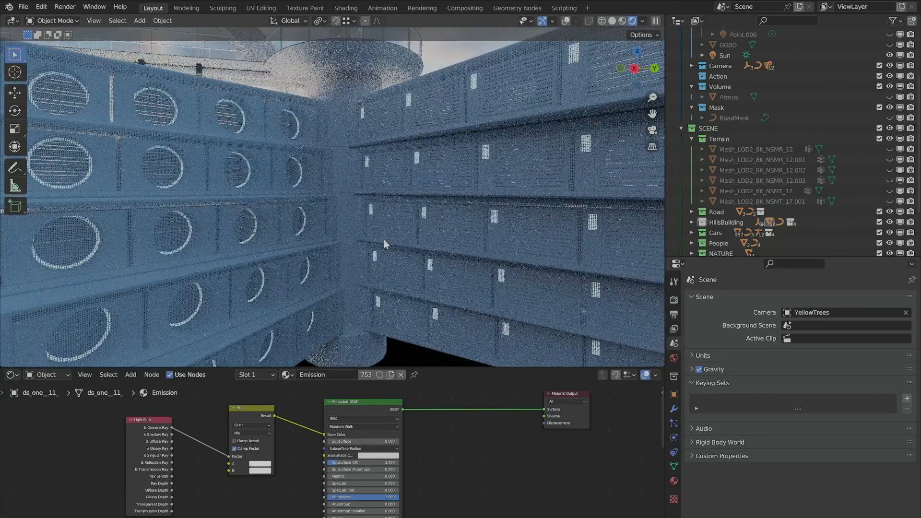
scroll(307, 167, down, 3)
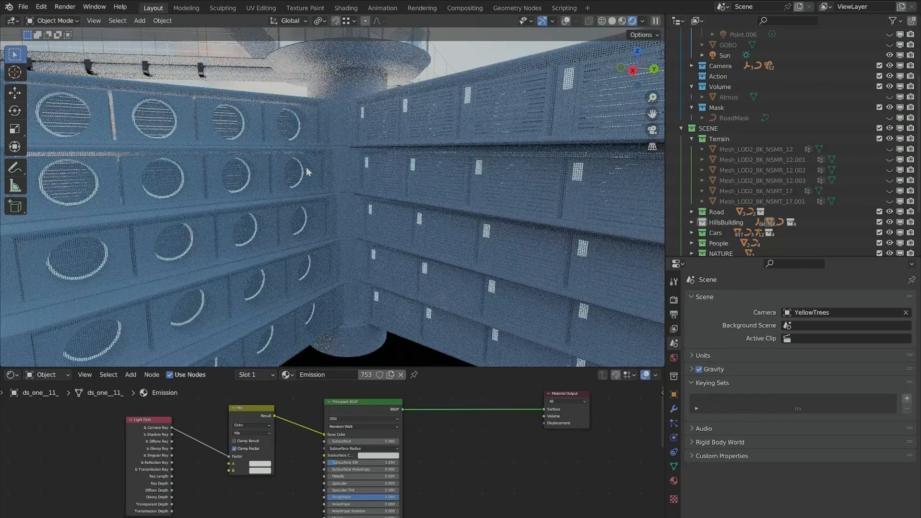
scroll(306, 167, down, 3)
scroll(332, 171, down, 3)
middle_drag(370, 197, 292, 218)
scroll(292, 219, up, 3)
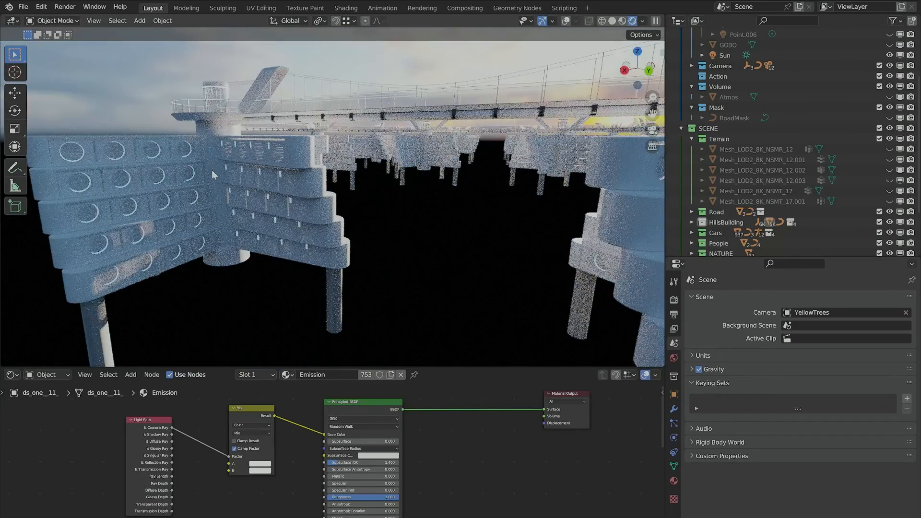
shift+middle_drag(540, 224, 413, 203)
scroll(307, 238, up, 2)
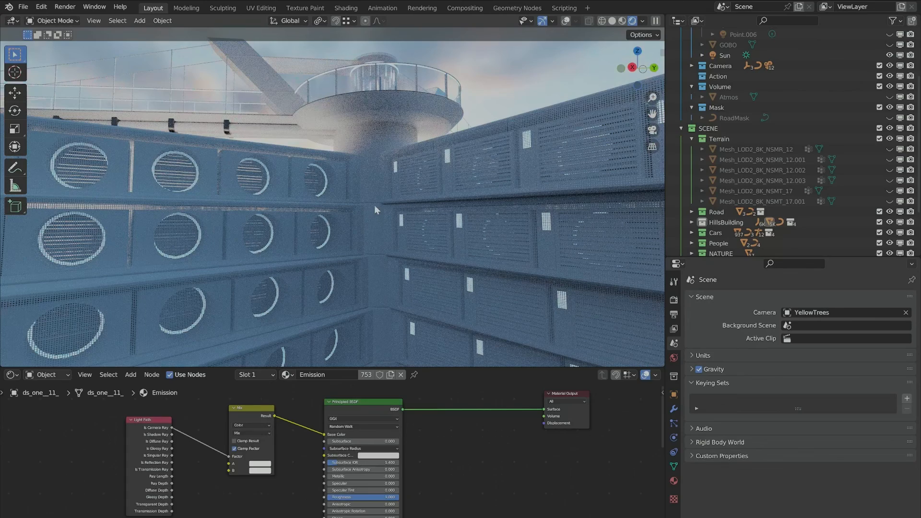
scroll(336, 182, down, 6)
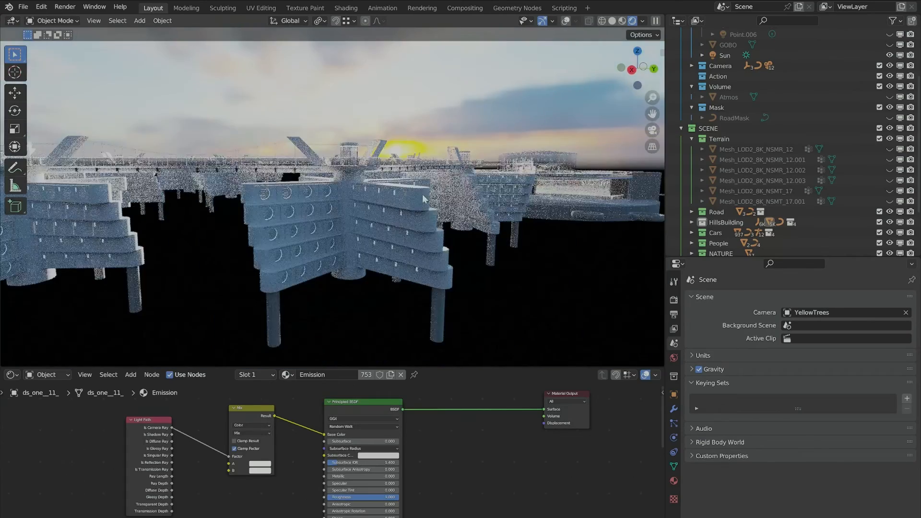
scroll(367, 234, down, 3)
scroll(353, 241, up, 3)
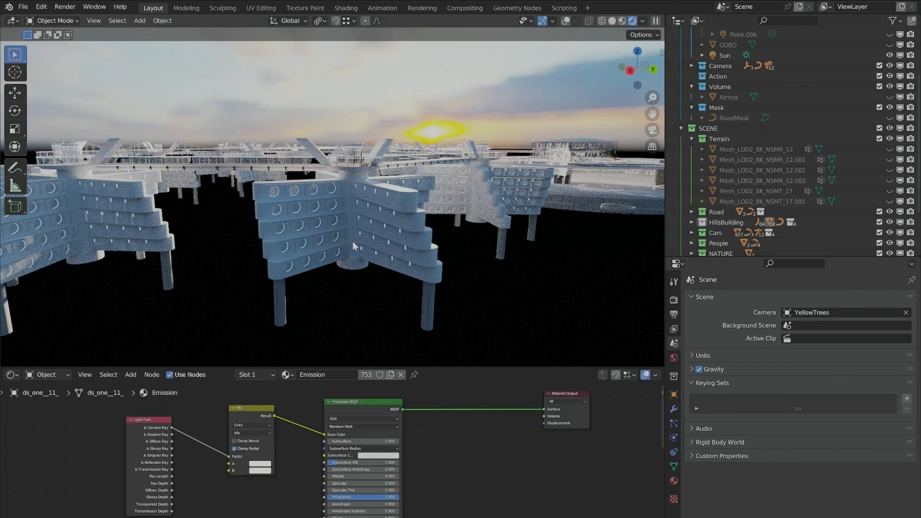
Bring the central round building into view and show the Building lights collection in the scene hierarchy.
shift+drag(484, 193, 184, 200)
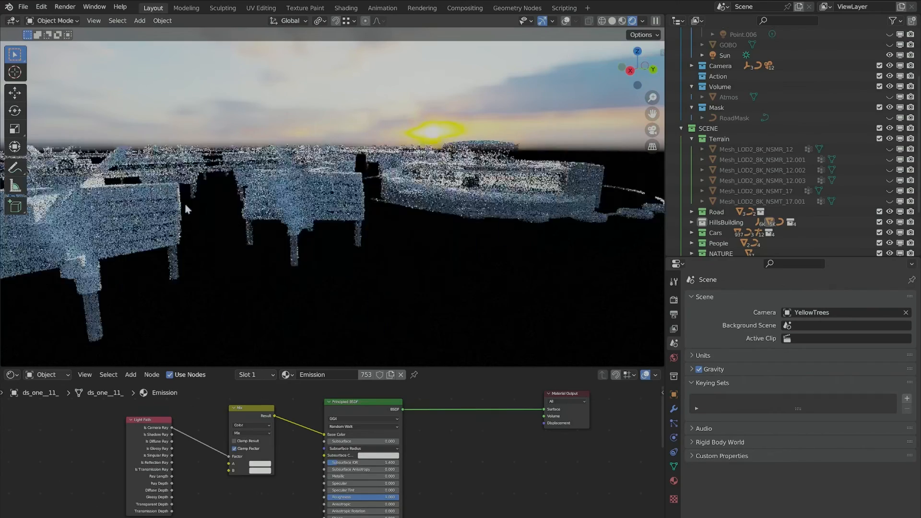
scroll(351, 198, down, 3)
middle_drag(352, 202, 374, 230)
scroll(355, 226, up, 5)
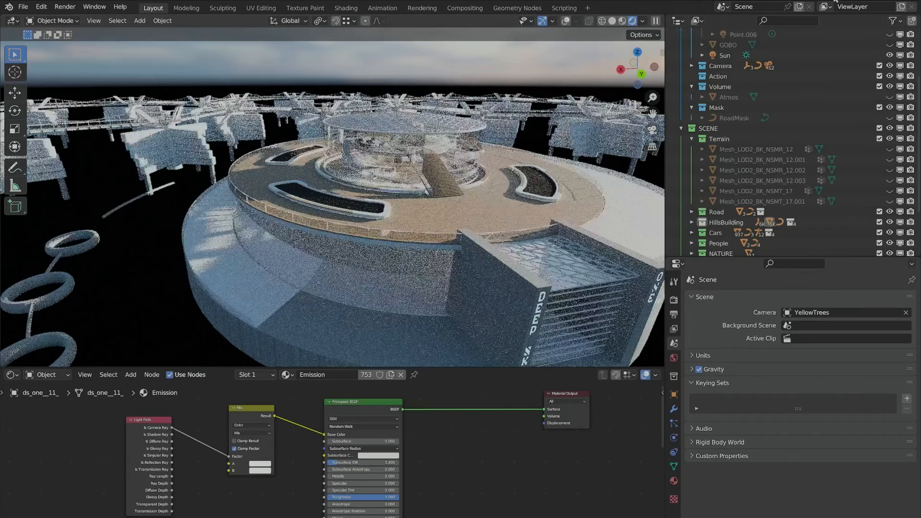
scroll(738, 90, up, 5)
middle_drag(394, 172, 444, 168)
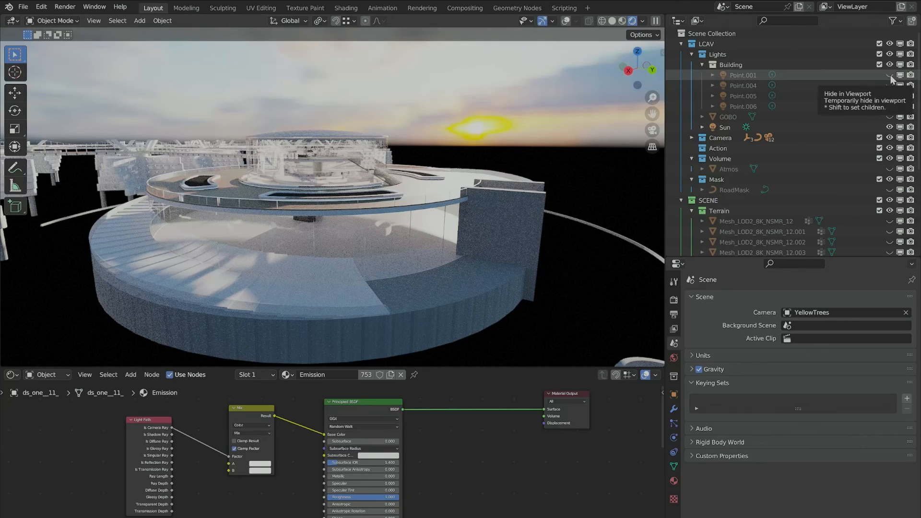
Examine the central building's glazed ground-floor hall and railed roof edge from close, low angles.
scroll(408, 216, up, 5)
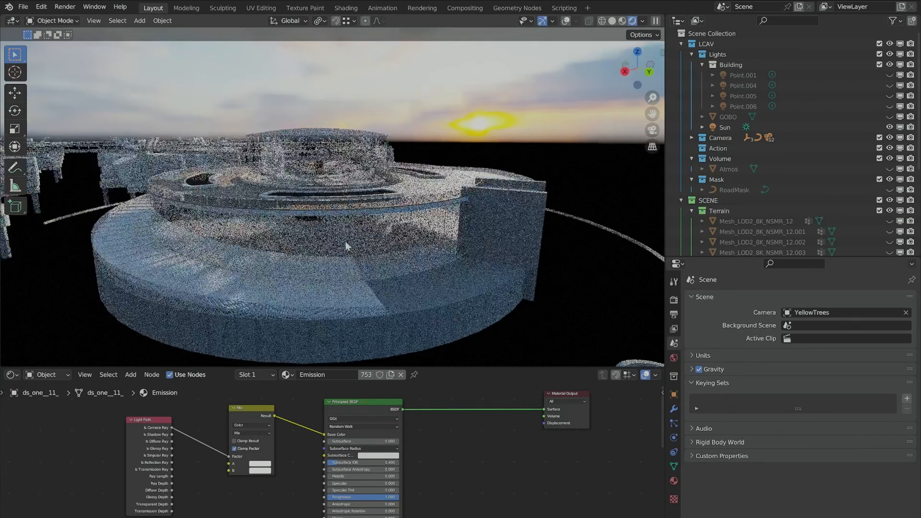
middle_drag(411, 225, 528, 157)
key(F3)
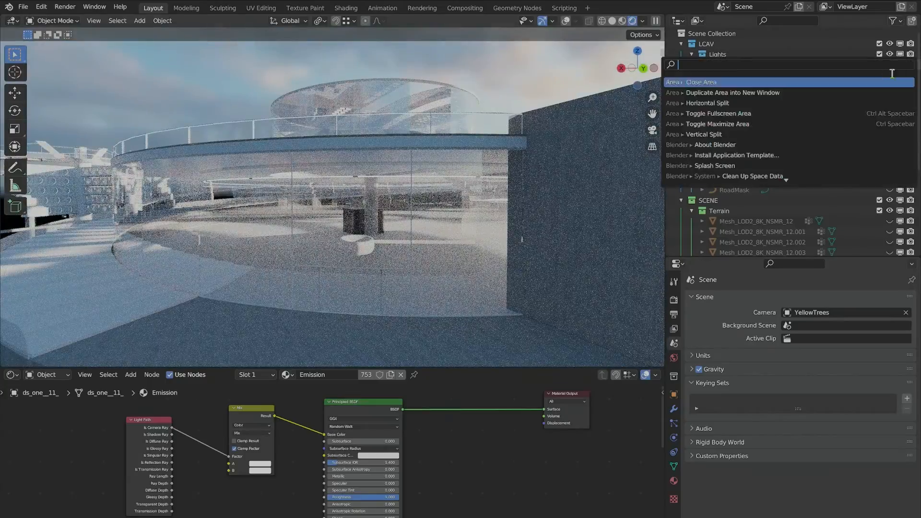
key(Escape)
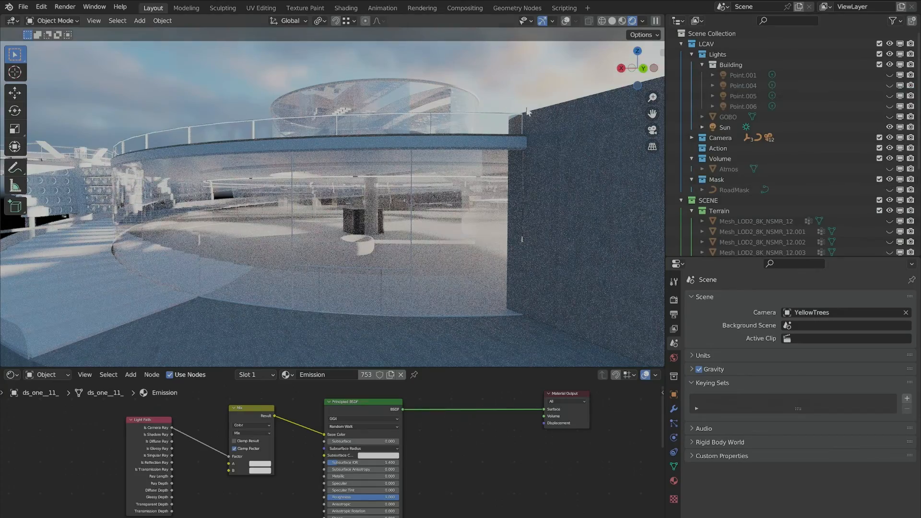
middle_drag(528, 111, 506, 152)
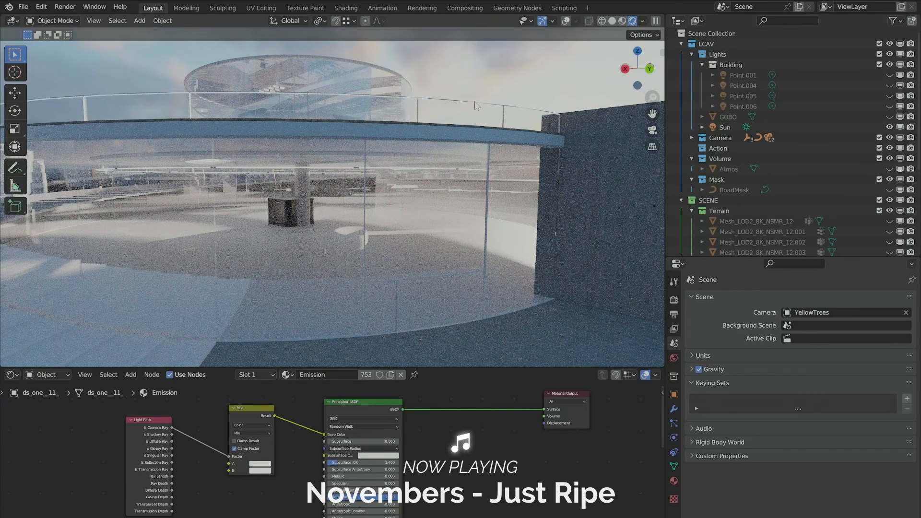
middle_drag(507, 181, 612, 124)
scroll(329, 155, up, 5)
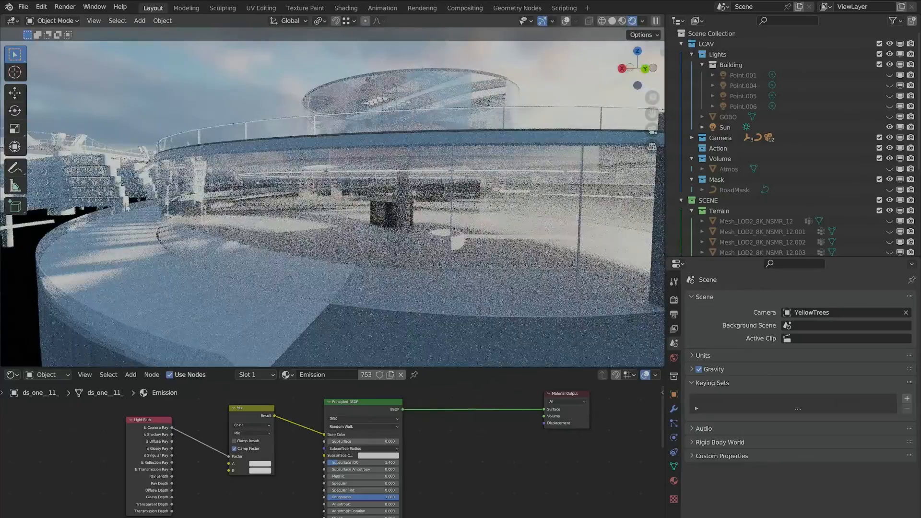
scroll(369, 168, up, 4)
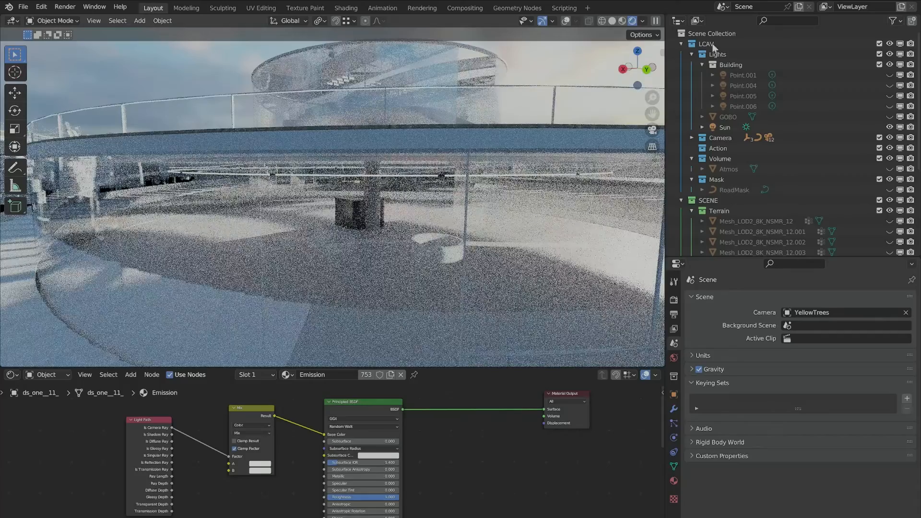
Unhide the building lights Point.001, Point.004, Point.005 and Point.006 and the GOBO object in the viewport.
click(889, 75)
click(890, 85)
click(890, 96)
click(890, 106)
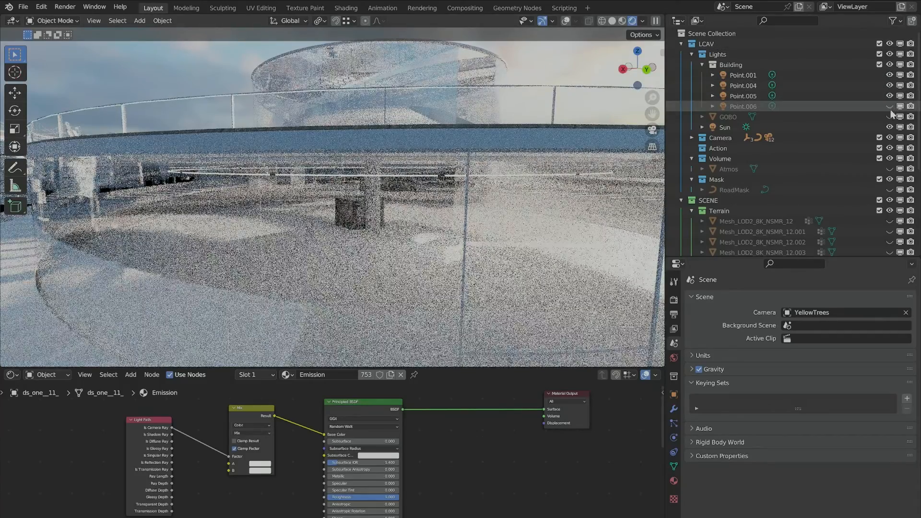
click(890, 117)
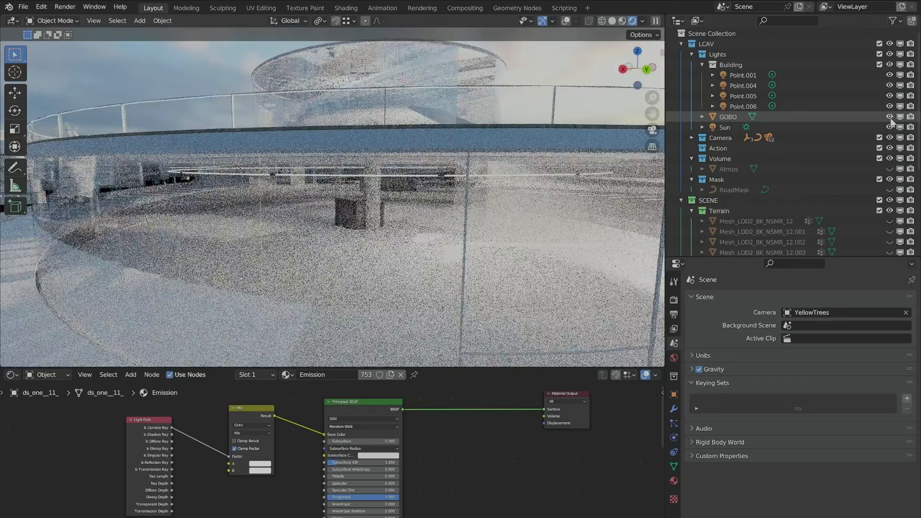
scroll(407, 230, up, 3)
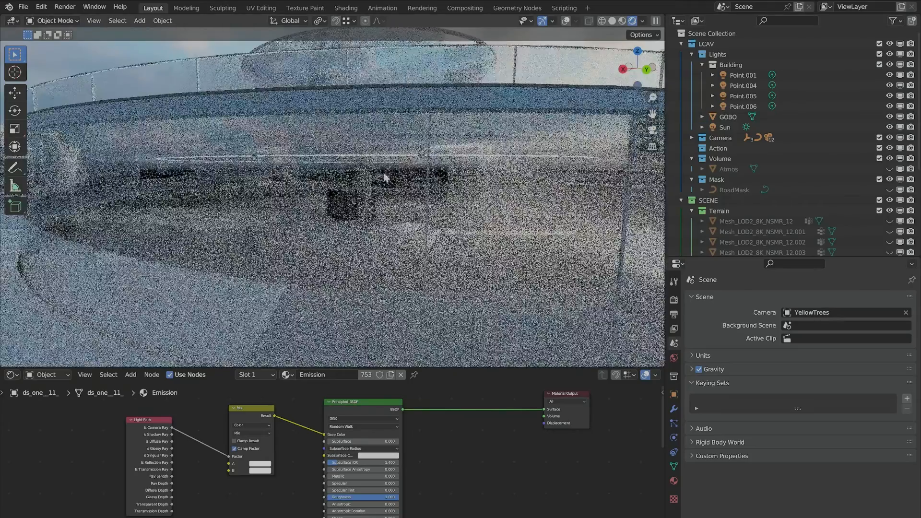
Select the central building's ground-floor window glass and show the Transparent, Glossy and Mix Shader nodes of its ConceptGlass material.
click(333, 187)
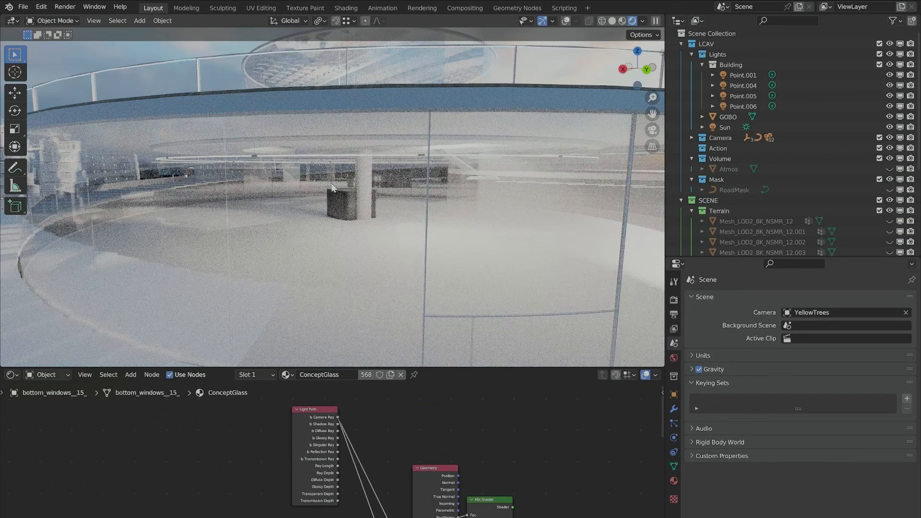
scroll(398, 450, down, 2)
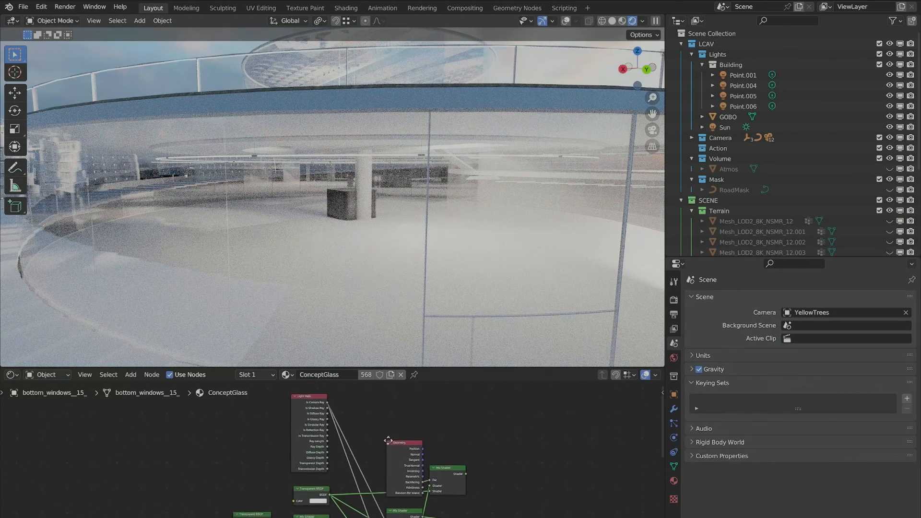
scroll(390, 445, down, 5)
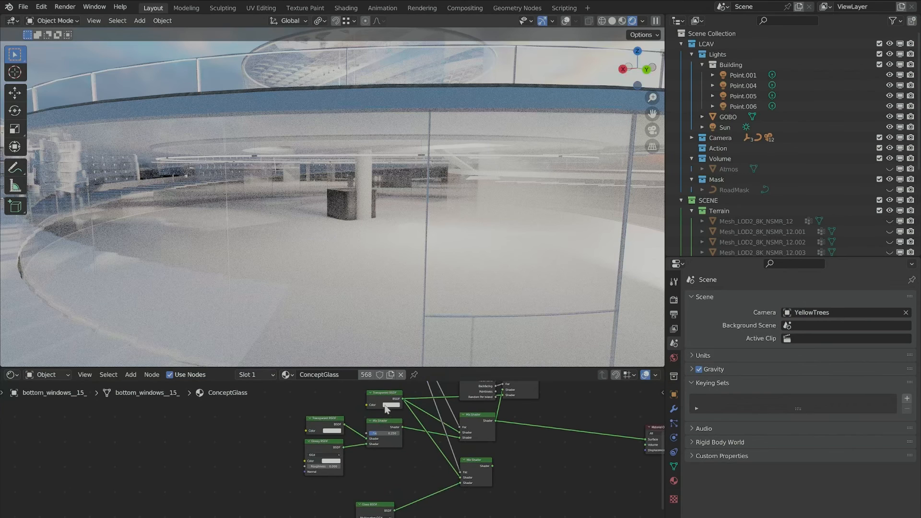
scroll(388, 475, up, 4)
middle_drag(365, 448, 308, 467)
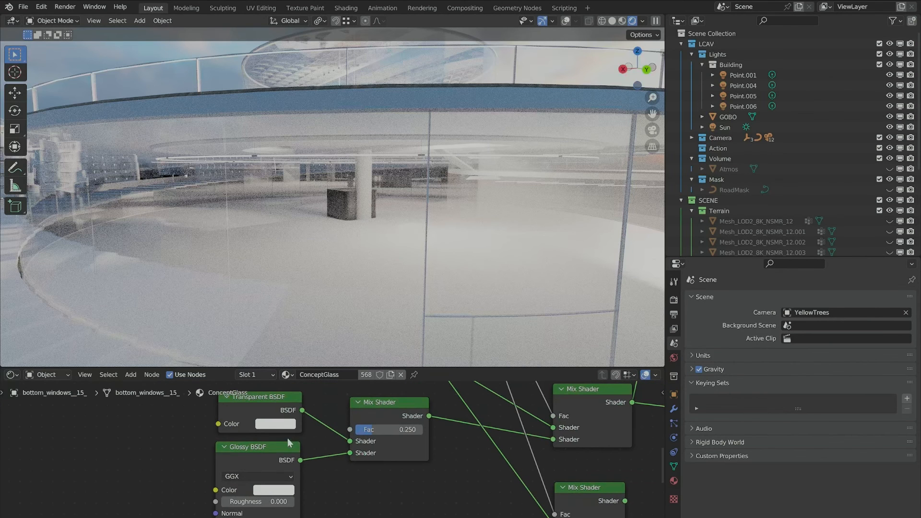
middle_drag(416, 434, 206, 498)
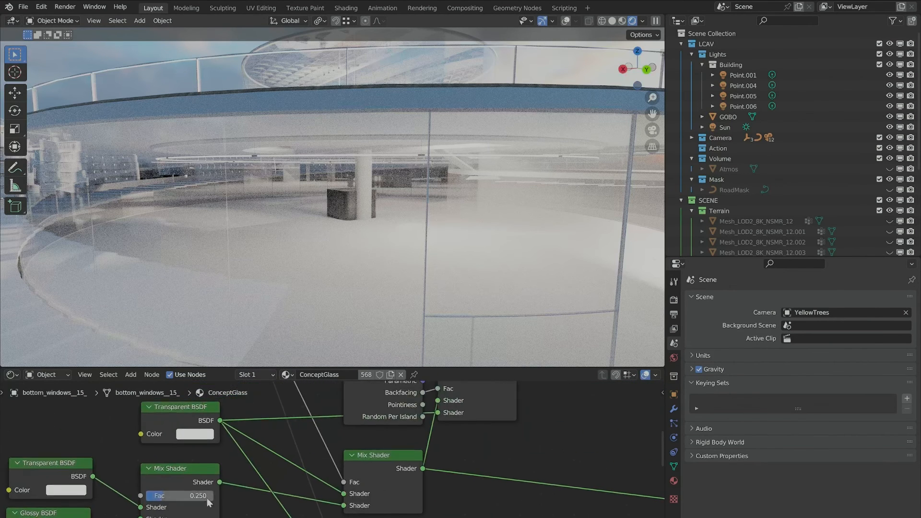
Set the factor of the ConceptGlass Mix Shader blending the Transparent and Glossy BSDFs to 0.5.
scroll(207, 498, down, 2)
double_click(211, 487)
text(.5)
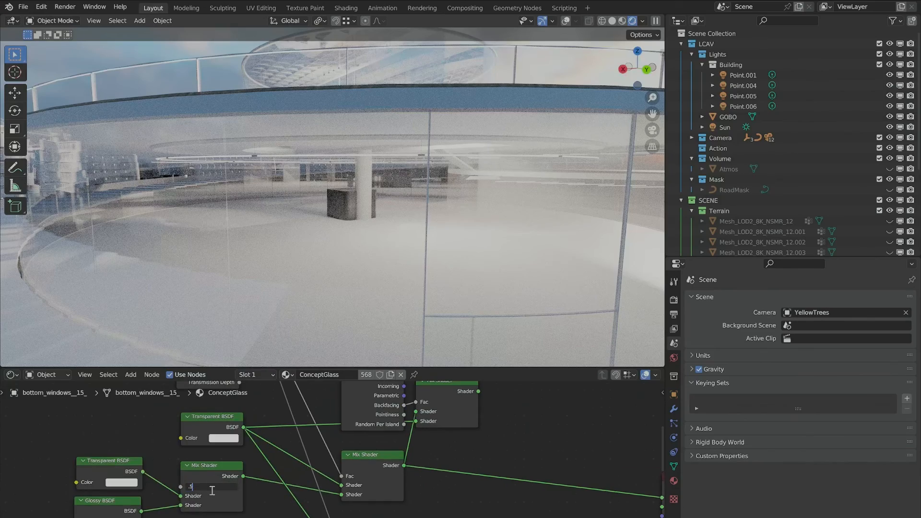
key(Return)
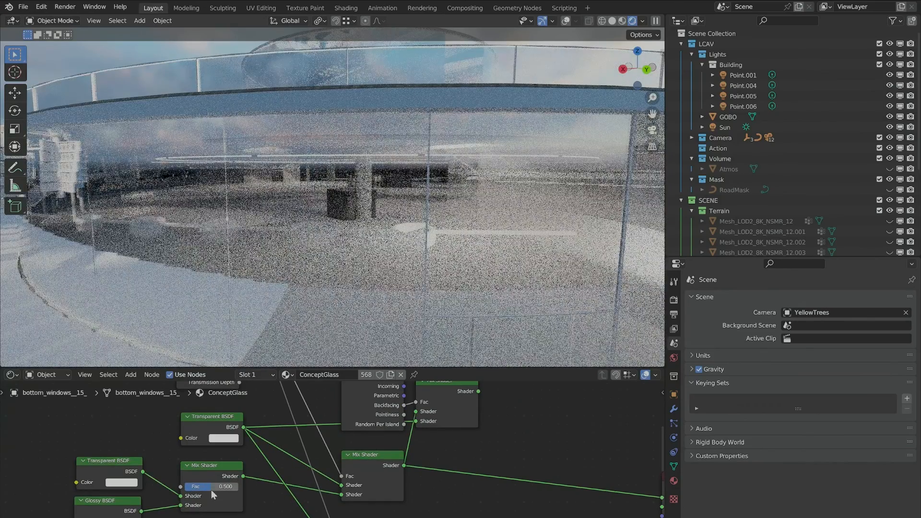
Examine the central building's glazing and its reflections from several outside angles, including the DEEP SKY entrance wall.
scroll(263, 185, down, 8)
scroll(273, 165, up, 2)
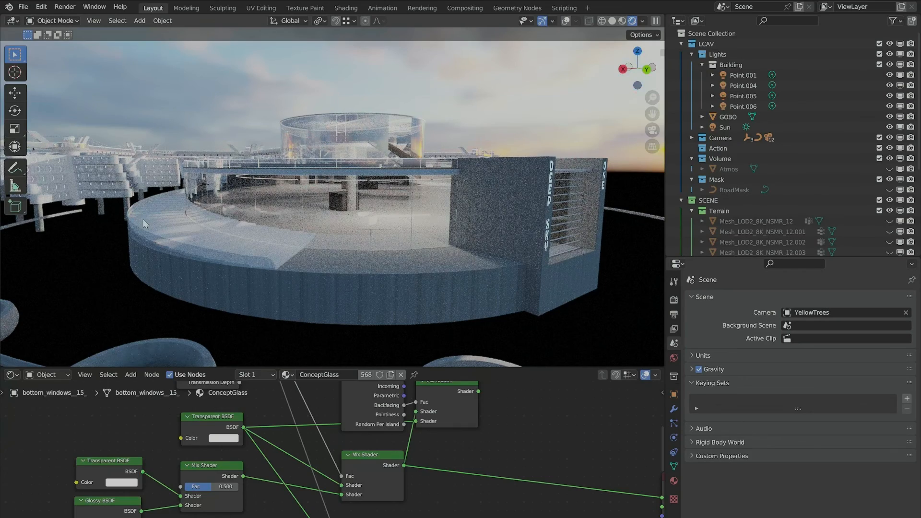
middle_drag(375, 208, 349, 189)
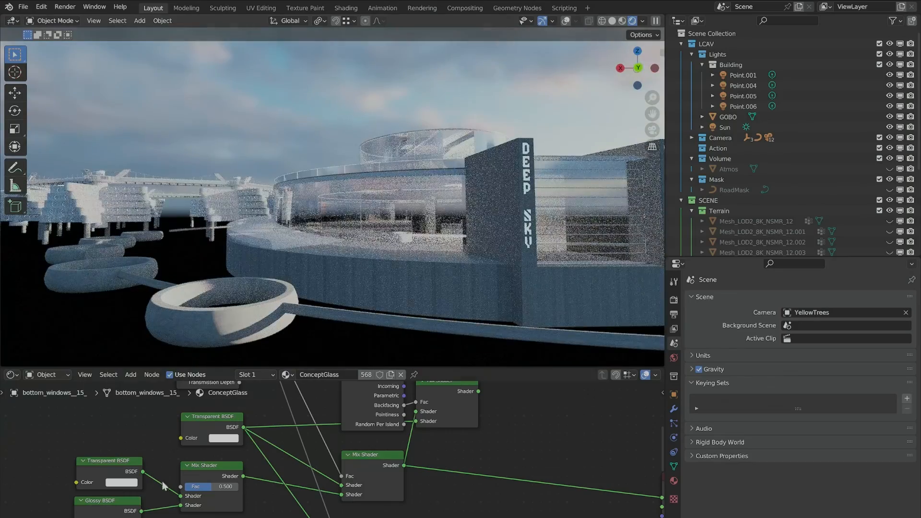
middle_drag(162, 482, 245, 428)
middle_drag(384, 214, 350, 206)
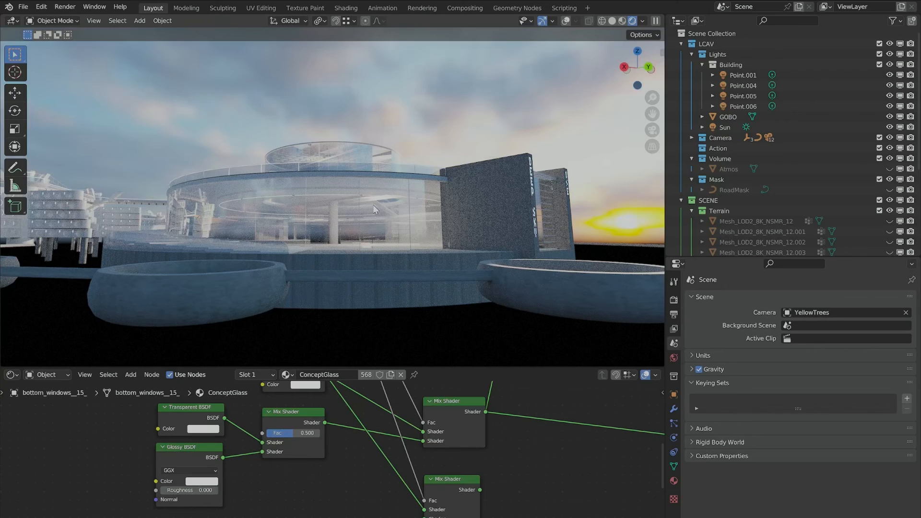
scroll(353, 223, up, 6)
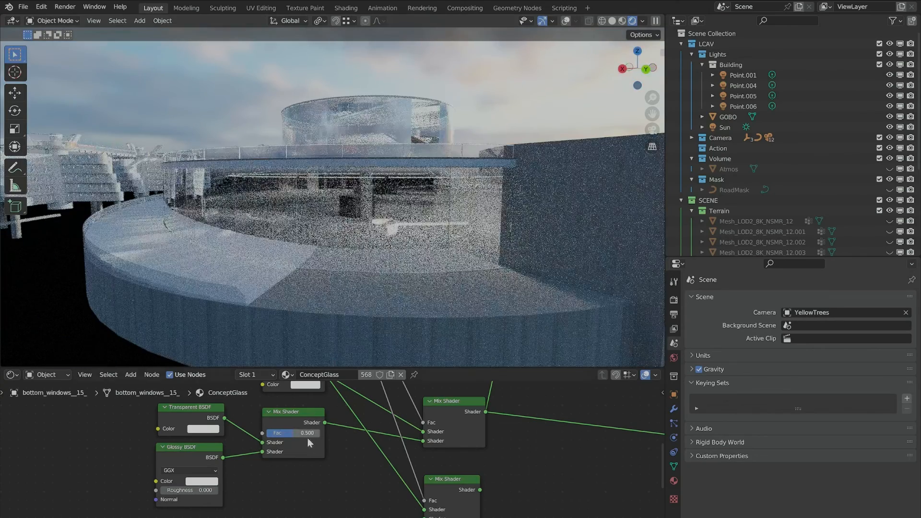
Examine the Glass BSDF node of ConceptGlass and the Mix Shader it feeds.
middle_drag(351, 479, 252, 405)
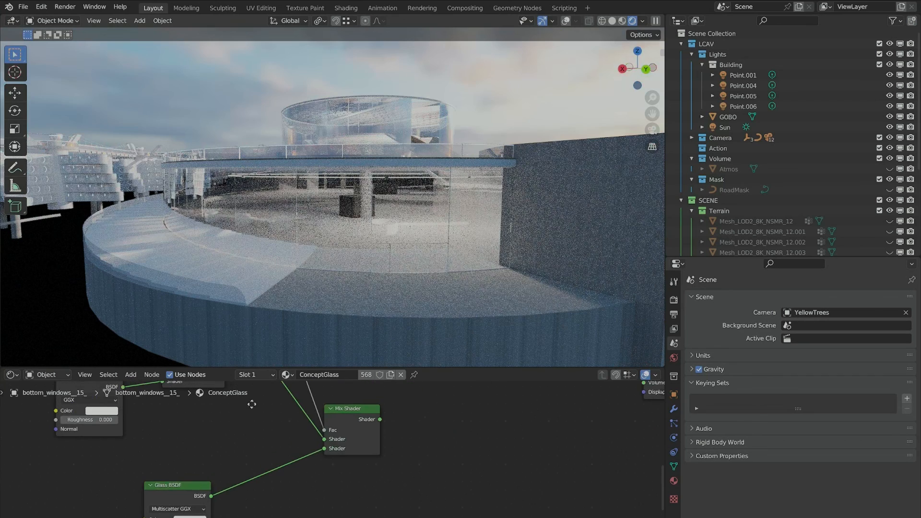
shift+scroll(237, 439, down, 3)
ctrl+scroll(230, 447, left, 2)
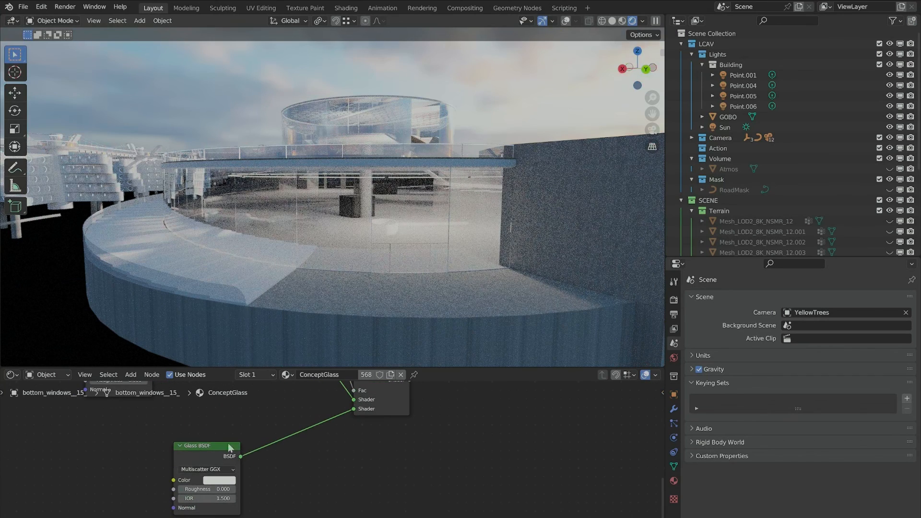
shift+scroll(317, 424, up, 2)
ctrl+scroll(336, 418, right, 2)
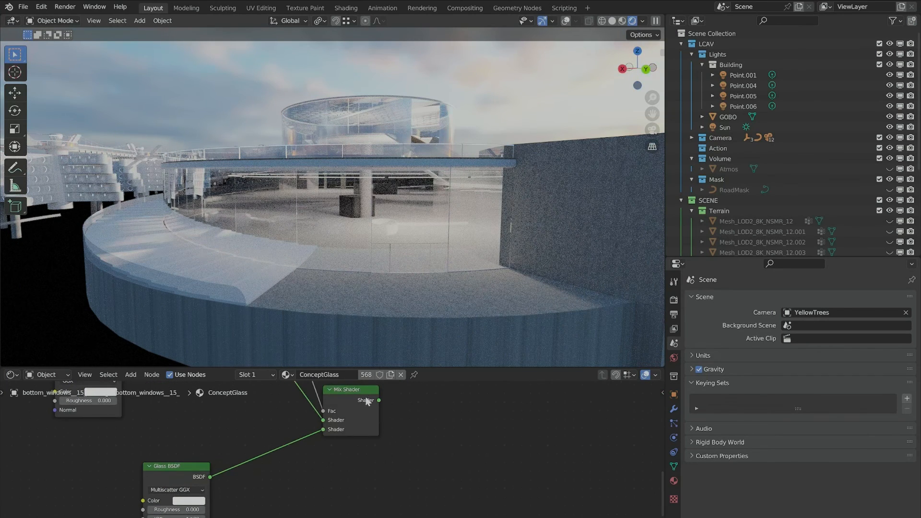
scroll(367, 401, down, 3)
shift+scroll(374, 412, up, 2)
ctrl+scroll(382, 421, right, 2)
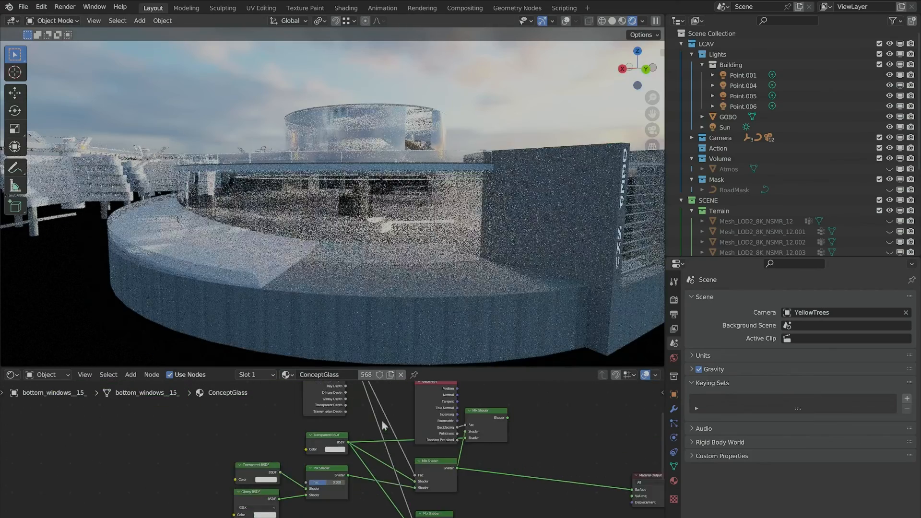
Examine the Light Path node in the ConceptGlass node tree and its links to the Mix Shader nodes.
scroll(364, 416, up, 3)
shift+scroll(336, 410, up, 2)
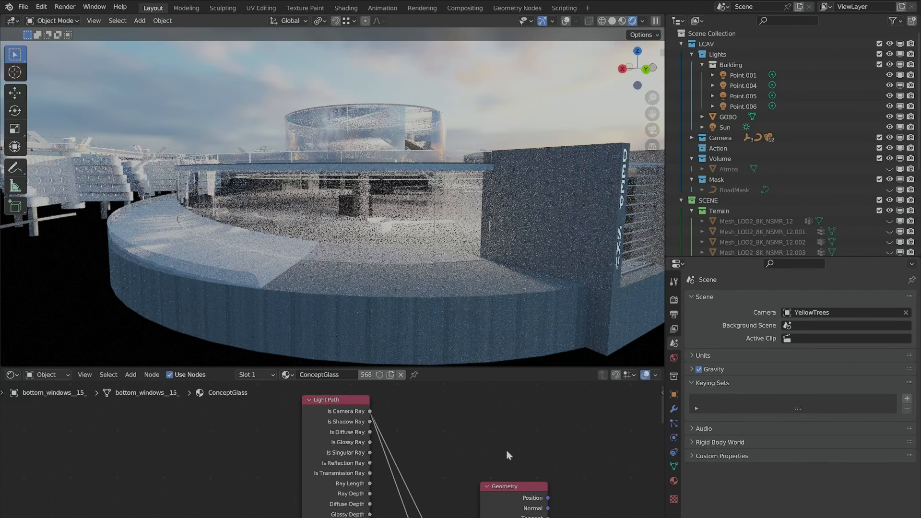
scroll(470, 396, up, 2)
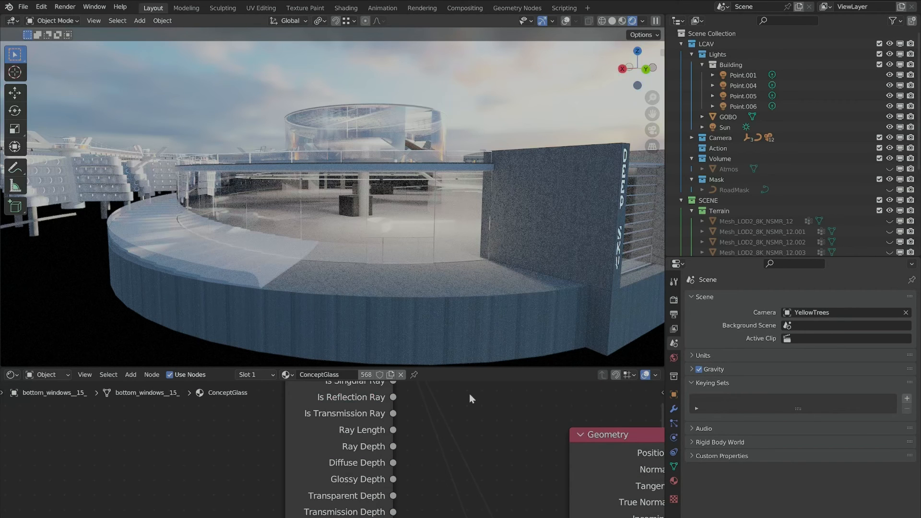
scroll(434, 391, down, 4)
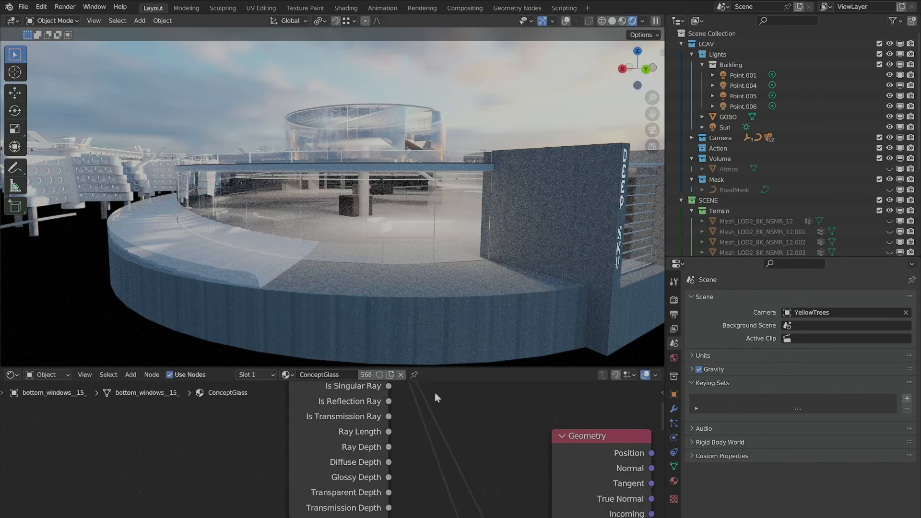
middle_drag(421, 459, 411, 476)
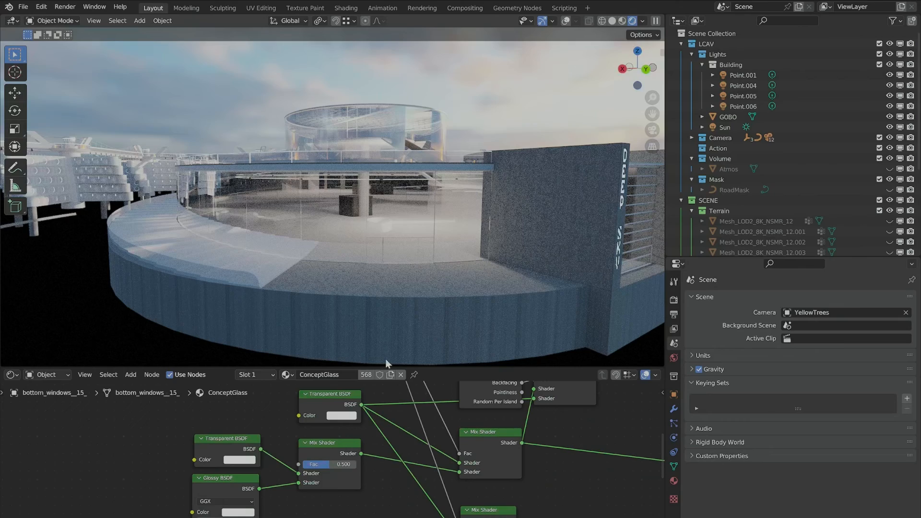
Set the factor of the Mix Shader between ConceptGlass's Transparent and Glossy BSDFs to 0.25.
scroll(403, 238, up, 3)
middle_drag(401, 473, 397, 454)
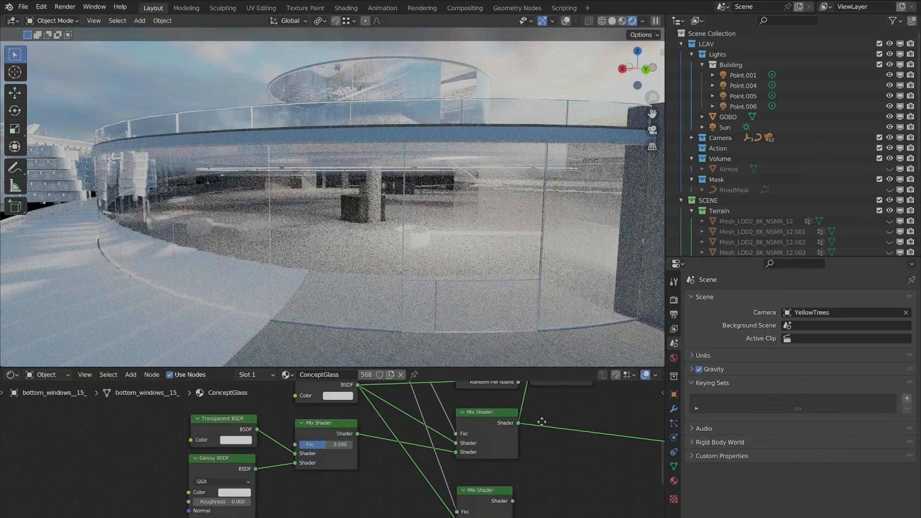
middle_drag(334, 454, 133, 473)
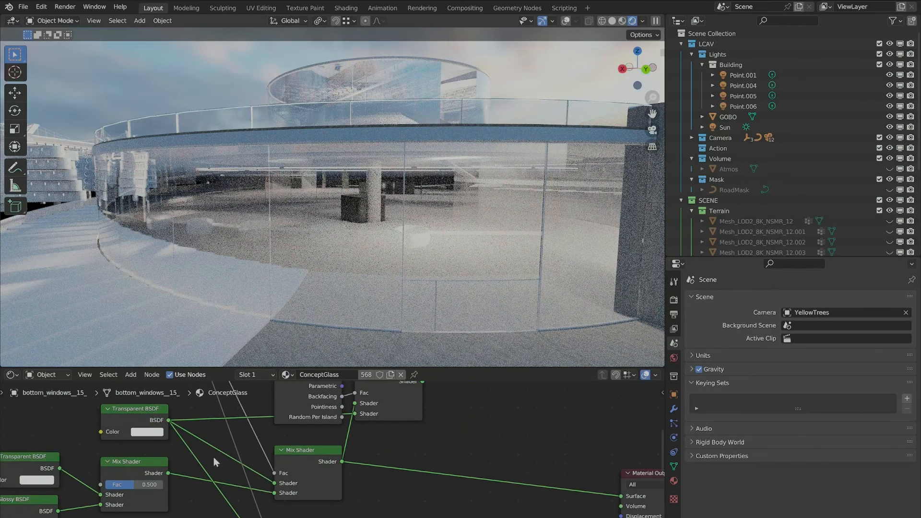
middle_drag(149, 430, 301, 443)
middle_drag(347, 481, 334, 387)
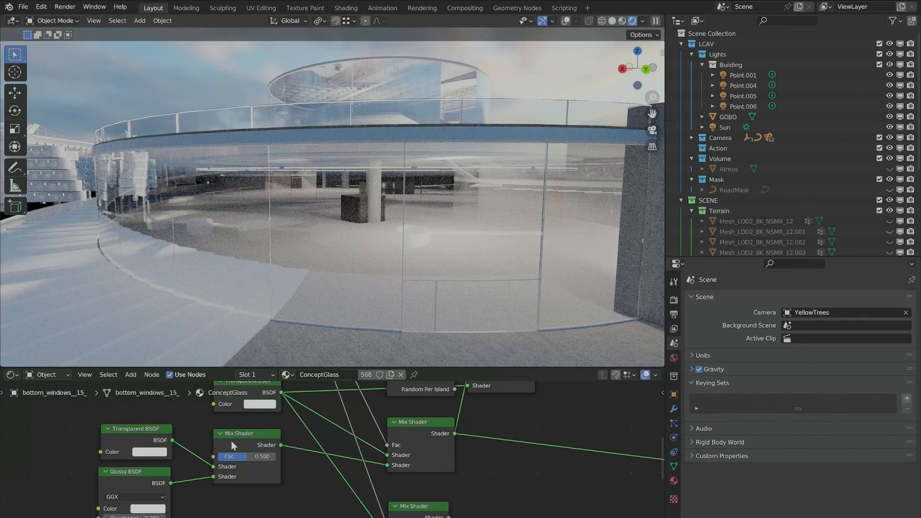
key(BackSpace)
text(.25)
key(Return)
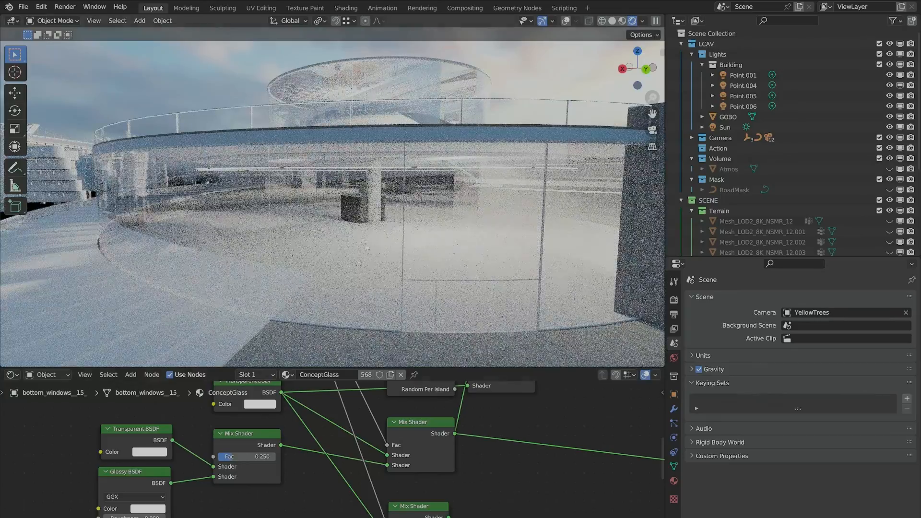
Examine the ring of towers with their connecting bridges from above and from the central building's wooden roof deck.
scroll(374, 235, down, 3)
middle_drag(508, 186, 254, 248)
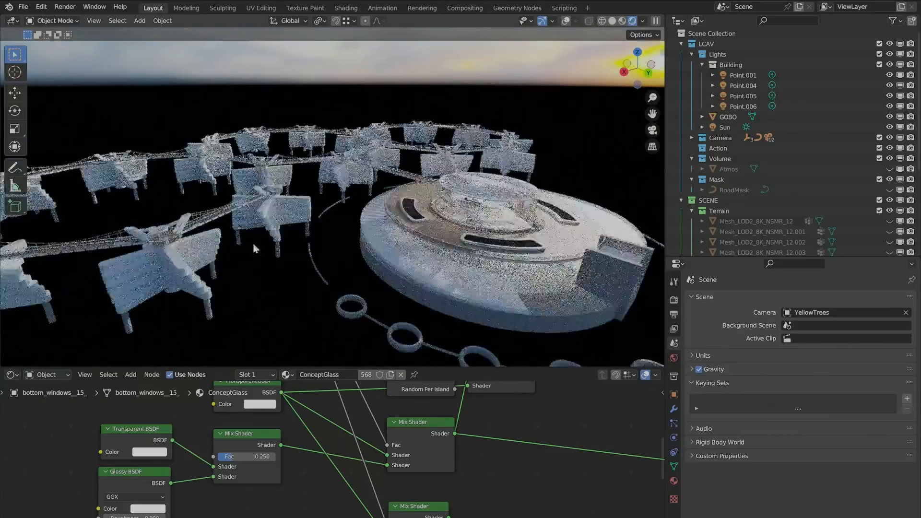
scroll(253, 248, up, 8)
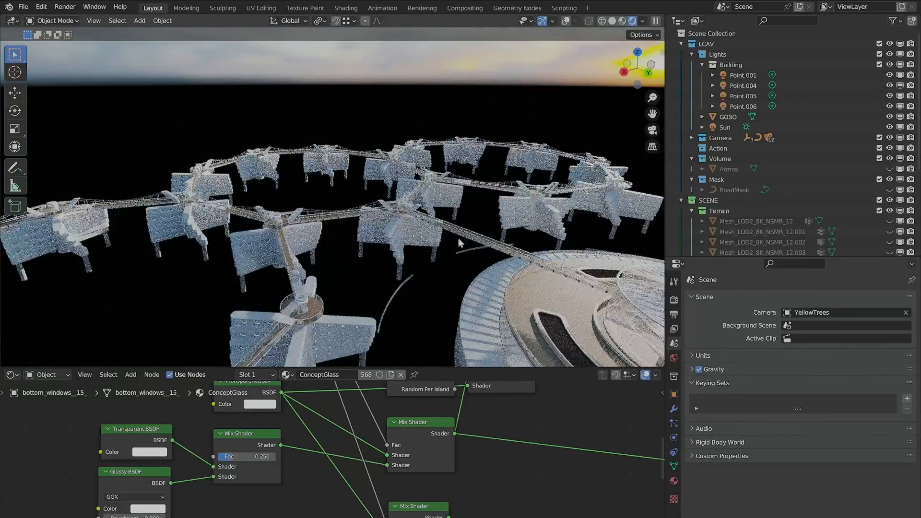
shift+middle_drag(459, 243, 336, 199)
scroll(336, 200, up, 4)
scroll(349, 202, down, 3)
middle_drag(571, 251, 441, 177)
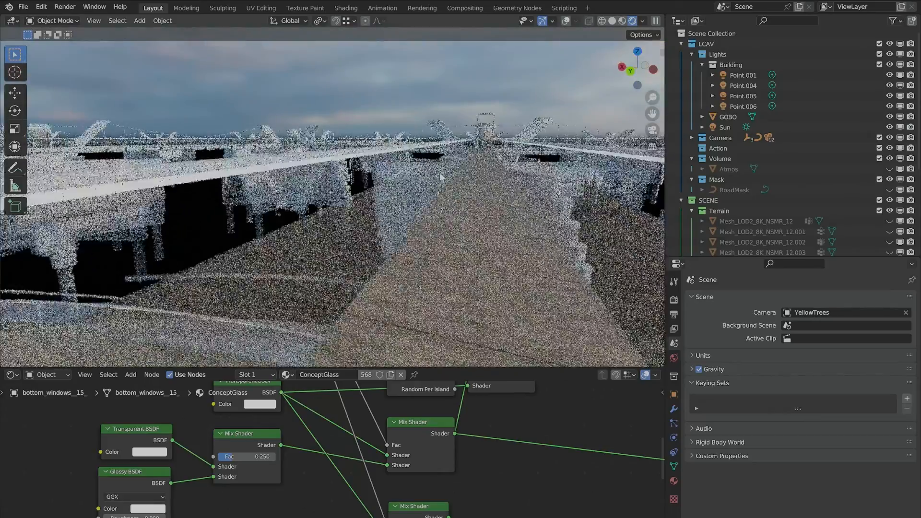
middle_drag(453, 223, 547, 220)
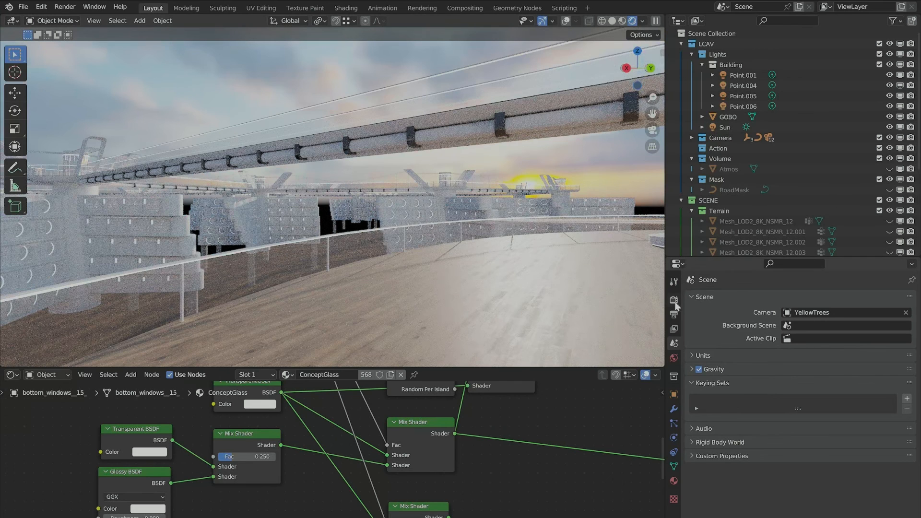
Show the Simplify texture limits in the render settings and examine the wooden roof deck's texture up close.
click(674, 299)
scroll(731, 369, down, 15)
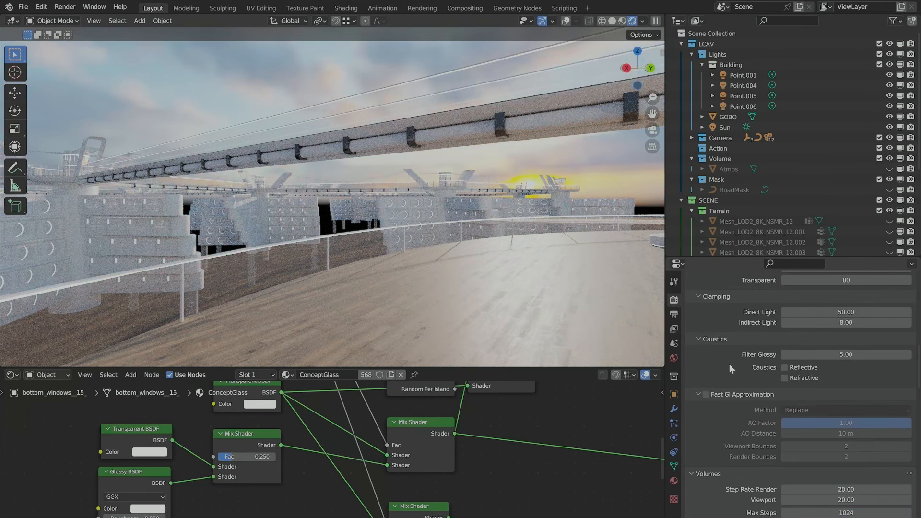
scroll(731, 369, down, 12)
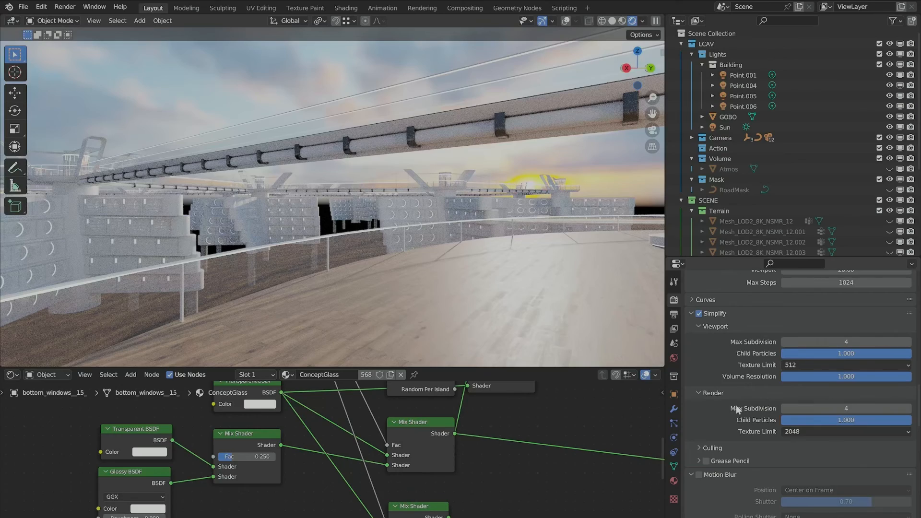
middle_drag(412, 281, 380, 273)
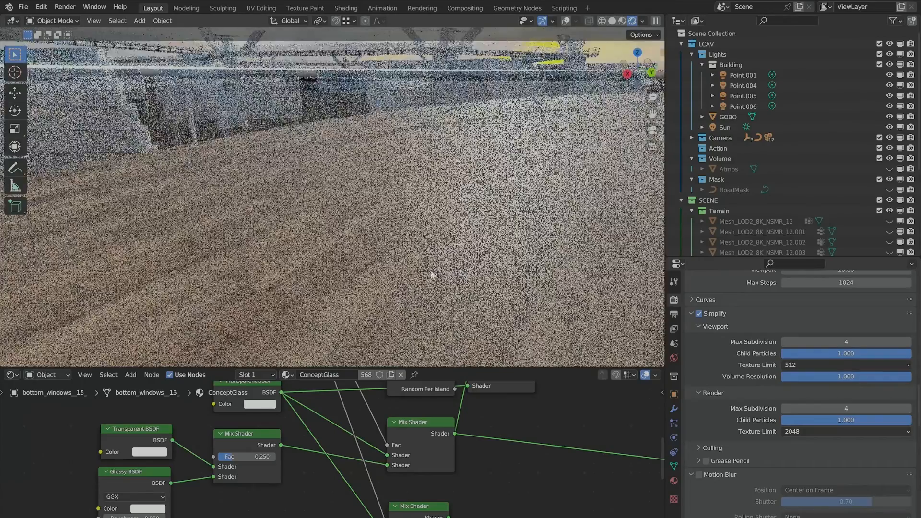
middle_drag(432, 275, 494, 226)
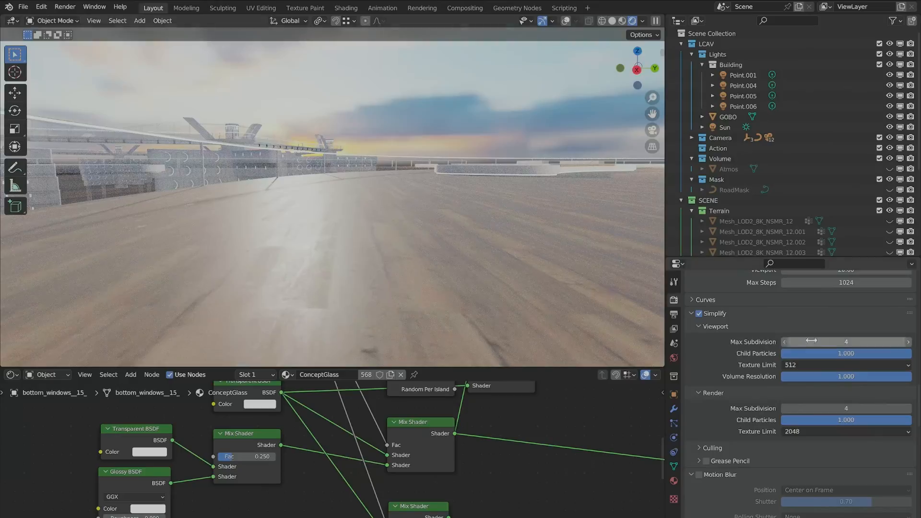
Examine the central building's latticed glass roof and the furnished terraces and staircases beneath it.
middle_drag(333, 212, 258, 247)
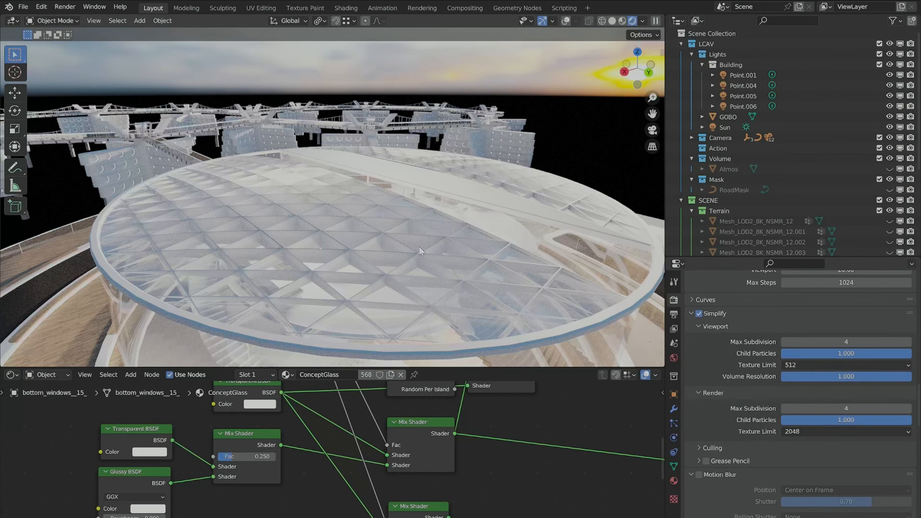
middle_drag(256, 240, 195, 131)
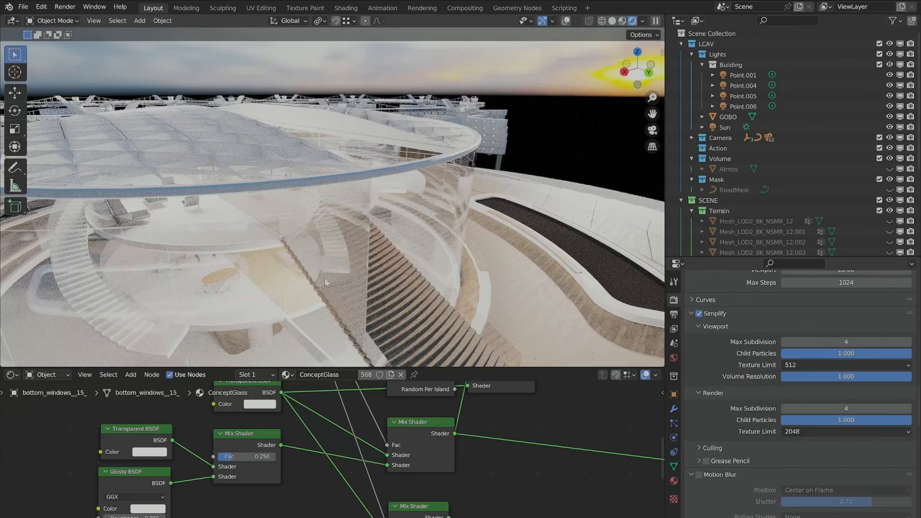
middle_drag(241, 169, 485, 70)
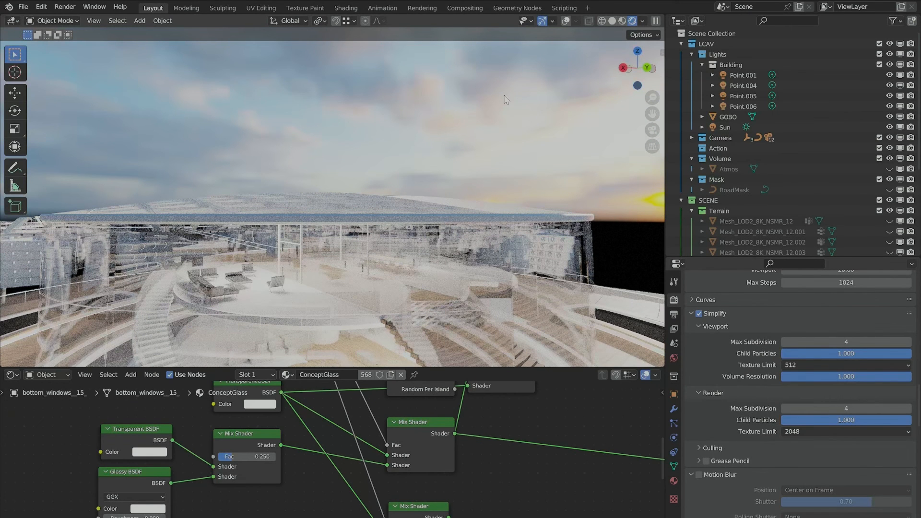
middle_drag(424, 224, 449, 239)
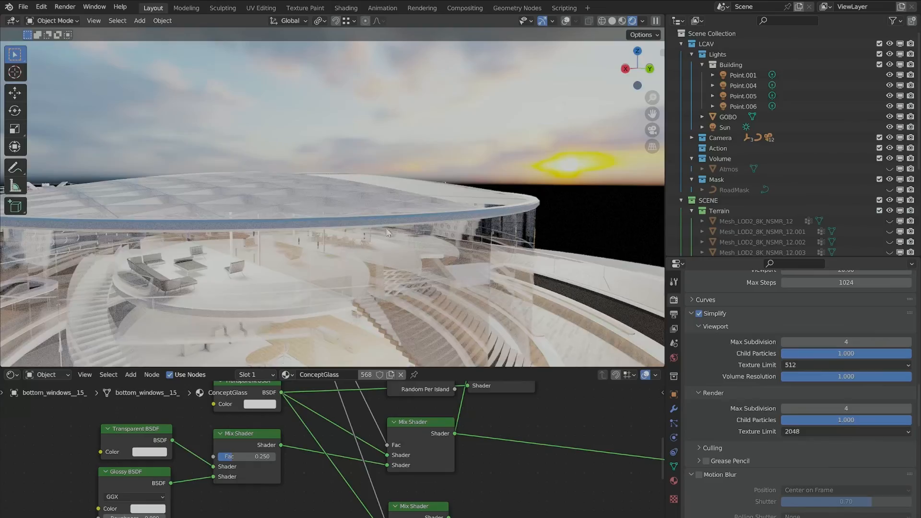
Enable Glossy ray visibility for the Point.001 building light in its object properties.
shift+middle_drag(385, 313, 407, 207)
click(754, 76)
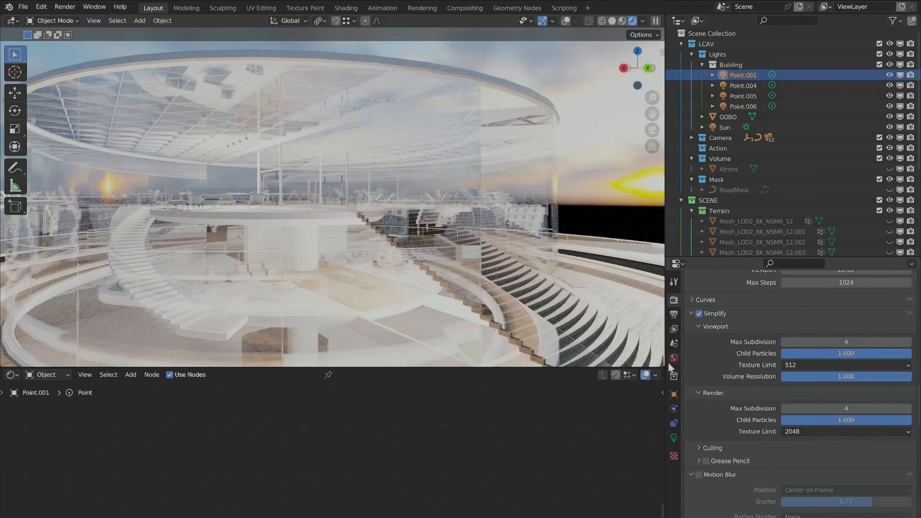
click(673, 394)
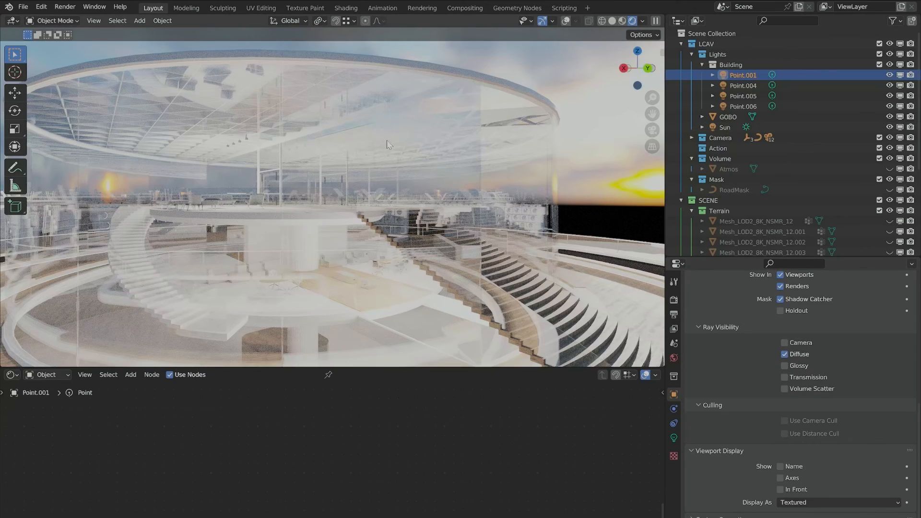
click(785, 366)
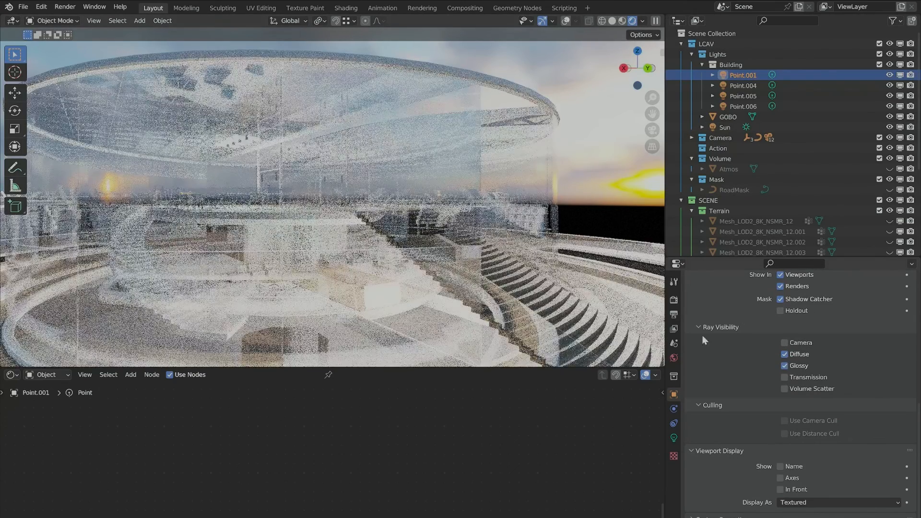
Select all four building point lights and enable Glossy ray visibility for them while viewing the glass building from outside.
key(Up)
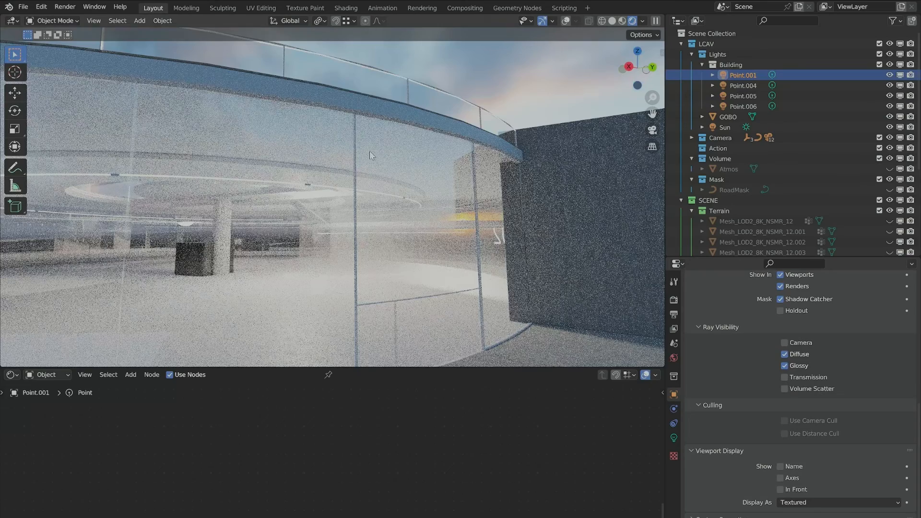
key(Escape)
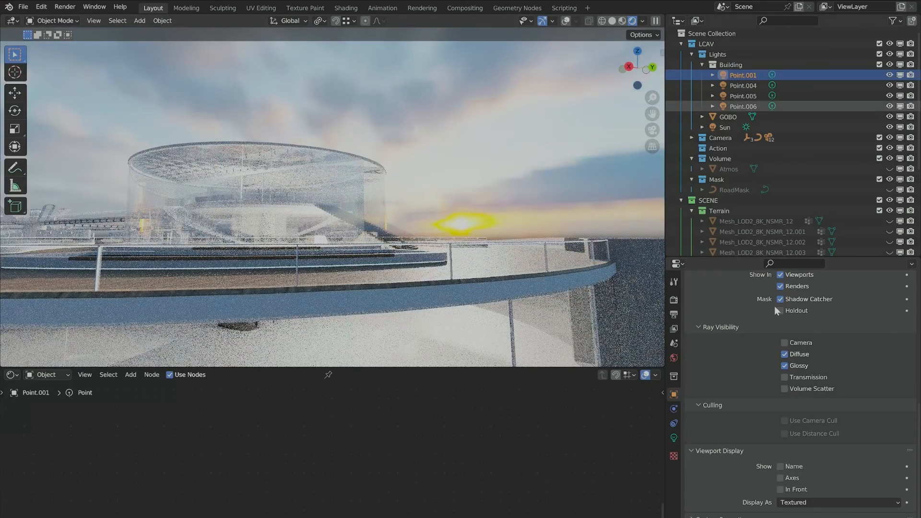
click(786, 366)
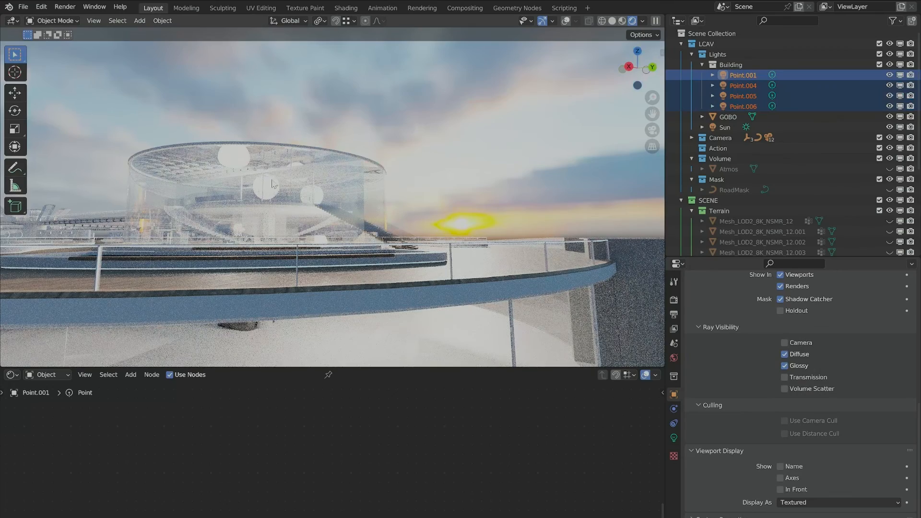
Disable Glossy ray visibility for all four building point lights and check the glass building without their reflections.
middle_drag(271, 184, 228, 186)
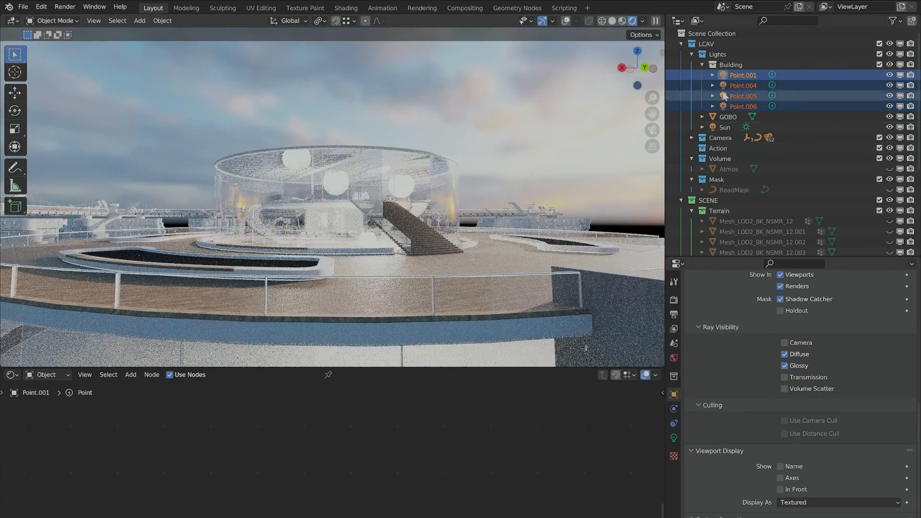
click(784, 366)
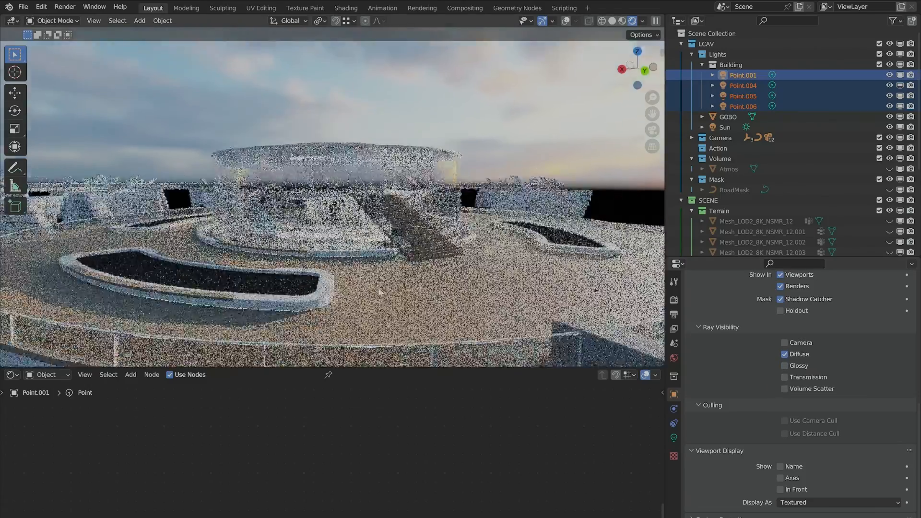
scroll(379, 291, up, 6)
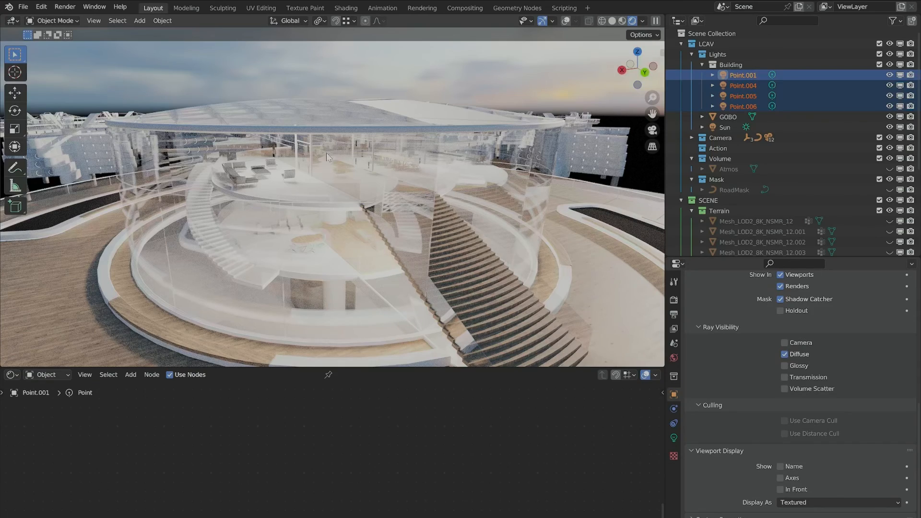
middle_drag(330, 159, 381, 154)
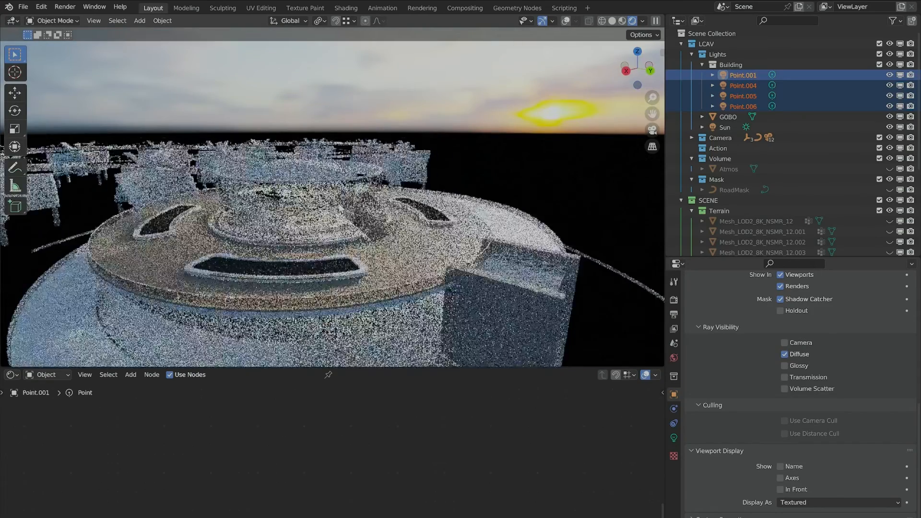
Switch the viewport to solid shading and unhide all hidden objects, including the terrain, road and atmosphere volume.
click(612, 22)
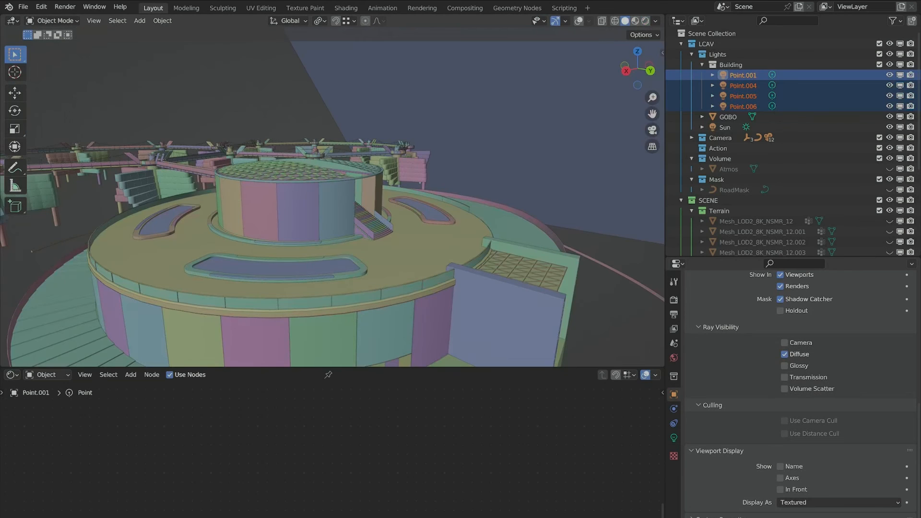
key(alt+h)
scroll(296, 113, down, 3)
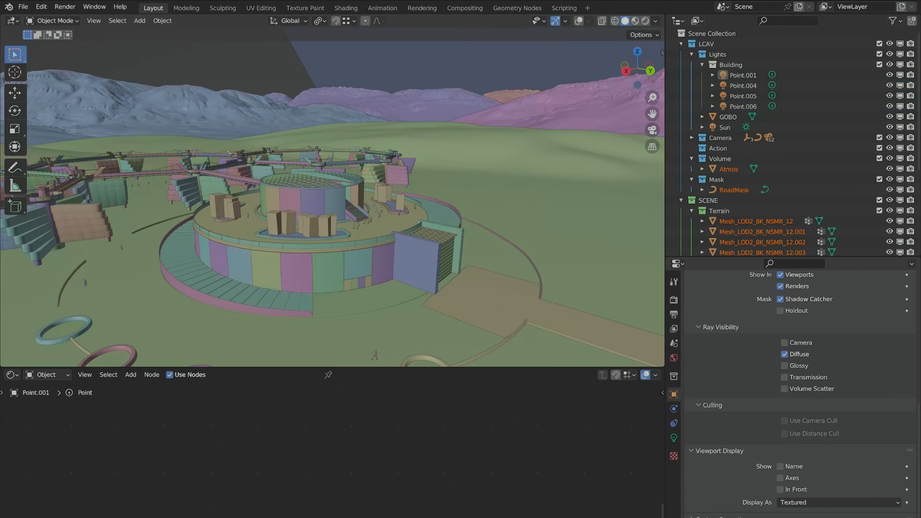
scroll(432, 234, down, 4)
middle_drag(444, 229, 342, 180)
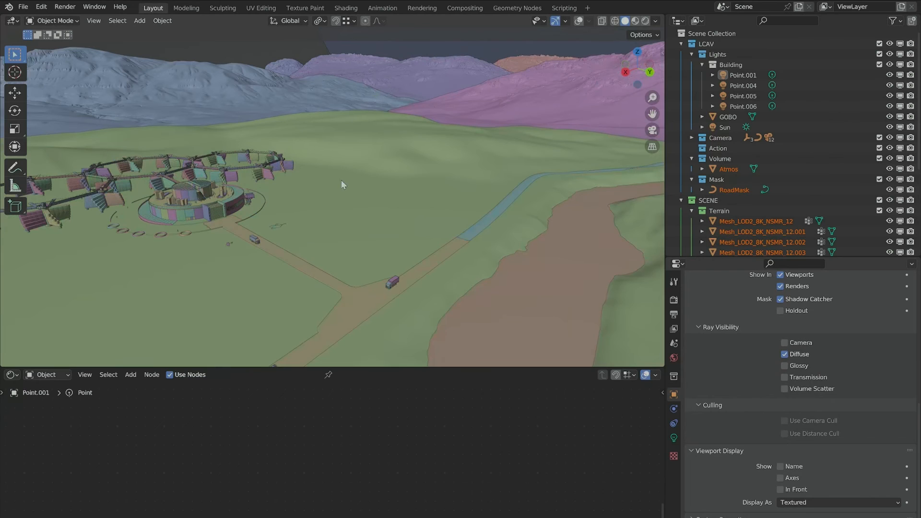
Select the FGTerrain ground and examine how the building complex, road and river are laid out on it.
click(341, 180)
middle_drag(431, 176, 406, 222)
scroll(408, 245, up, 3)
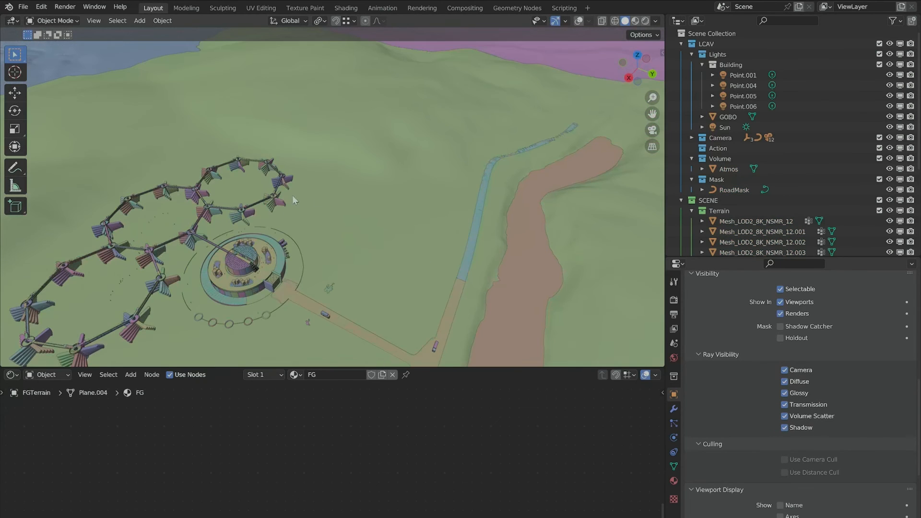
shift+middle_drag(166, 285, 376, 161)
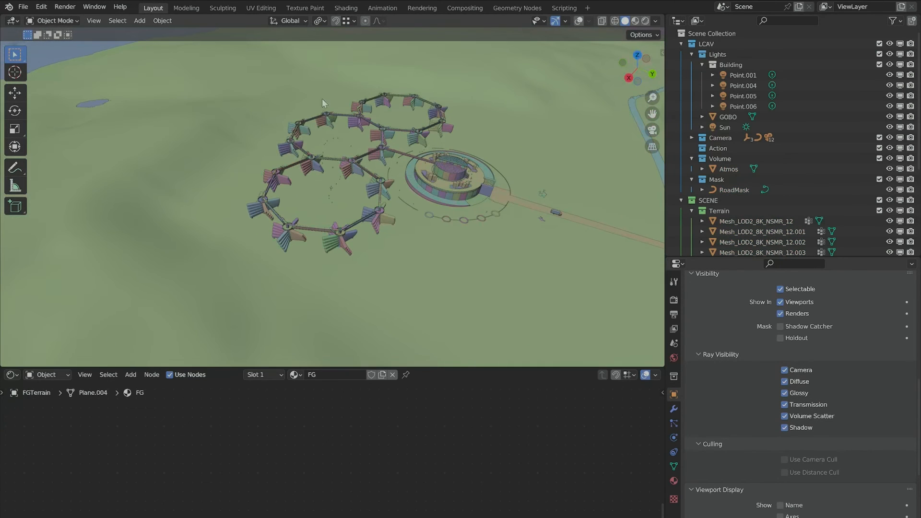
middle_drag(352, 100, 257, 78)
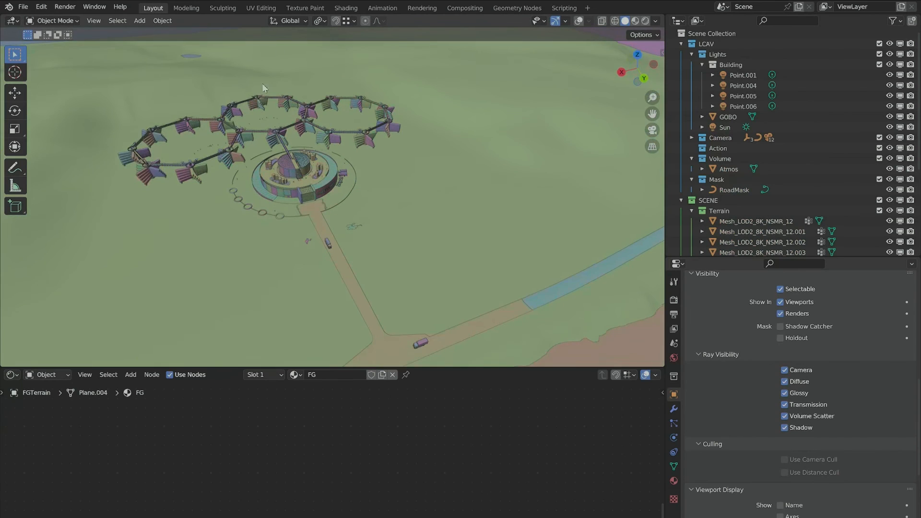
middle_drag(336, 95, 571, 129)
scroll(389, 203, up, 5)
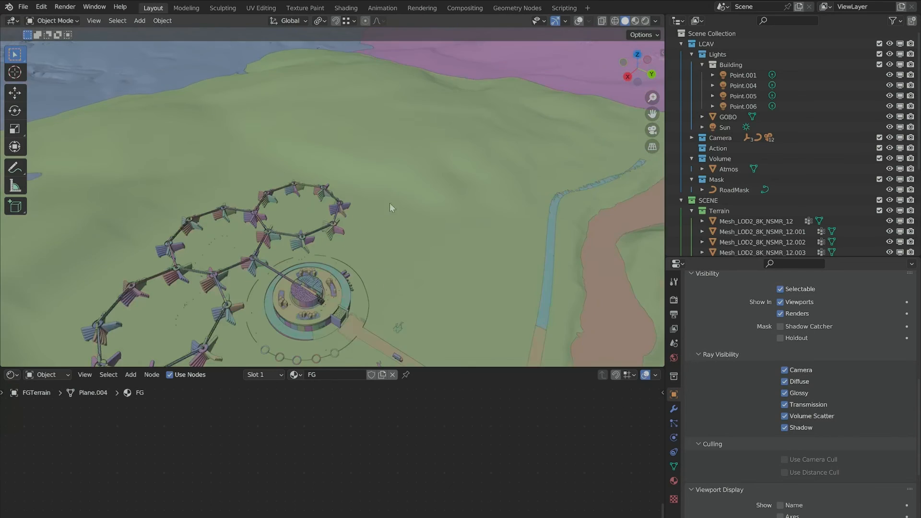
scroll(456, 185, down, 5)
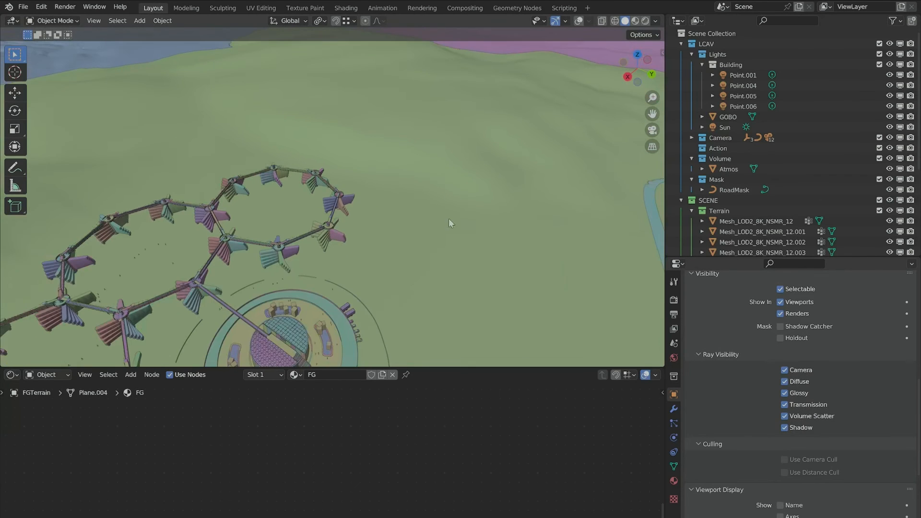
middle_drag(448, 217, 313, 165)
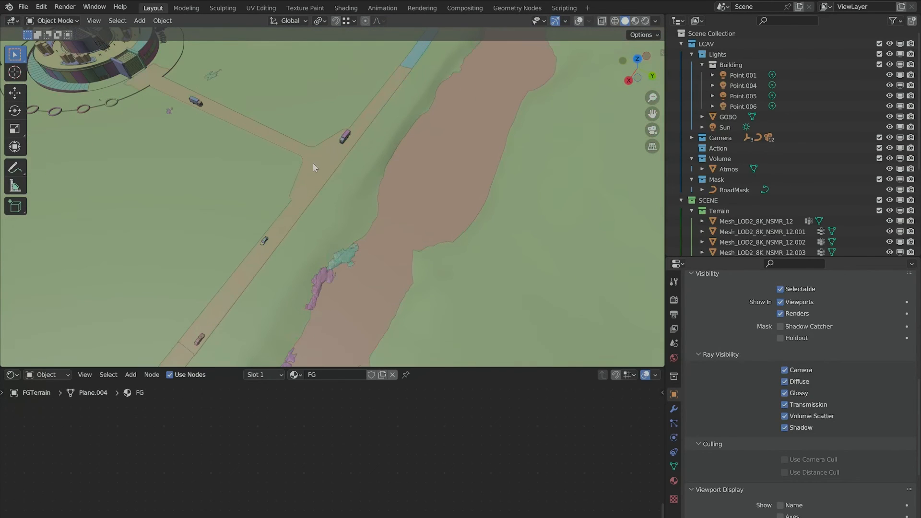
middle_drag(160, 71, 323, 252)
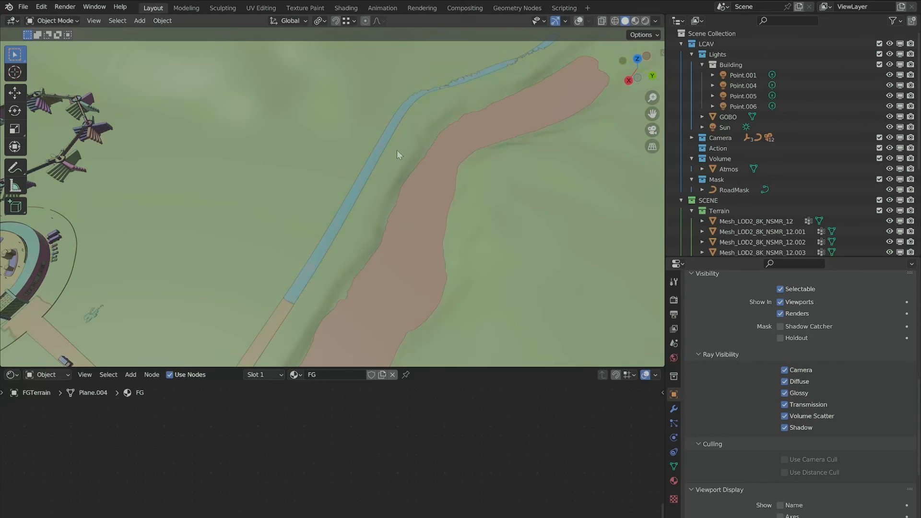
Select the DryRoad object beyond the junction and show its Array and Curve modifiers.
middle_drag(396, 150, 420, 77)
click(421, 169)
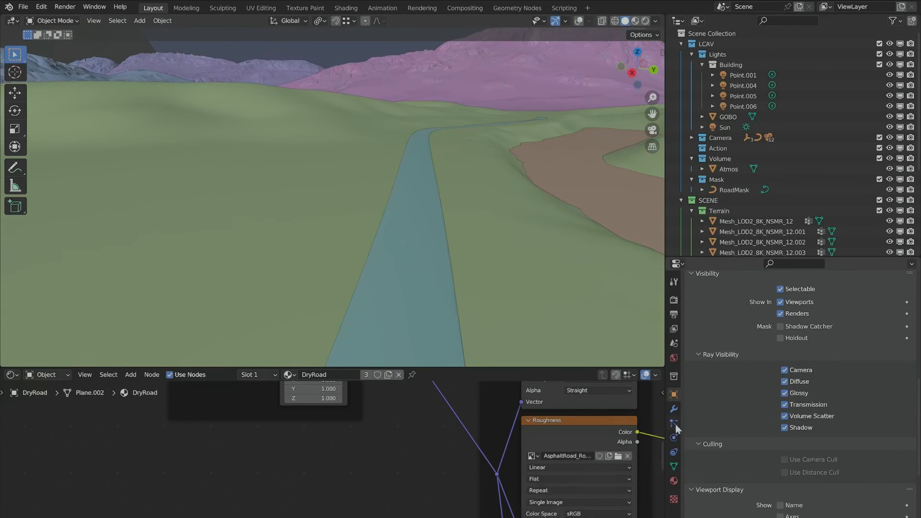
click(674, 409)
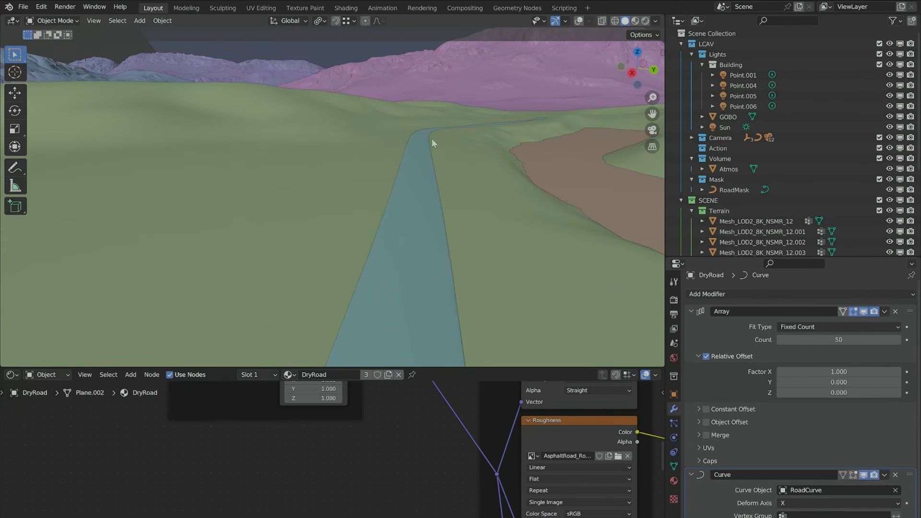
Select the Water plane of the river and show its material's Volume Absorption and Principled BSDF nodes.
middle_drag(502, 130, 428, 102)
scroll(428, 103, down, 4)
click(384, 216)
drag(297, 461, 289, 457)
scroll(367, 205, up, 2)
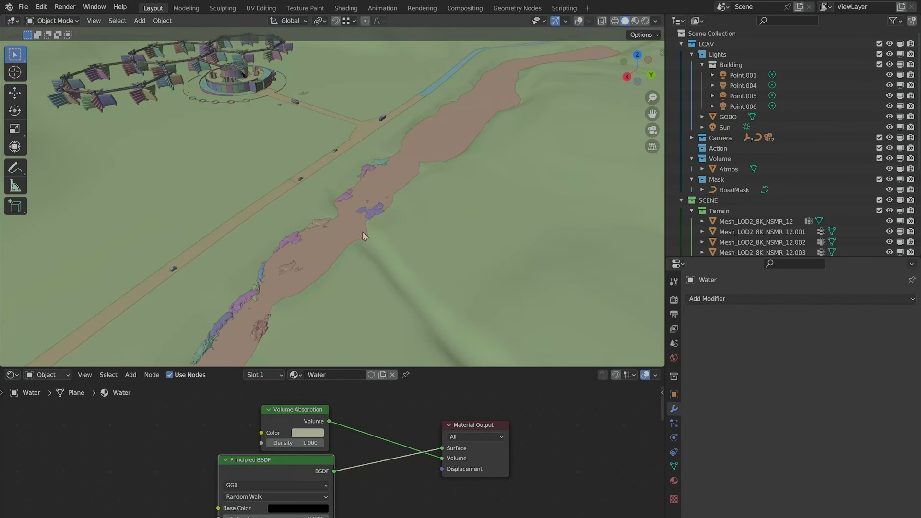
scroll(287, 429, up, 2)
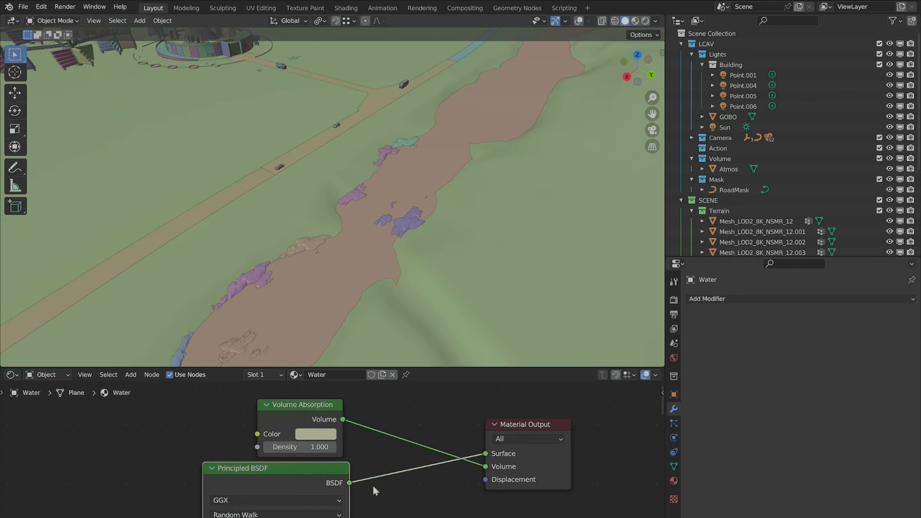
Examine the Water material's Principled BSDF settings and the Musgrave Texture and Bump nodes driving its normal.
middle_drag(373, 487, 434, 406)
scroll(443, 442, down, 6)
middle_drag(450, 472, 479, 420)
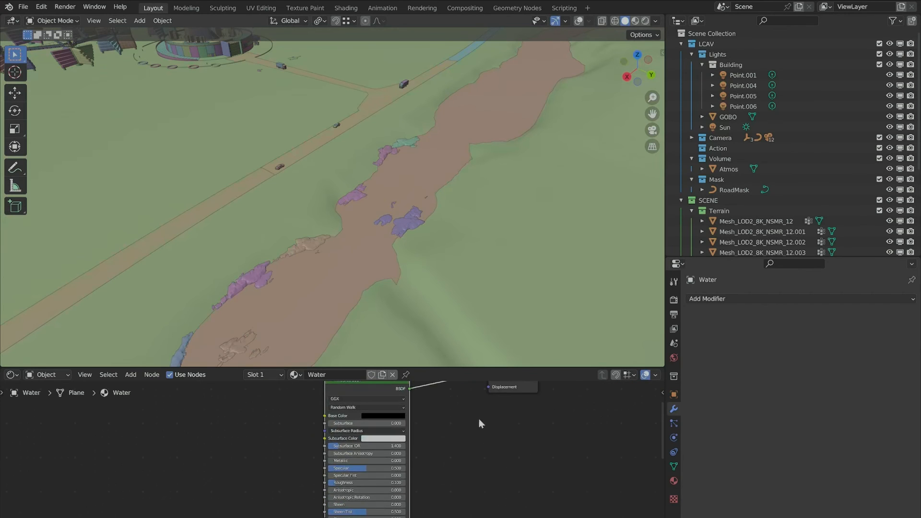
middle_drag(419, 435, 439, 366)
scroll(331, 504, up, 2)
middle_drag(246, 507, 354, 472)
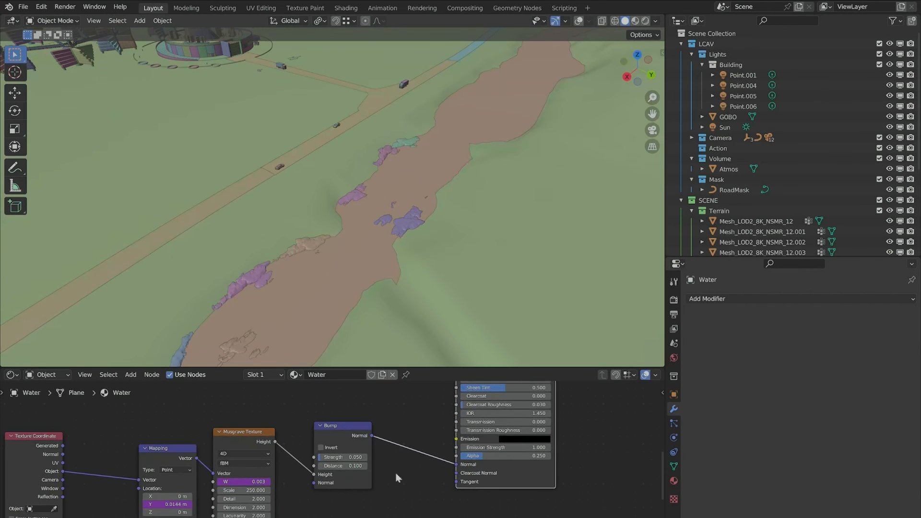
middle_drag(498, 464, 476, 460)
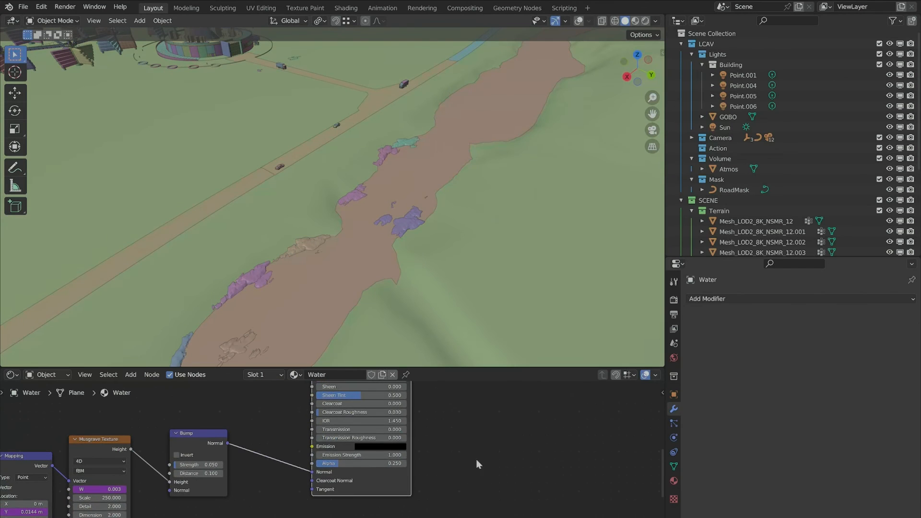
scroll(349, 211, up, 3)
scroll(333, 482, up, 2)
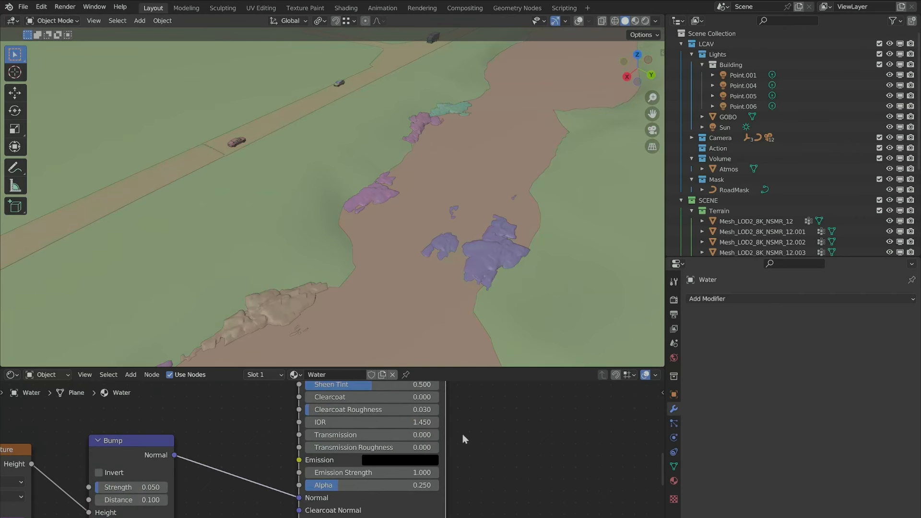
middle_drag(462, 434, 411, 467)
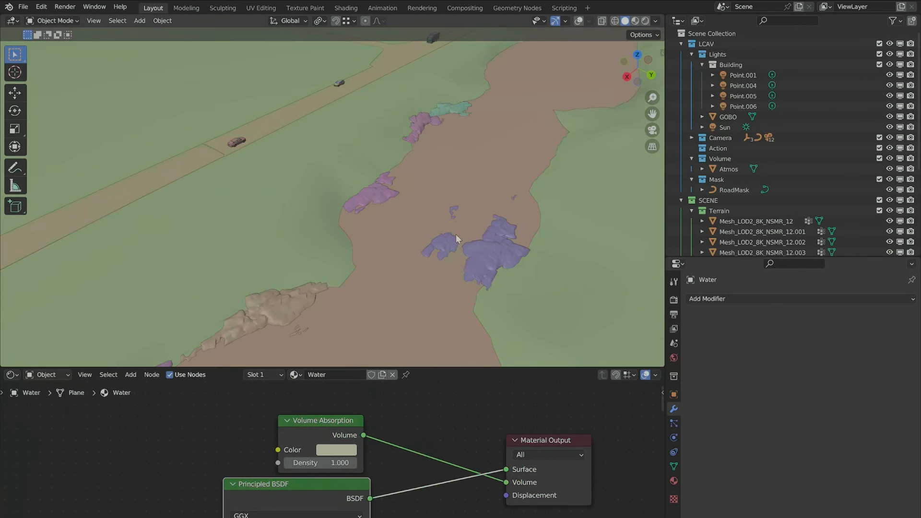
Switch the viewport to rendered shading and examine the river's water surface and the rocks along its banks.
middle_drag(456, 234, 444, 203)
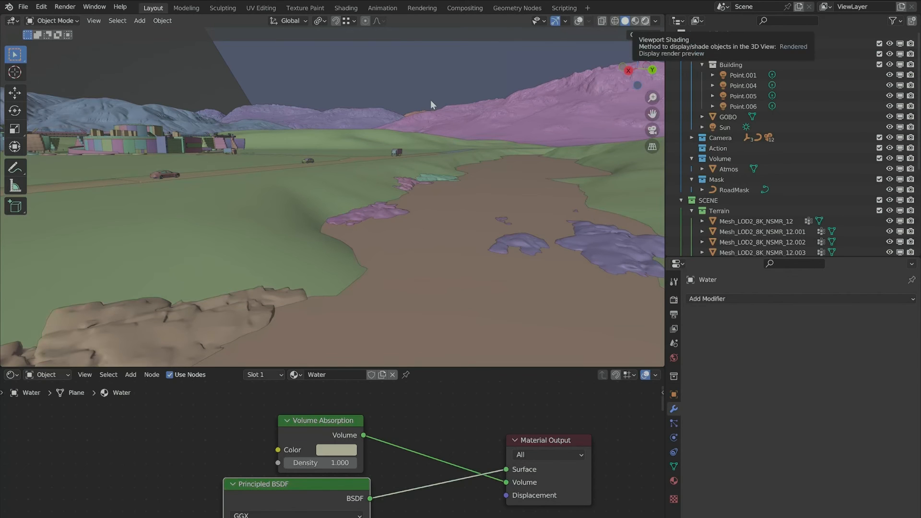
key(z)
key(8)
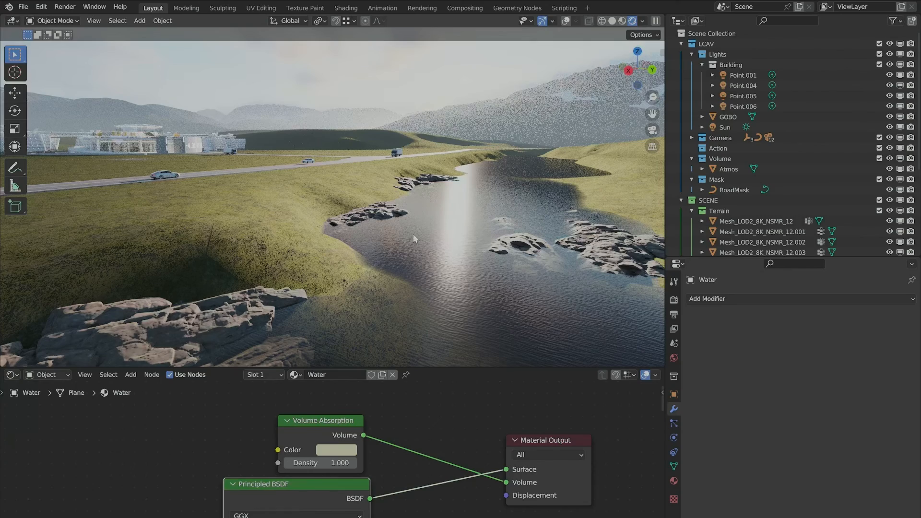
scroll(375, 266, up, 5)
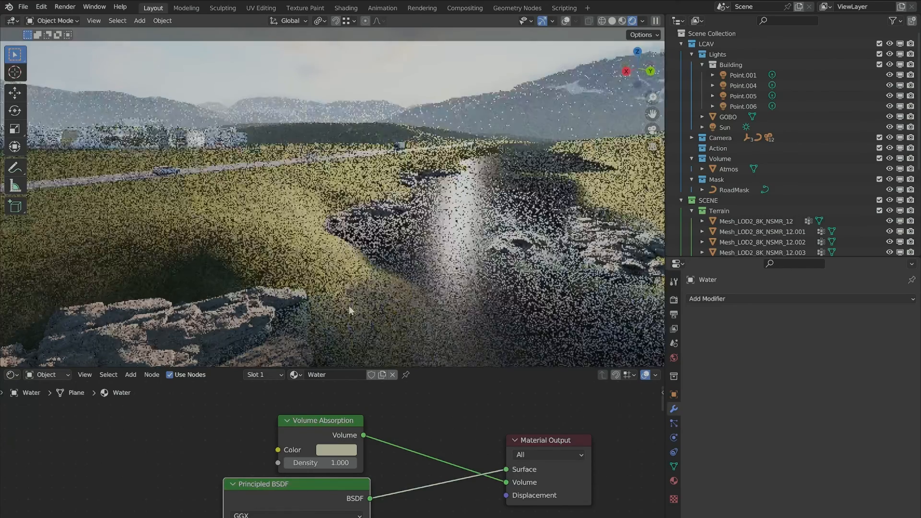
scroll(338, 262, up, 8)
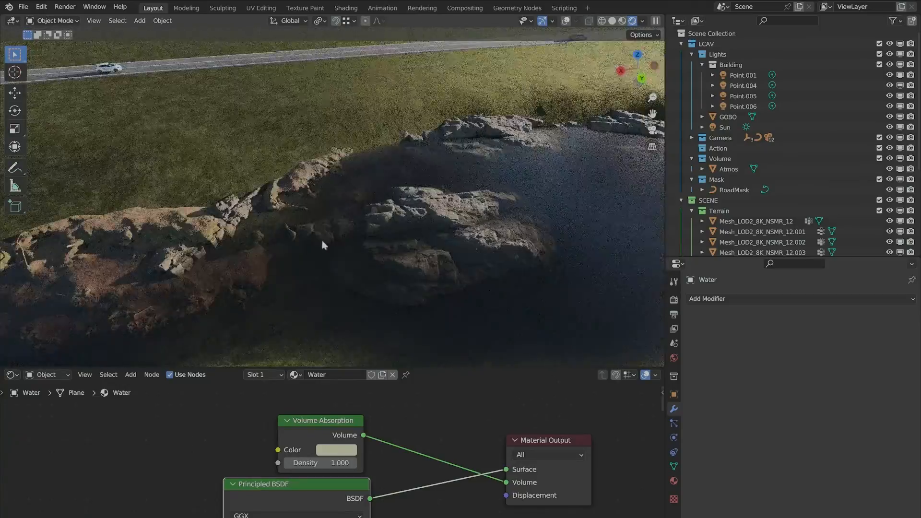
middle_drag(322, 240, 473, 218)
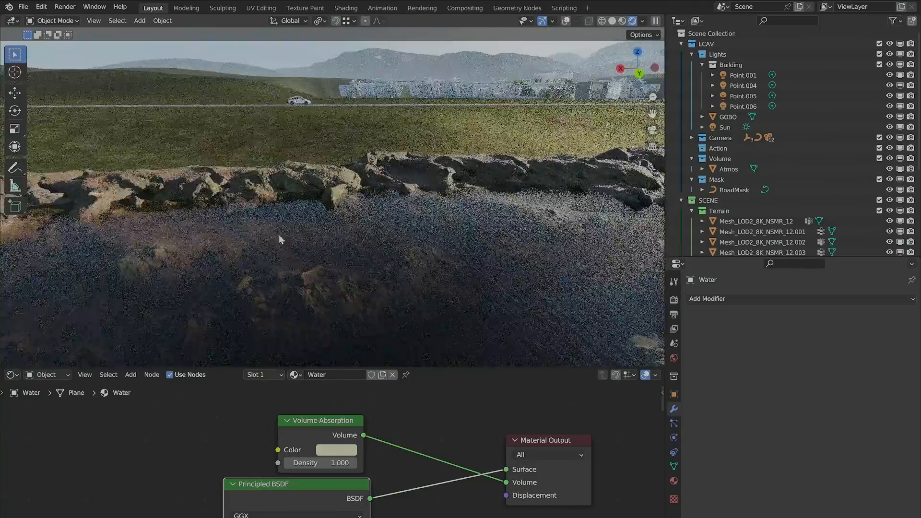
middle_drag(551, 272, 398, 230)
scroll(394, 229, down, 5)
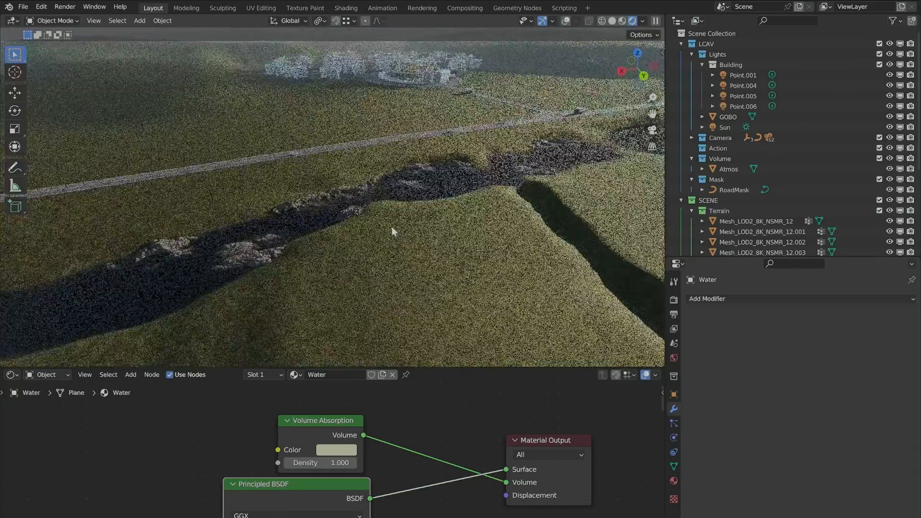
Set the Alpha of the Water material's Principled BSDF to 0.5.
scroll(362, 250, up, 3)
scroll(343, 252, up, 2)
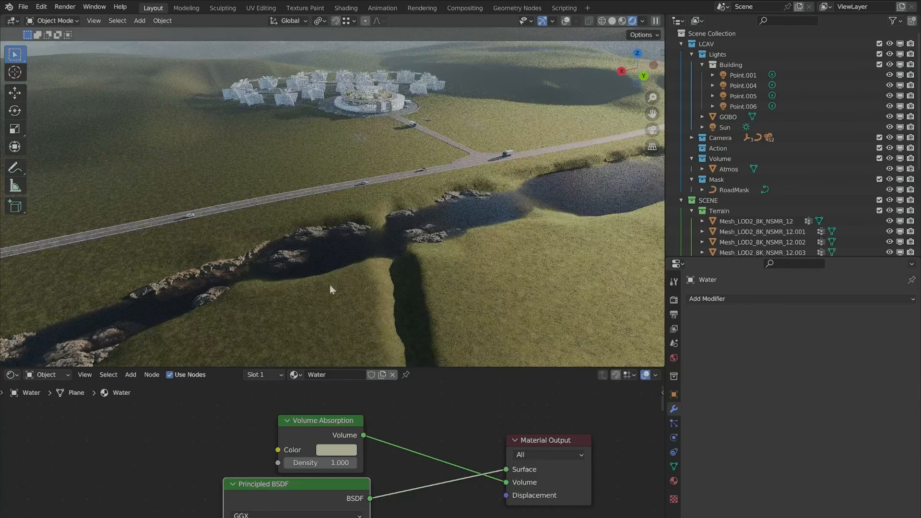
middle_drag(422, 485, 459, 373)
click(369, 417)
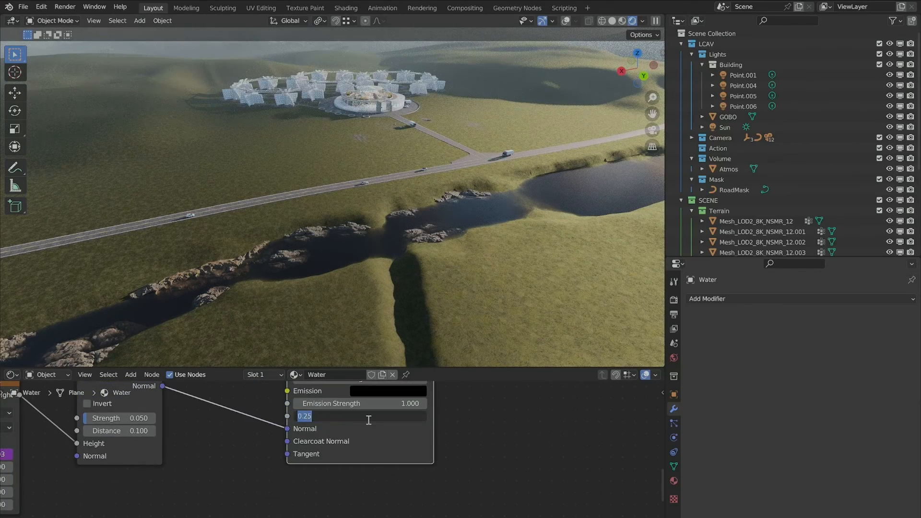
text(.5)
key(Return)
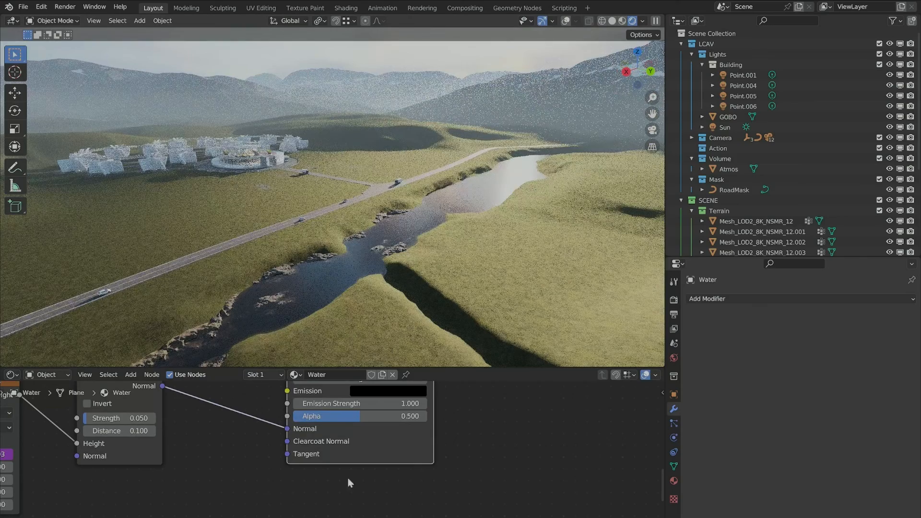
Set the Alpha of the Water material's Principled BSDF to 0.3.
double_click(395, 416)
text(0.3)
key(Return)
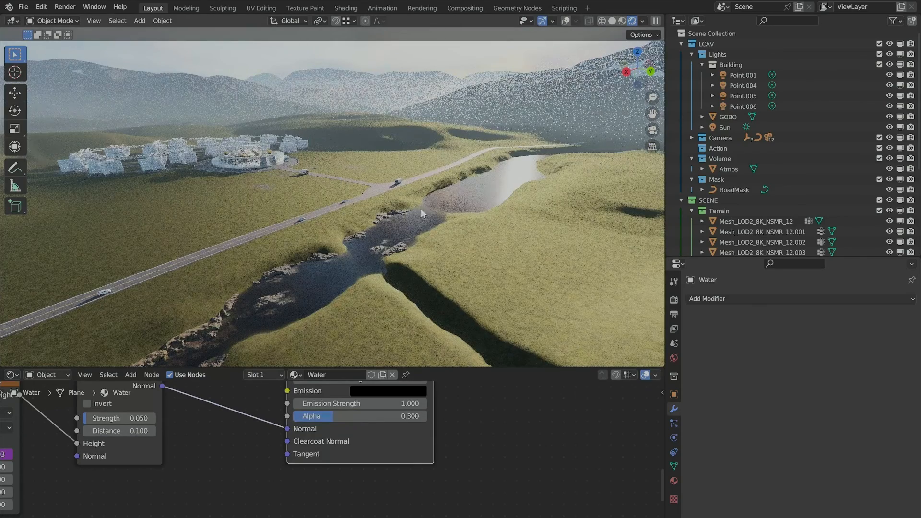
Examine the river's transparency up close around the submerged rocks and along its banks.
scroll(384, 262, up, 2)
middle_drag(385, 262, 336, 250)
scroll(417, 179, up, 3)
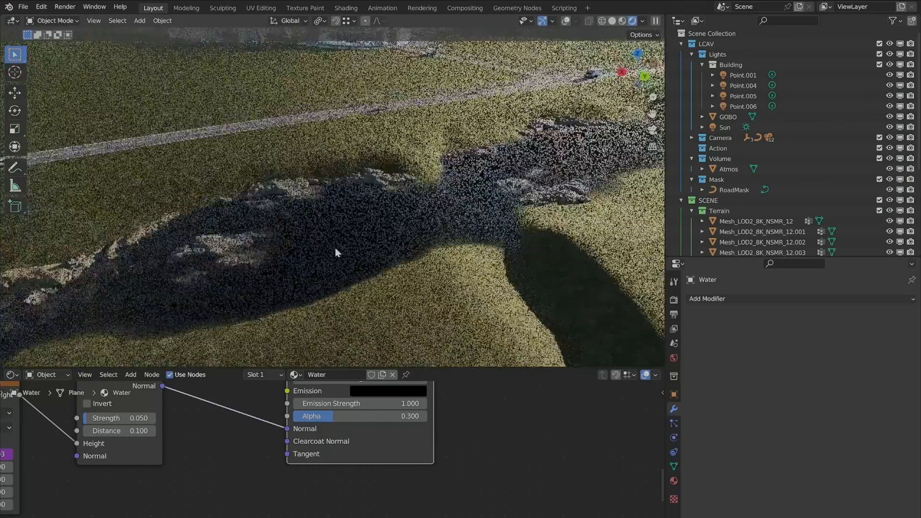
scroll(336, 253, down, 2)
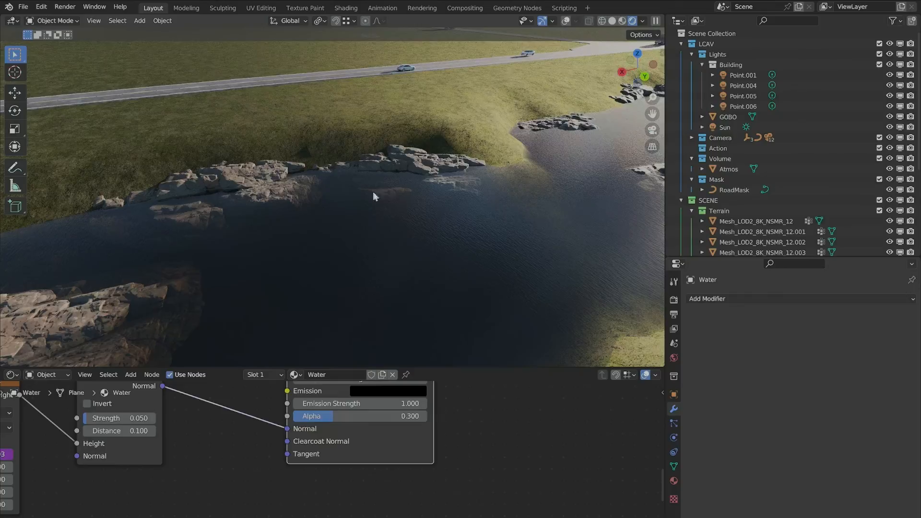
middle_drag(336, 182, 186, 293)
scroll(354, 235, down, 3)
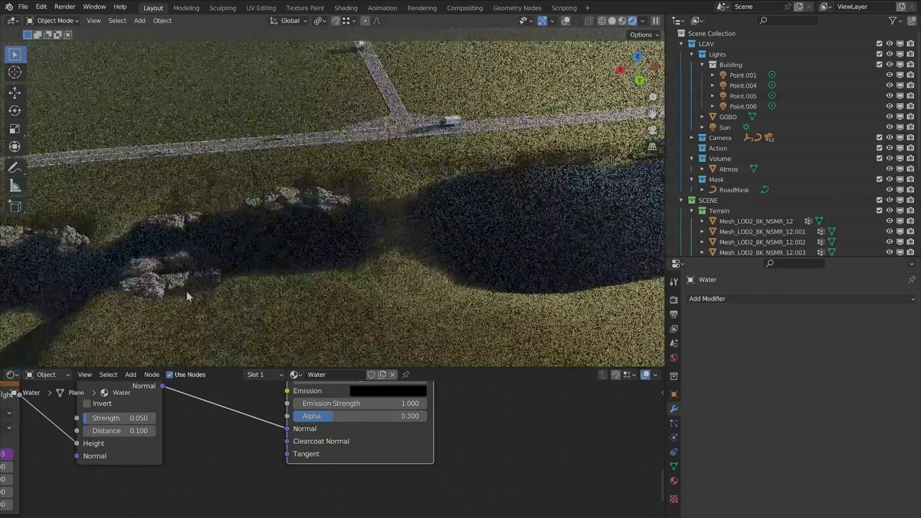
Examine the main road's asphalt surface, lane markings and sun reflections from both directions.
scroll(348, 238, down, 3)
scroll(348, 235, down, 3)
middle_drag(347, 235, 365, 298)
scroll(204, 265, up, 4)
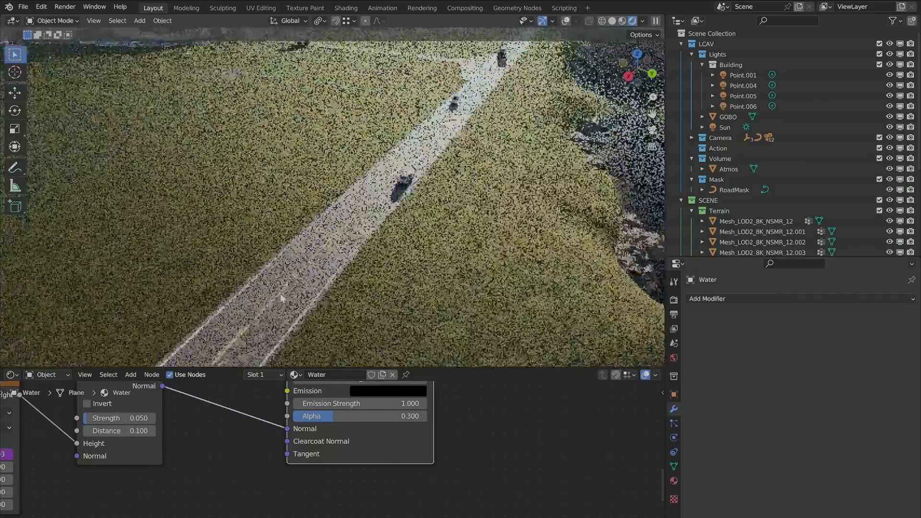
scroll(394, 306, up, 3)
middle_drag(273, 284, 431, 277)
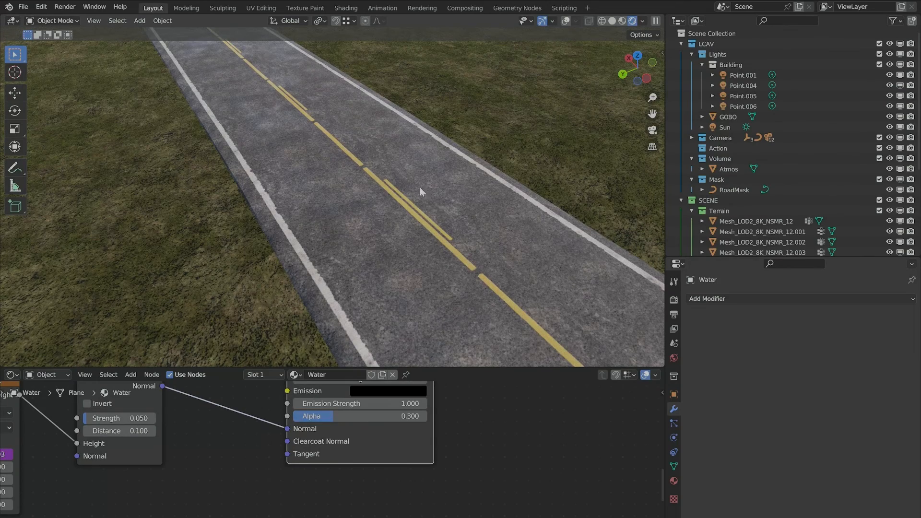
middle_drag(422, 194, 359, 130)
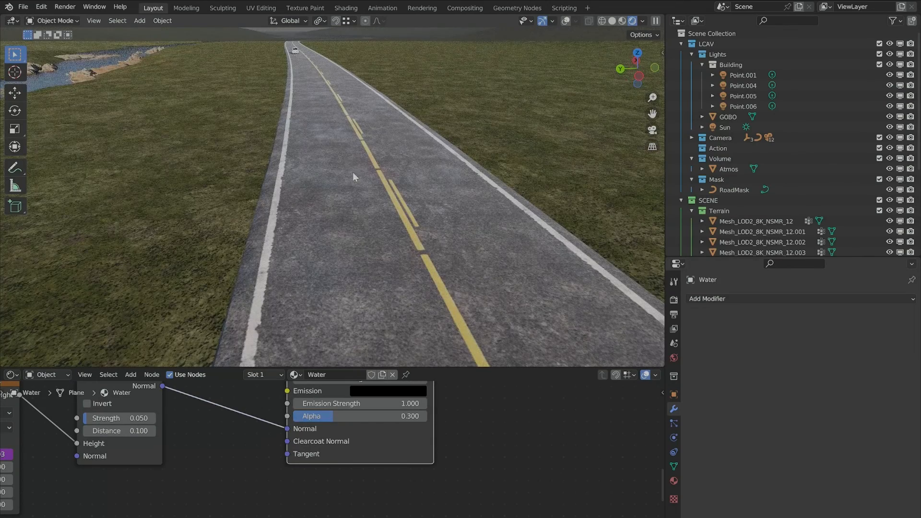
middle_drag(379, 196, 342, 264)
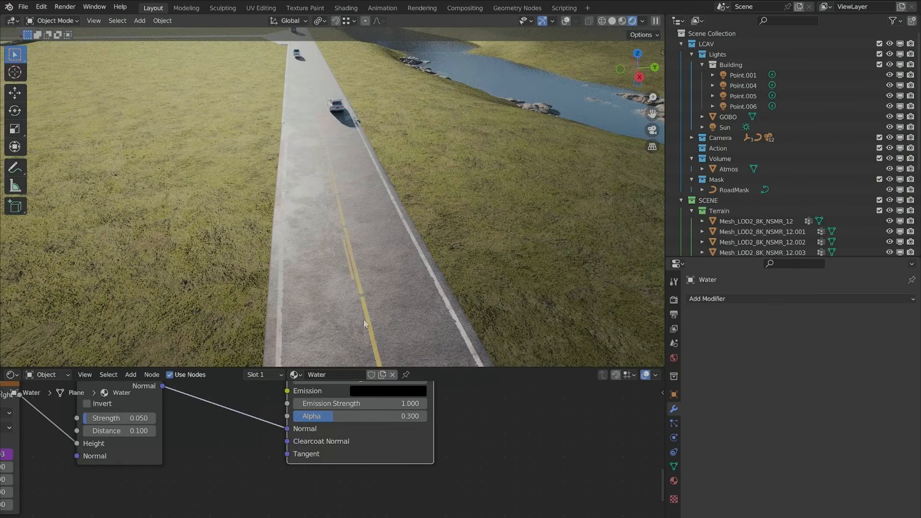
middle_drag(315, 222, 351, 164)
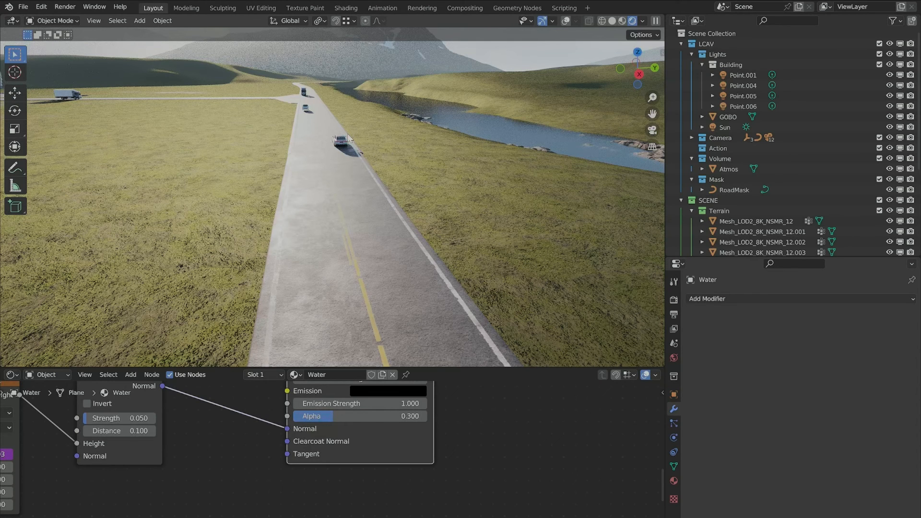
Examine the wet-looking patches and raised edge of the side road leading to the building.
middle_drag(304, 129, 376, 172)
scroll(319, 195, up, 3)
scroll(447, 234, up, 2)
scroll(257, 169, up, 3)
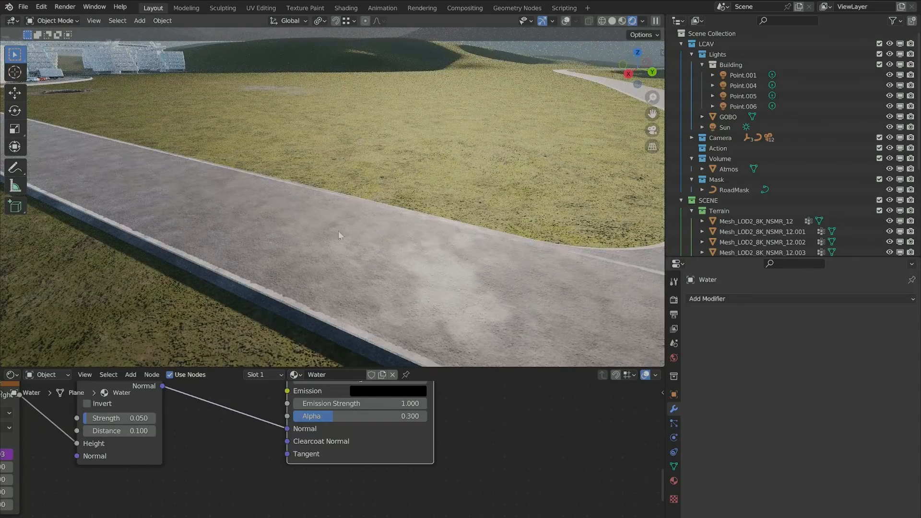
middle_drag(339, 236, 249, 108)
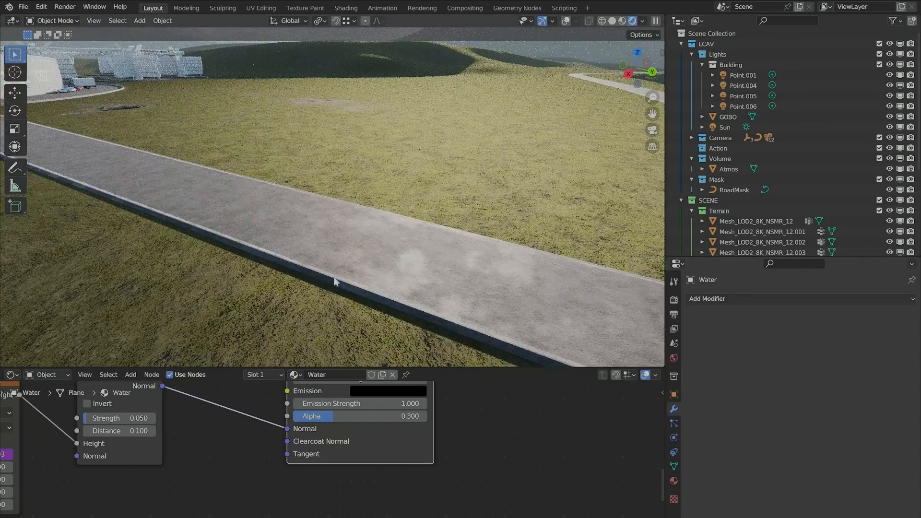
Examine the mud patches, puddles and rocks scattered in the grass around the building and its side road.
middle_drag(334, 282, 534, 215)
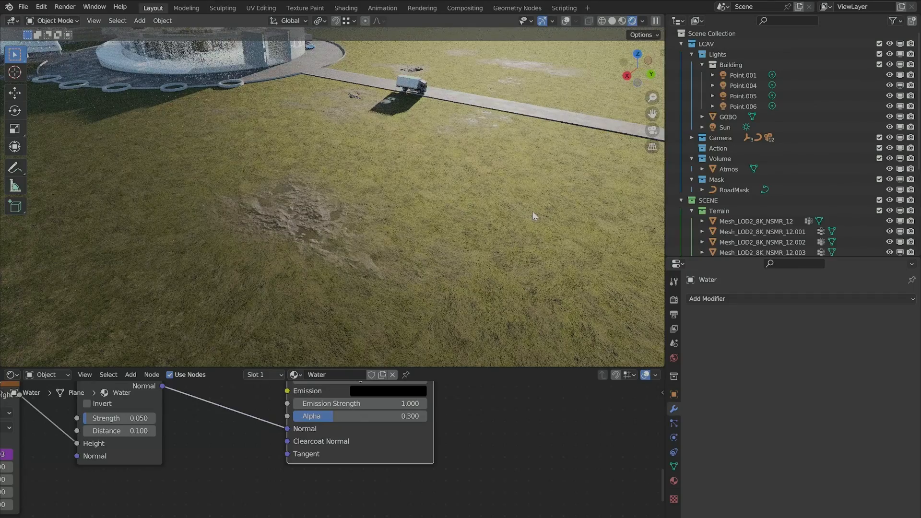
scroll(354, 206, up, 6)
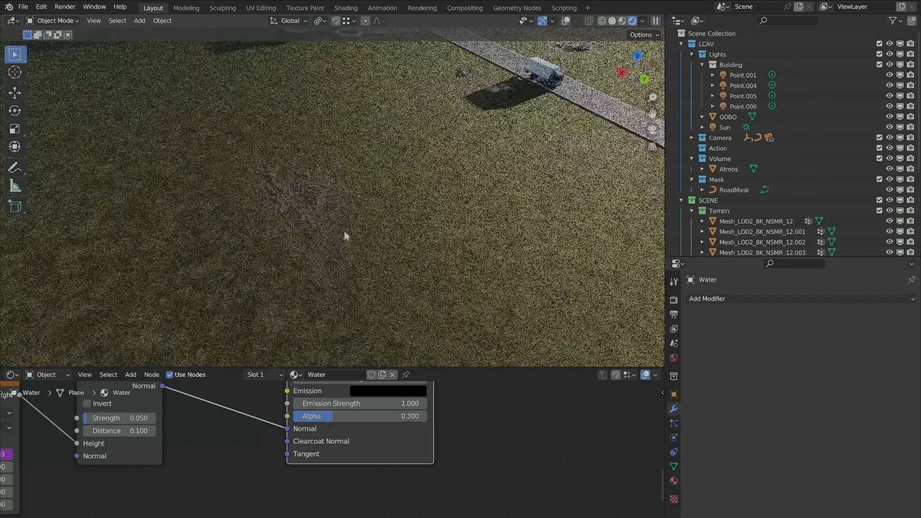
middle_drag(366, 226, 198, 194)
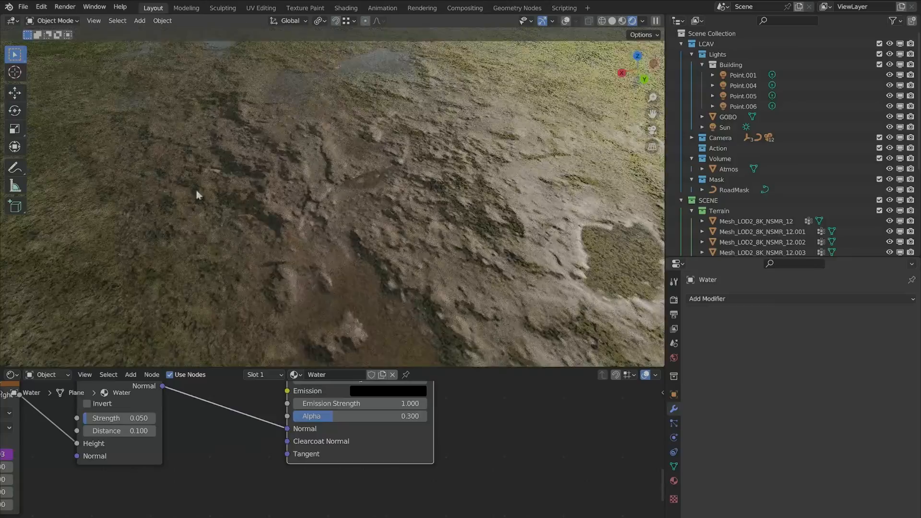
middle_drag(480, 214, 299, 157)
middle_drag(370, 185, 434, 175)
scroll(381, 180, down, 5)
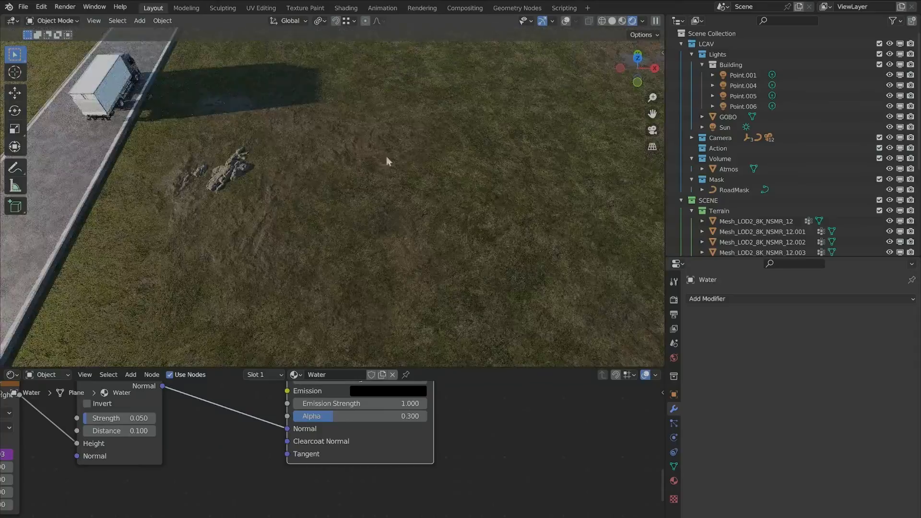
middle_drag(295, 171, 407, 222)
middle_drag(255, 210, 360, 192)
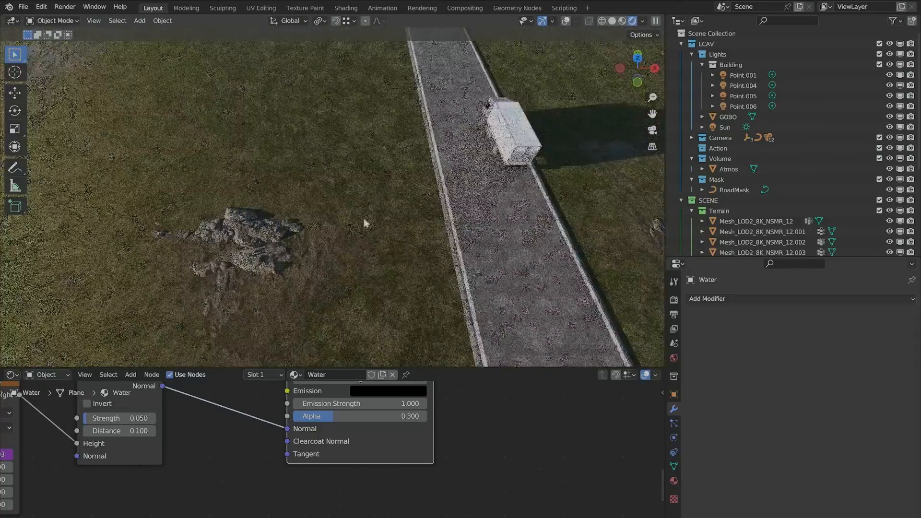
scroll(456, 183, up, 3)
middle_drag(456, 183, 502, 181)
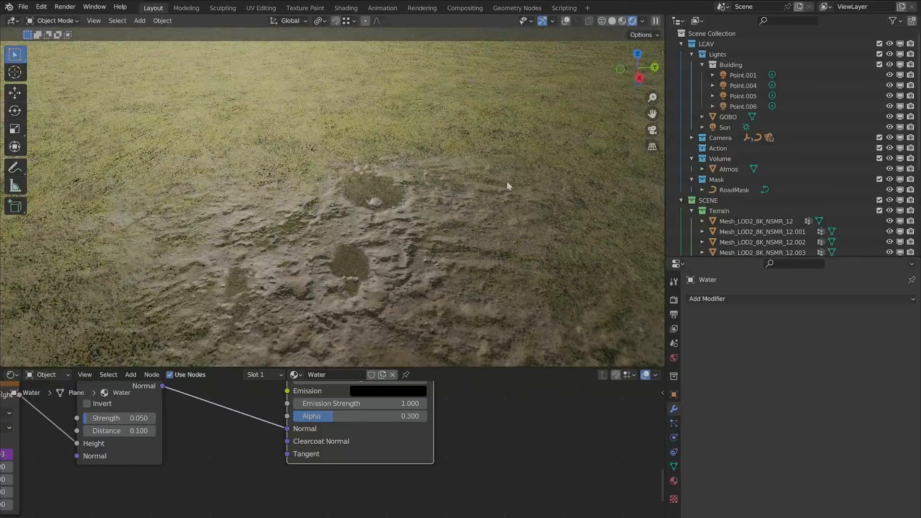
middle_drag(383, 265, 583, 235)
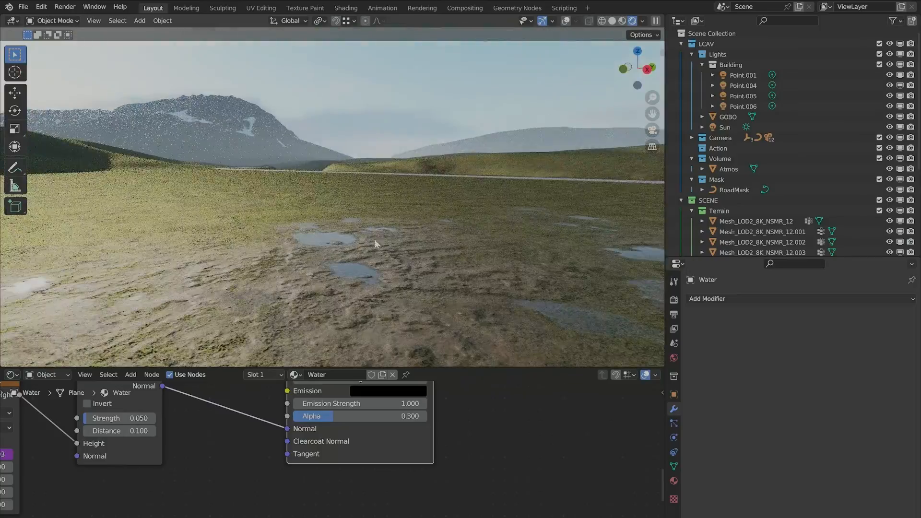
middle_drag(375, 241, 400, 182)
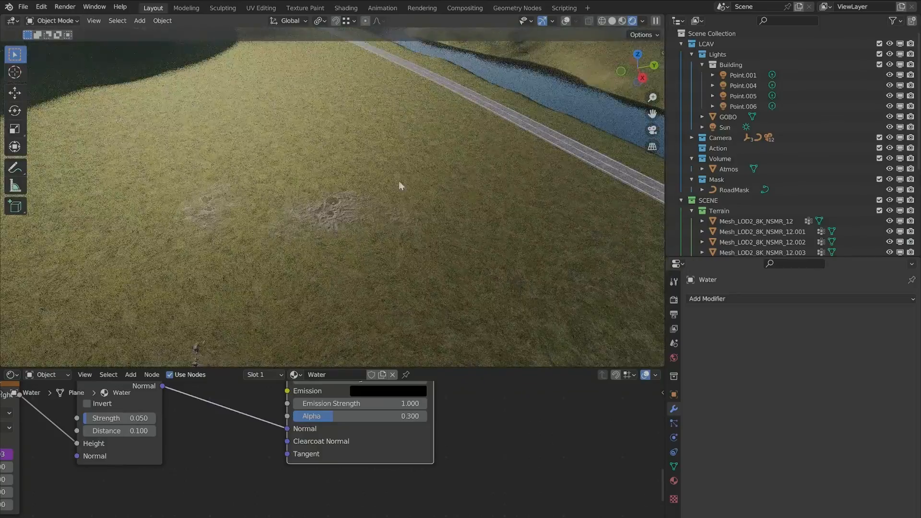
middle_drag(289, 228, 250, 181)
Examine the ground around the round main building and the linked winged structures, including the paved plaza and its edge rings.
scroll(250, 185, down, 5)
shift+middle_drag(429, 254, 415, 202)
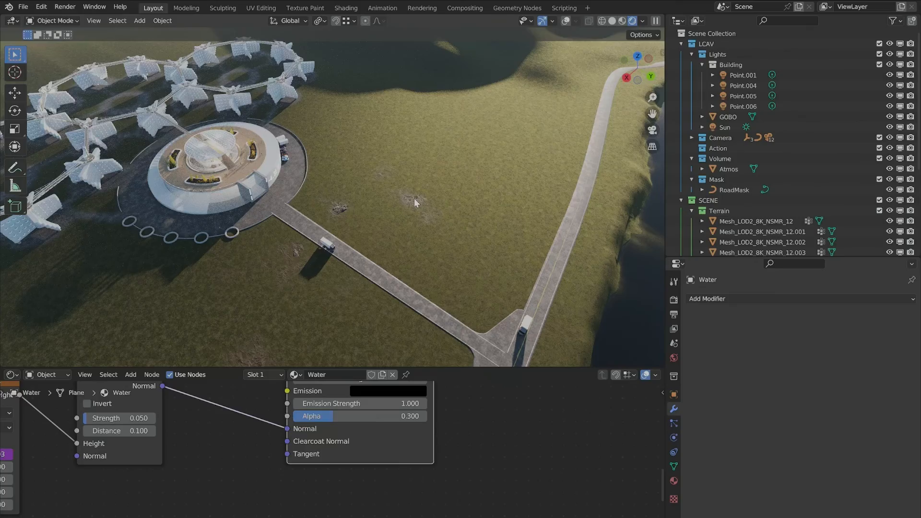
shift+middle_drag(262, 198, 566, 214)
scroll(422, 209, up, 4)
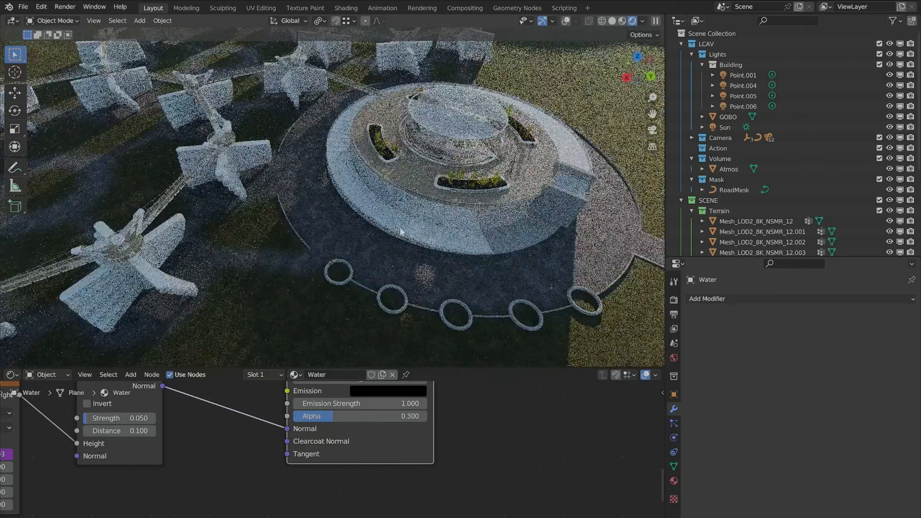
shift+middle_drag(144, 219, 463, 252)
middle_drag(364, 204, 340, 226)
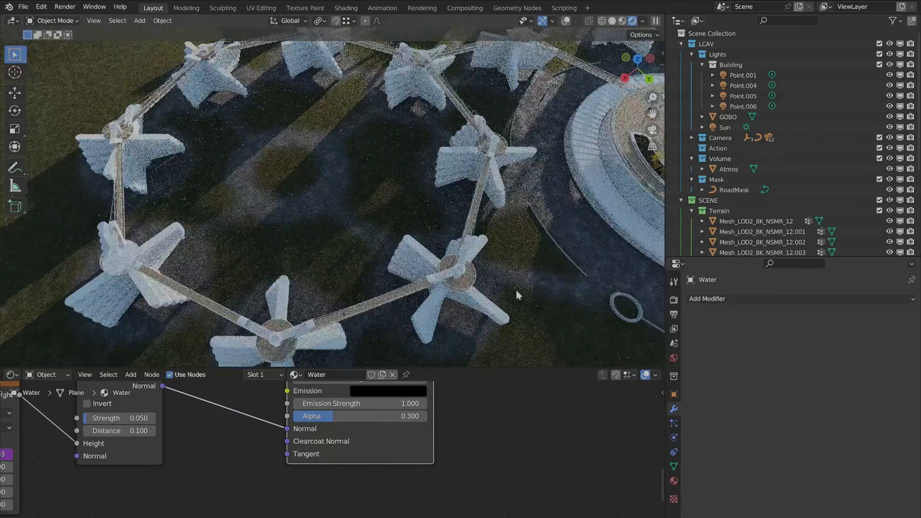
scroll(307, 197, down, 3)
scroll(384, 250, up, 6)
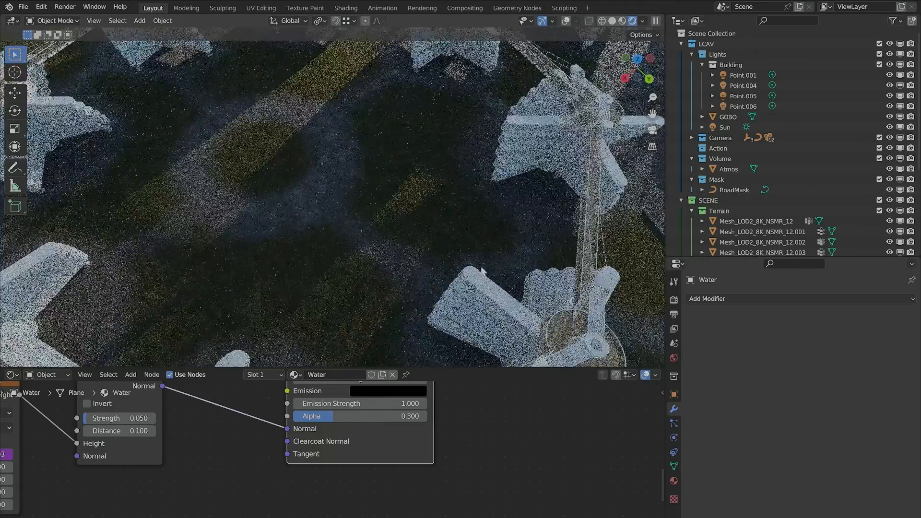
shift+middle_drag(523, 243, 201, 218)
shift+middle_drag(323, 275, 449, 269)
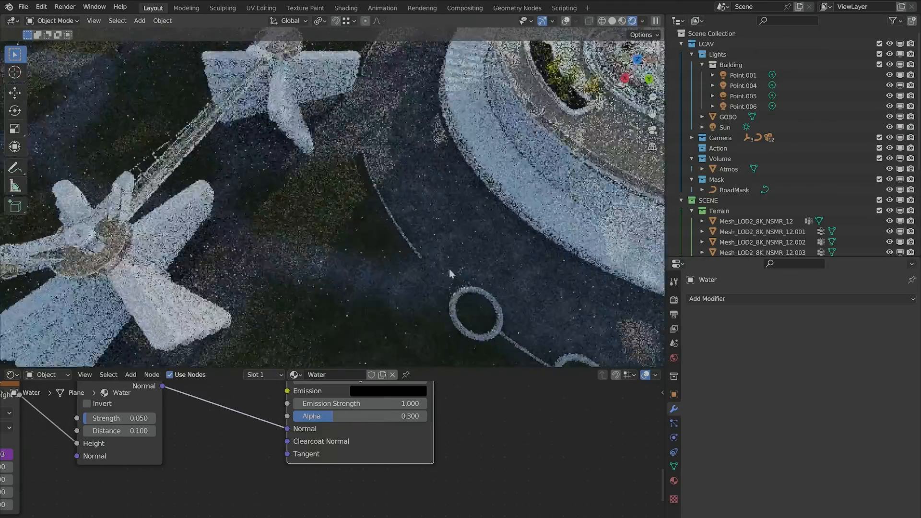
middle_drag(319, 186, 534, 204)
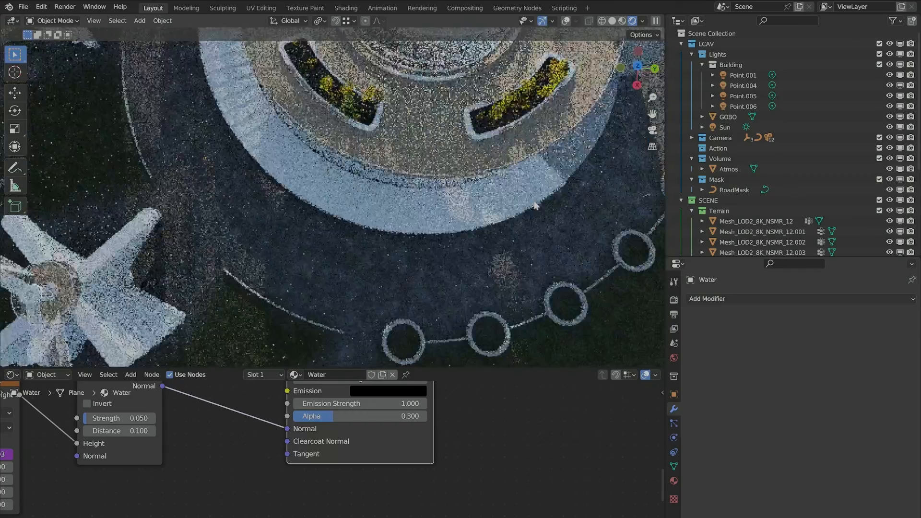
scroll(461, 168, down, 6)
middle_drag(394, 140, 499, 180)
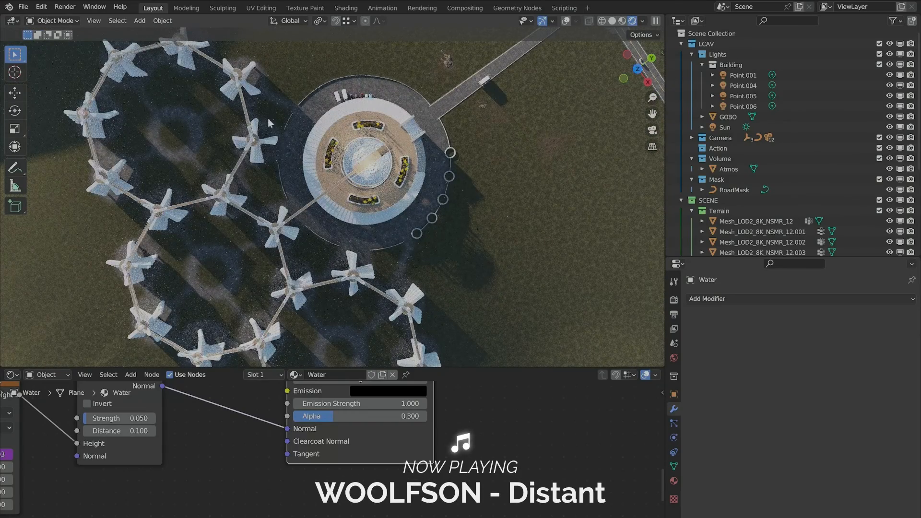
Examine the circular paths worn into the grass and the people walking between the winged structures.
shift+middle_drag(308, 235, 283, 58)
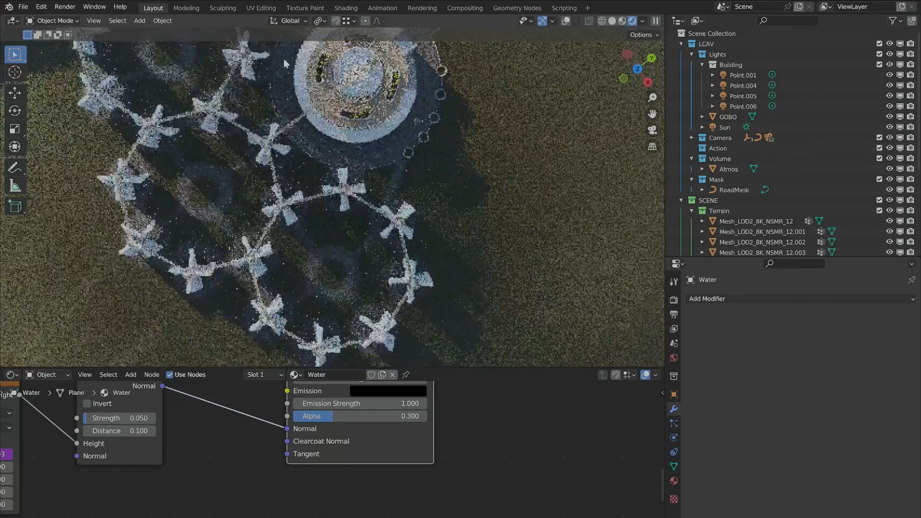
scroll(393, 223, up, 8)
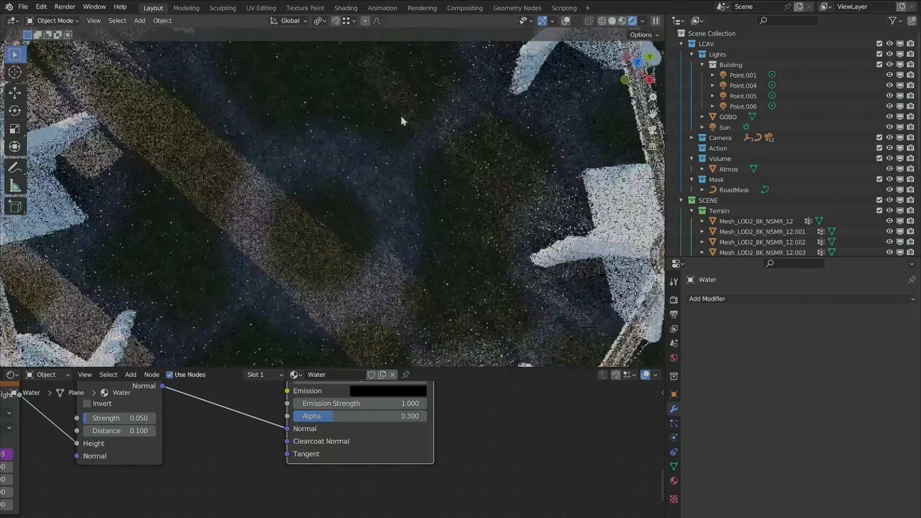
middle_drag(364, 211, 379, 174)
scroll(379, 174, up, 2)
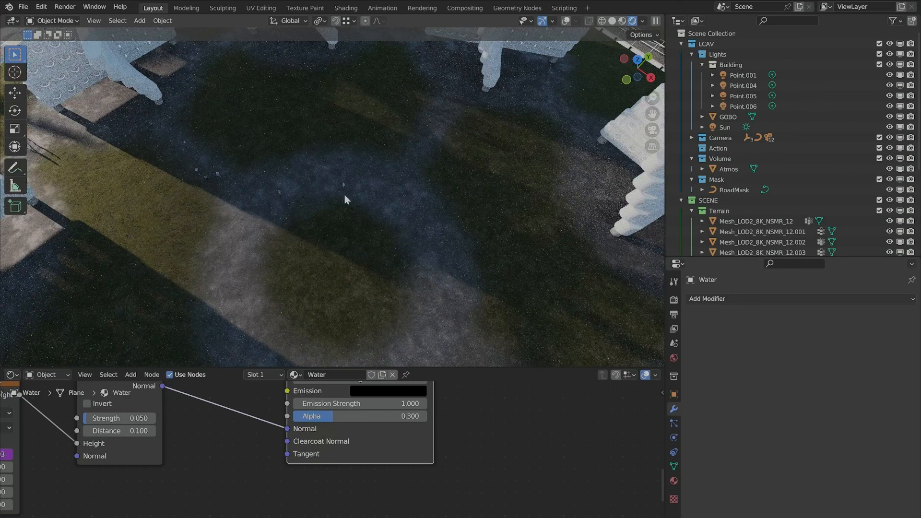
scroll(345, 195, down, 5)
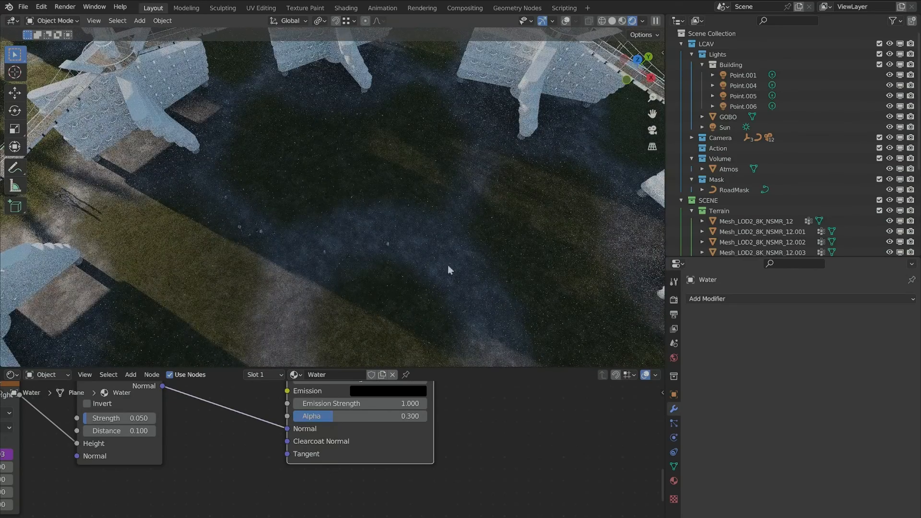
mouse_move(261, 132)
middle_down()
mouse_move(218, 189)
mouse_move(268, 135)
mouse_move(255, 121)
middle_up()
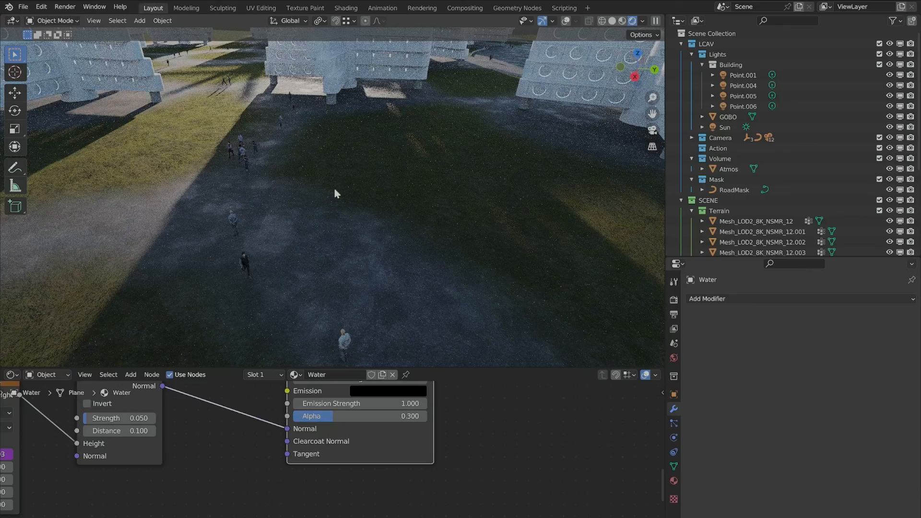
scroll(333, 125, up, 5)
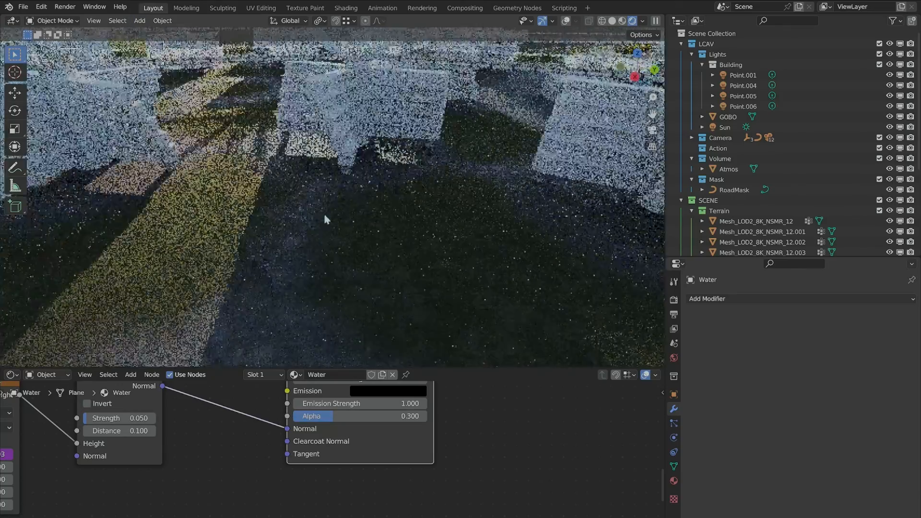
Examine the autumn trees and shrubs in the curved planters on the round building's rooftop plaza.
scroll(344, 172, down, 6)
shift+middle_drag(542, 171, 273, 254)
scroll(309, 272, up, 4)
shift+middle_drag(331, 206, 344, 229)
scroll(319, 125, up, 3)
scroll(344, 230, up, 3)
scroll(390, 239, up, 4)
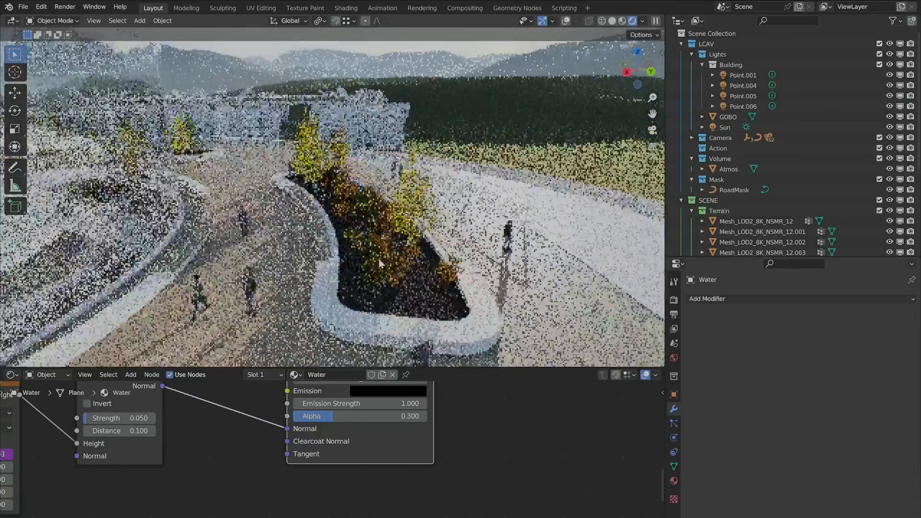
scroll(392, 240, down, 5)
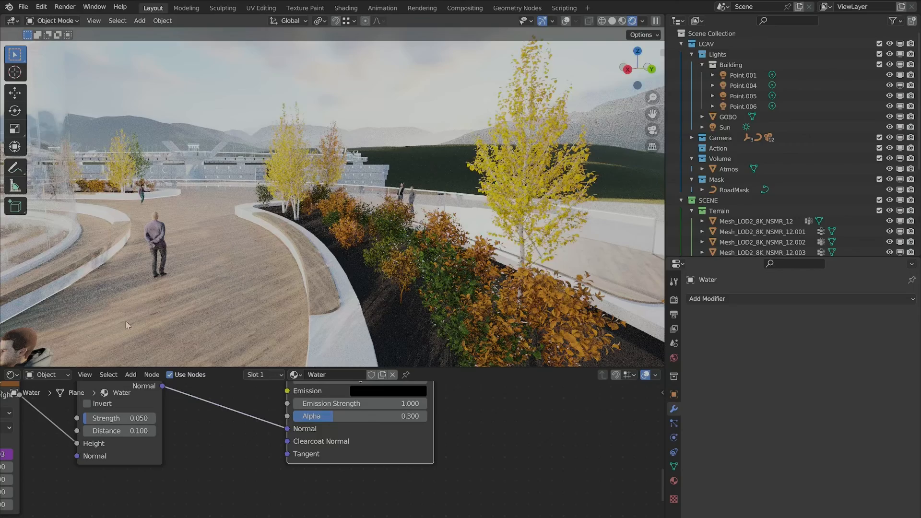
scroll(128, 321, down, 2)
shift+middle_drag(228, 275, 315, 239)
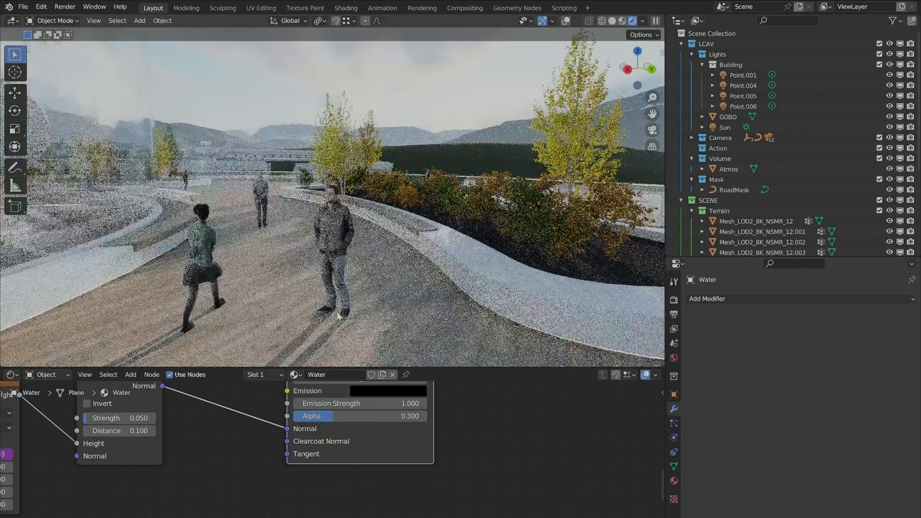
Examine the people walking across the rooftop plaza around the wide staircase and the glass centre.
middle_drag(276, 322, 414, 277)
scroll(413, 277, up, 2)
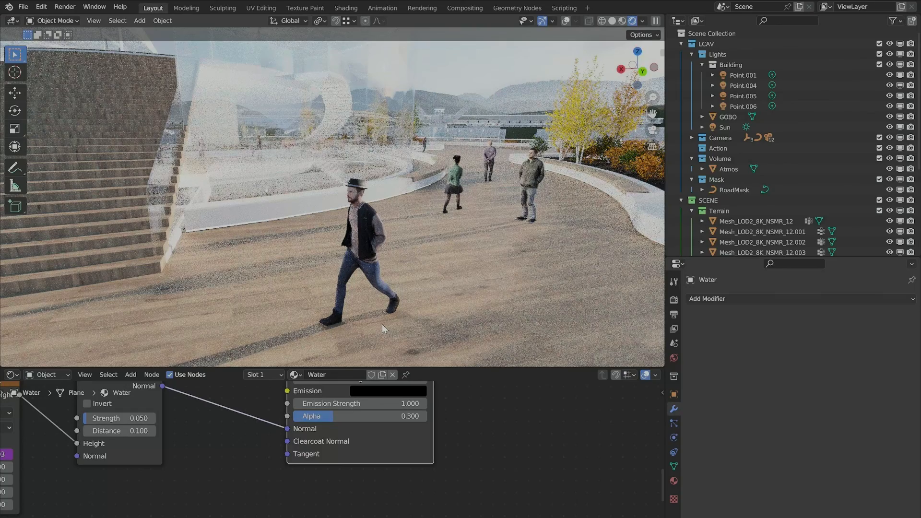
scroll(367, 263, down, 3)
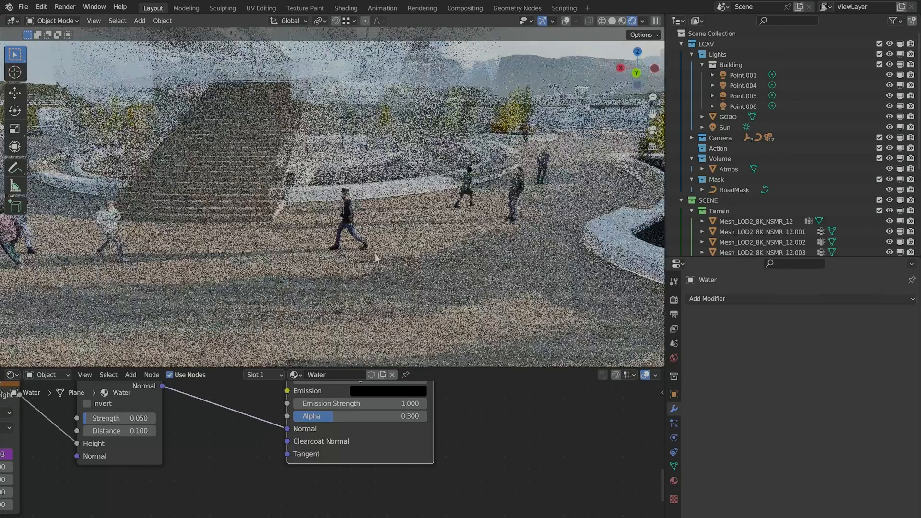
scroll(376, 258, down, 2)
middle_drag(375, 258, 309, 174)
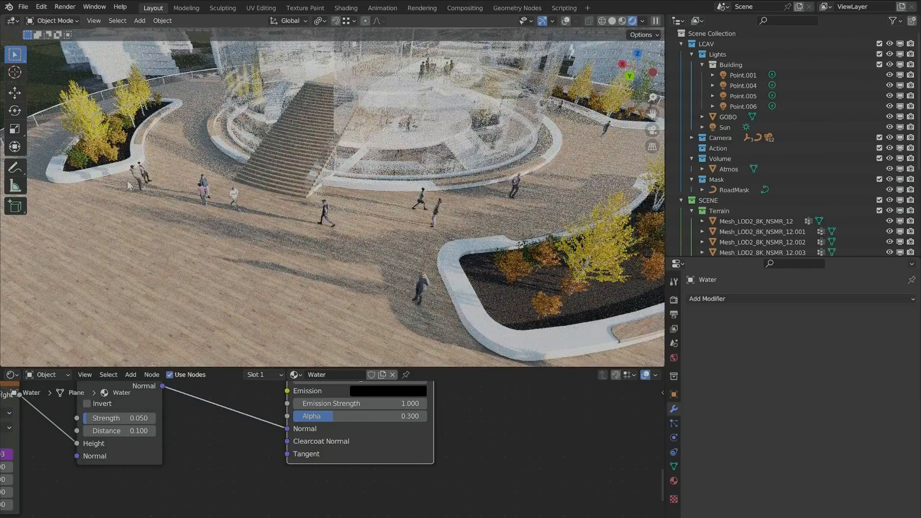
scroll(128, 186, up, 5)
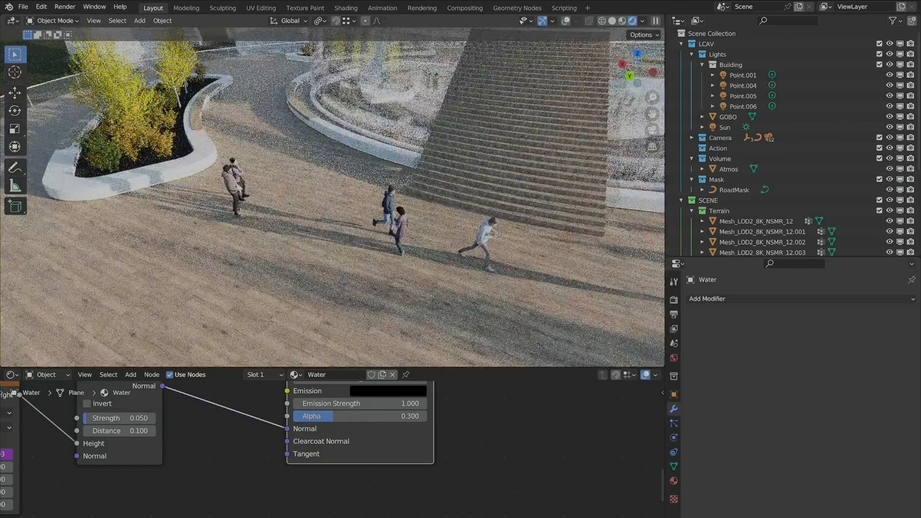
shift+middle_drag(552, 250, 473, 108)
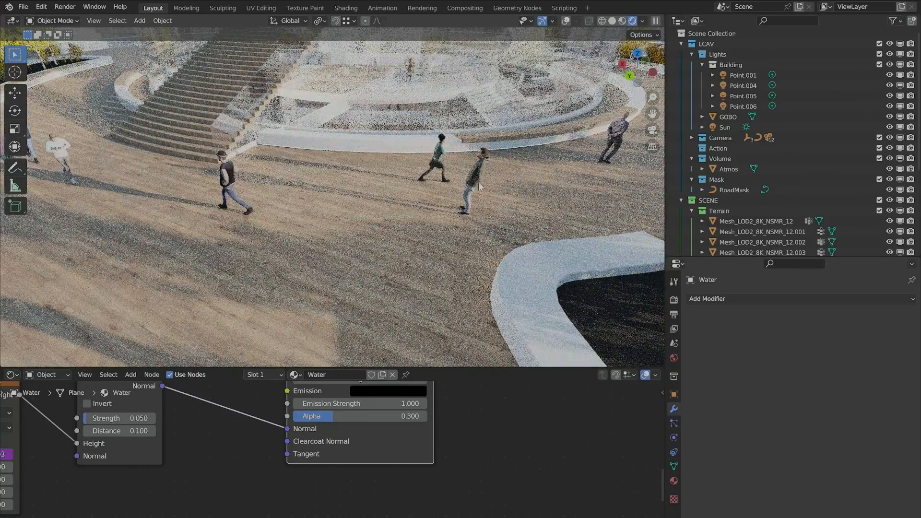
scroll(471, 202, down, 2)
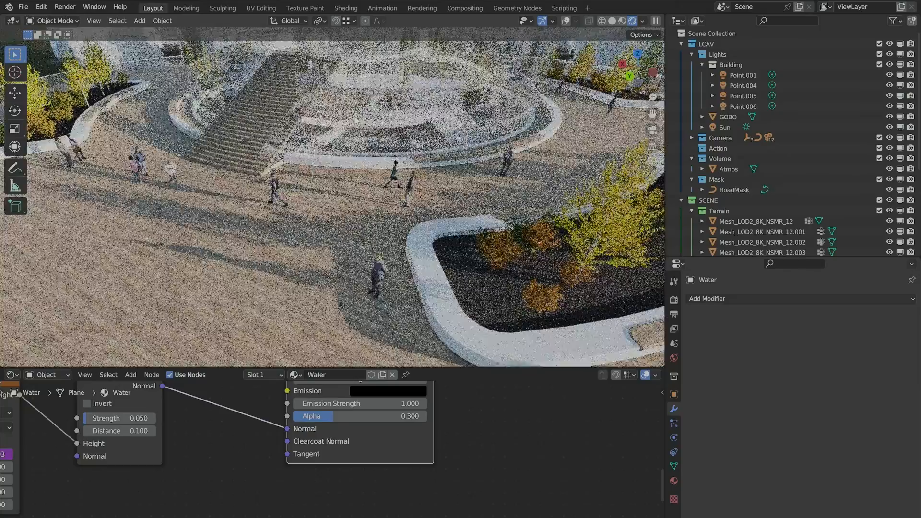
scroll(424, 235, up, 5)
scroll(424, 235, down, 5)
scroll(422, 211, up, 5)
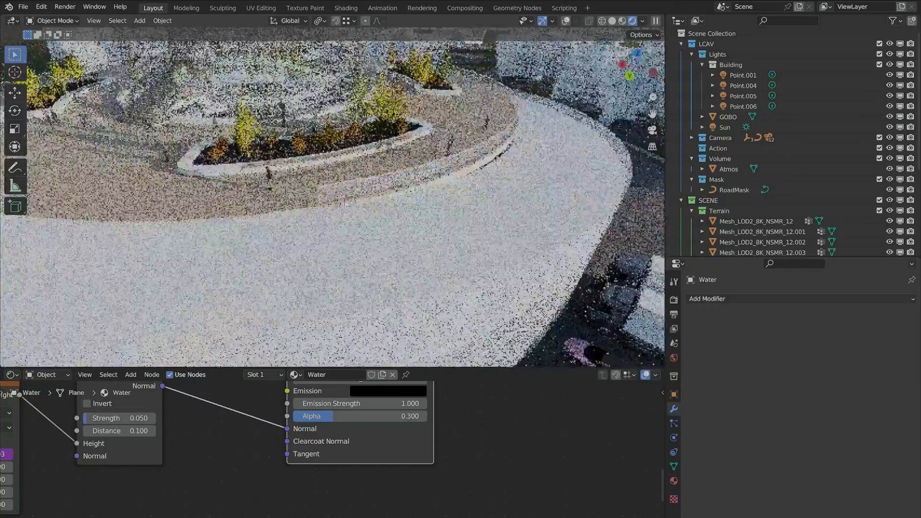
Examine the pavement around the round building and the person in the light hoodie holding a phone.
scroll(421, 190, down, 5)
shift+middle_drag(333, 331, 430, 163)
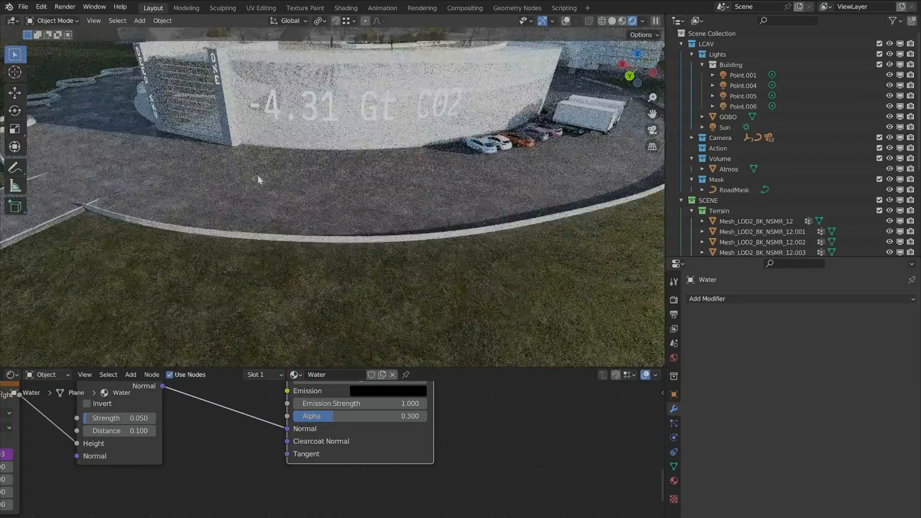
shift+middle_drag(206, 156, 326, 196)
middle_drag(240, 158, 312, 202)
scroll(336, 216, down, 3)
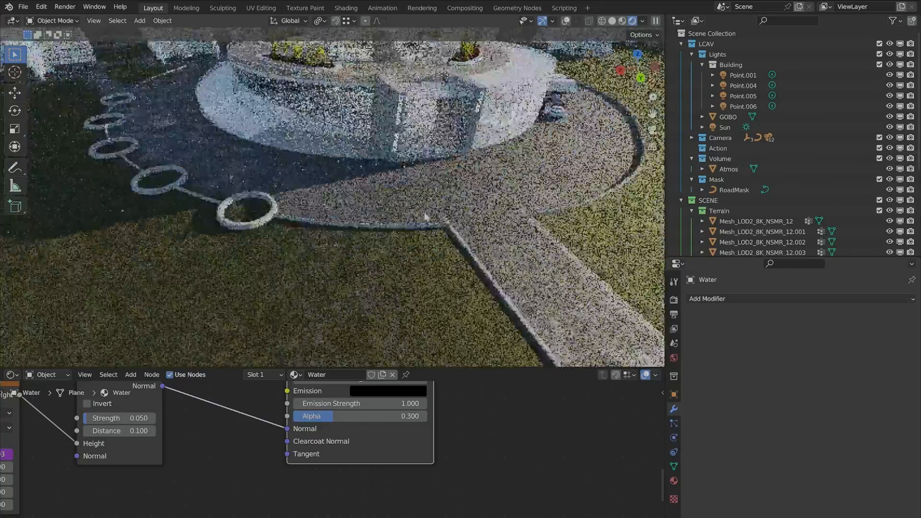
scroll(364, 231, up, 6)
middle_drag(383, 242, 151, 180)
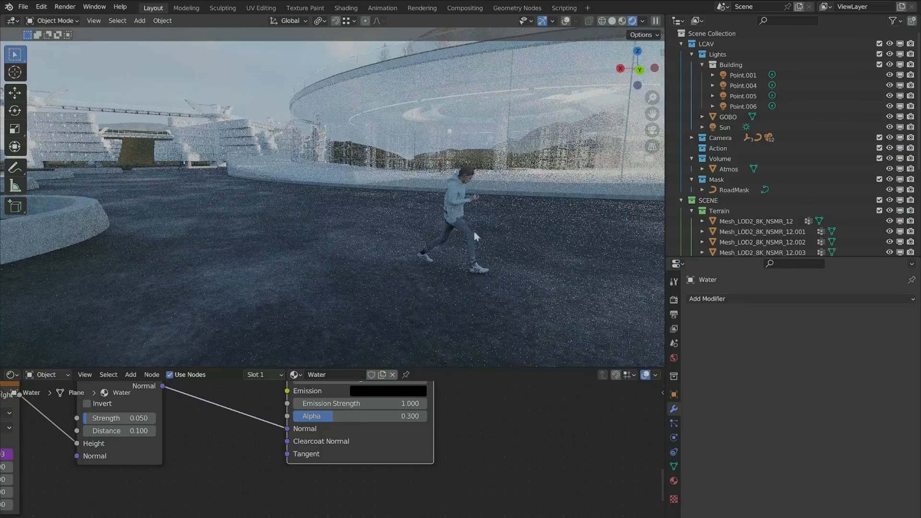
scroll(587, 272, up, 5)
scroll(440, 266, up, 3)
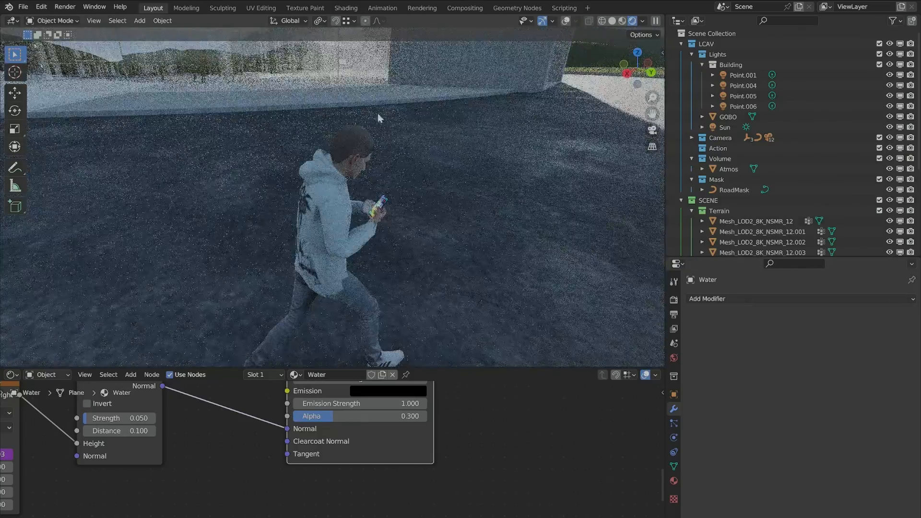
Examine the people on the elevated walkways and on the ground paths between the winged structures.
middle_drag(378, 113, 139, 178)
scroll(136, 179, up, 2)
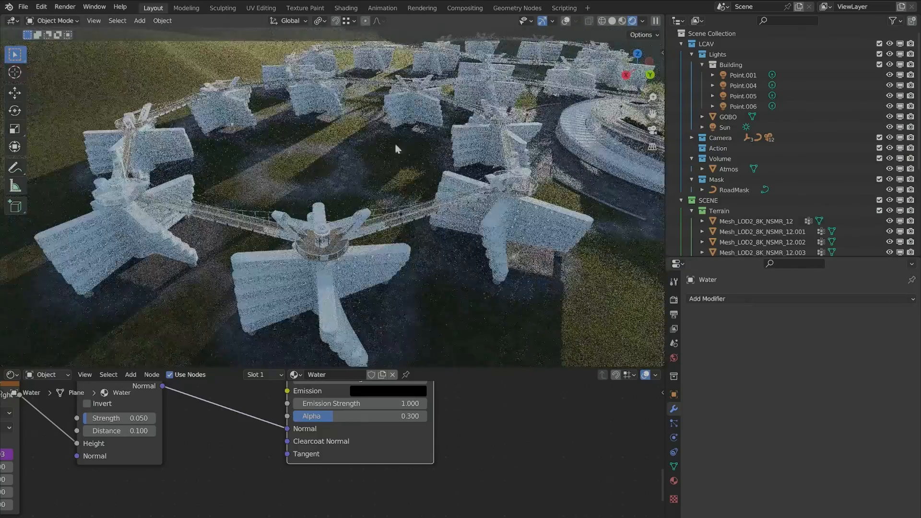
scroll(397, 253, up, 4)
scroll(397, 252, up, 8)
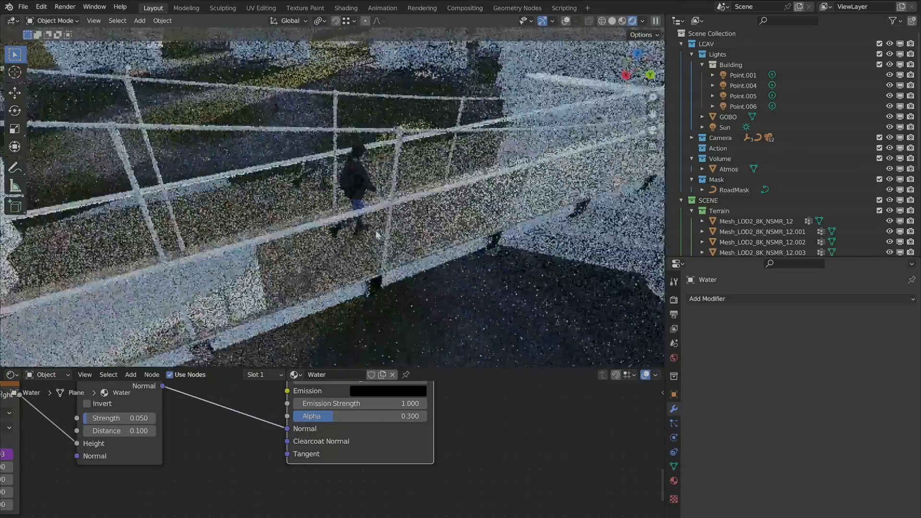
middle_drag(377, 235, 368, 214)
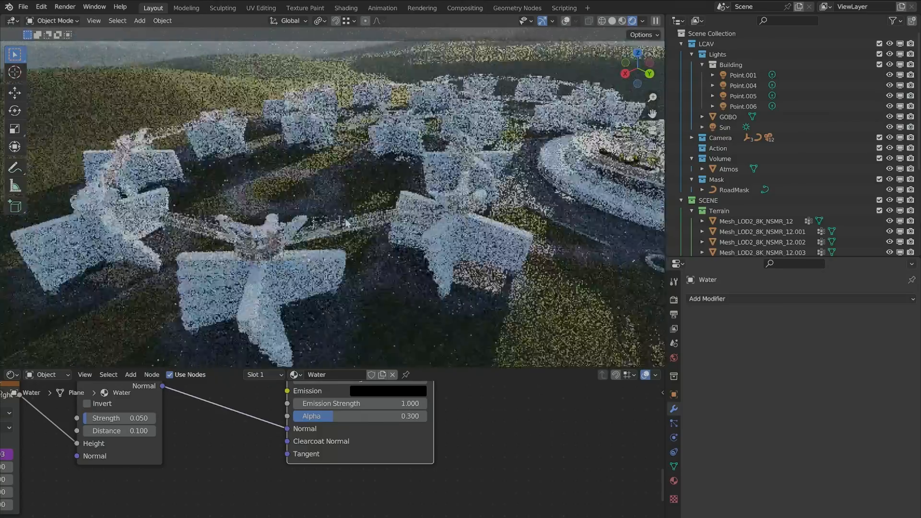
scroll(345, 223, up, 10)
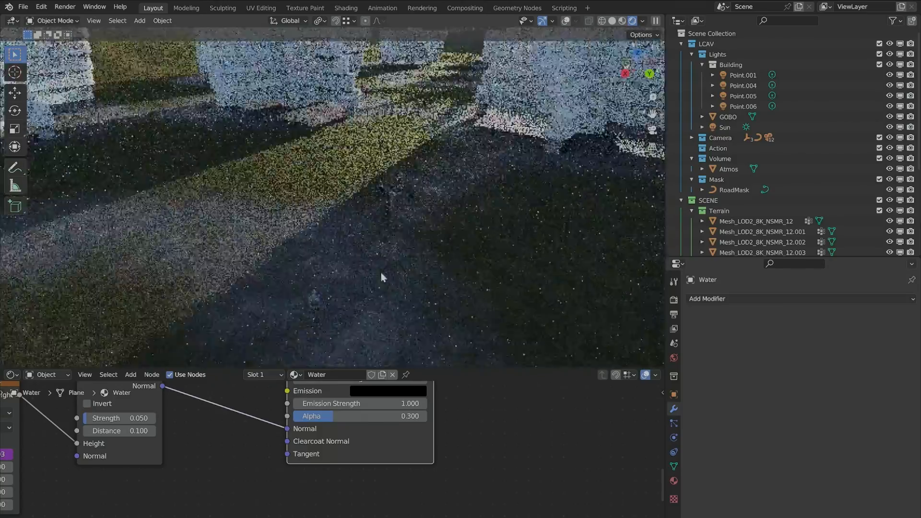
middle_drag(296, 199, 411, 195)
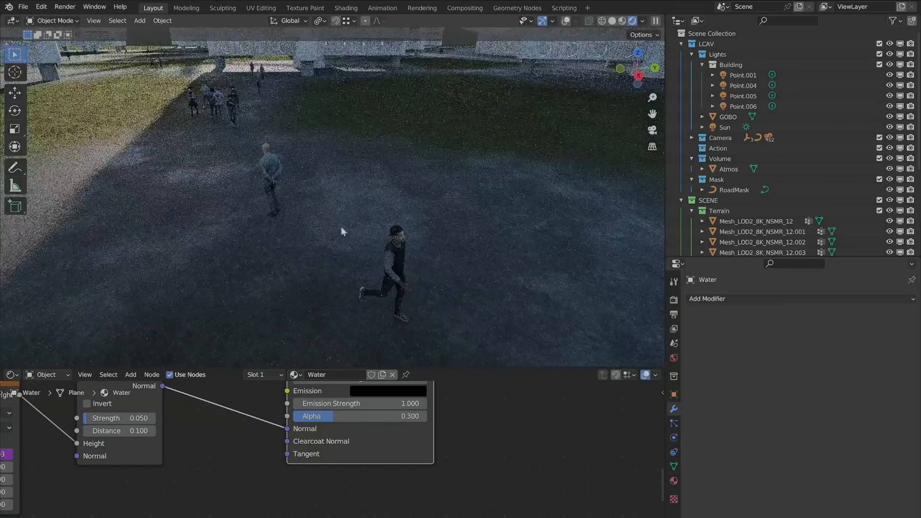
scroll(335, 208, down, 5)
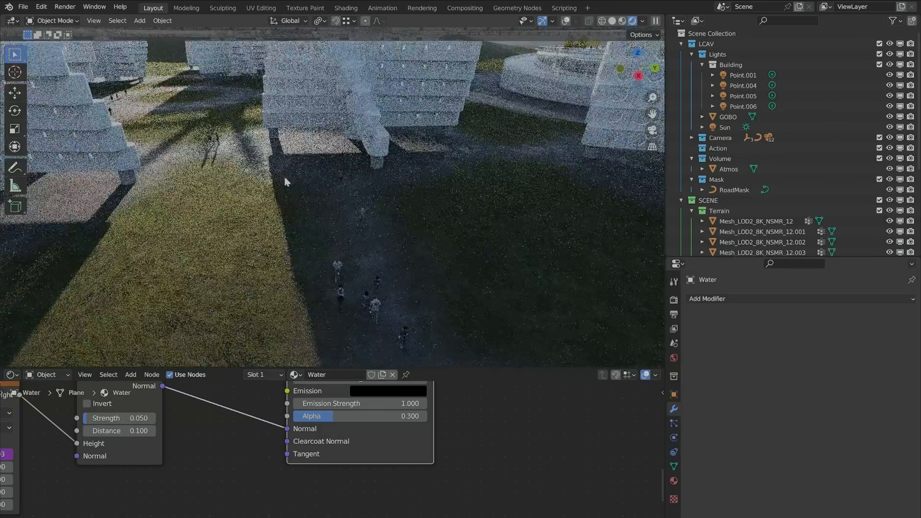
middle_drag(334, 208, 315, 200)
scroll(270, 243, up, 3)
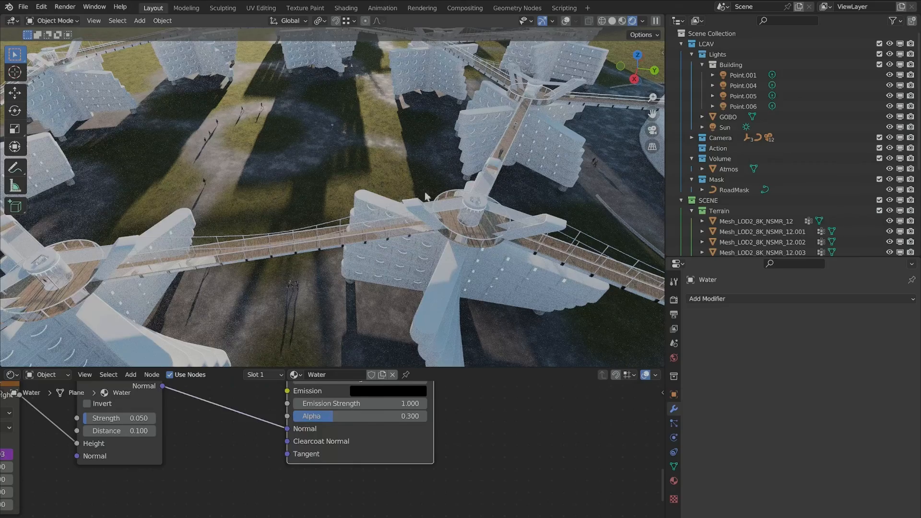
Examine the cars and trucks parked on the paved ring beside the round building.
scroll(400, 215, down, 4)
shift+middle_drag(400, 215, 350, 236)
scroll(440, 187, down, 3)
shift+middle_drag(440, 187, 365, 206)
key(F3)
key(Escape)
shift+middle_drag(422, 253, 400, 219)
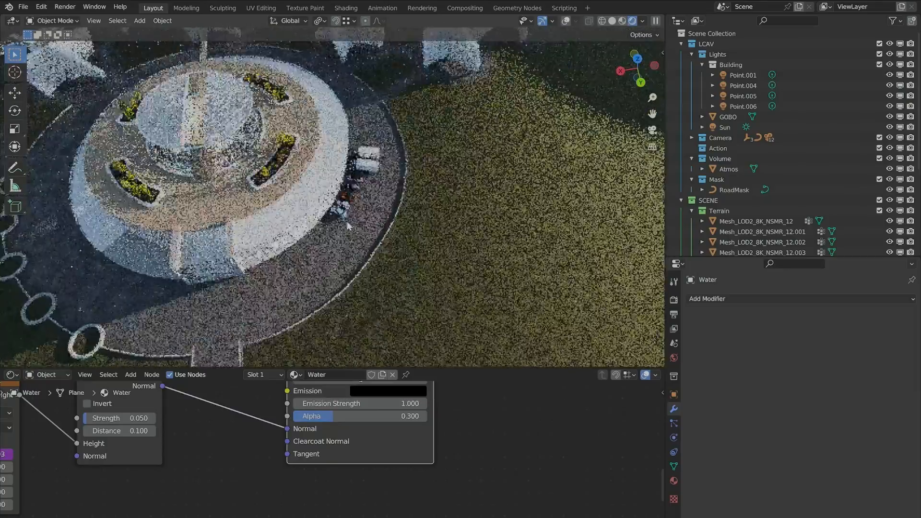
scroll(368, 268, up, 7)
scroll(319, 208, up, 6)
shift+middle_drag(366, 264, 340, 223)
scroll(340, 228, down, 4)
scroll(329, 264, down, 7)
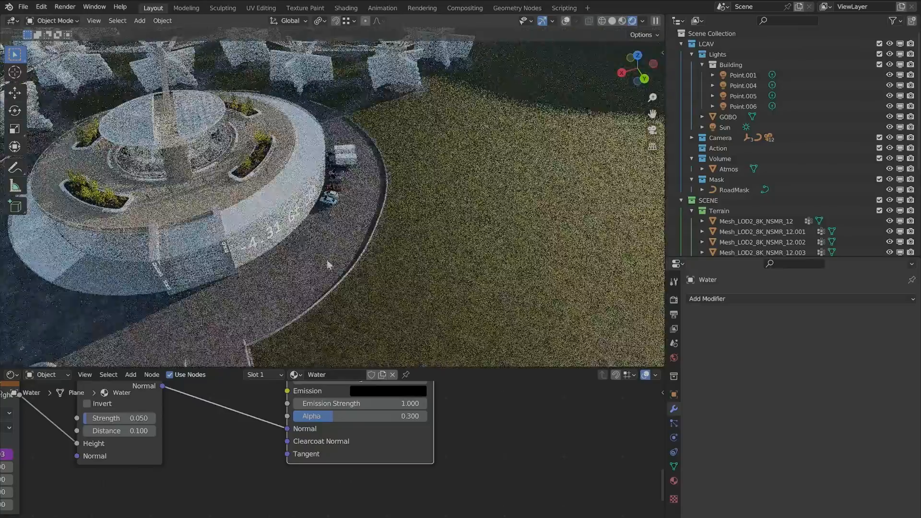
shift+middle_drag(463, 102, 470, 94)
Examine the truck on the side road and the junction where that road meets the main road.
scroll(470, 94, down, 5)
scroll(326, 111, up, 10)
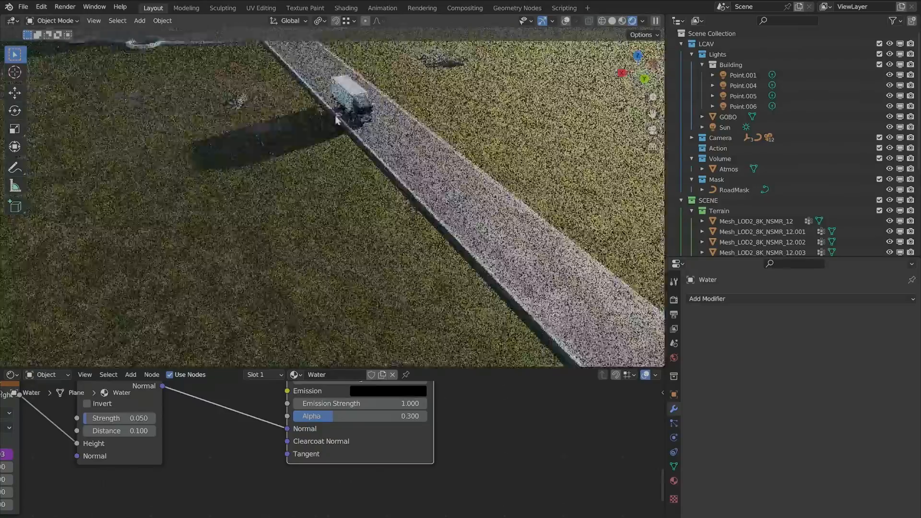
scroll(338, 120, up, 3)
middle_drag(337, 120, 463, 142)
scroll(505, 216, down, 3)
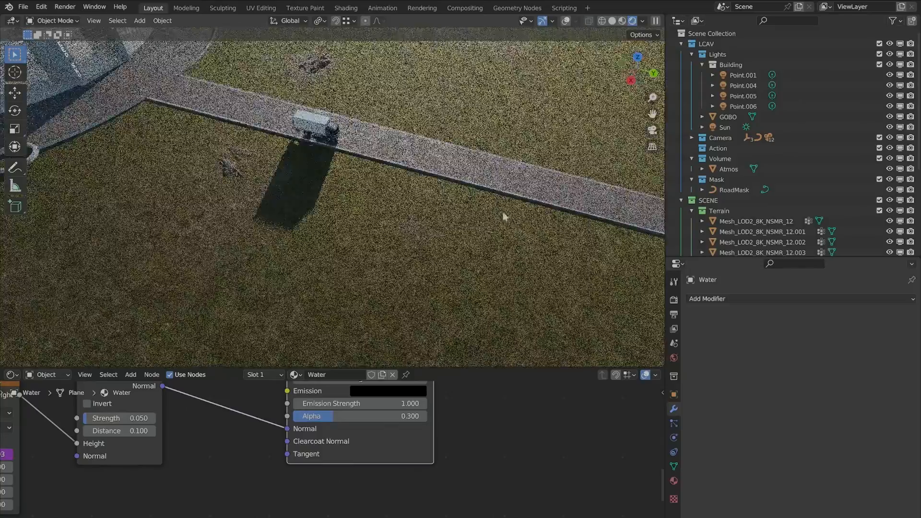
shift+middle_drag(506, 216, 251, 164)
scroll(251, 165, down, 2)
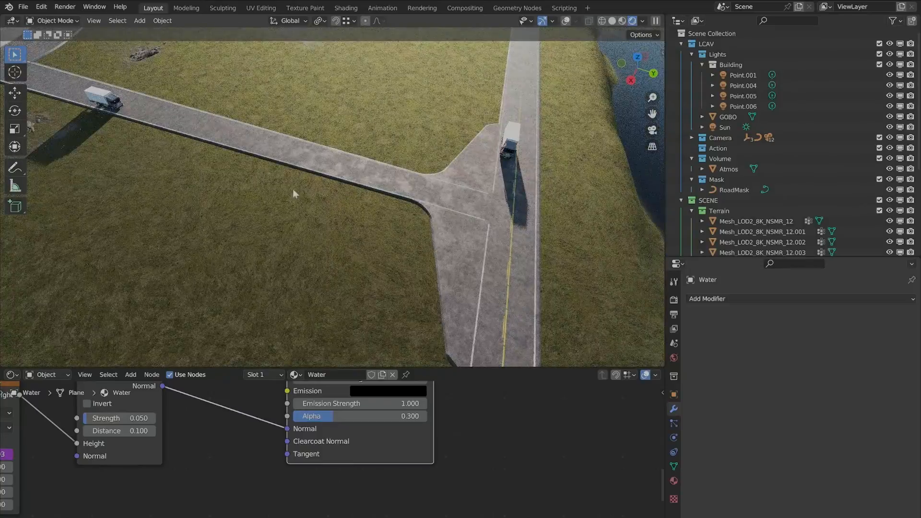
Examine the cars driving along the main road beside the river, including the white car and lane markings.
middle_drag(461, 209, 430, 221)
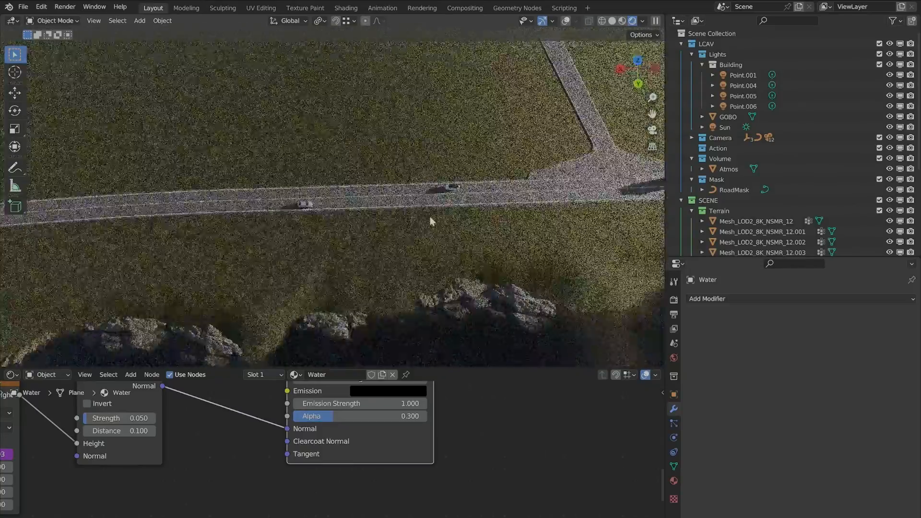
scroll(431, 221, up, 4)
middle_drag(334, 197, 369, 233)
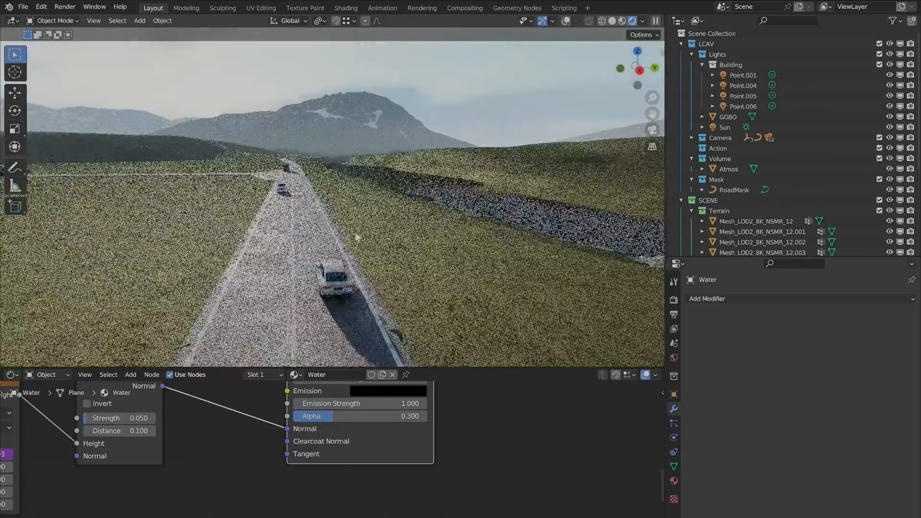
middle_drag(313, 284, 297, 277)
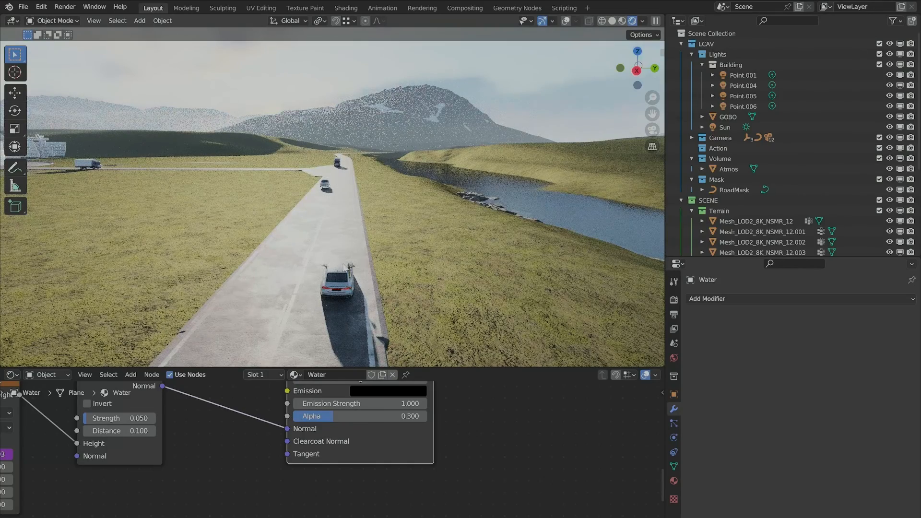
middle_drag(344, 266, 407, 284)
scroll(432, 312, down, 5)
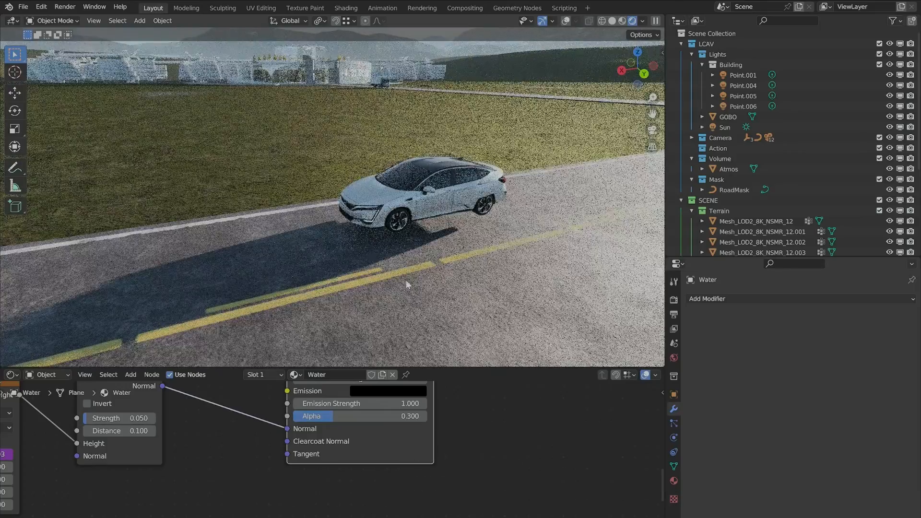
scroll(396, 241, down, 8)
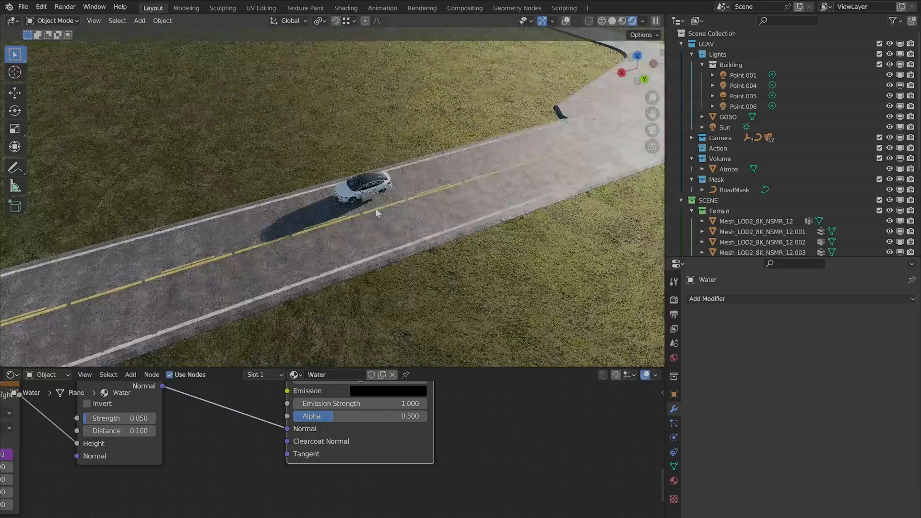
scroll(383, 201, down, 3)
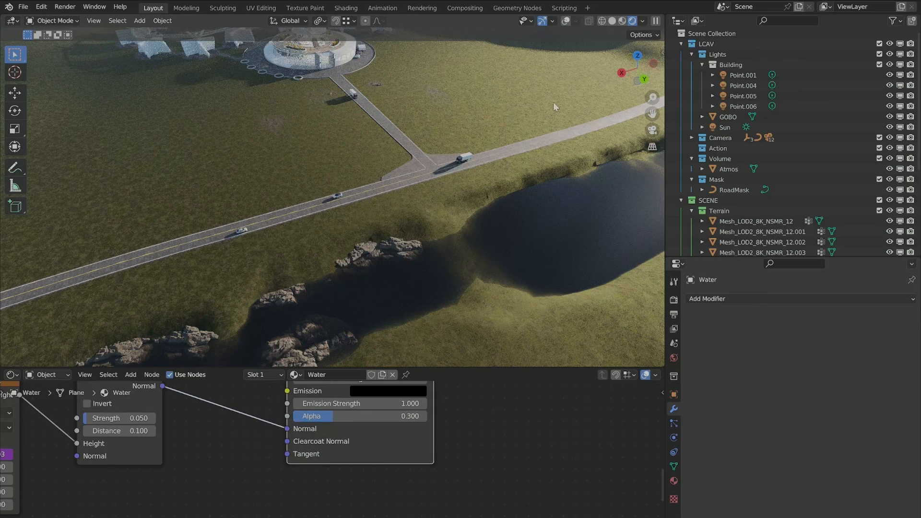
Examine the overall layout of buildings, roads and river together with the surrounding hills and snow-patched mountains.
shift+middle_drag(554, 102, 355, 146)
shift+middle_drag(353, 211, 450, 226)
shift+middle_drag(520, 249, 401, 222)
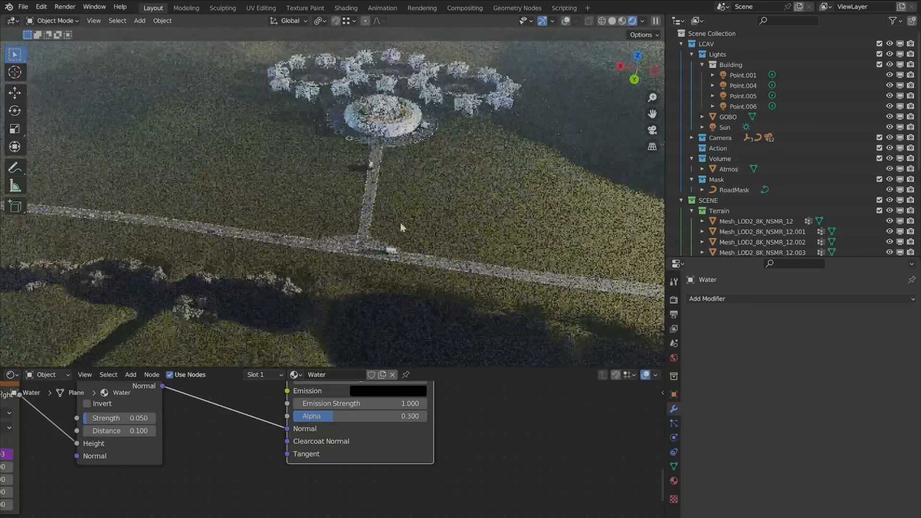
middle_drag(317, 207, 293, 347)
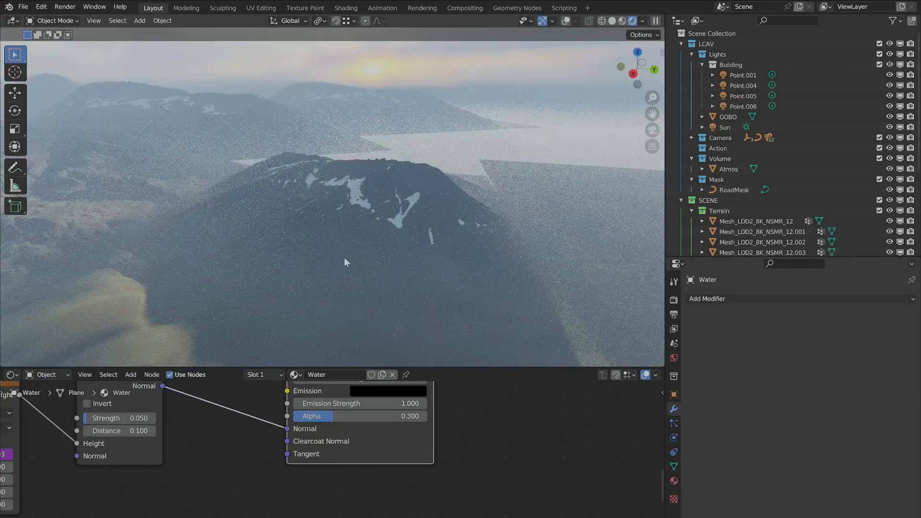
middle_drag(365, 241, 488, 200)
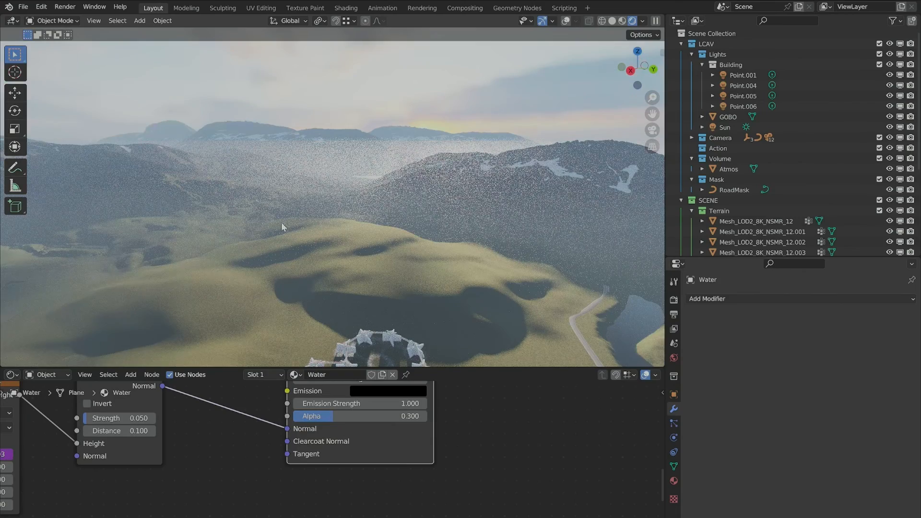
Examine the hills and snow-patched mountains surrounding the building cluster from several directions.
ctrl+middle_drag(282, 223, 350, 233)
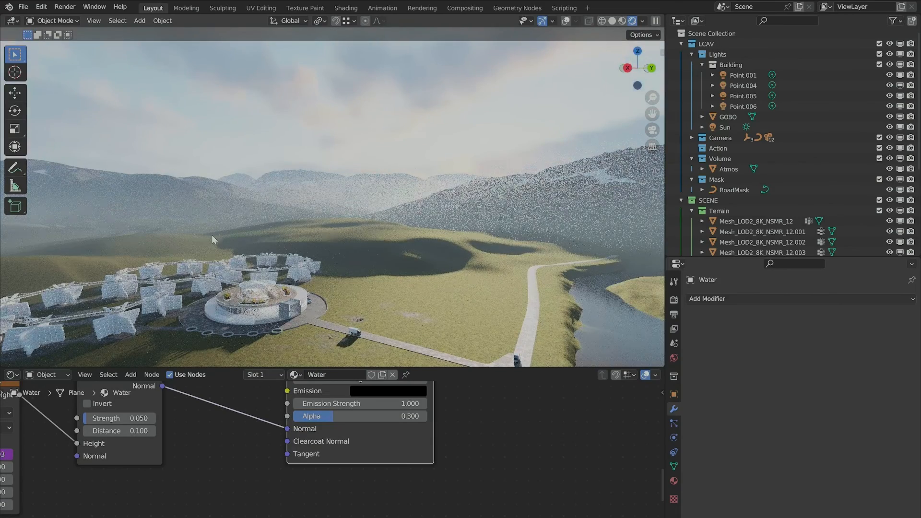
middle_drag(303, 240, 436, 241)
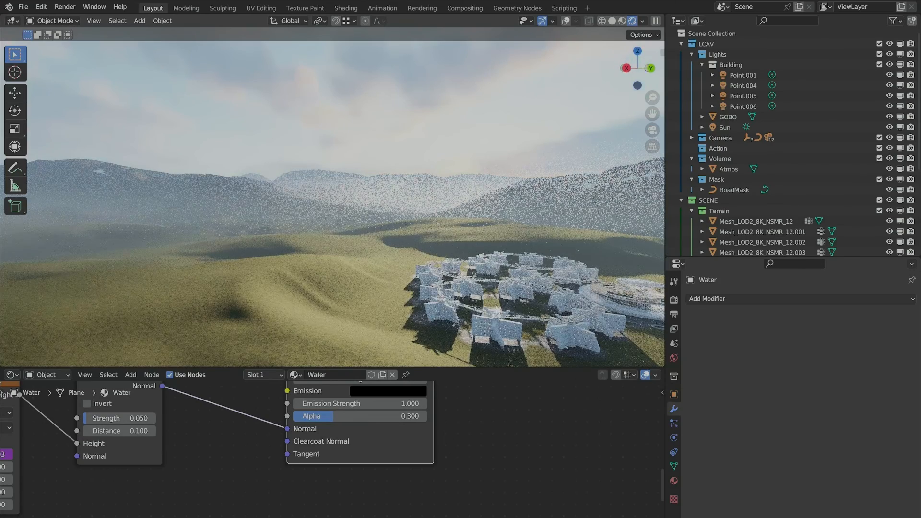
middle_drag(336, 269, 413, 275)
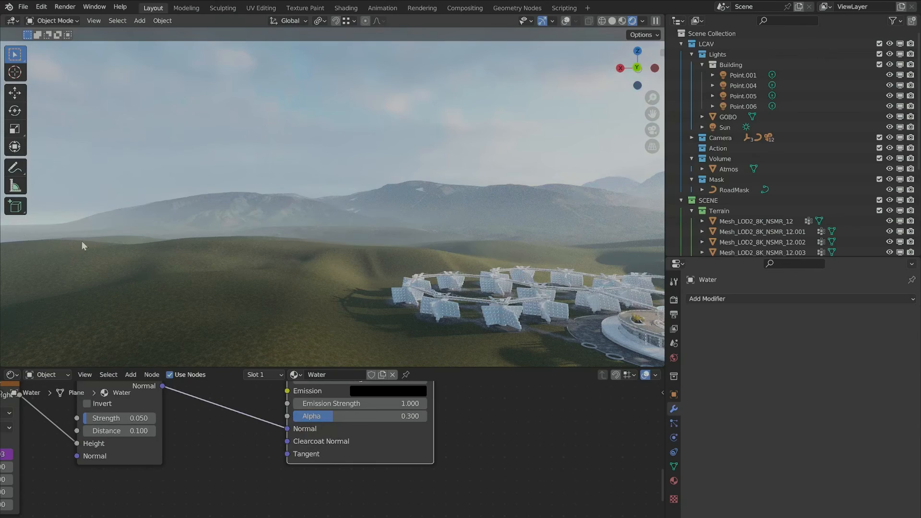
middle_drag(504, 312, 409, 225)
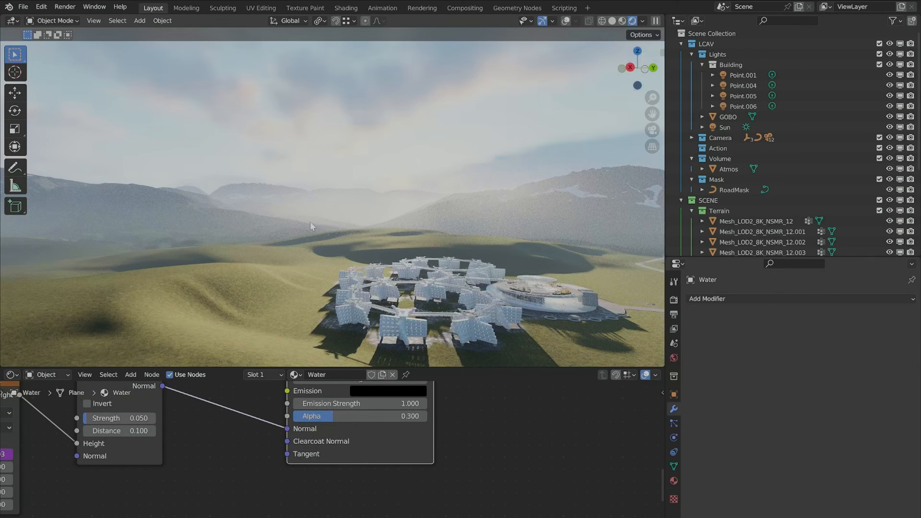
middle_drag(426, 312, 209, 303)
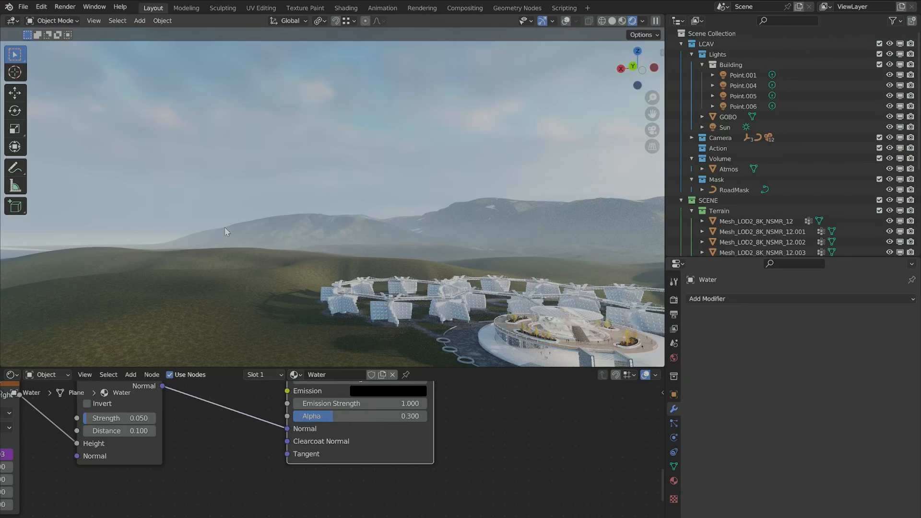
middle_drag(371, 252, 341, 311)
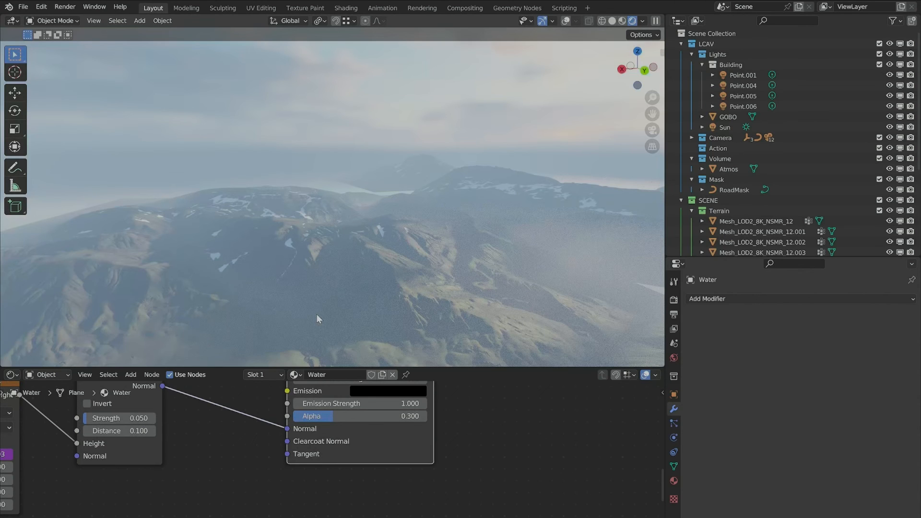
Isolate the mountain terrain mesh Mesh_LOD2_8K_NSMR_12 and make the Sun light visible again.
middle_drag(368, 301, 292, 250)
click(362, 248)
shift+middle_drag(474, 286, 296, 249)
scroll(341, 290, up, 3)
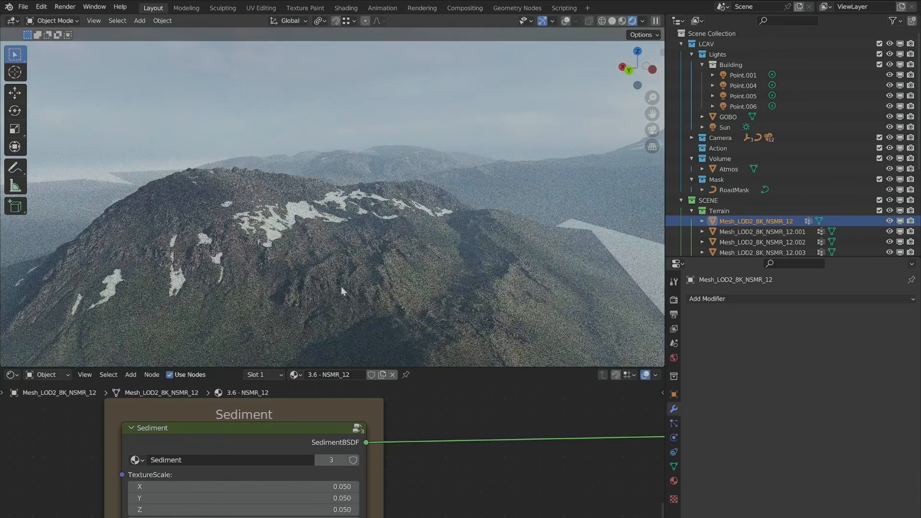
shift+middle_drag(341, 287, 373, 226)
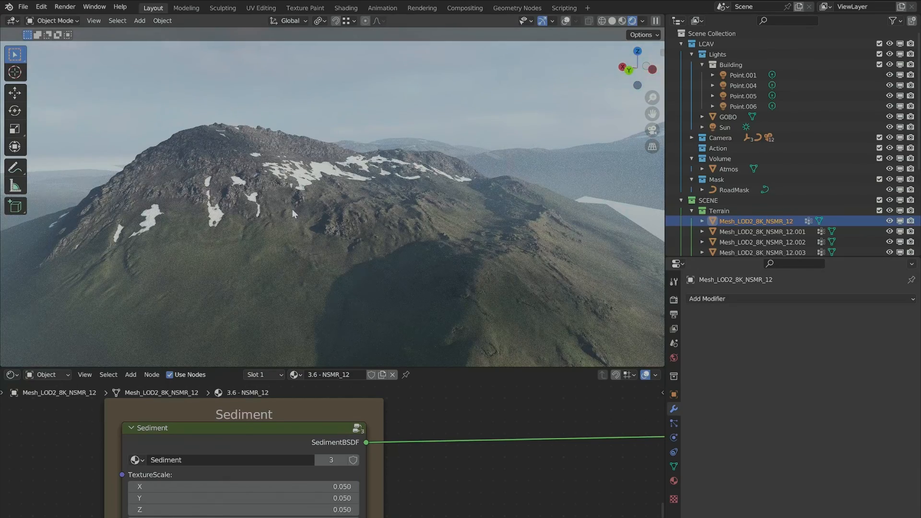
key(shift+h)
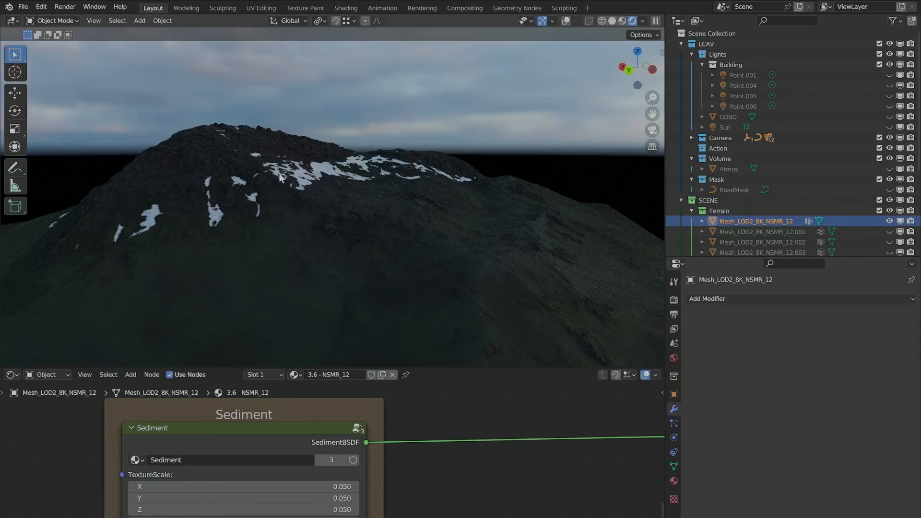
click(890, 125)
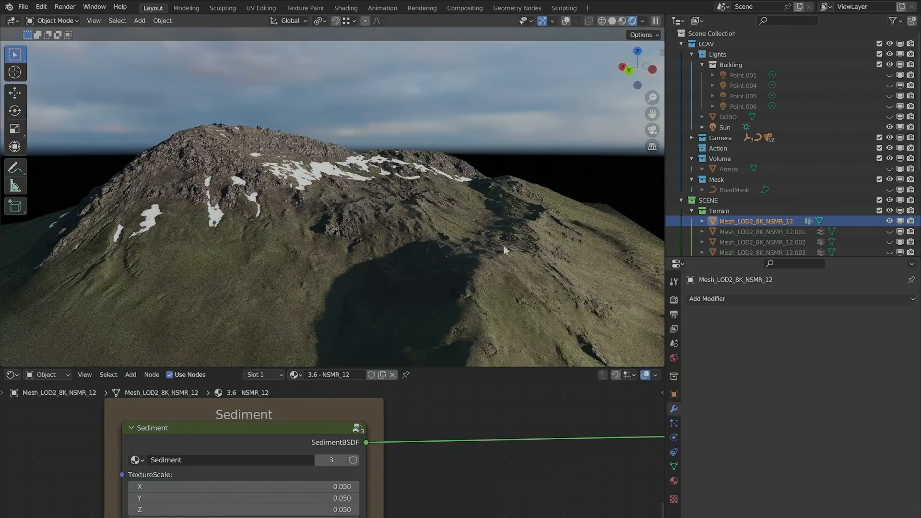
Set the viewport texture limit to No Limit in the render Simplify settings.
middle_drag(368, 243, 286, 209)
click(673, 299)
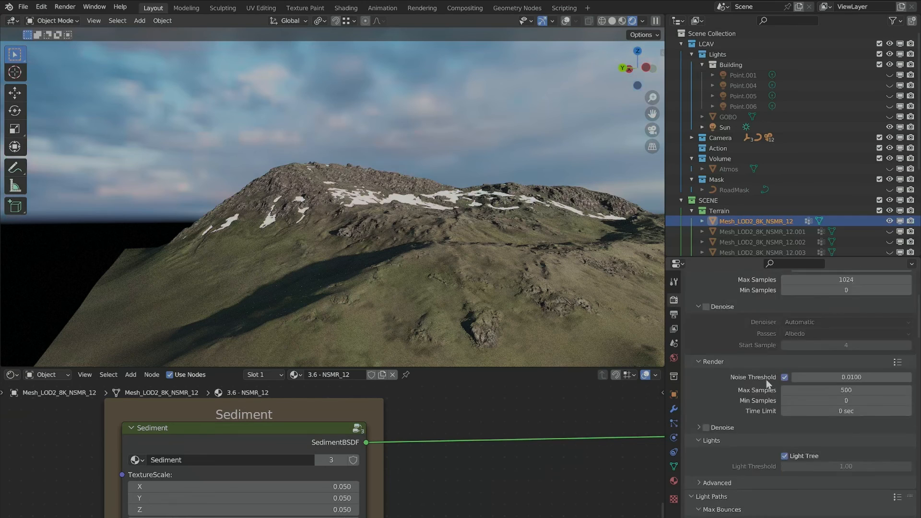
scroll(791, 384, down, 5)
scroll(817, 390, down, 10)
click(812, 337)
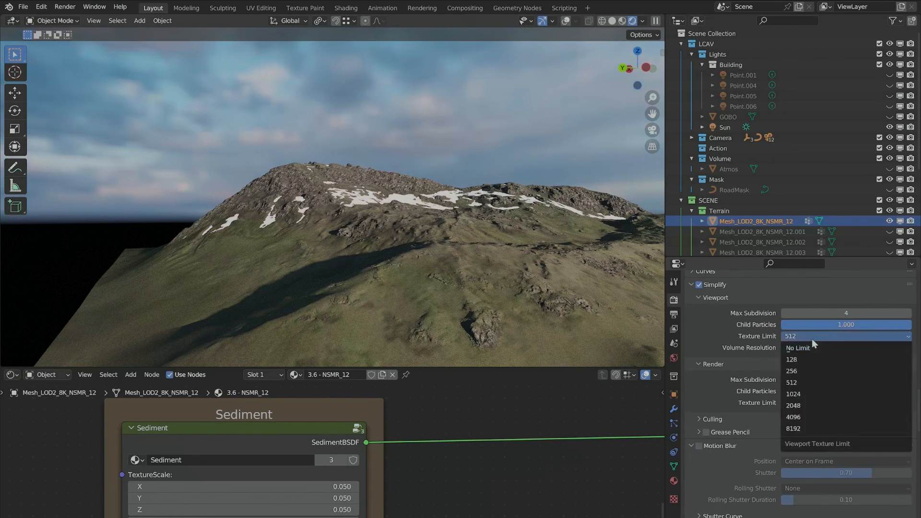
click(812, 346)
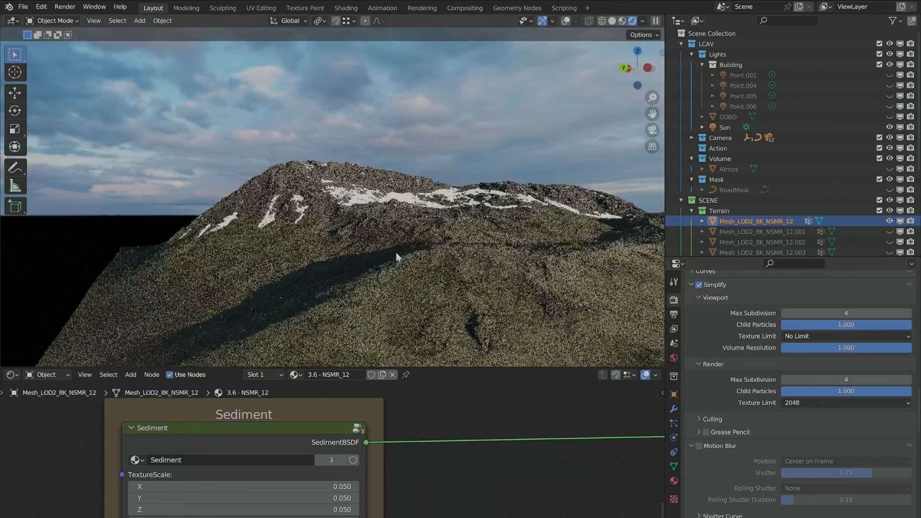
Examine the isolated mountain's rock, snow and grass texture detail up close and from different angles.
scroll(391, 252, up, 3)
scroll(360, 235, up, 3)
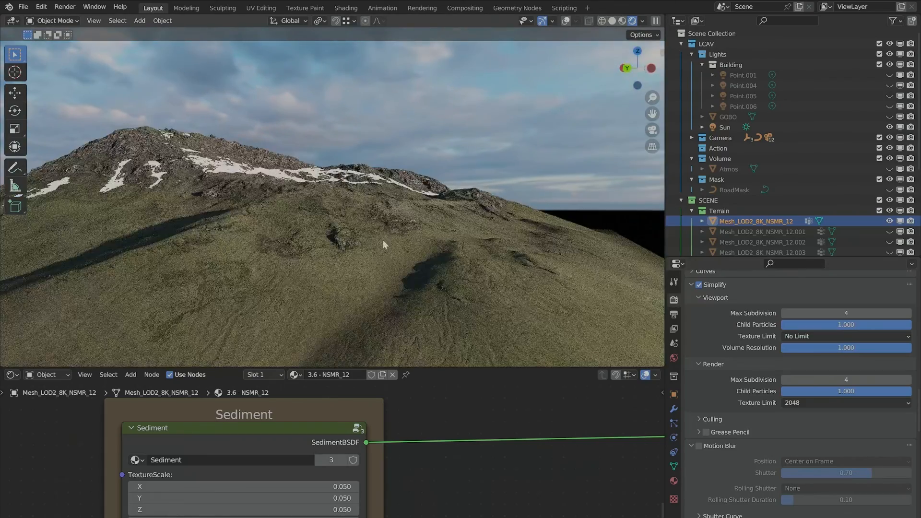
scroll(381, 241, up, 2)
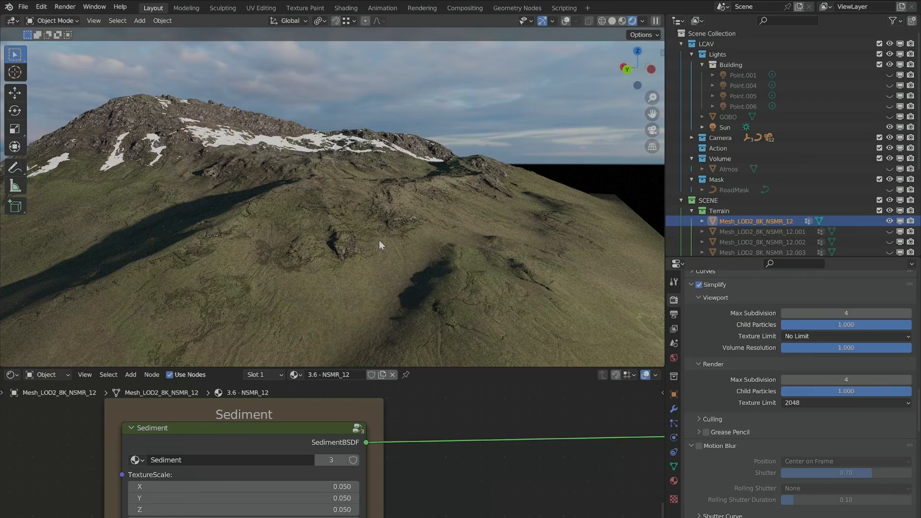
middle_drag(379, 245, 347, 248)
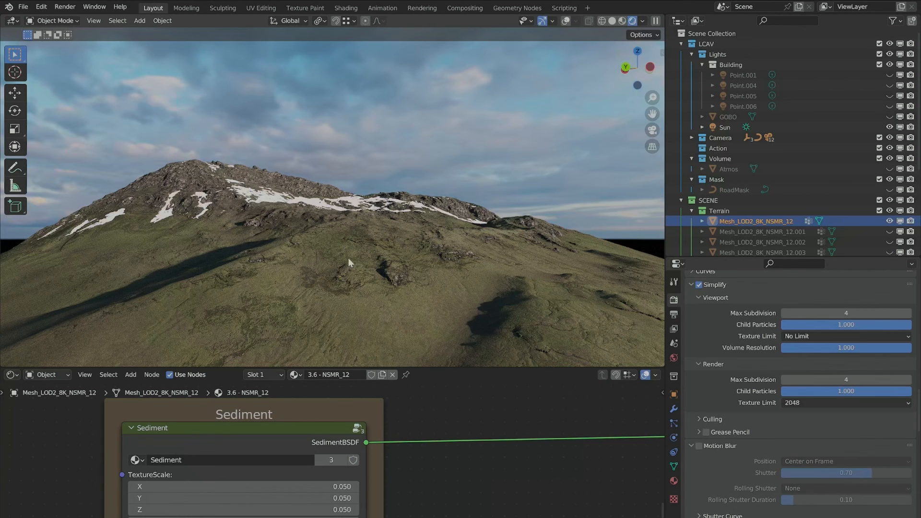
mouse_move(349, 259)
middle_down()
mouse_move(350, 243)
mouse_move(325, 257)
mouse_move(448, 262)
mouse_move(259, 251)
mouse_move(433, 270)
mouse_move(426, 278)
mouse_move(237, 248)
mouse_move(366, 259)
mouse_move(369, 275)
mouse_move(356, 256)
middle_up()
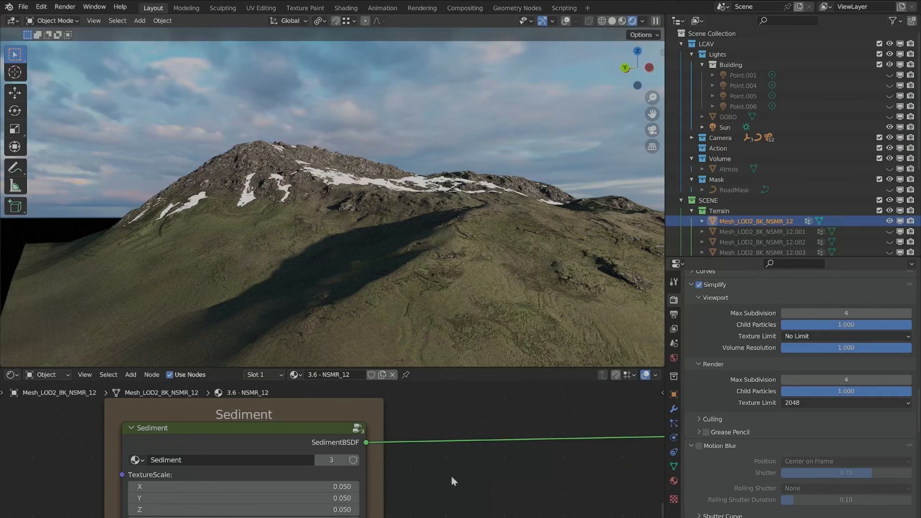
Enlarge the shader node area and bring the 3.6 - NSMR_12 material's wider node network into view.
drag(482, 368, 480, 289)
scroll(453, 336, down, 3)
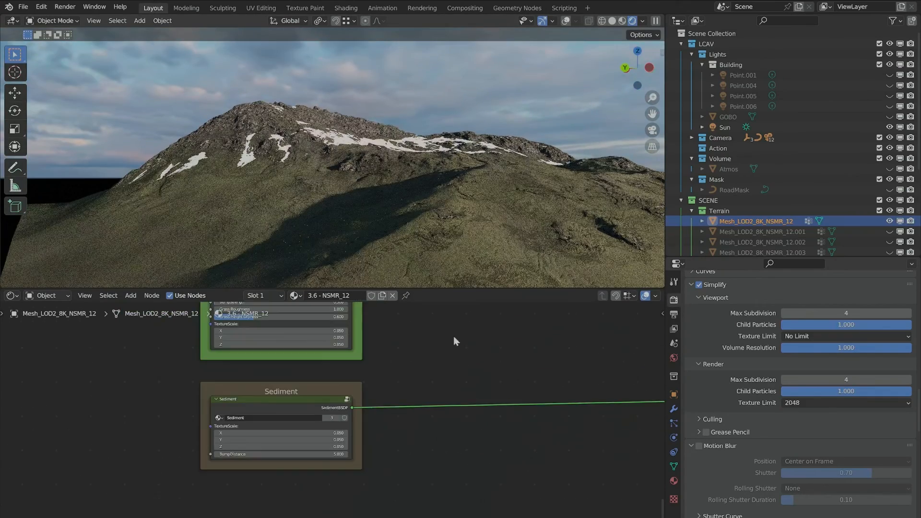
scroll(410, 346, down, 5)
middle_drag(399, 362, 404, 336)
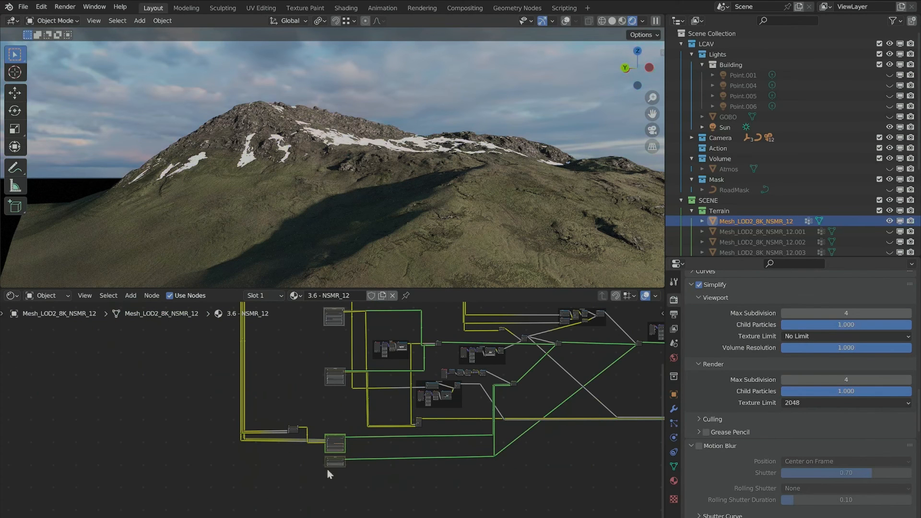
scroll(345, 410, up, 2)
middle_drag(340, 343, 339, 390)
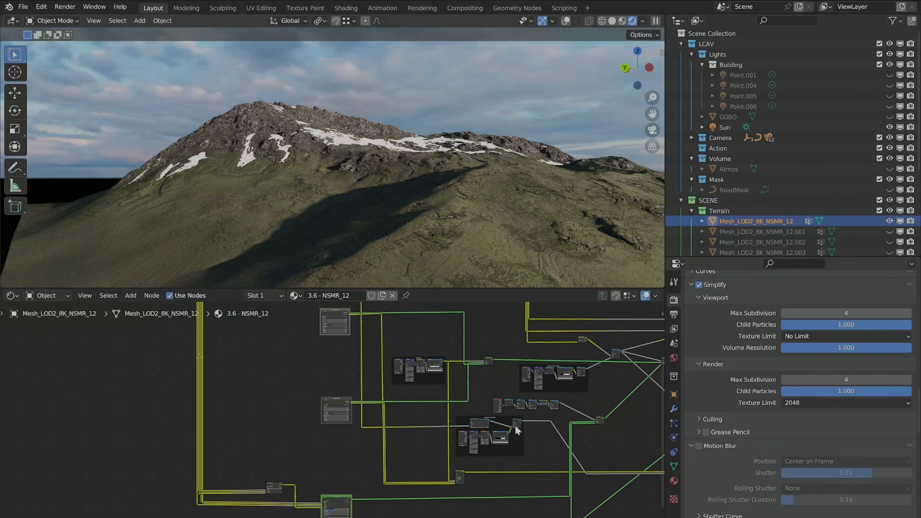
Trace the terrain material's connections back to the Masks8K_NSMR_12 group at the start of the node network.
scroll(519, 430, down, 2)
middle_drag(586, 407, 392, 410)
middle_drag(543, 402, 634, 459)
middle_drag(212, 382, 491, 442)
scroll(339, 414, up, 5)
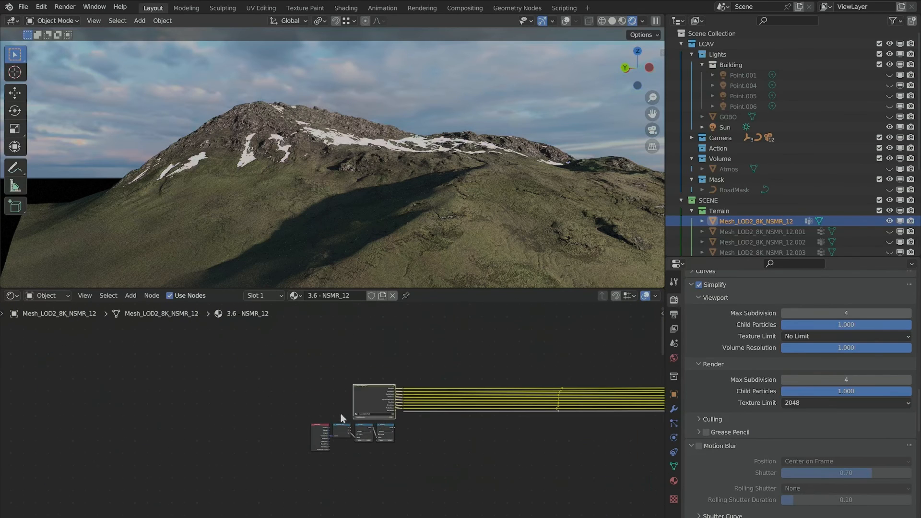
scroll(328, 206, down, 4)
scroll(344, 213, up, 3)
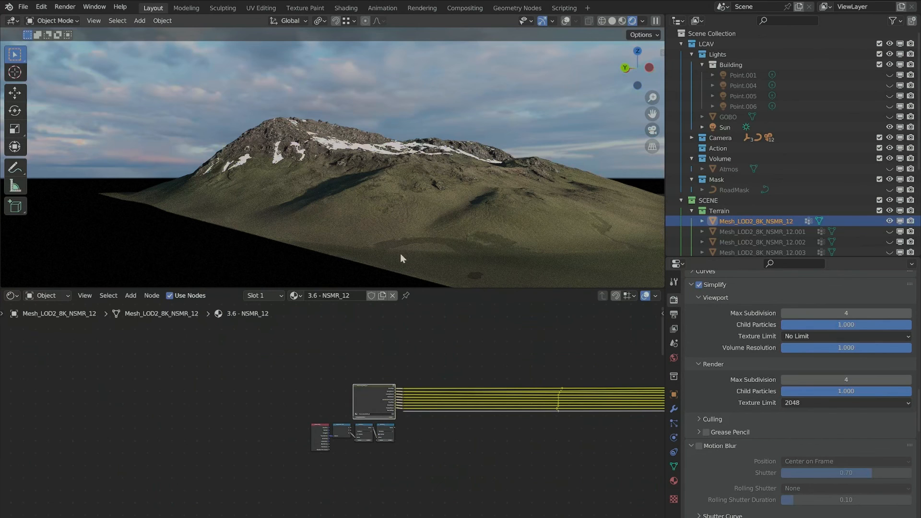
scroll(423, 448, up, 4)
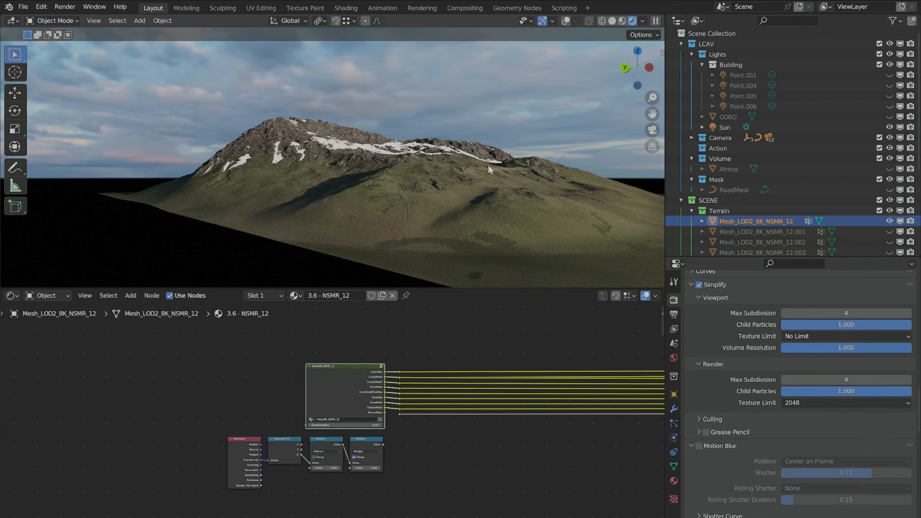
scroll(433, 392, up, 3)
scroll(433, 392, down, 6)
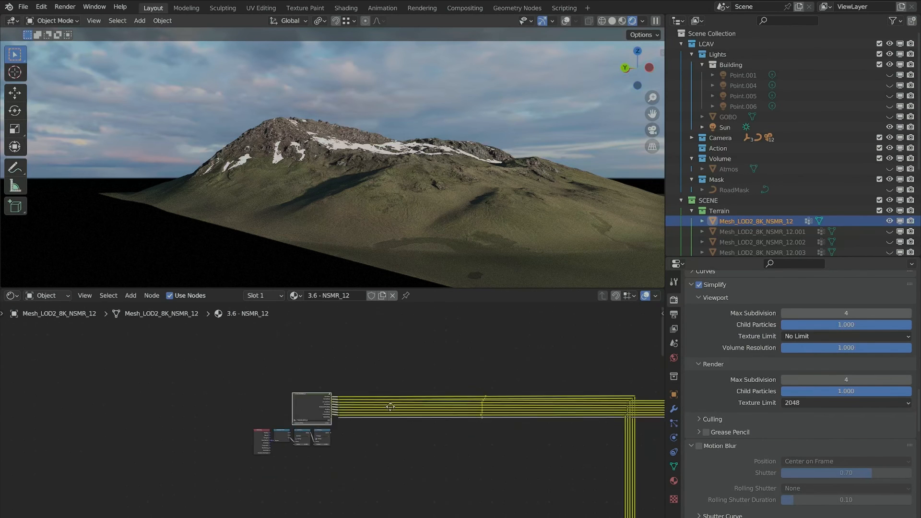
Examine the Masks8K_NSMR_12 group's map and mask outputs, and view the list of available node groups without changing it.
middle_drag(374, 440, 525, 432)
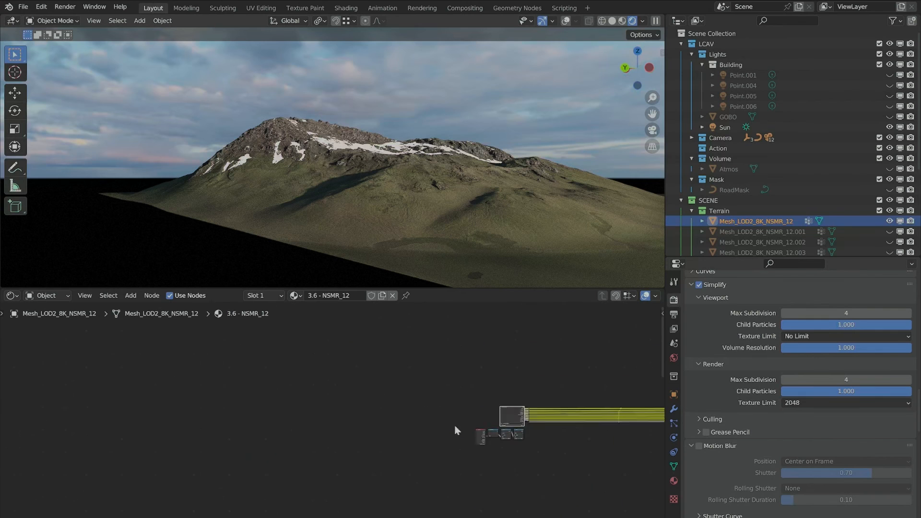
scroll(525, 433, up, 6)
scroll(330, 415, up, 3)
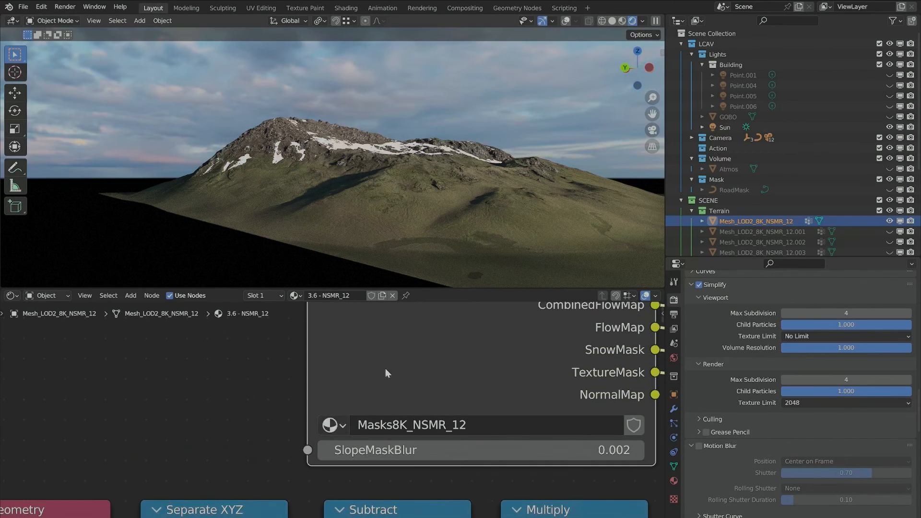
scroll(358, 402, down, 2)
middle_drag(356, 401, 197, 381)
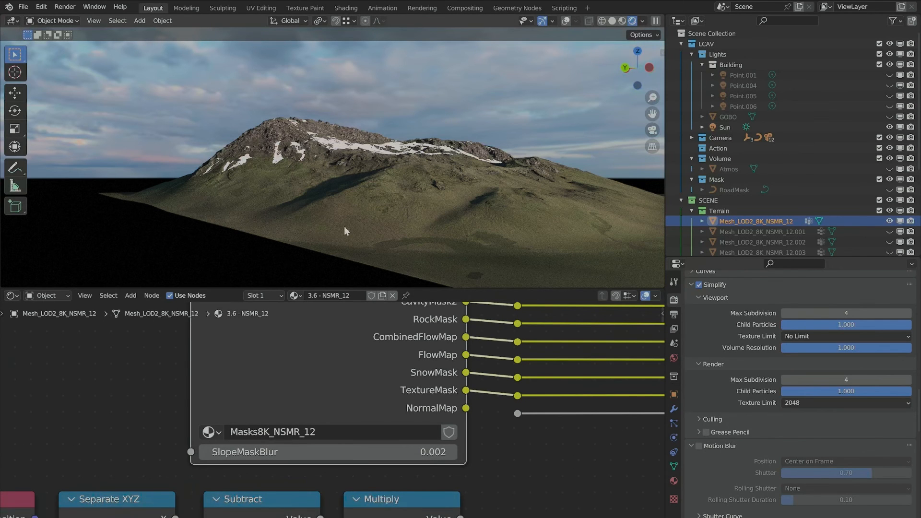
click(216, 437)
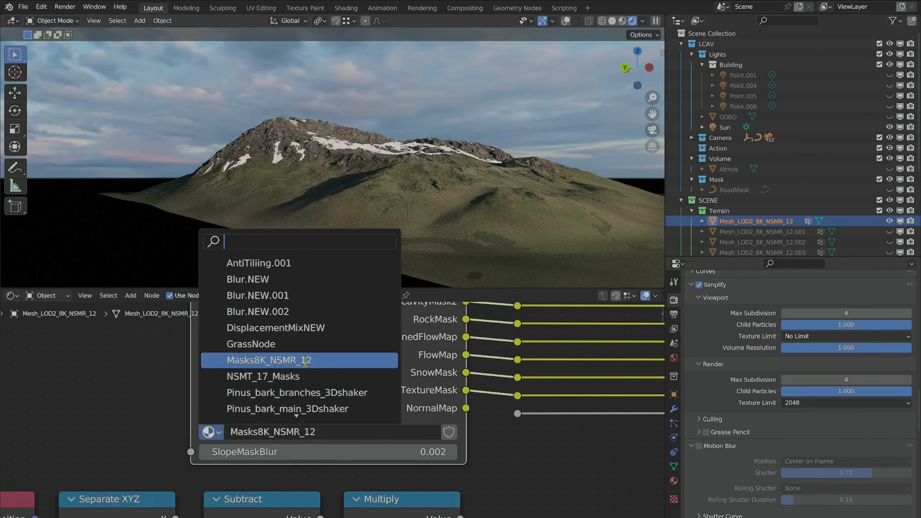
click(134, 394)
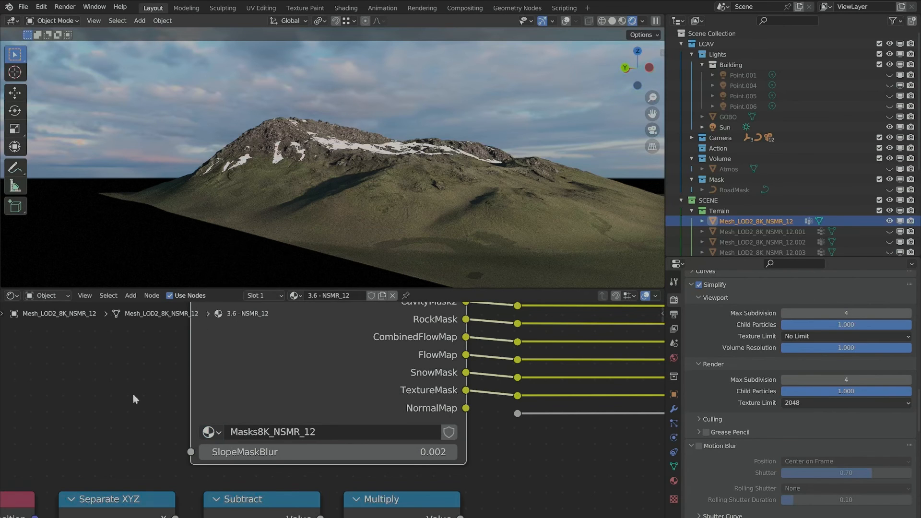
Follow the mask outputs through the node network and examine the Grass and Sediment node groups they feed.
middle_drag(486, 422, 244, 464)
scroll(244, 464, down, 4)
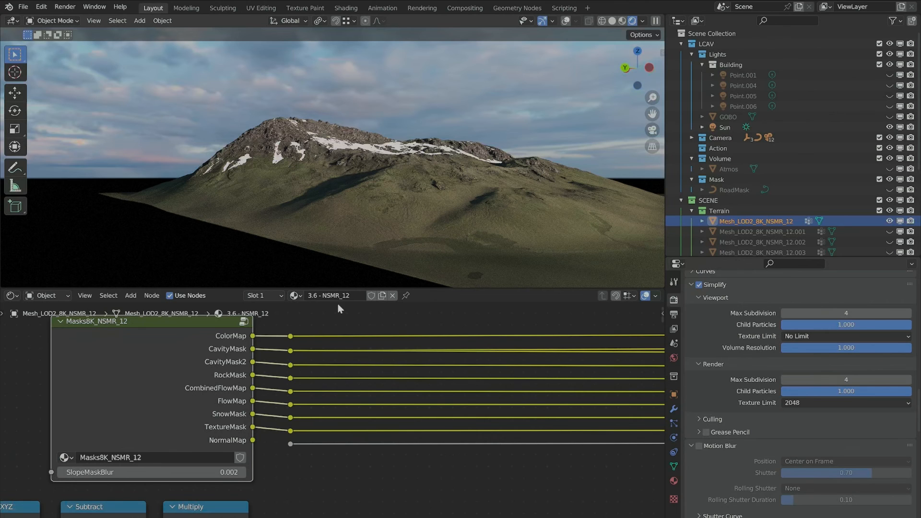
scroll(390, 390, down, 7)
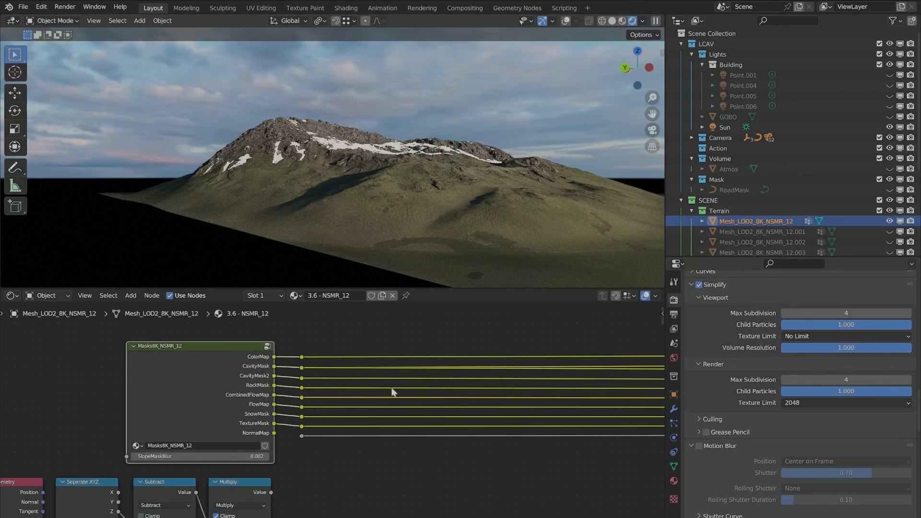
scroll(298, 341, up, 5)
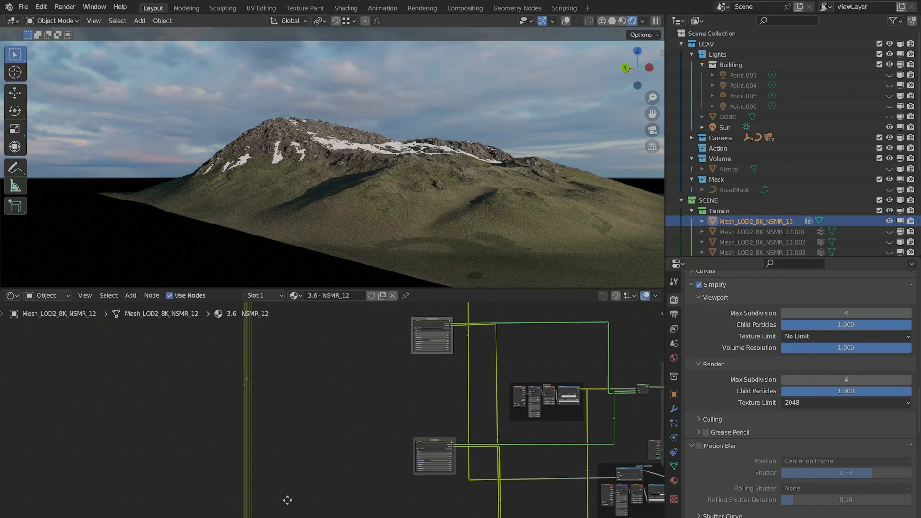
middle_drag(288, 499, 385, 363)
scroll(408, 438, up, 6)
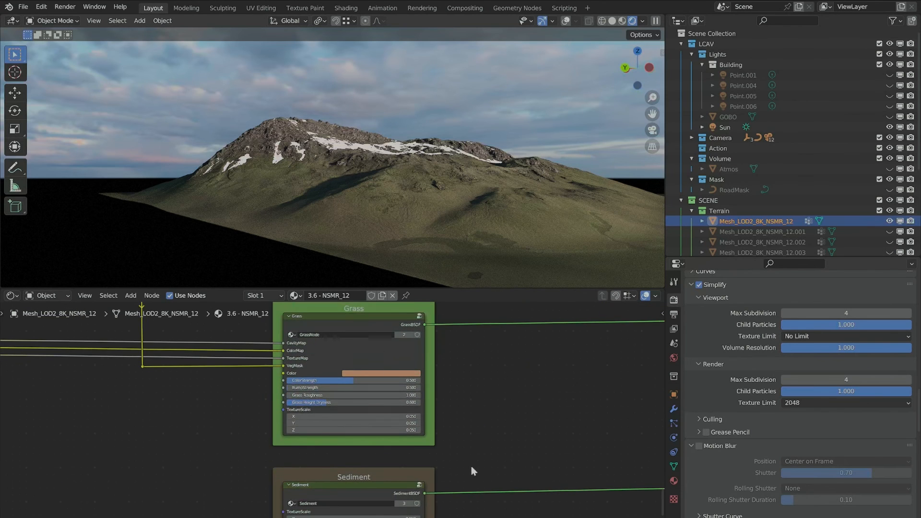
middle_drag(493, 434, 492, 349)
scroll(525, 339, down, 10)
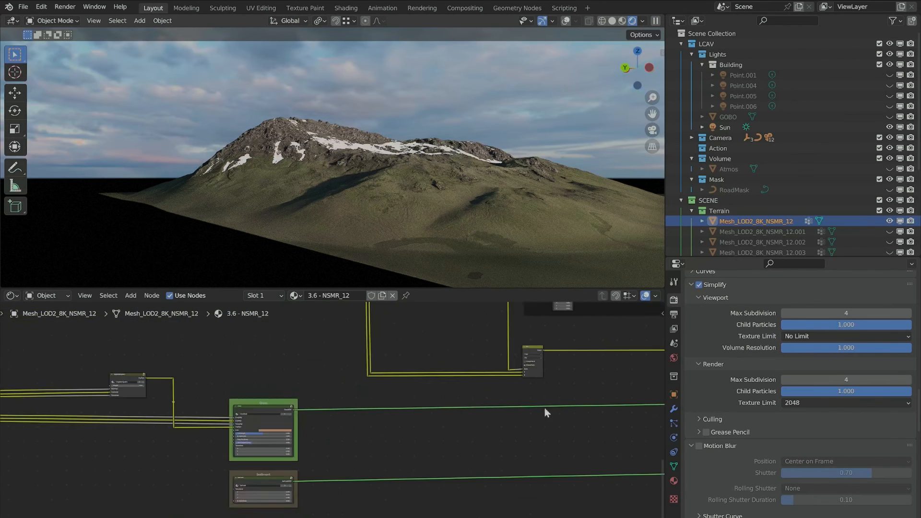
scroll(344, 385, up, 10)
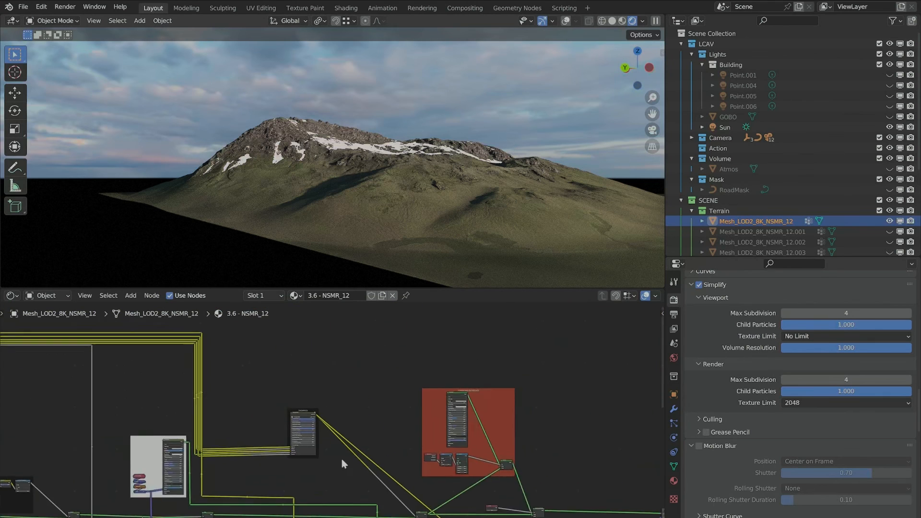
Set Rock - SnowAmount Off/On to 1 on the SnowSystemNEW group and inspect the snow on the mountain's rocks.
scroll(488, 331, up, 2)
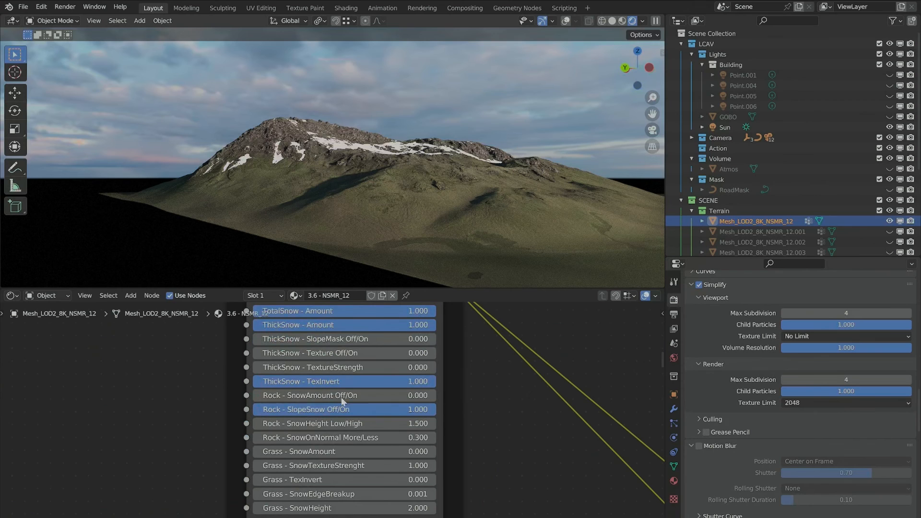
click(365, 392)
text(1)
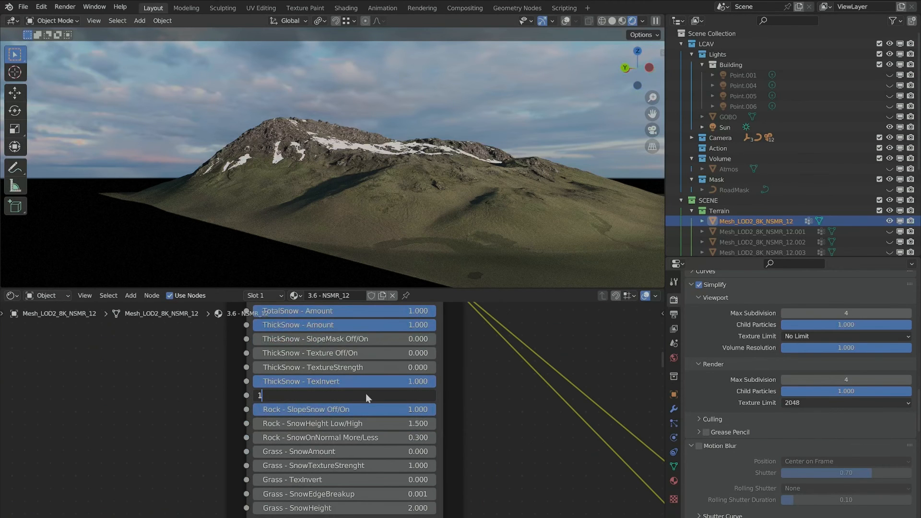
key(Return)
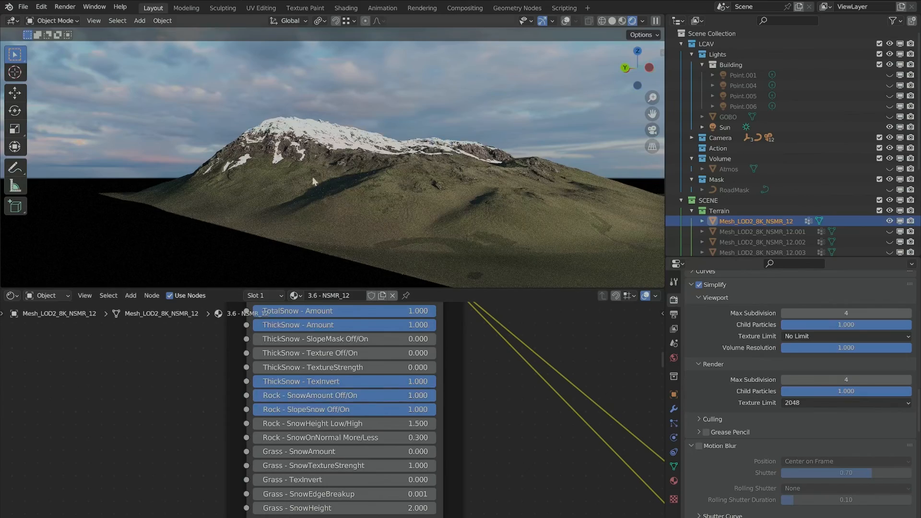
middle_drag(312, 180, 292, 152)
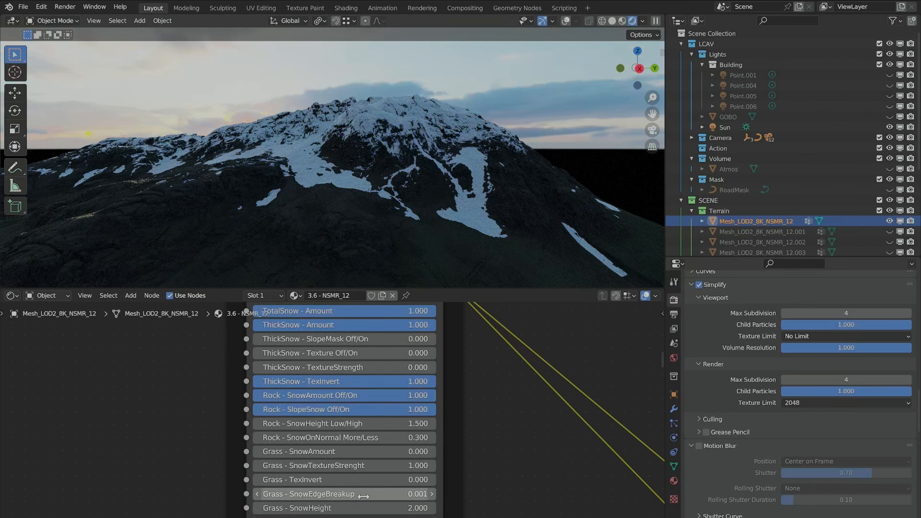
Set Grass - SnowAmount to 1 on the SnowSystemNEW group and inspect the snow cover around the mountain.
scroll(353, 448, down, 1)
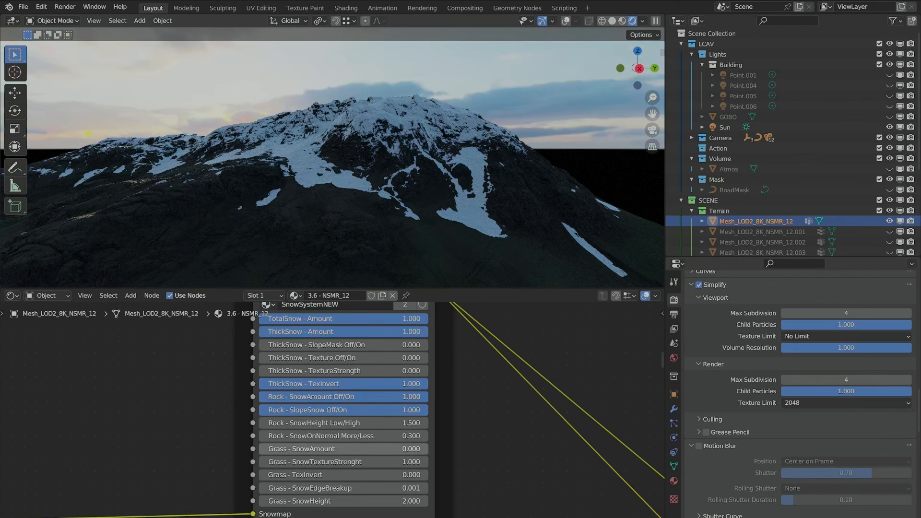
click(360, 444)
text(1)
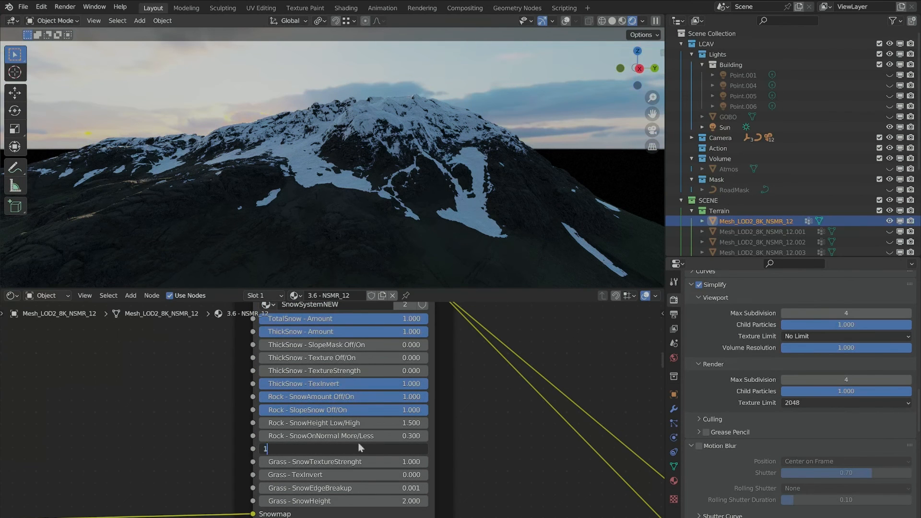
key(Return)
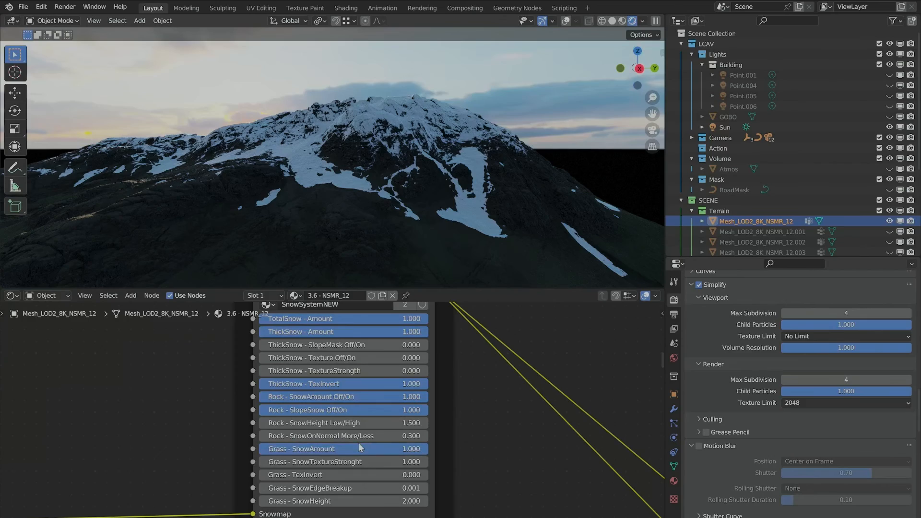
scroll(338, 173, up, 3)
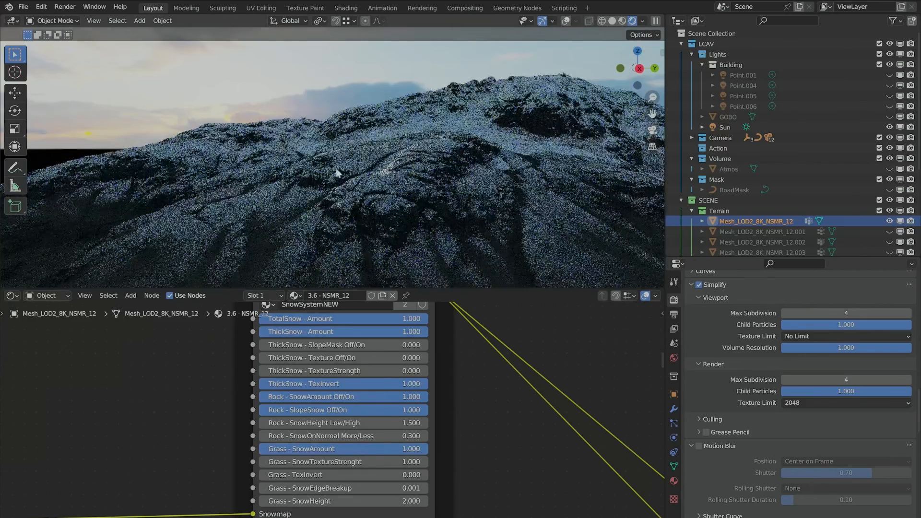
middle_drag(338, 173, 319, 214)
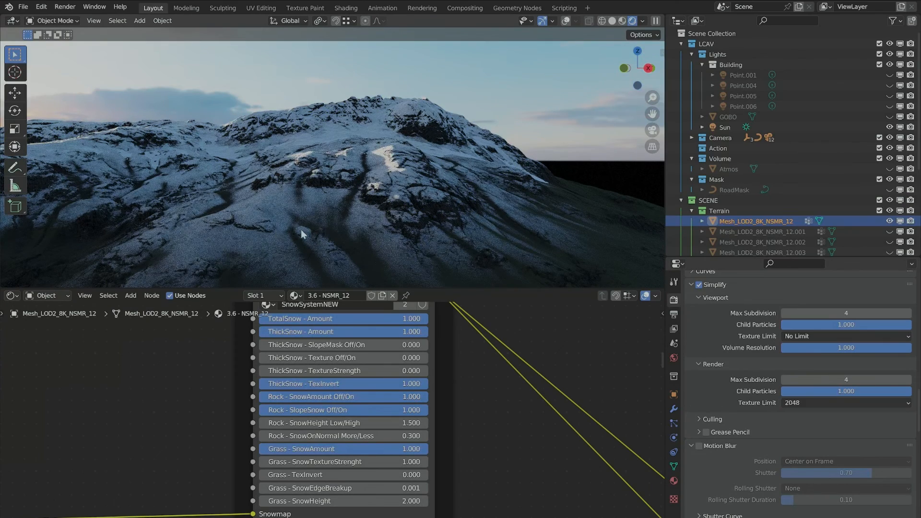
middle_drag(299, 182, 443, 328)
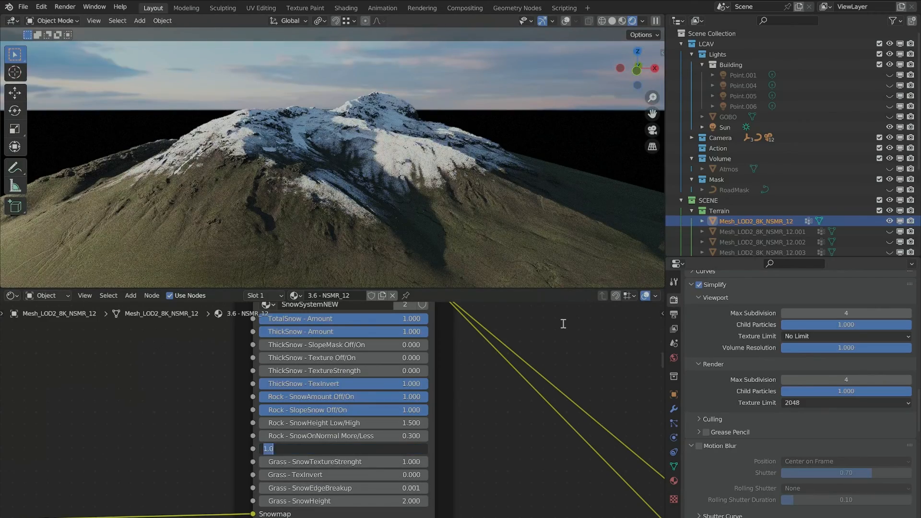
Set Grass - SnowAmount and Rock - SnowAmount Off/On back to 0 on the SnowSystemNEW group.
click(339, 451)
text(0)
key(Return)
click(350, 398)
text(0)
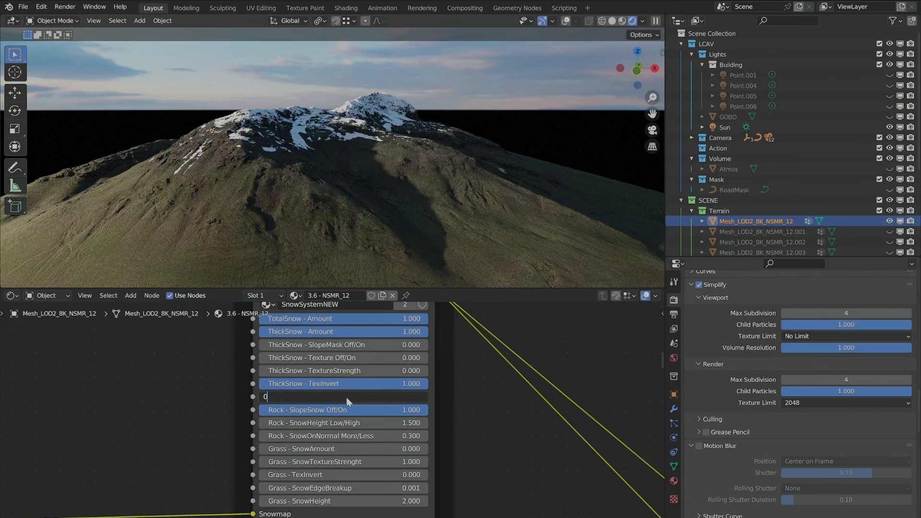
key(Return)
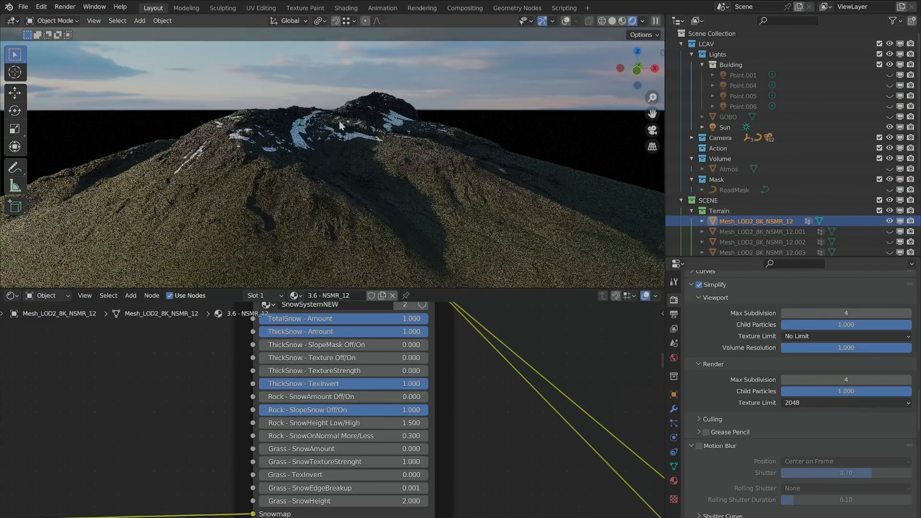
Examine the mountain's rock, grass and snow patches from several sides, together with the later part of its node network.
middle_drag(254, 201, 255, 154)
scroll(242, 161, down, 2)
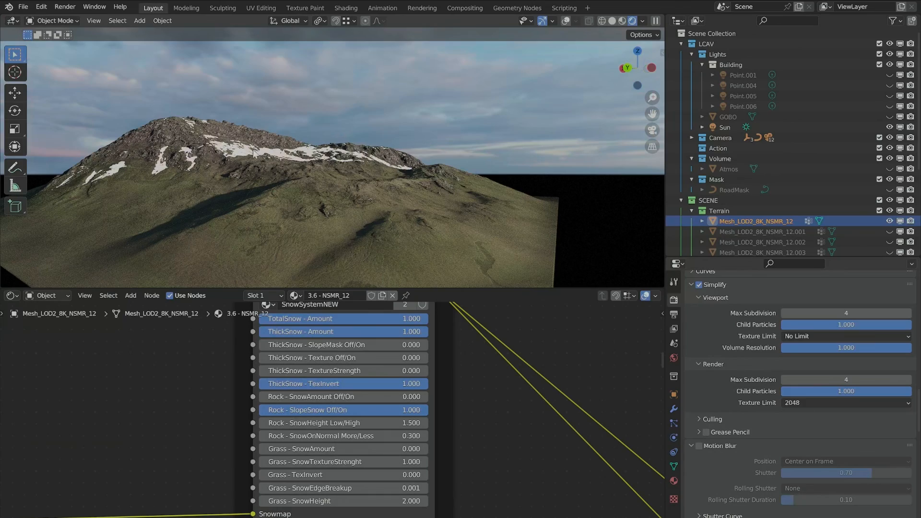
middle_drag(246, 172, 248, 215)
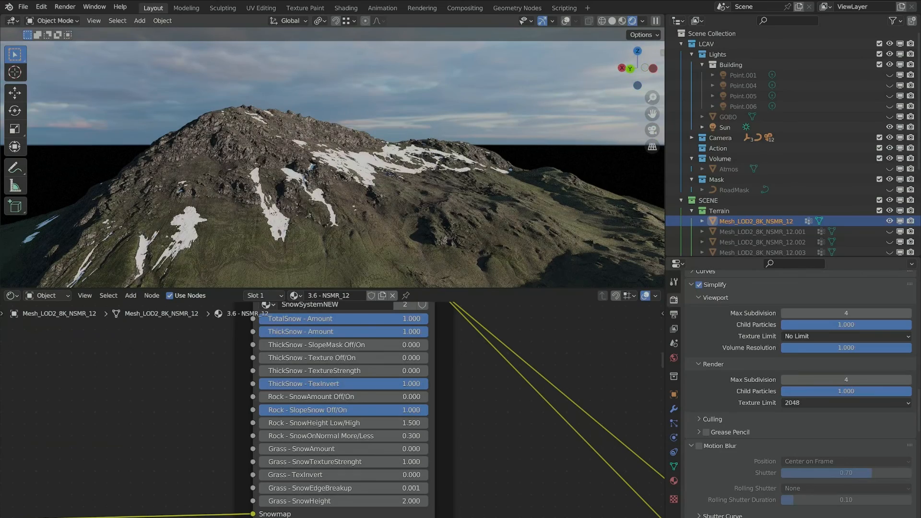
scroll(499, 466, down, 3)
scroll(499, 467, down, 3)
scroll(402, 261, down, 2)
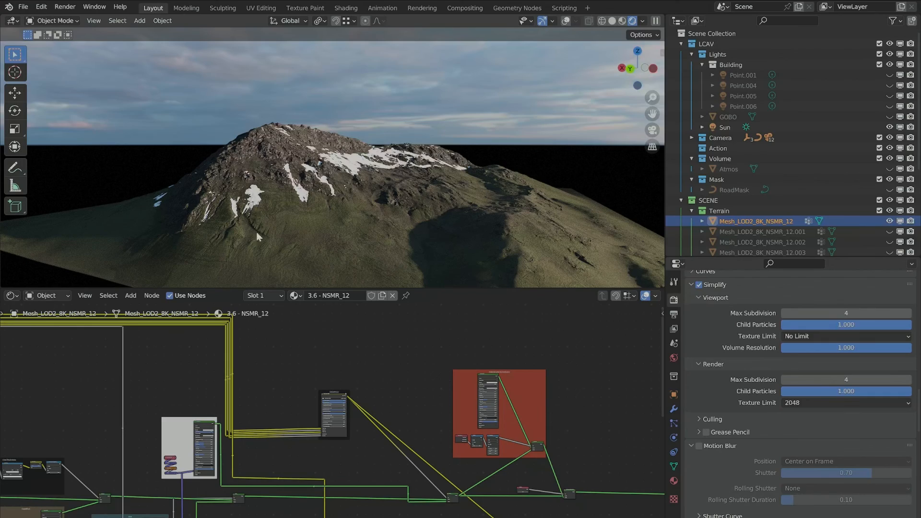
middle_drag(256, 231, 382, 347)
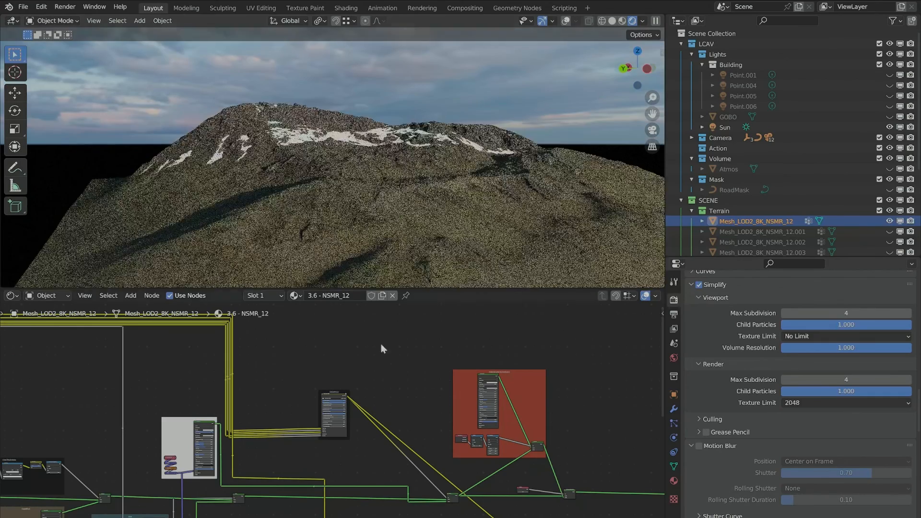
middle_drag(314, 81, 351, 76)
scroll(240, 432, down, 7)
middle_drag(281, 433, 399, 383)
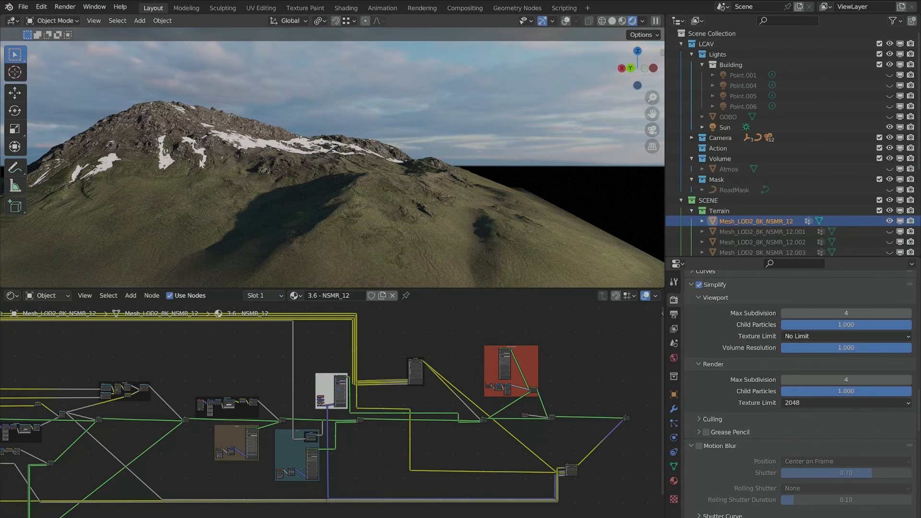
middle_drag(200, 163, 364, 228)
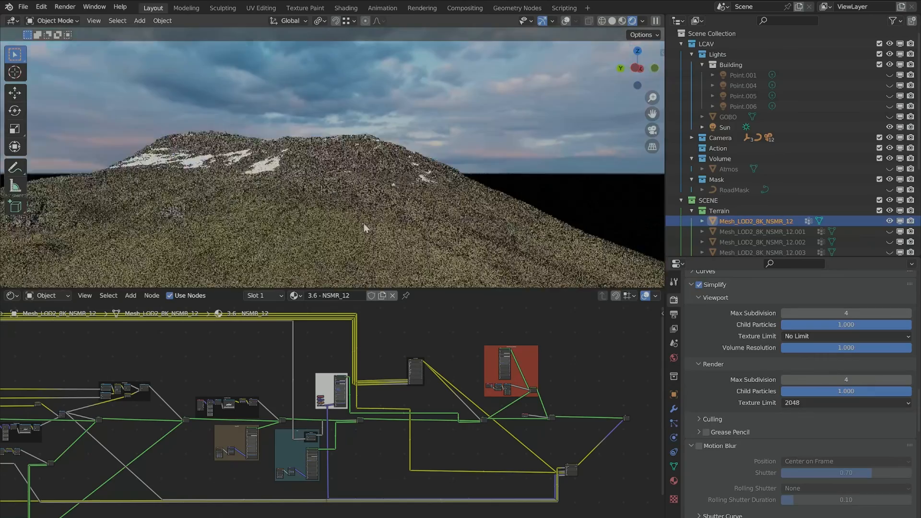
middle_drag(271, 196, 189, 196)
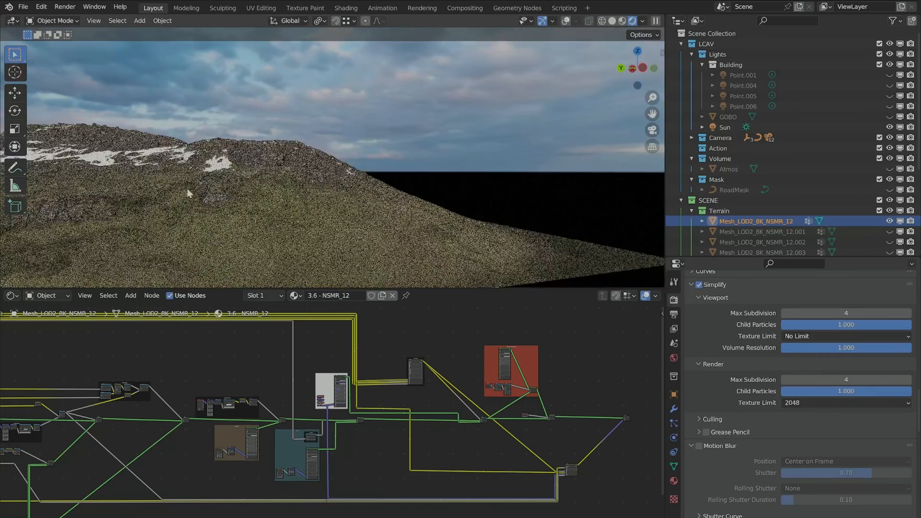
middle_drag(278, 204, 359, 244)
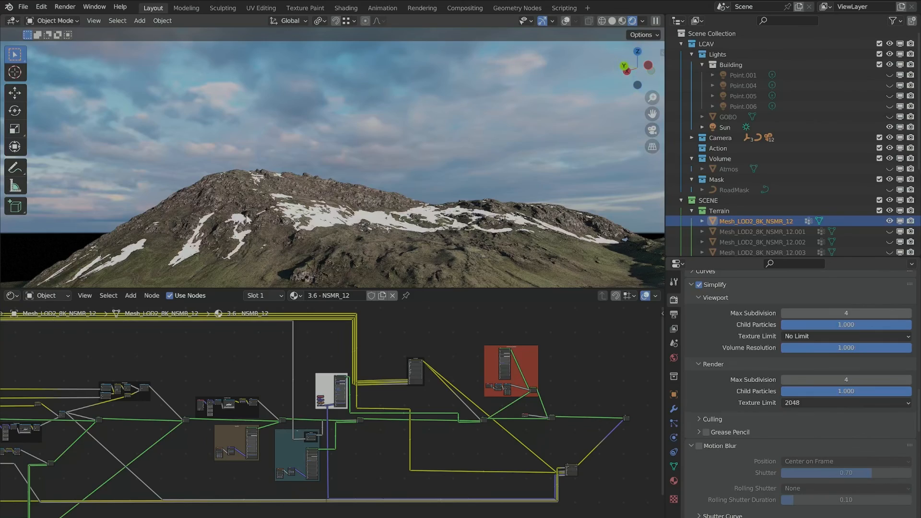
middle_drag(248, 219, 245, 189)
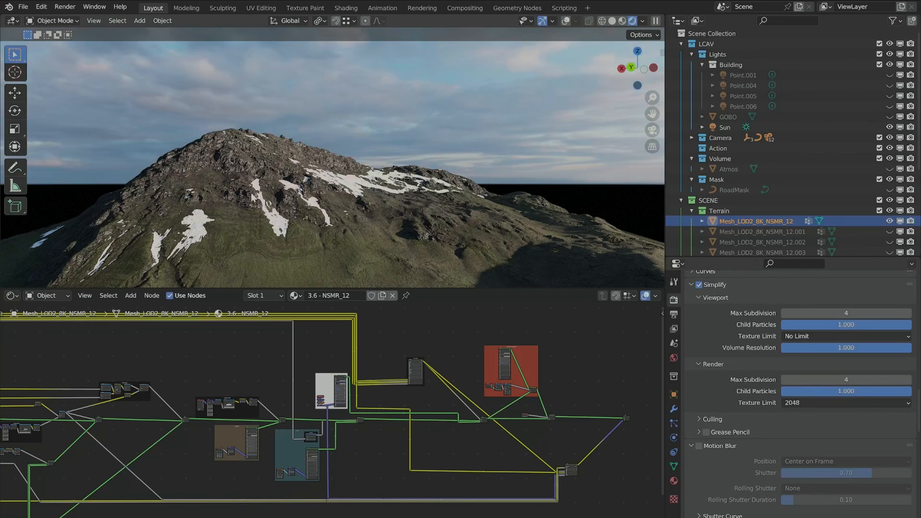
shift+middle_drag(245, 269, 367, 194)
View the terrain material's whole node network, then frame the mask group at its start.
scroll(432, 384, down, 2)
middle_drag(398, 399, 506, 444)
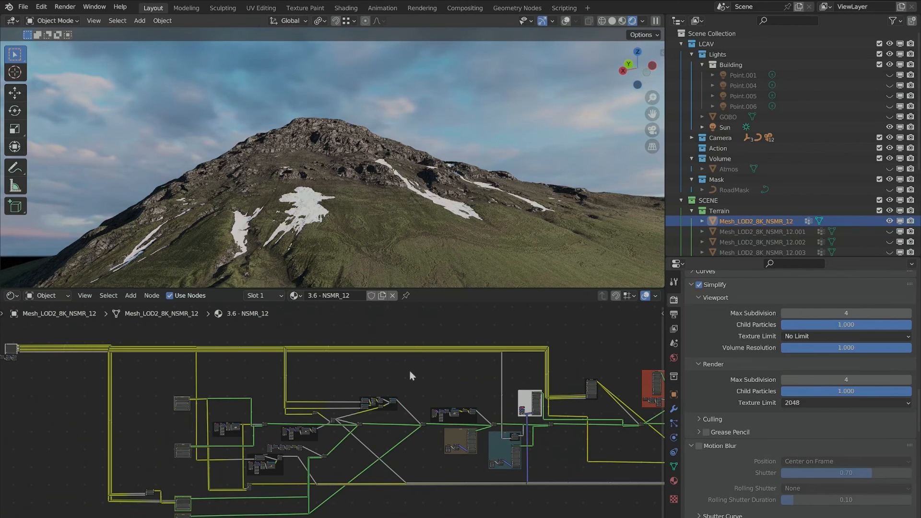
scroll(350, 383, down, 1)
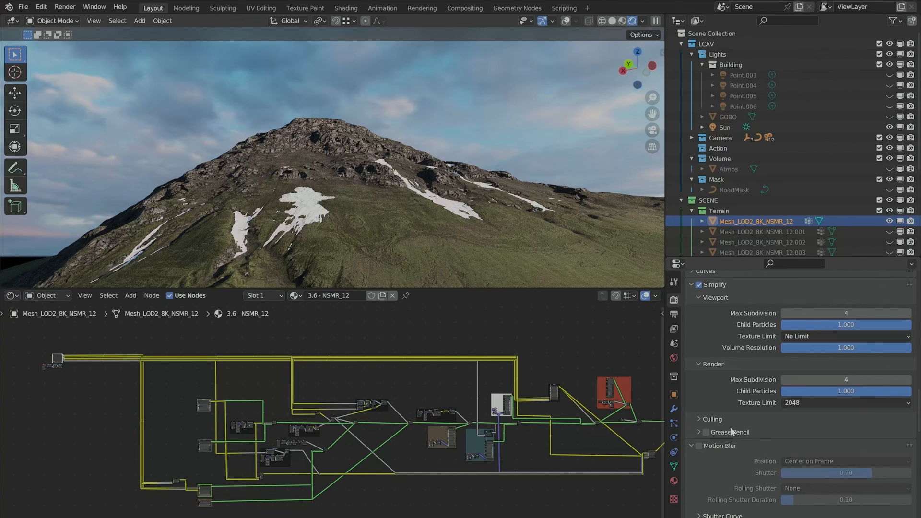
key(KP_Decimal)
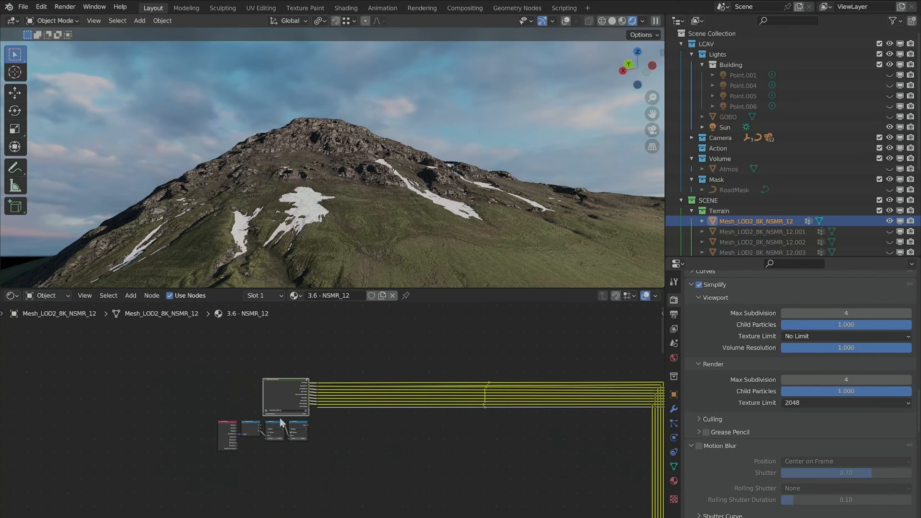
Examine the outputs and the blur setting of the Masks8K_NSMR_12 group node in the terrain material.
mouse_move(259, 407)
ctrl+middle_down()
mouse_move(235, 391)
mouse_move(245, 401)
ctrl+middle_up()
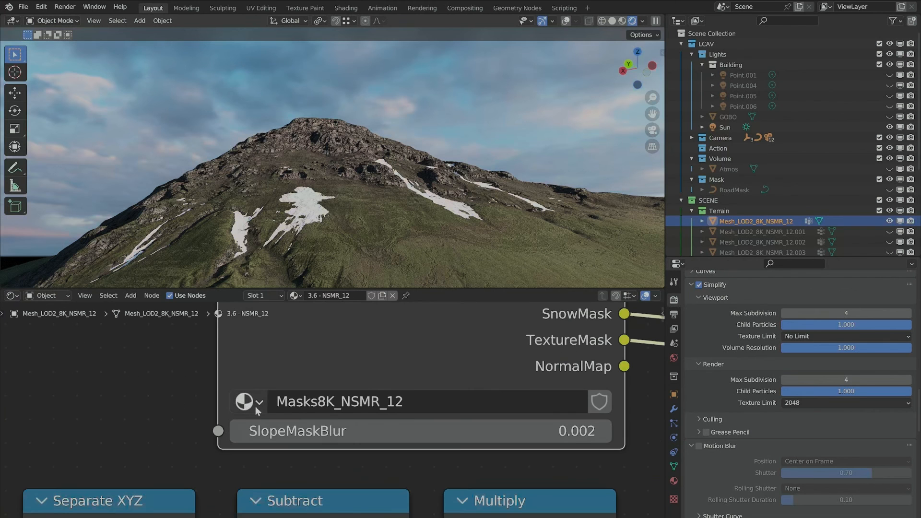
click(245, 401)
scroll(393, 432, down, 10)
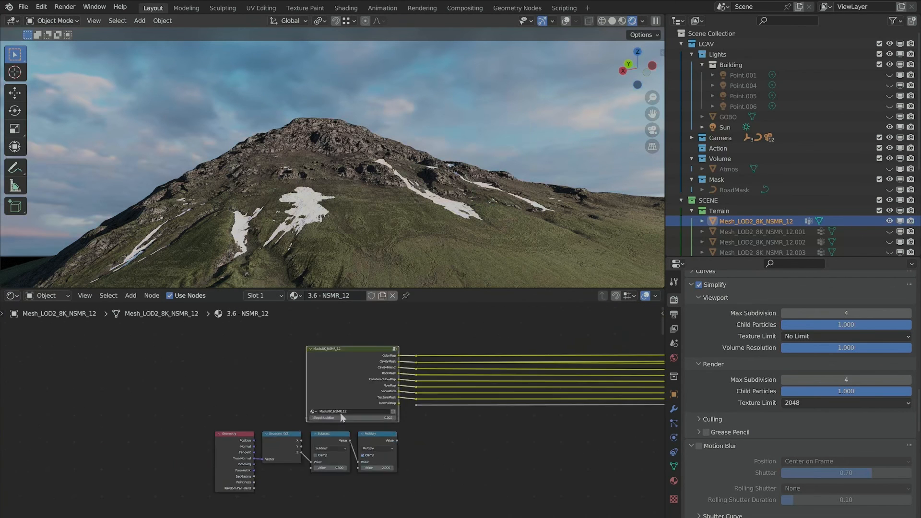
scroll(497, 396, up, 8)
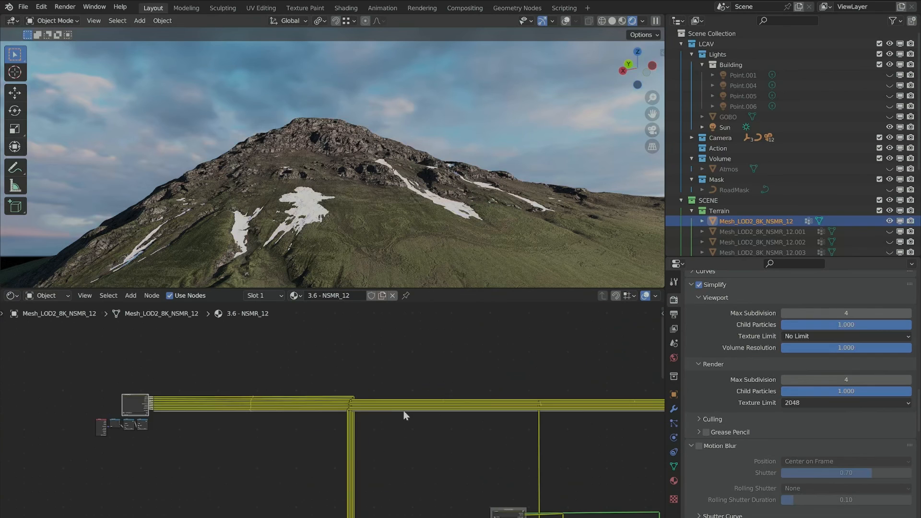
Inspect the nodes inside the RockExtra group, and return to the 3.6 - NSMR_12 material's main node tree.
scroll(359, 403, up, 3)
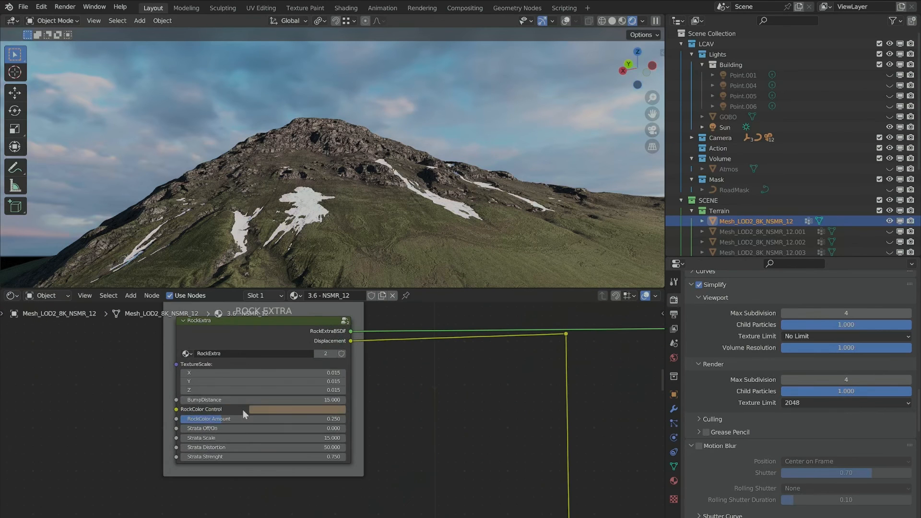
scroll(333, 413, up, 2)
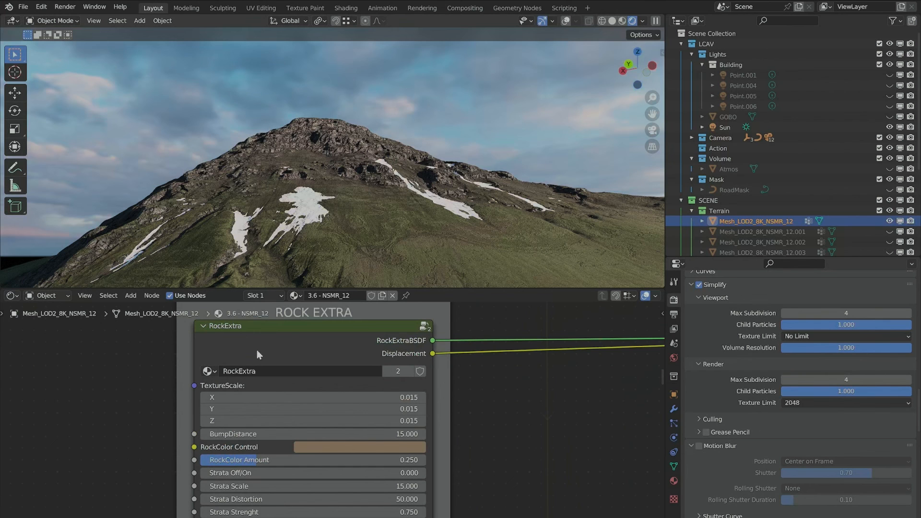
click(315, 350)
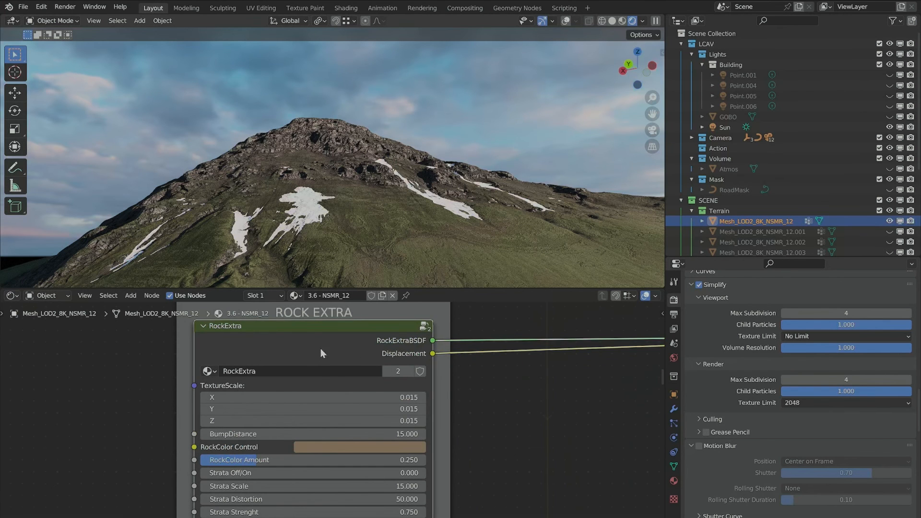
key(Tab)
scroll(448, 410, down, 3)
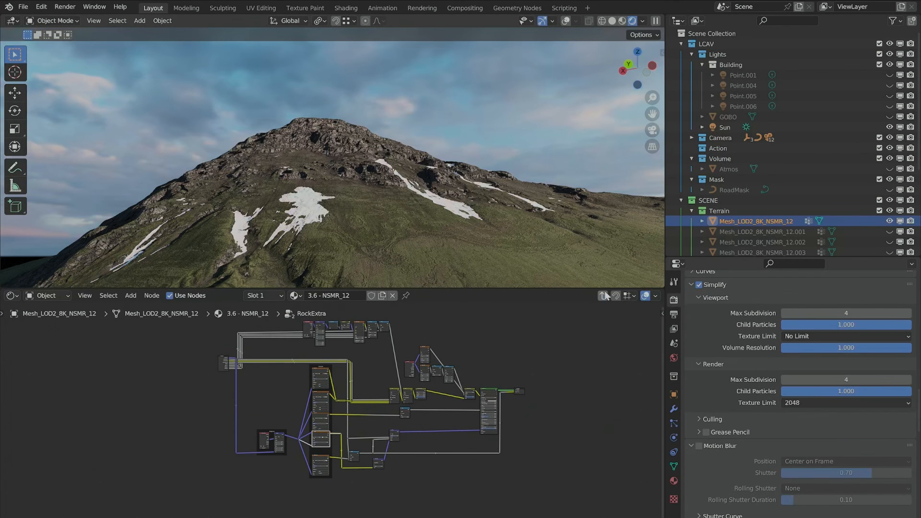
key(Tab)
scroll(347, 408, up, 5)
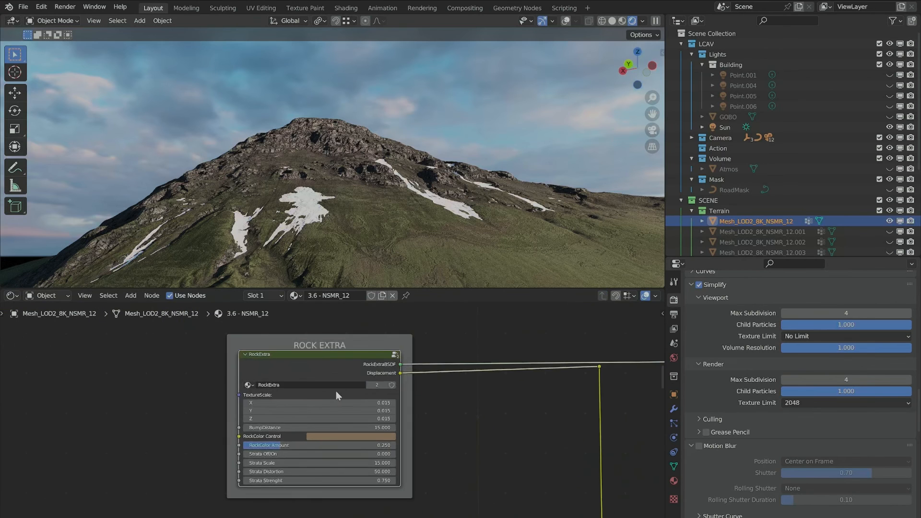
Examine how the ROCK EXTRA node and the neighbouring mix nodes are wired in the terrain material.
scroll(463, 424, down, 3)
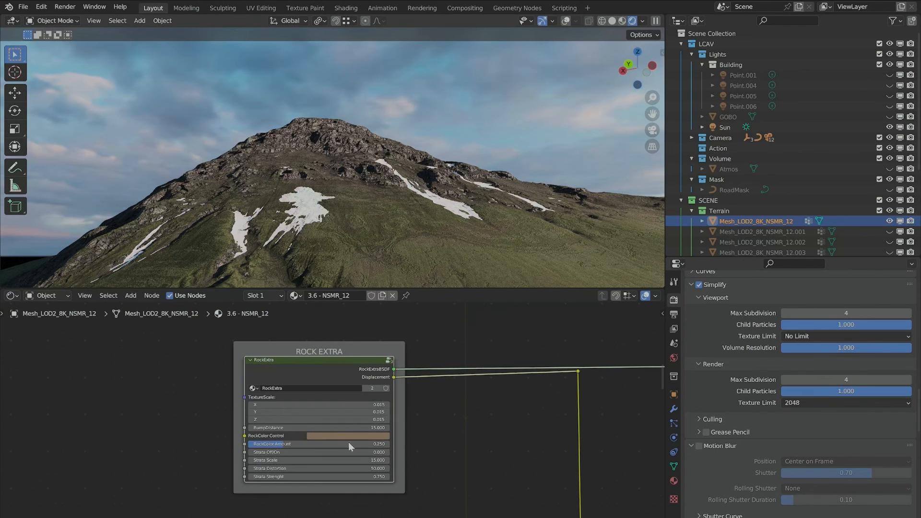
scroll(348, 442, down, 5)
middle_drag(382, 461, 372, 321)
scroll(361, 510, down, 1)
scroll(363, 449, up, 5)
middle_drag(363, 449, 304, 383)
scroll(436, 406, down, 7)
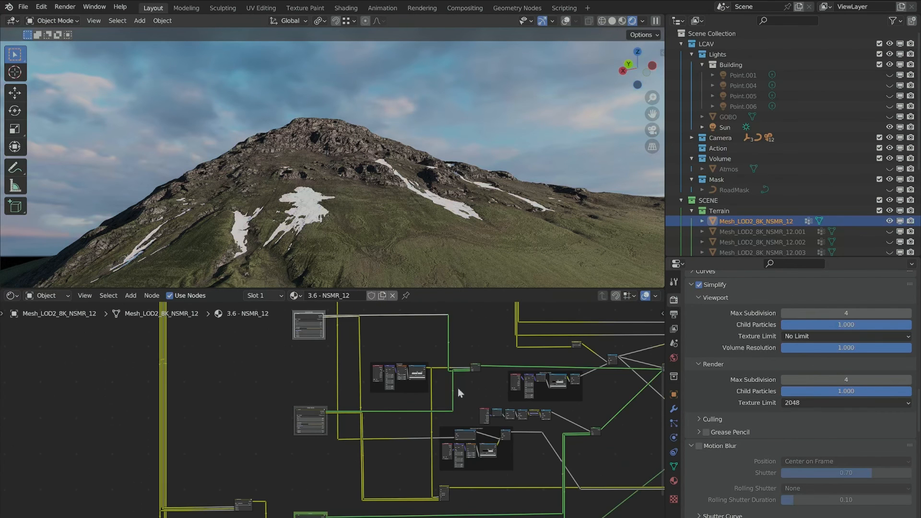
middle_drag(458, 387, 442, 412)
scroll(332, 413, up, 6)
middle_drag(298, 369, 314, 441)
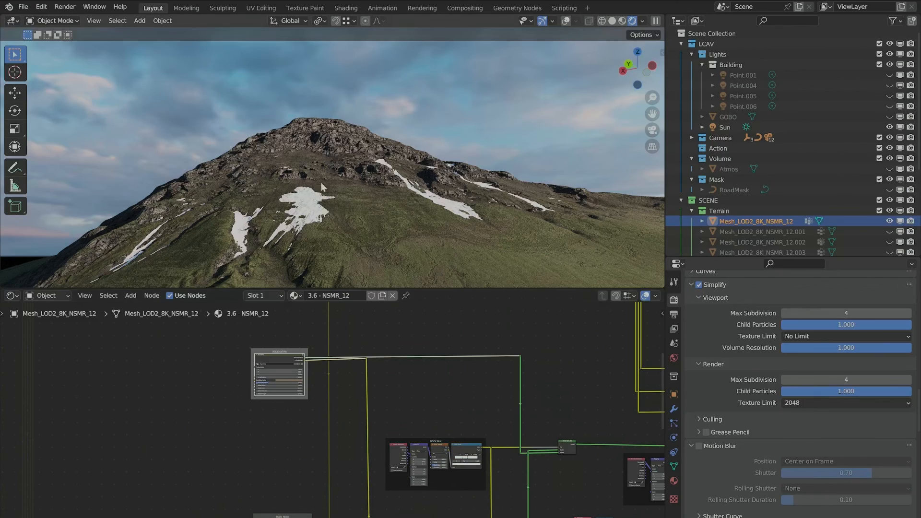
Examine the rock, grass and snow texturing on the Mesh_LOD2_8K_NSMR_12 mountain from several sides and distances.
middle_drag(287, 227, 369, 228)
middle_drag(369, 228, 269, 188)
scroll(319, 367, up, 2)
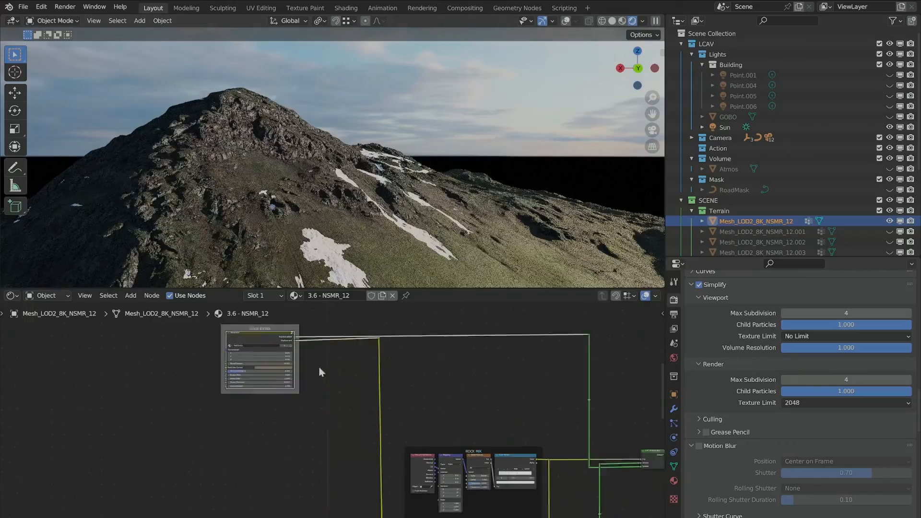
middle_drag(391, 281, 384, 181)
shift+middle_drag(310, 151, 355, 188)
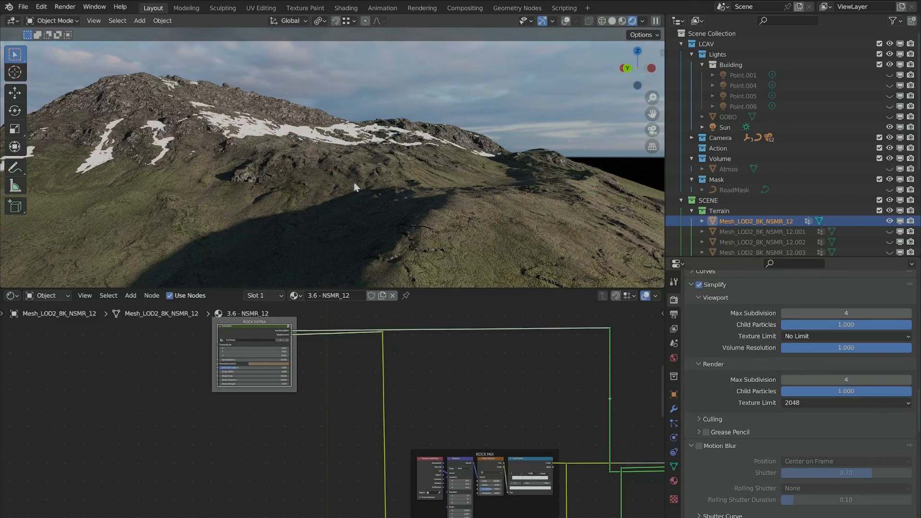
middle_drag(250, 132, 133, 125)
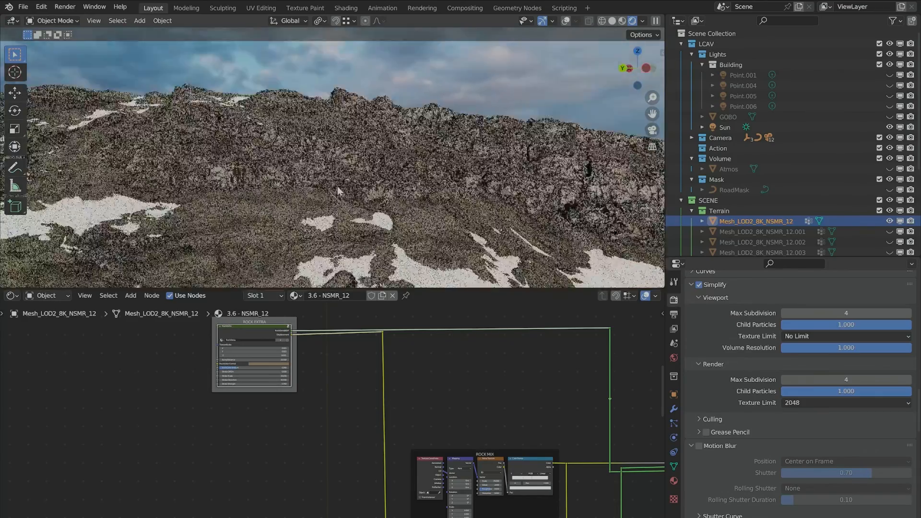
middle_drag(338, 186, 98, 106)
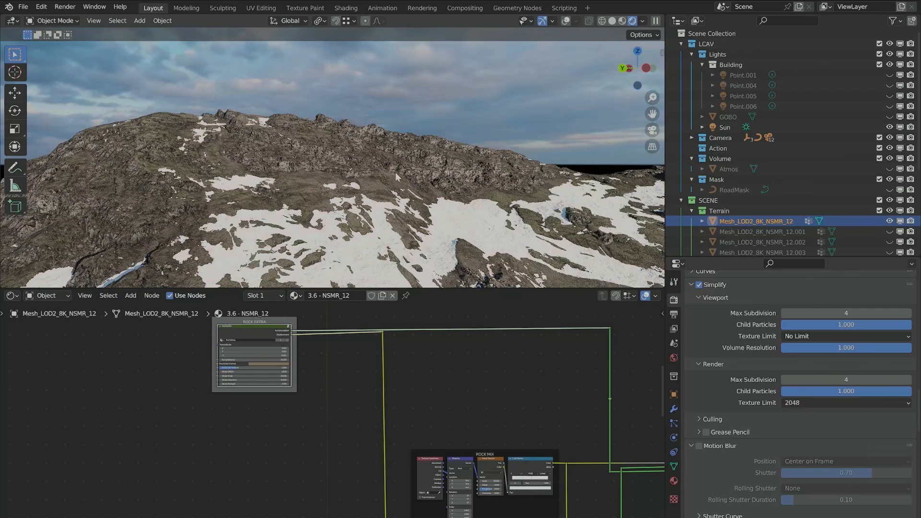
scroll(321, 212, down, 4)
middle_drag(322, 212, 418, 229)
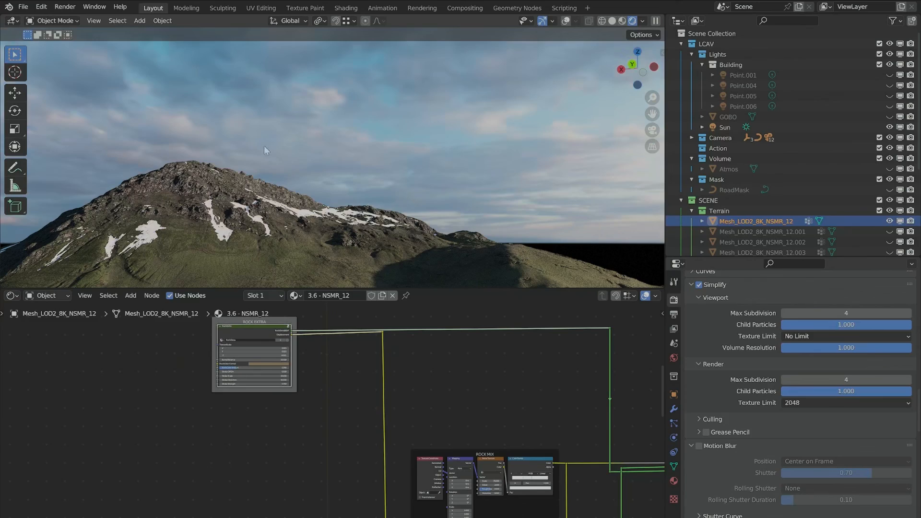
middle_drag(267, 150, 364, 166)
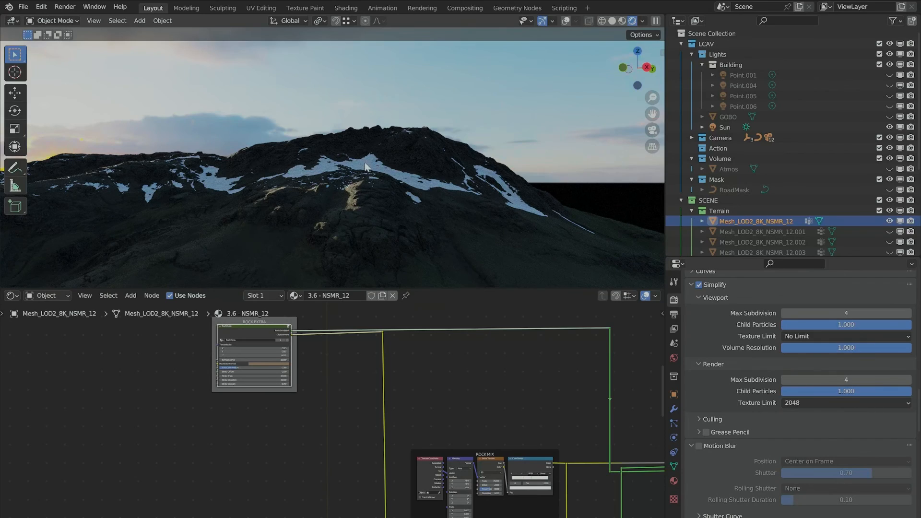
middle_drag(322, 151, 343, 190)
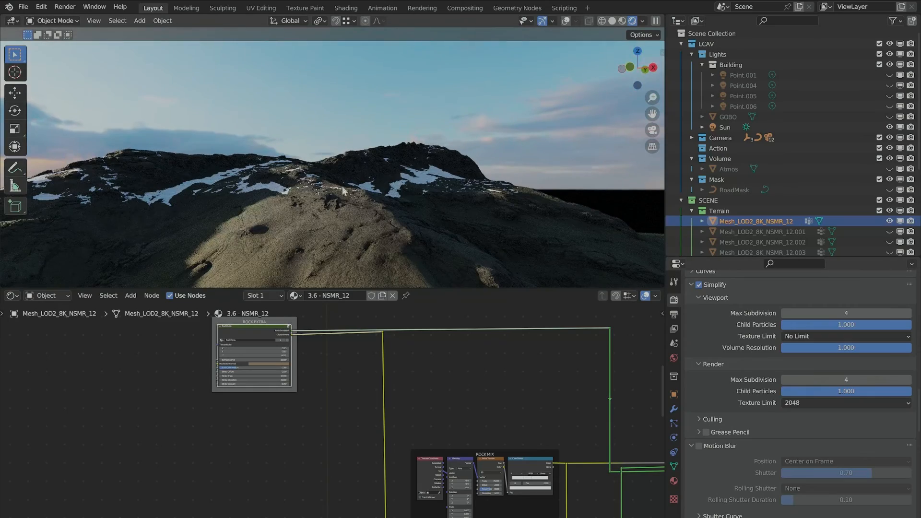
middle_drag(369, 251, 424, 204)
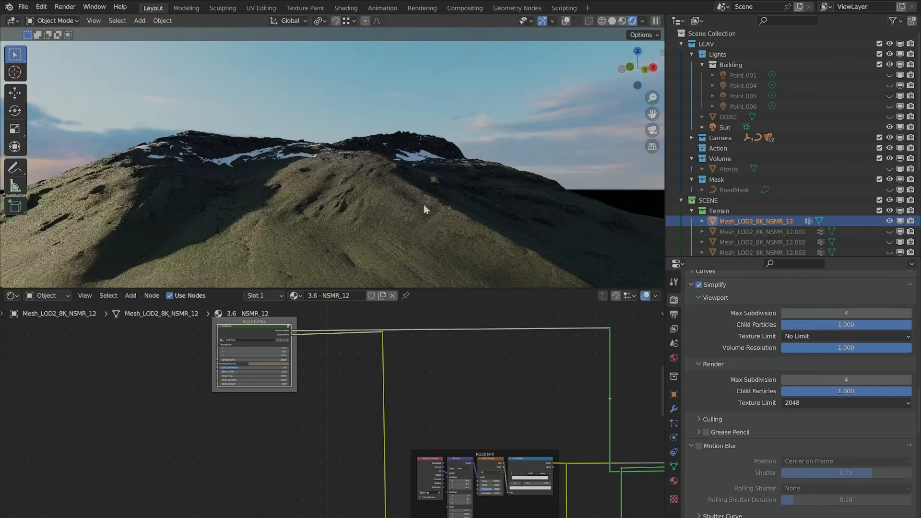
middle_drag(365, 205, 352, 226)
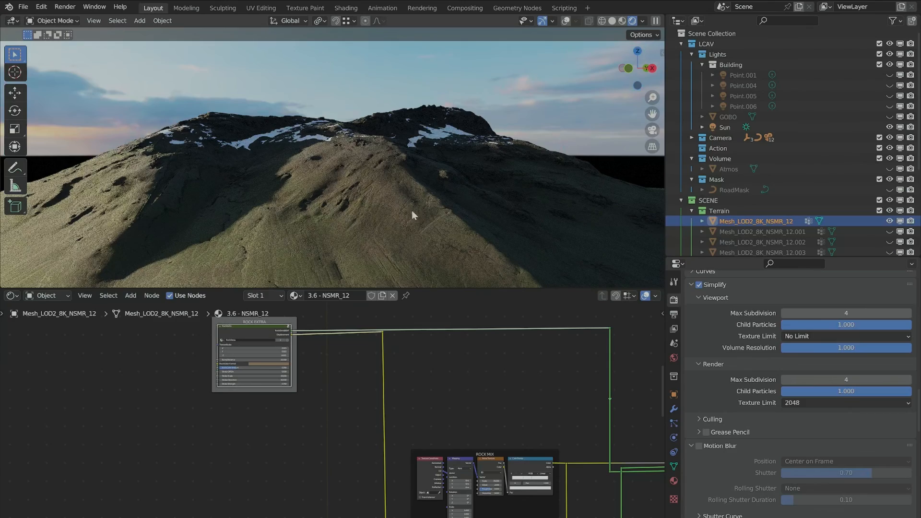
Make the hidden Mesh_LOD2_8K_NSMT_17 terrain visible in the viewport.
scroll(408, 221, down, 1)
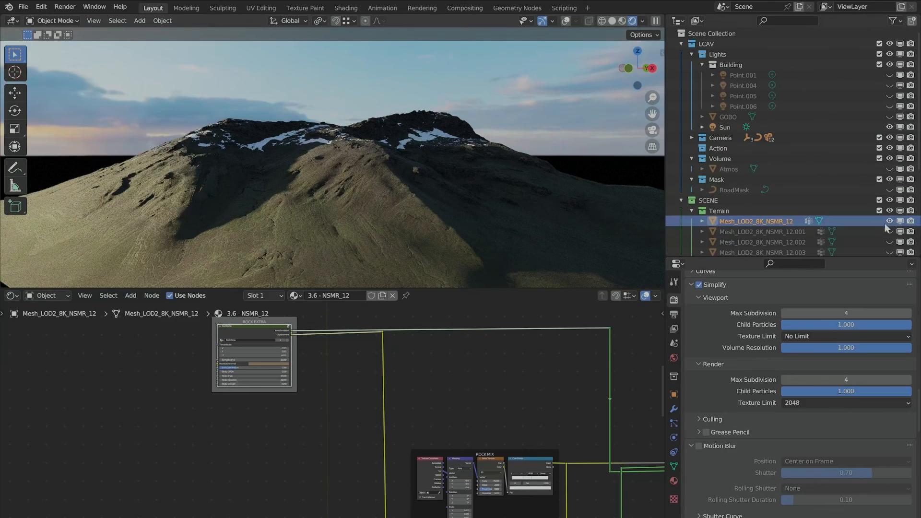
scroll(851, 204, down, 2)
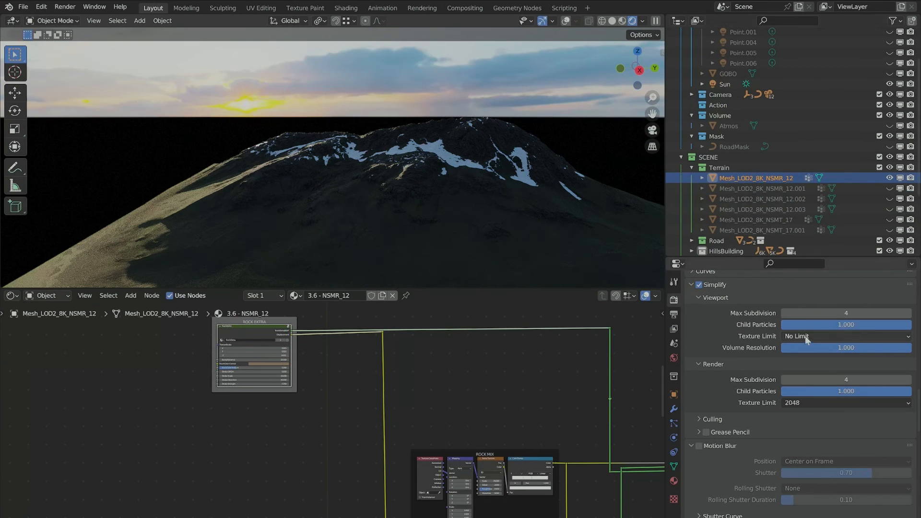
click(889, 220)
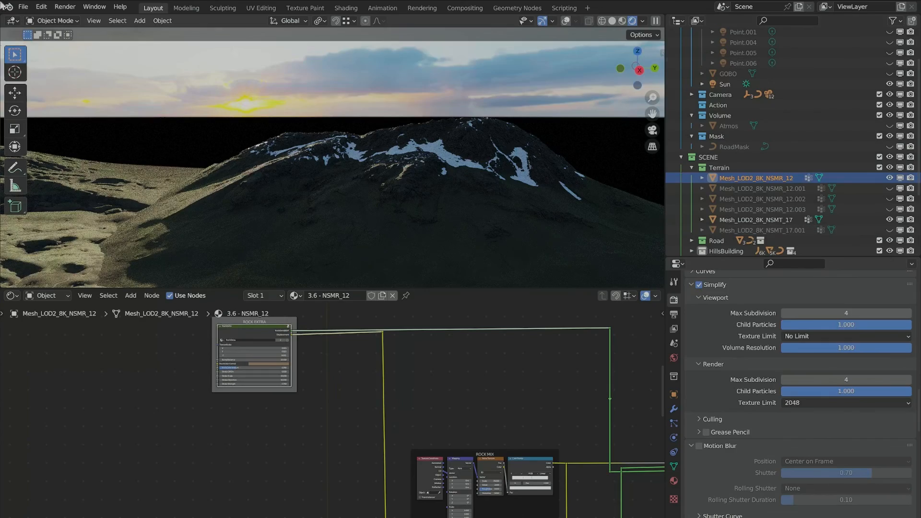
Examine the rocky cliffs and shaded slopes of the displayed terrains, both close up and from far away.
middle_drag(114, 195, 380, 245)
scroll(285, 200, up, 5)
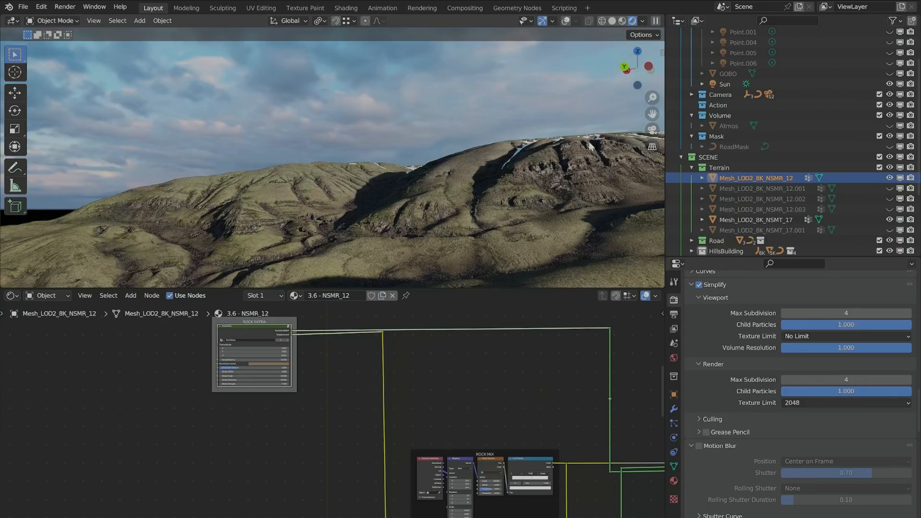
middle_drag(550, 174, 439, 232)
scroll(439, 232, down, 3)
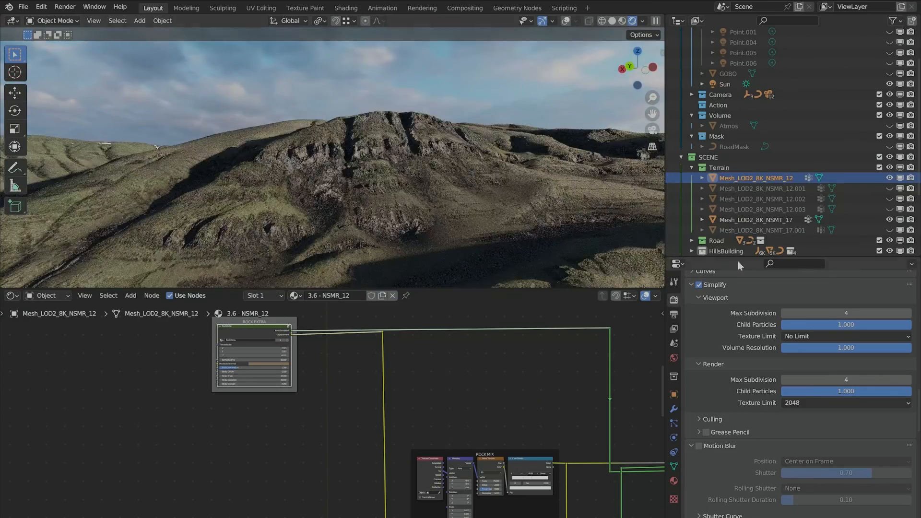
middle_drag(308, 222, 203, 151)
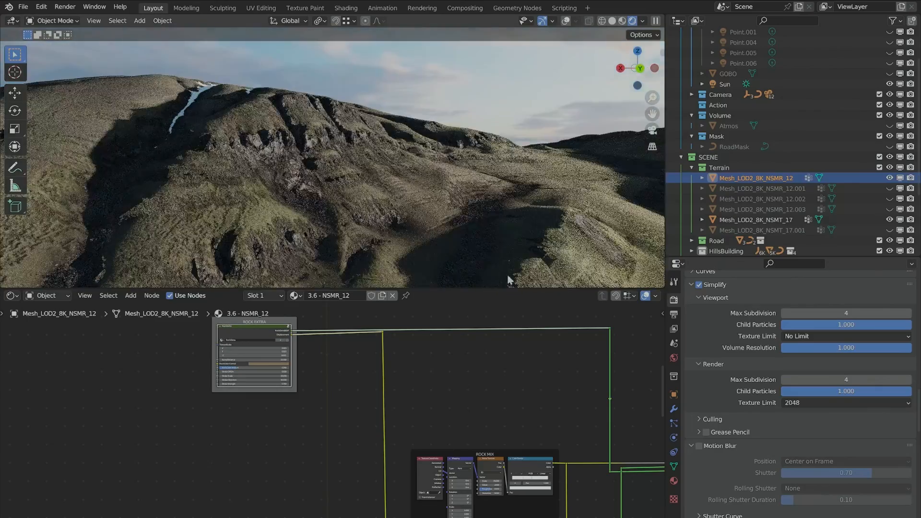
scroll(246, 192, up, 3)
middle_drag(246, 192, 153, 97)
key(KP_0)
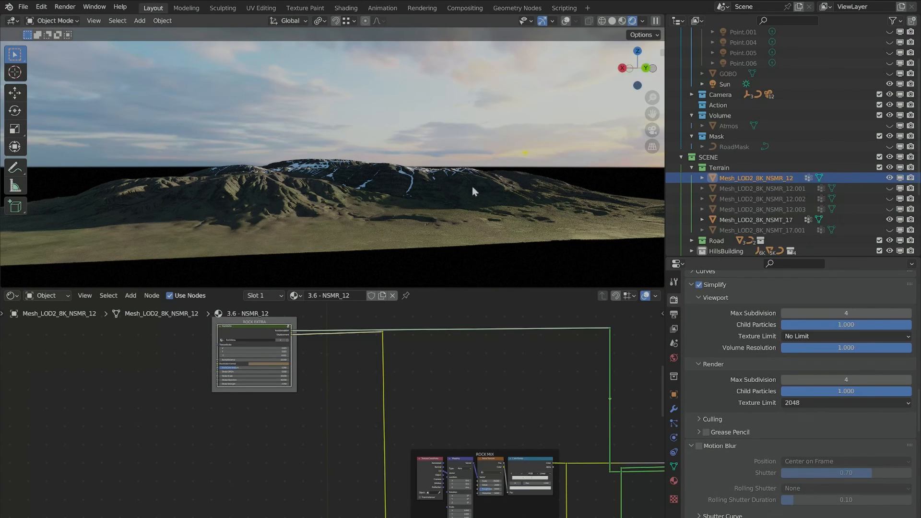
Examine the eroded grassy slopes, gullies and snow-covered ridges of the terrain from above and around its edges.
middle_drag(472, 186, 4, 112)
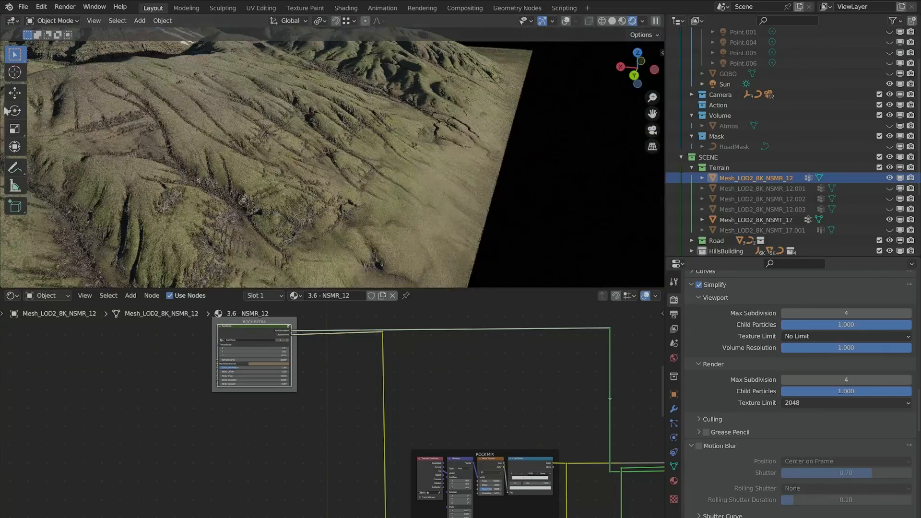
scroll(343, 212, up, 3)
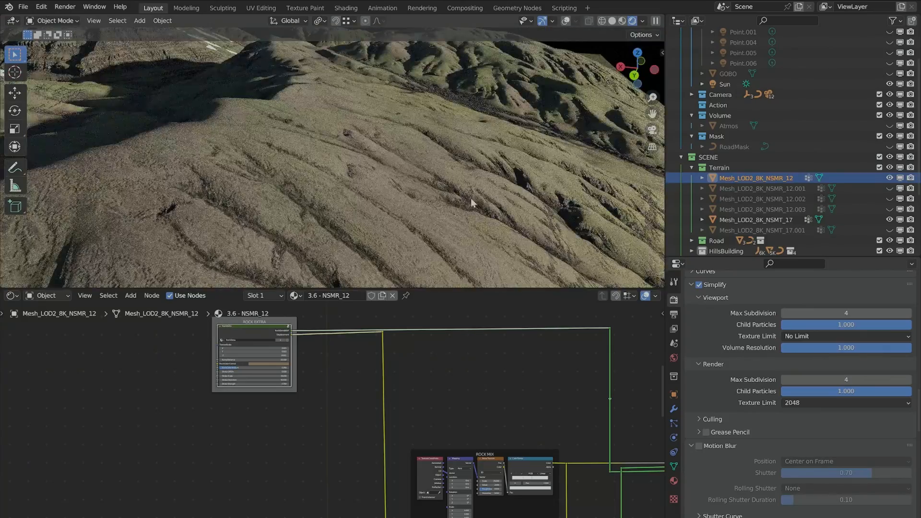
scroll(415, 214, up, 2)
middle_drag(415, 214, 507, 152)
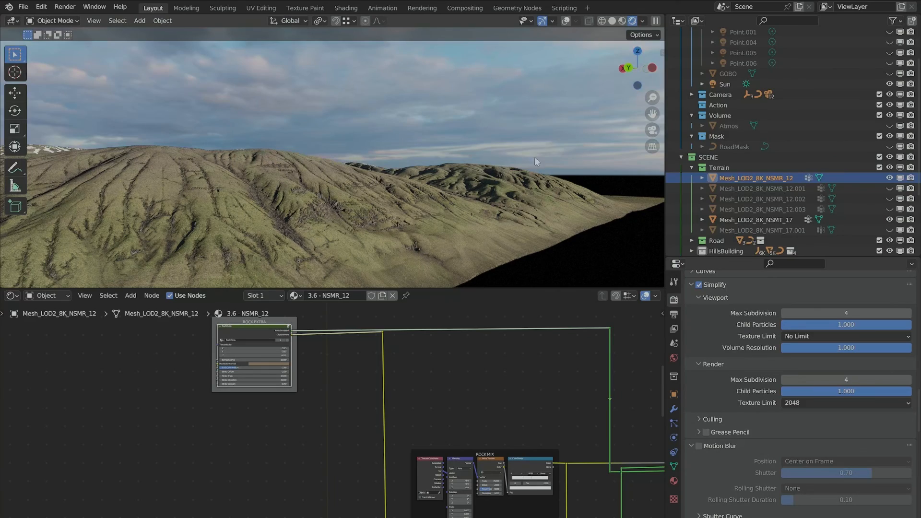
scroll(537, 187, down, 3)
middle_drag(537, 187, 358, 245)
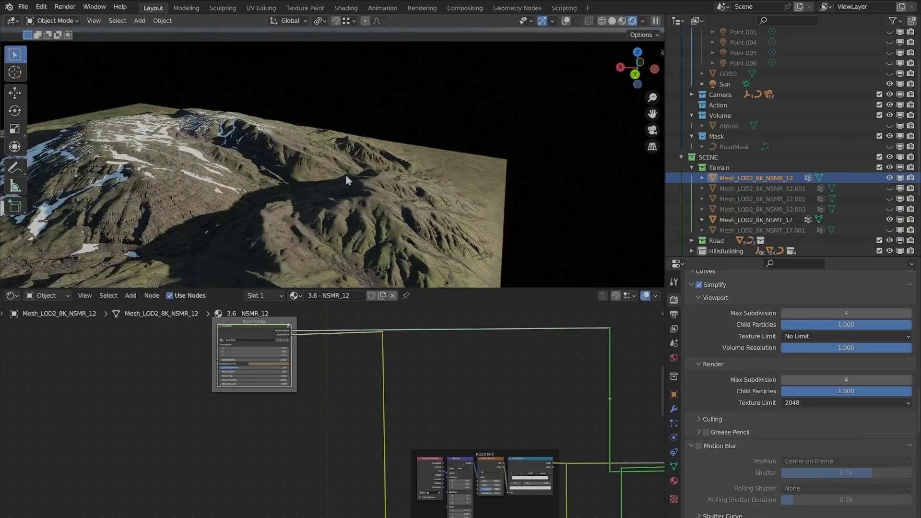
middle_drag(216, 208, 486, 140)
scroll(440, 234, down, 4)
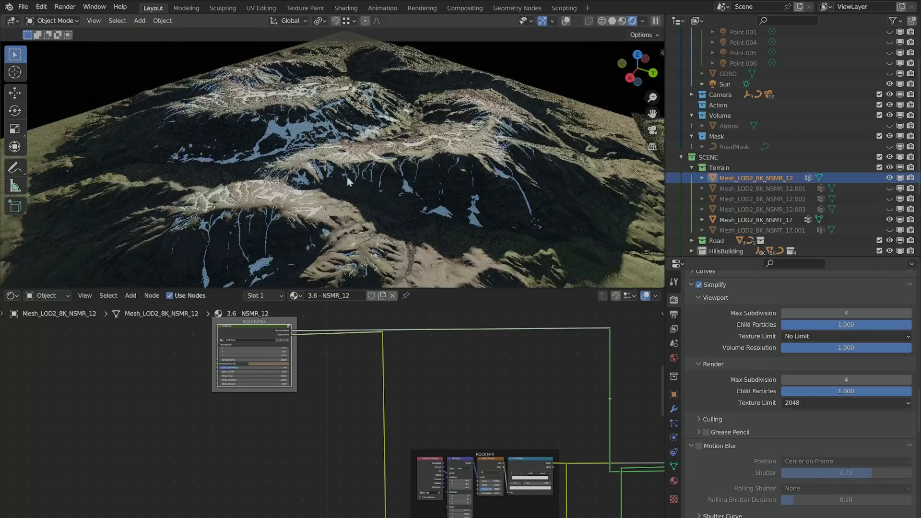
middle_drag(422, 186, 470, 201)
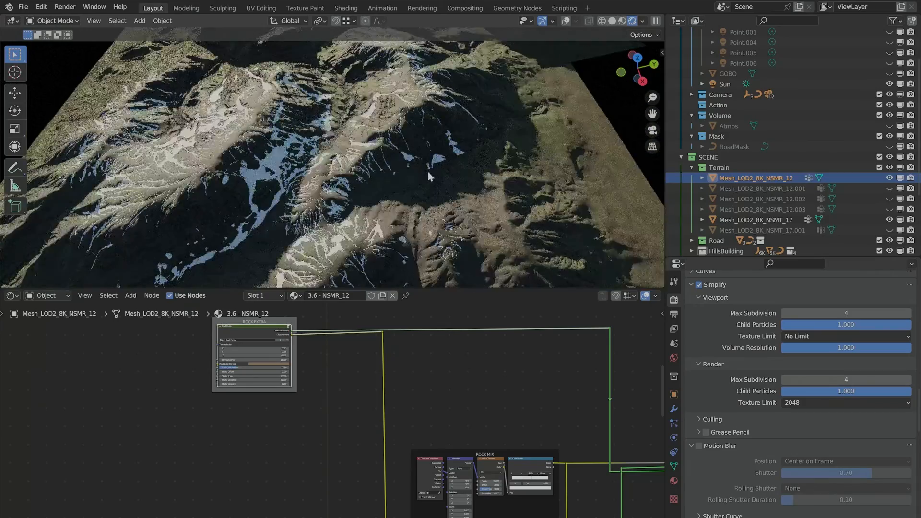
scroll(430, 174, down, 5)
scroll(345, 158, up, 4)
middle_drag(344, 158, 402, 123)
scroll(309, 192, up, 3)
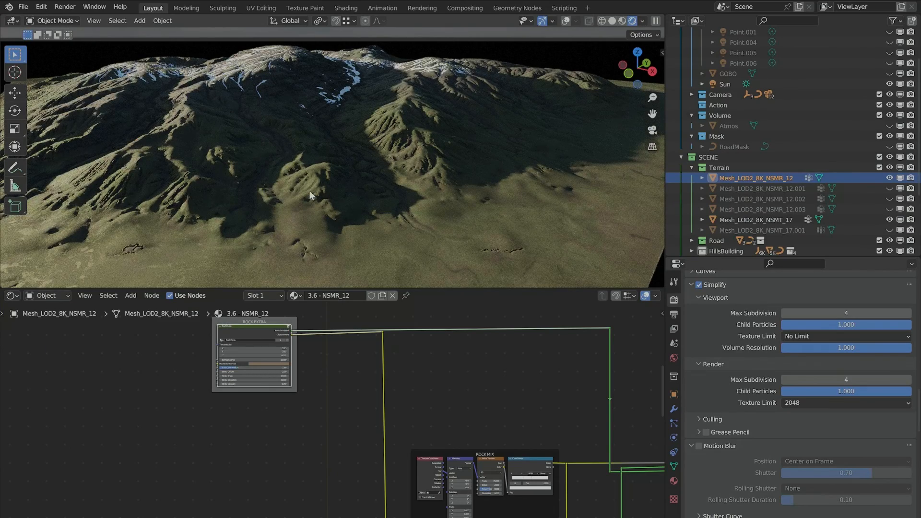
middle_drag(309, 191, 257, 196)
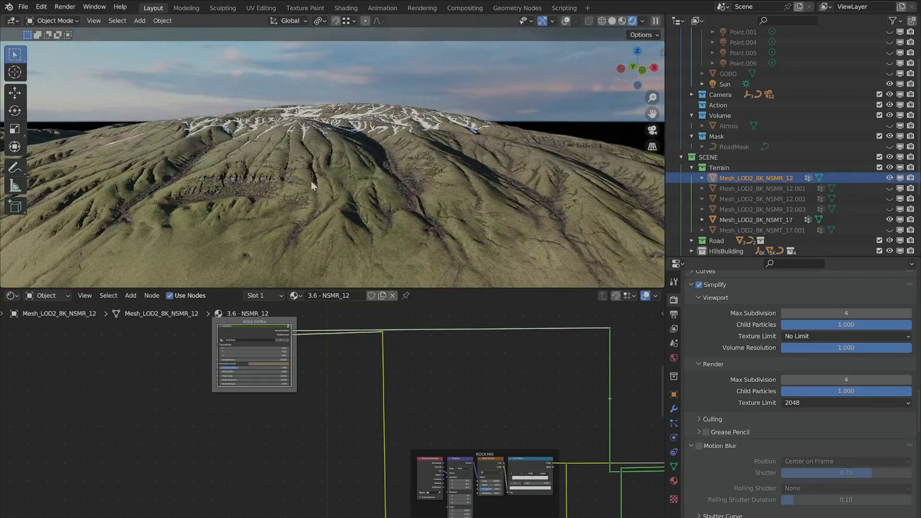
Examine the snow-capped summit and shaded grassy gullies of the rendered terrain from several more angles.
mouse_move(312, 186)
shift+middle_down()
mouse_move(343, 211)
mouse_move(309, 196)
shift+middle_up()
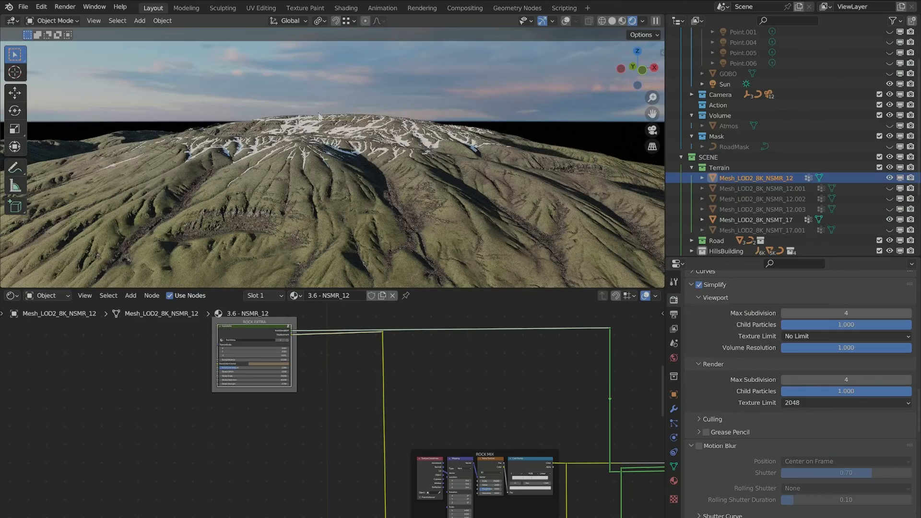
mouse_move(345, 155)
middle_down()
mouse_move(252, 202)
mouse_move(375, 198)
mouse_move(229, 234)
mouse_move(376, 217)
mouse_move(345, 185)
mouse_move(355, 165)
middle_up()
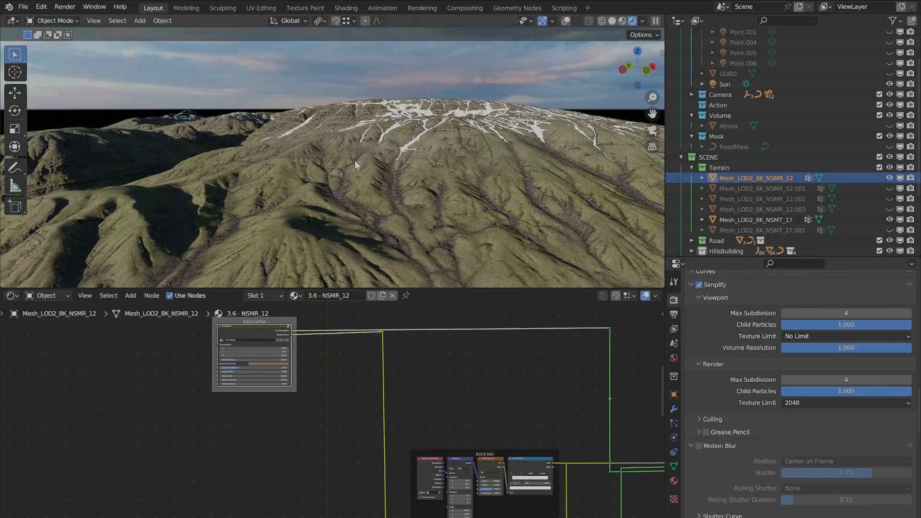
scroll(188, 192, up, 4)
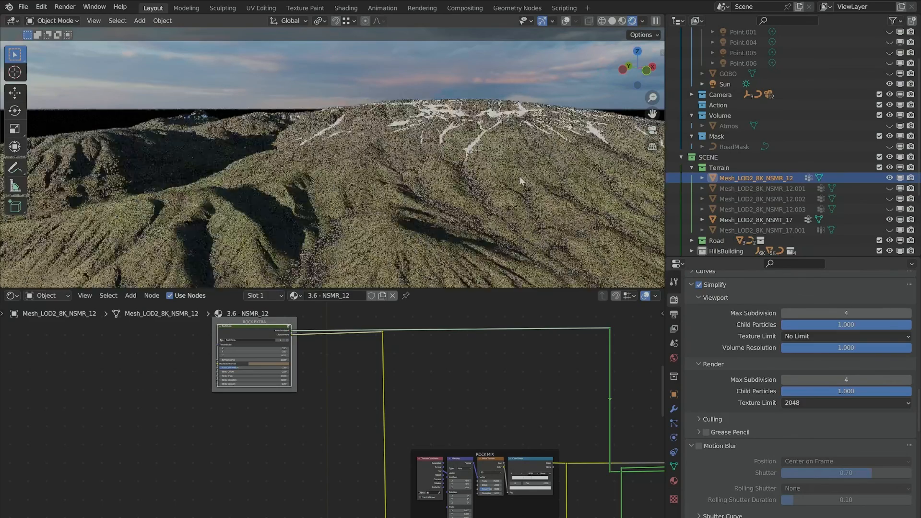
shift+middle_drag(192, 206, 375, 251)
middle_drag(293, 245, 389, 215)
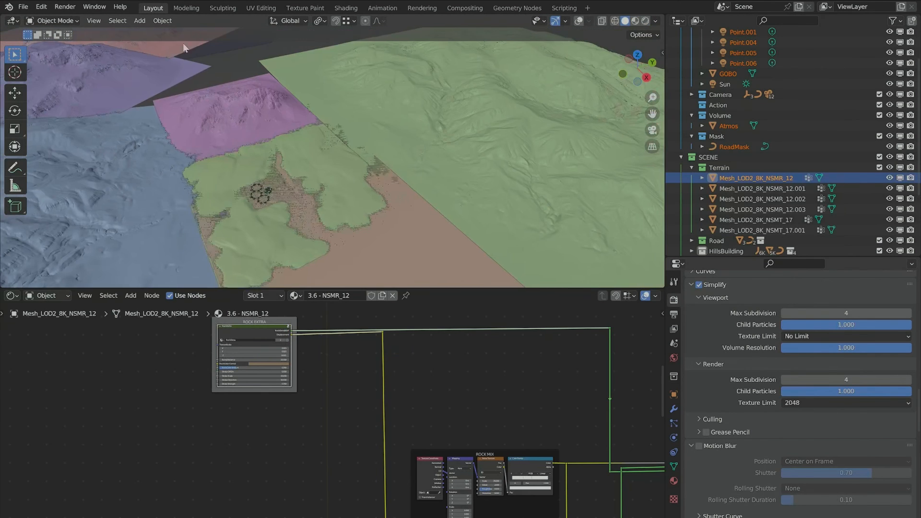
Select the Sun light and set the Simplify viewport texture limit to 1024.
middle_drag(183, 43, 432, 133)
scroll(384, 163, up, 6)
scroll(749, 86, up, 3)
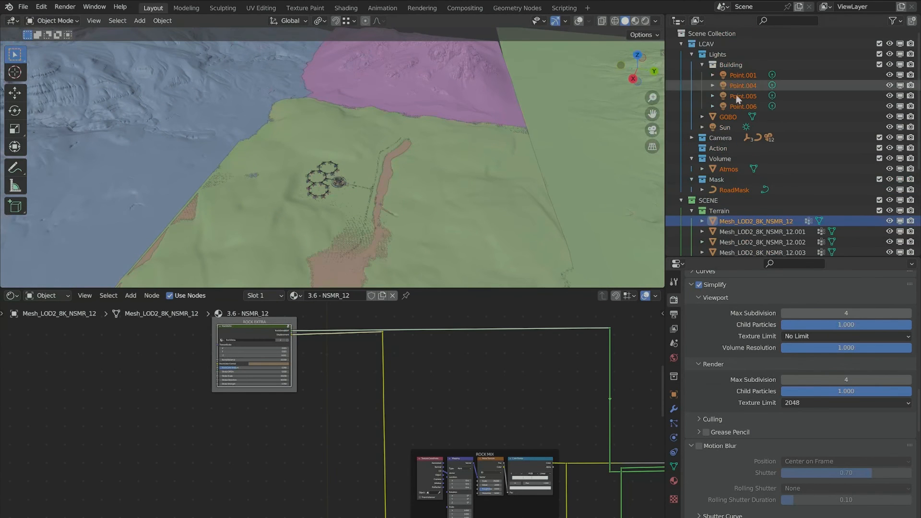
click(726, 128)
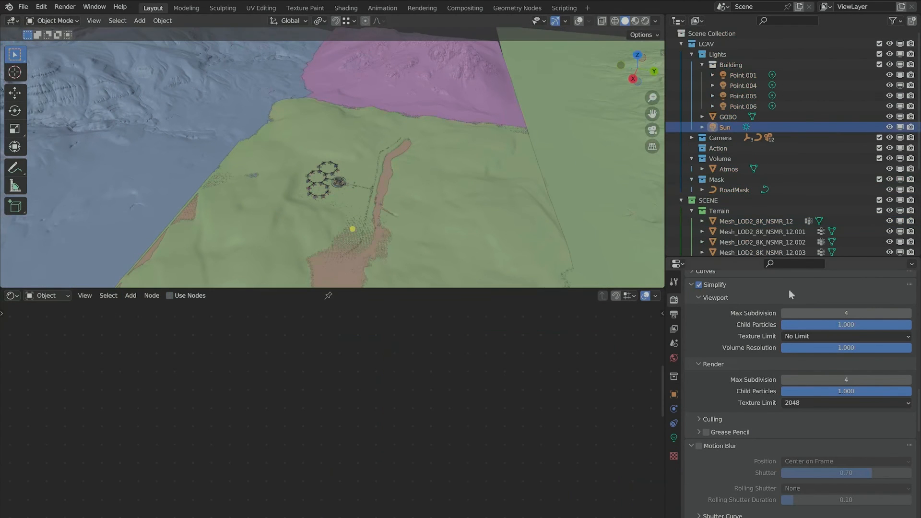
click(830, 336)
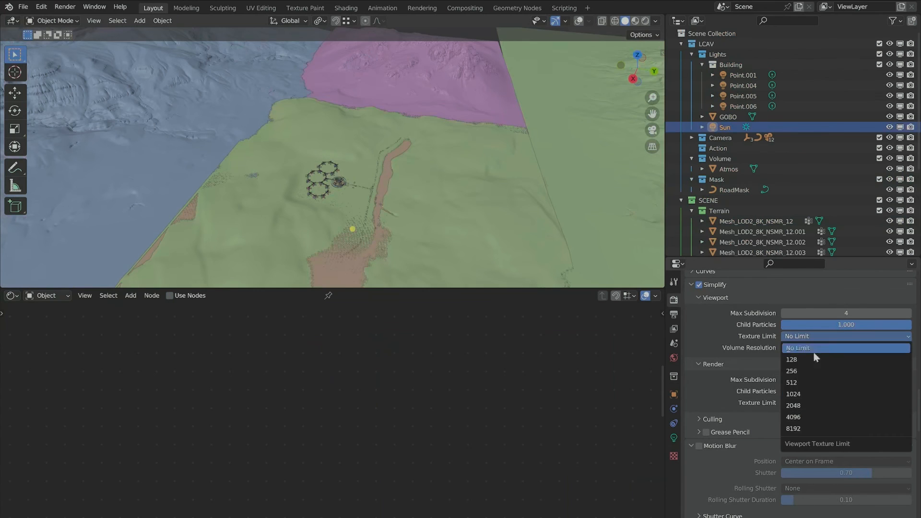
click(803, 395)
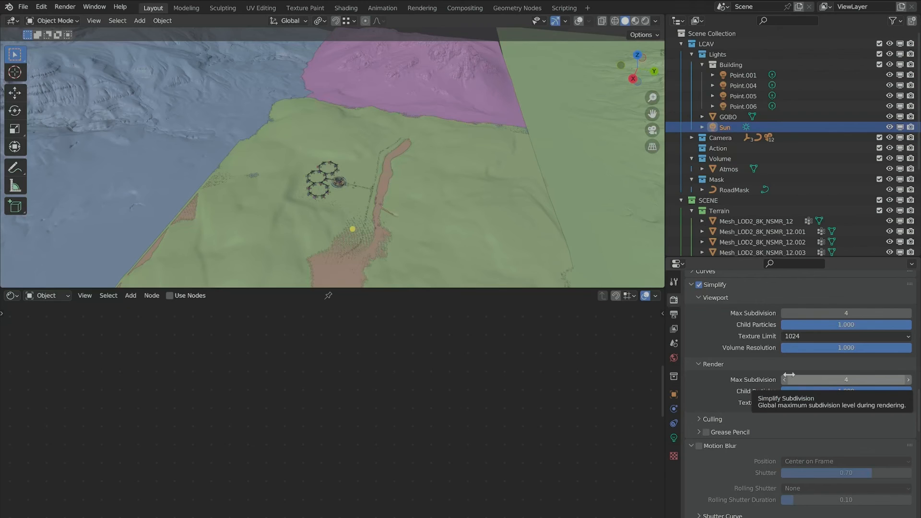
Open the Sun's light properties and inspect its color as Hex and HSV values.
click(674, 438)
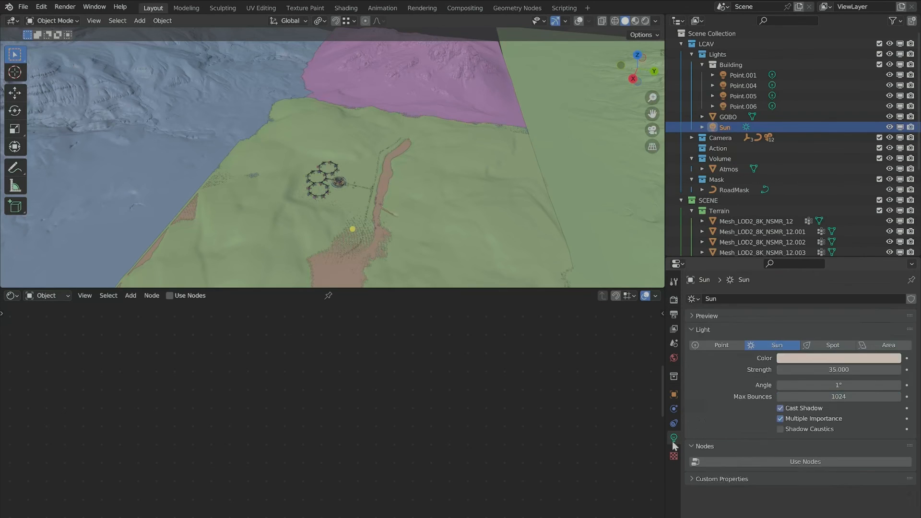
click(839, 358)
click(874, 308)
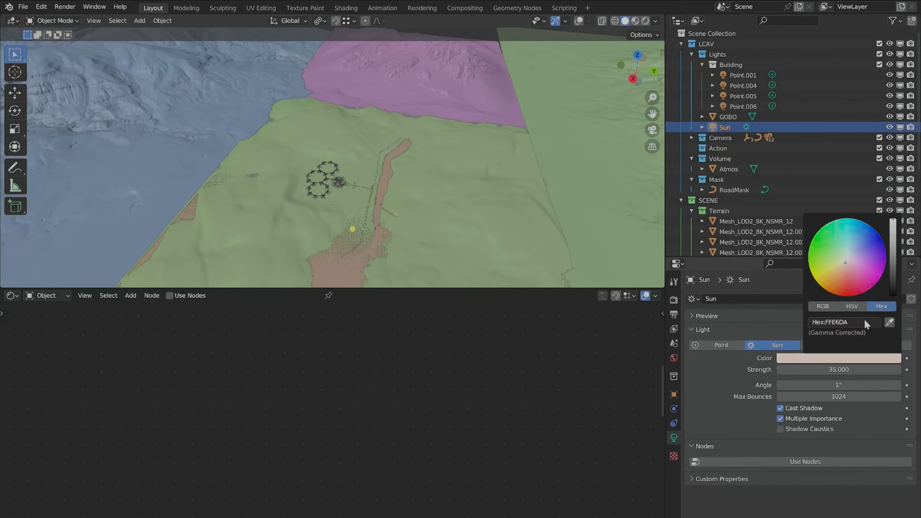
click(853, 307)
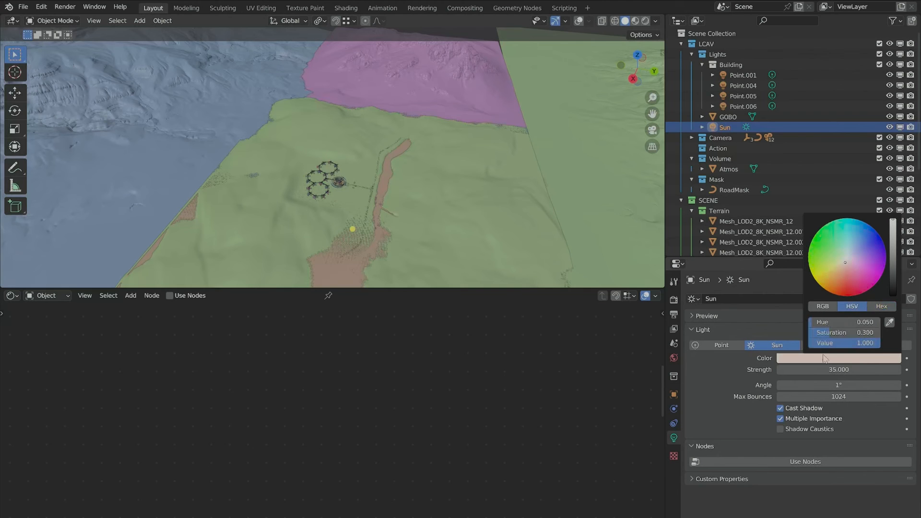
Select the RoadMask curve, turn on the viewport overlays and examine the curve's outline along the road.
middle_drag(612, 105, 259, 184)
shift+middle_drag(332, 183, 418, 139)
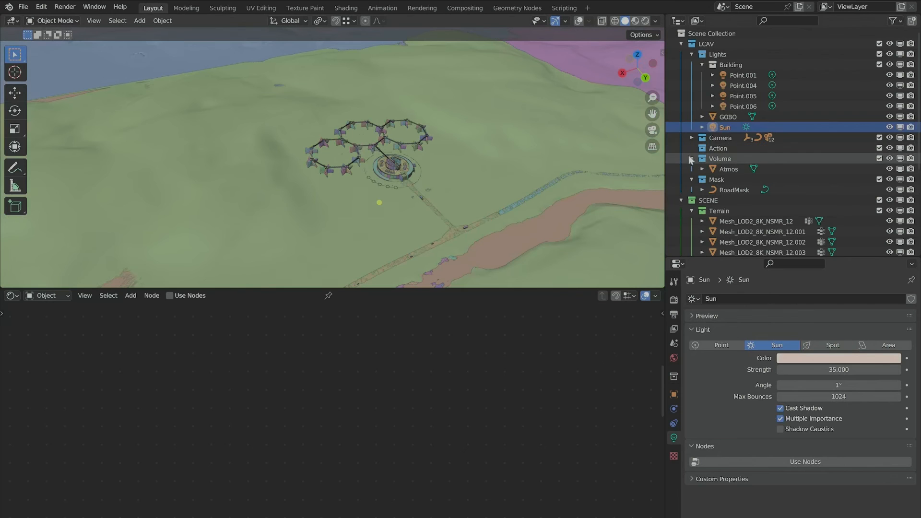
click(730, 190)
middle_drag(447, 175, 502, 33)
click(584, 20)
click(579, 21)
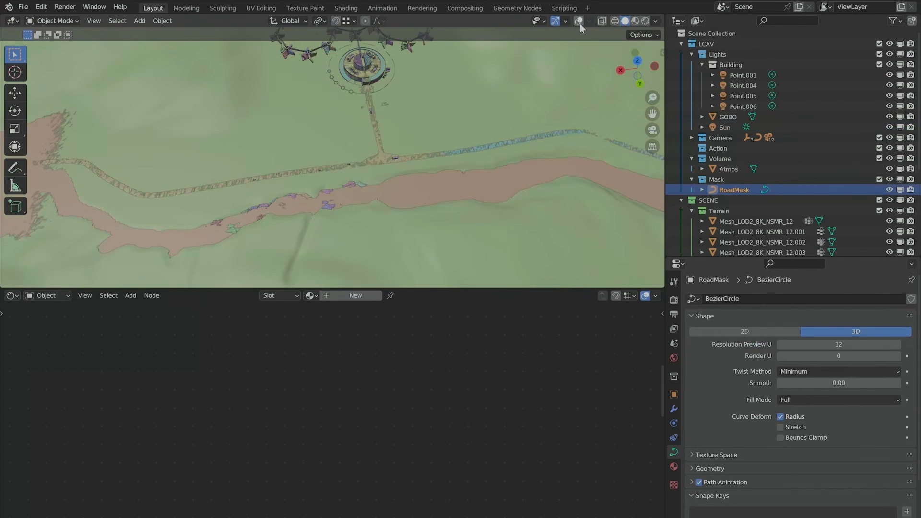
middle_drag(480, 96, 300, 221)
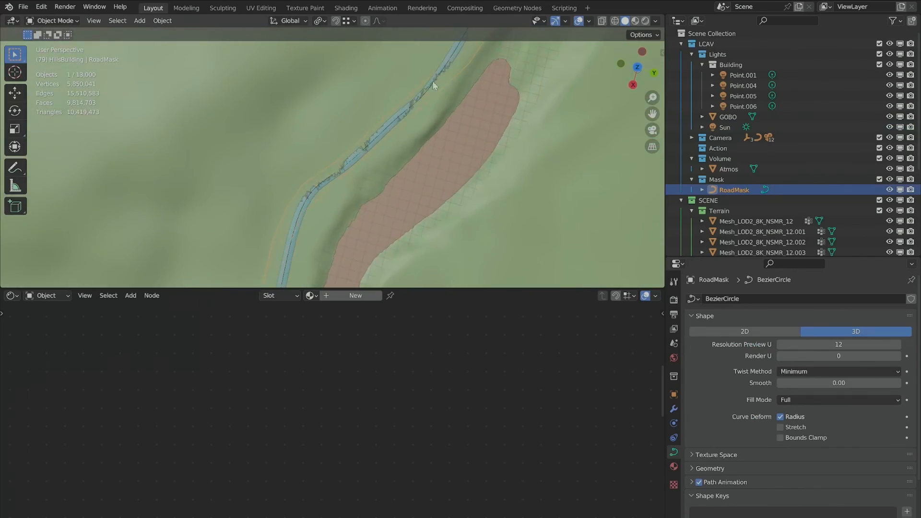
shift+middle_drag(433, 81, 393, 186)
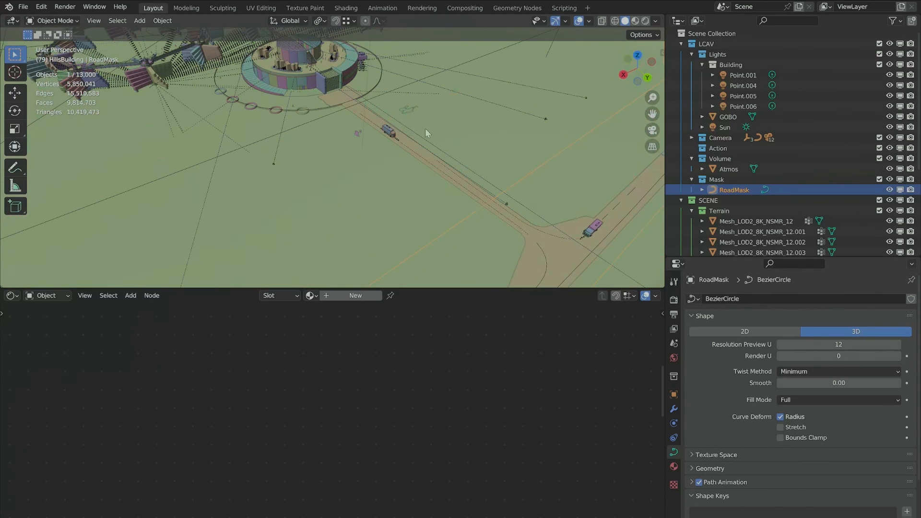
Hide the RoadMask curve in the viewport and show it again.
click(889, 190)
scroll(386, 183, up, 5)
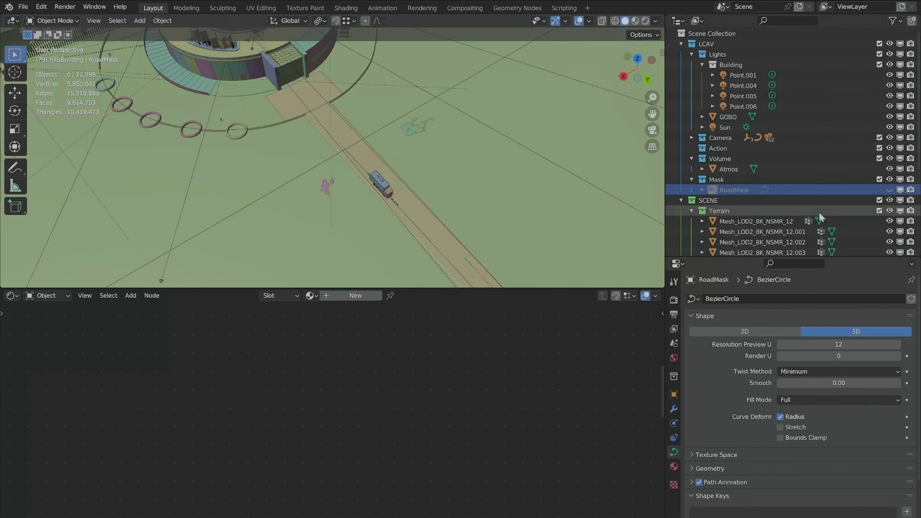
scroll(739, 180, down, 6)
click(890, 103)
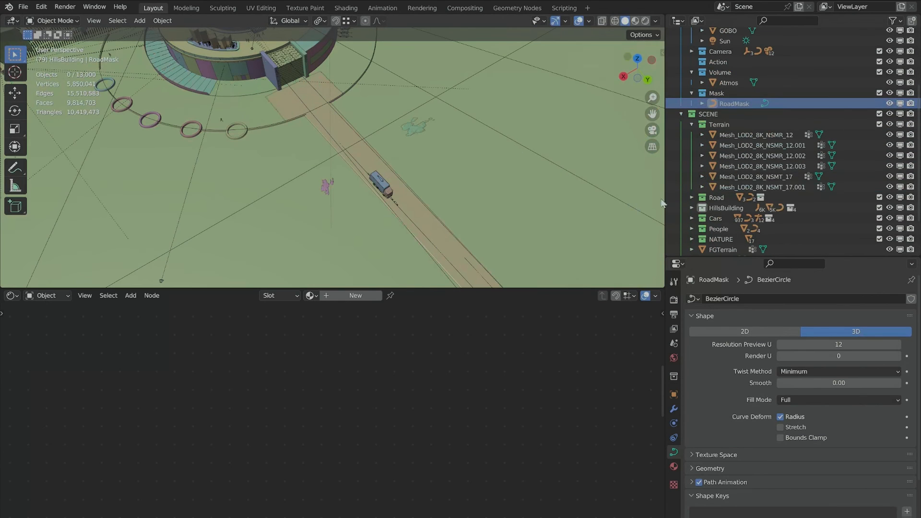
Collapse the SCENE, Volume and Lights collections, expand PROPS, and collapse its highpoly and lowpoly hemlock tree collections.
scroll(792, 135, up, 3)
click(681, 157)
click(692, 158)
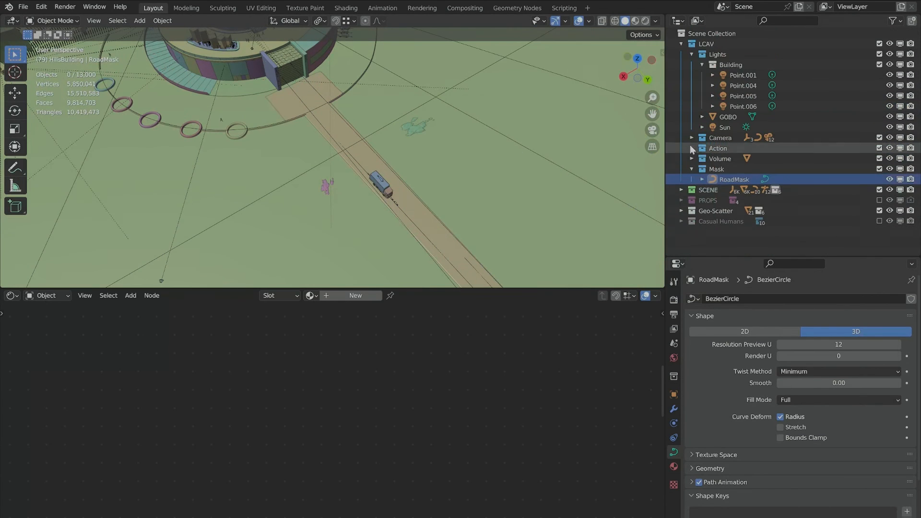
click(692, 54)
click(681, 128)
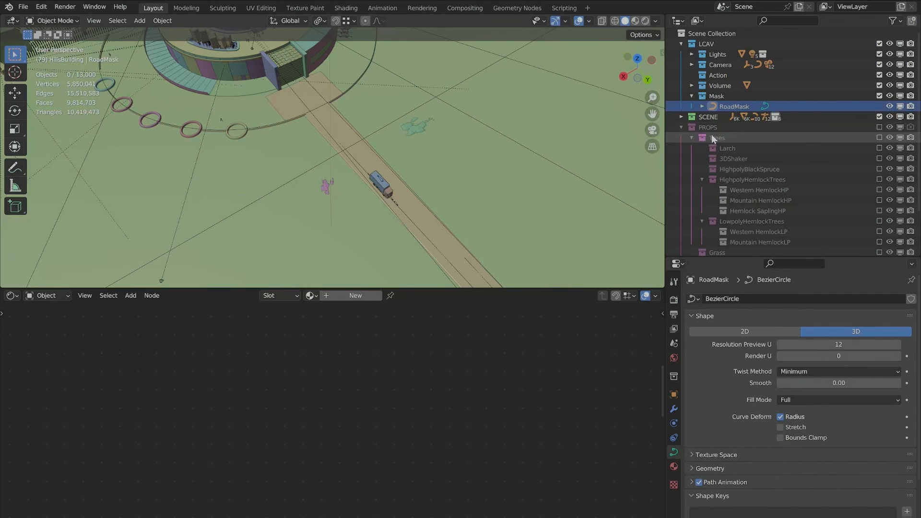
click(702, 180)
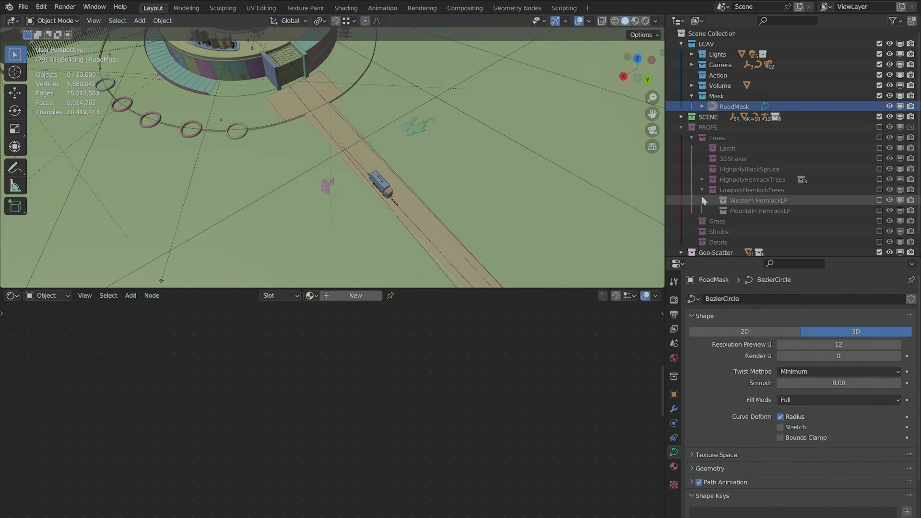
click(702, 190)
Include the PROPS collection and its Trees collection in the view layer and look over the tree models beside the road.
click(879, 127)
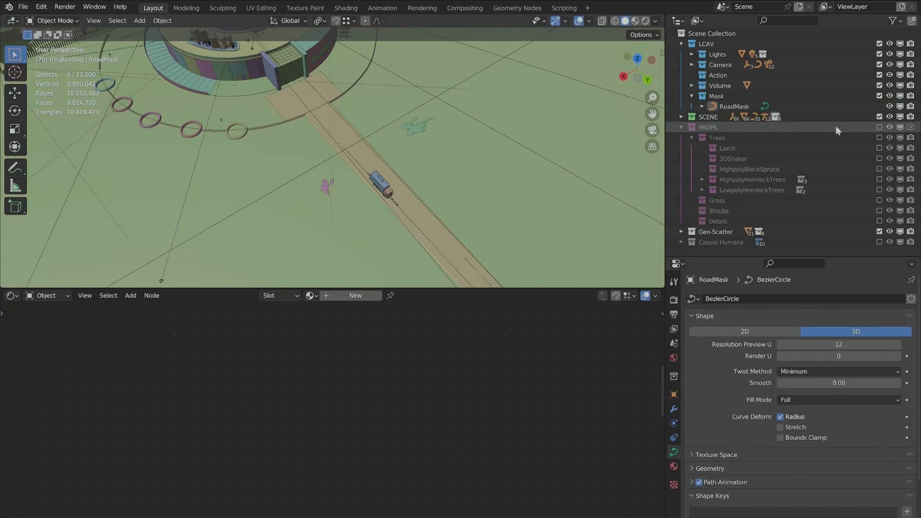
click(714, 140)
middle_drag(384, 139, 472, 167)
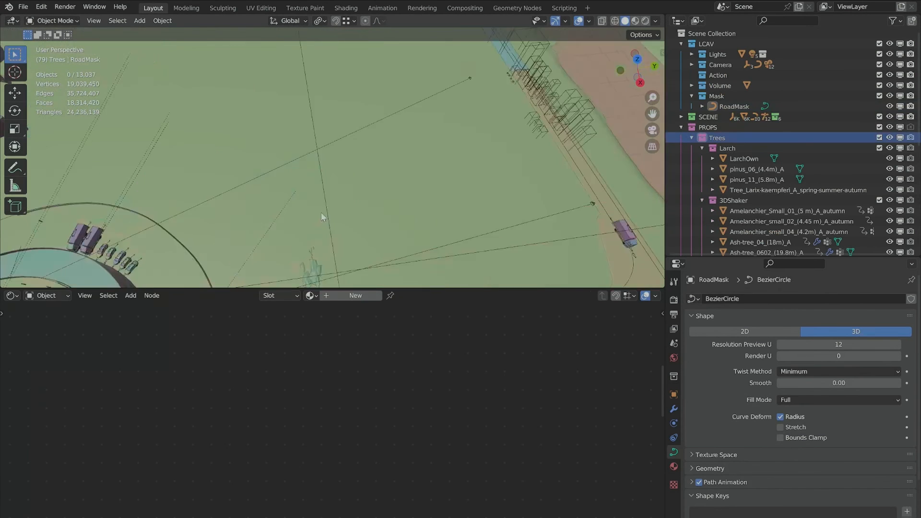
shift+middle_drag(413, 200, 289, 273)
middle_drag(355, 170, 413, 172)
scroll(766, 144, down, 10)
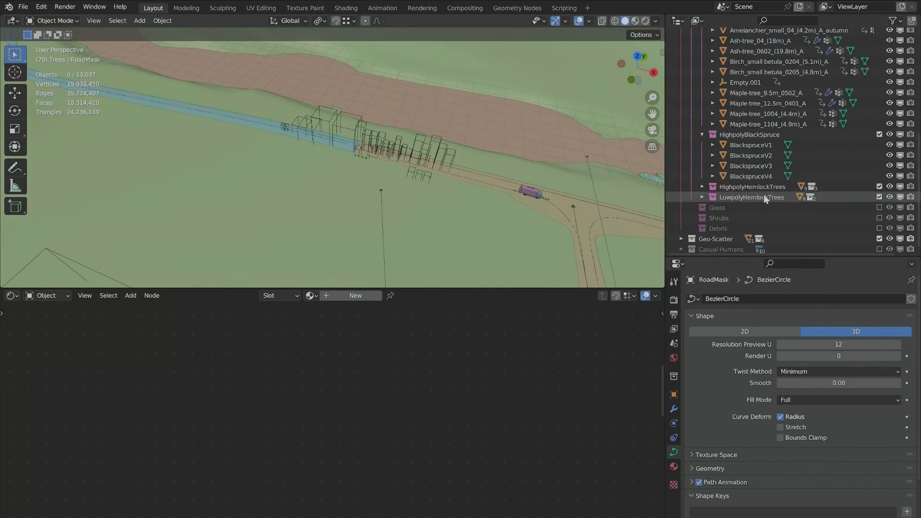
Include the Grass, Shrubs and Debris collections in the view layer and collapse the Shrubs and Debris object lists.
click(879, 204)
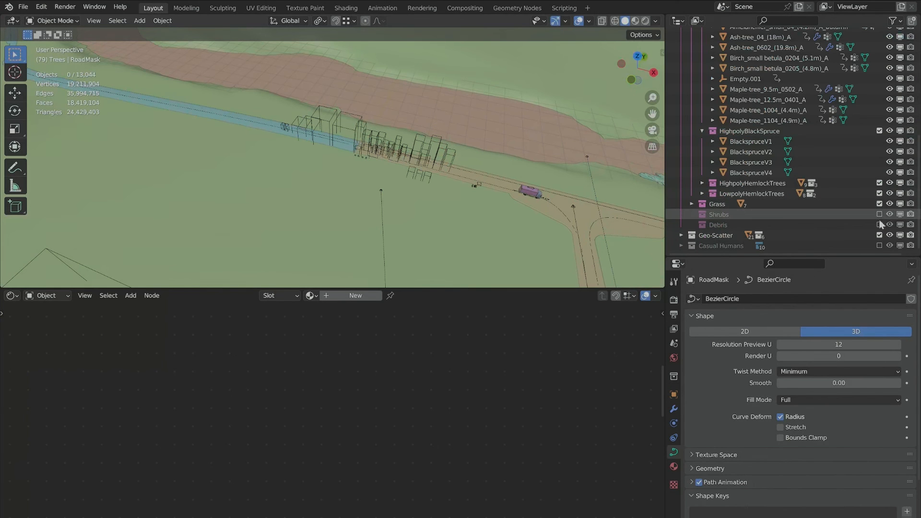
click(880, 214)
click(881, 213)
click(879, 214)
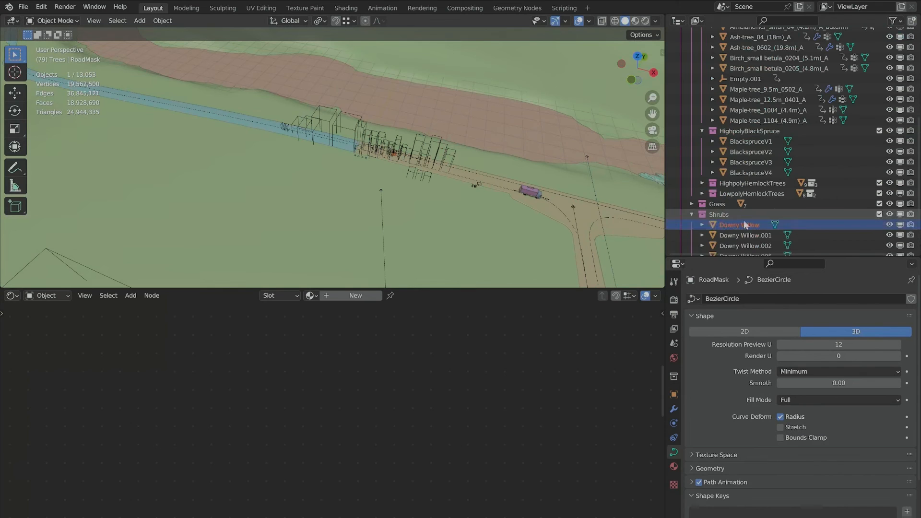
scroll(786, 201, down, 2)
click(691, 185)
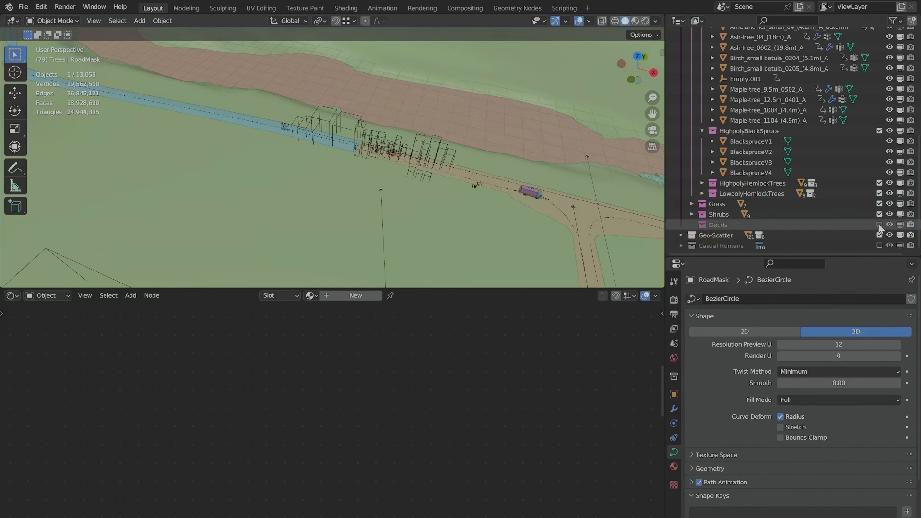
click(879, 224)
click(692, 225)
Select all objects of the PROPS collection and isolate them by hiding everything unselected.
scroll(741, 132, up, 8)
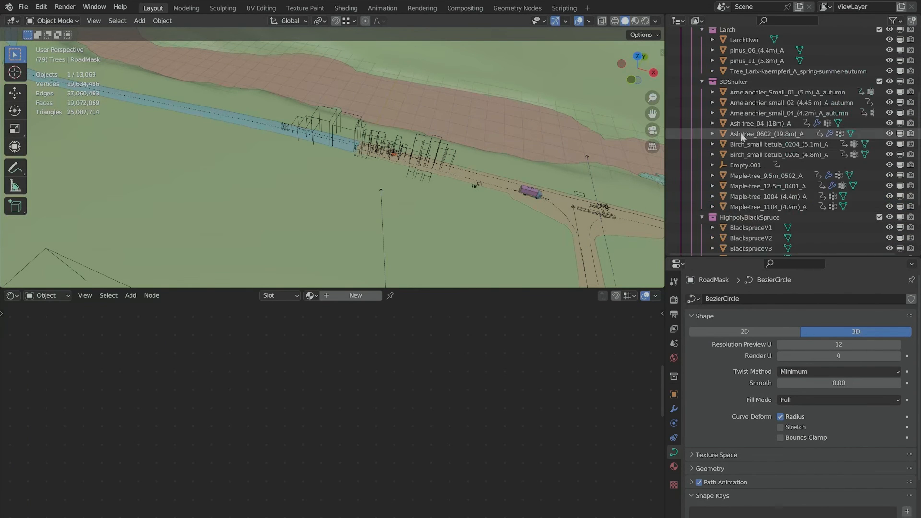
right_click(714, 94)
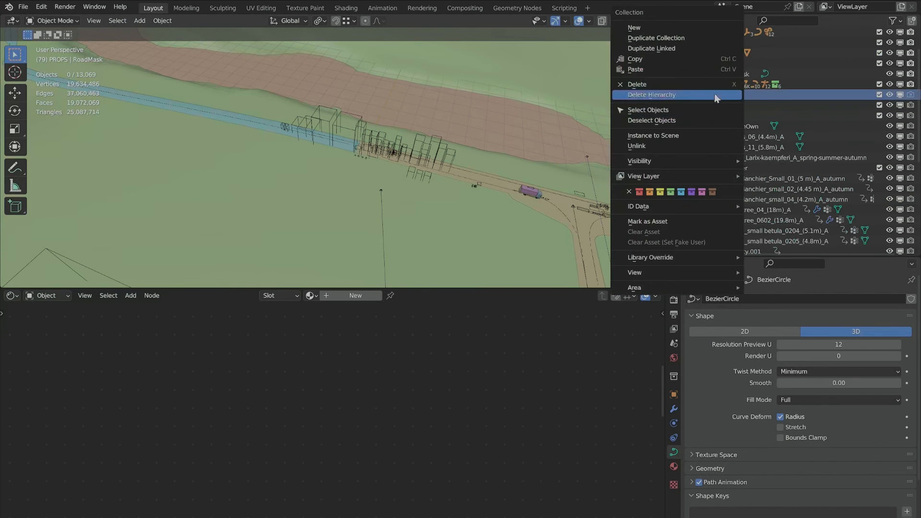
click(648, 110)
key(shift+h)
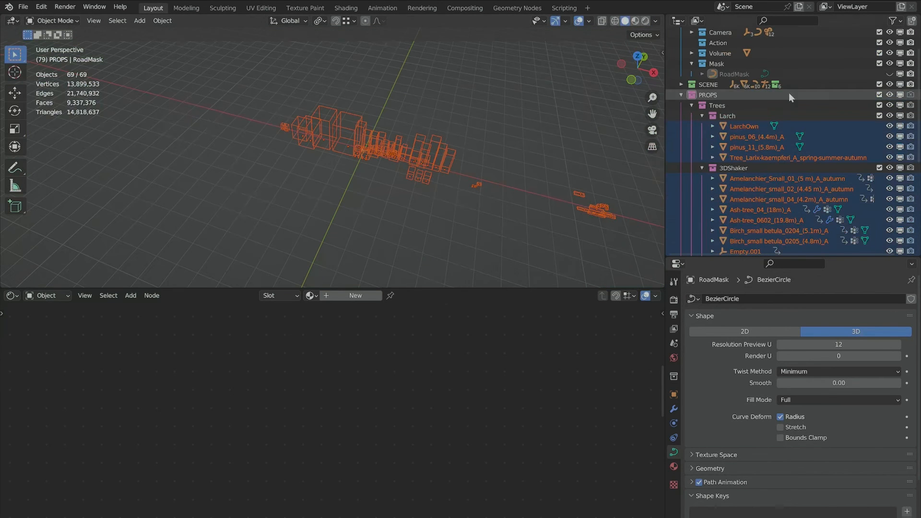
Expand the Lights collection and make the hidden Sun light visible again.
scroll(789, 93, up, 3)
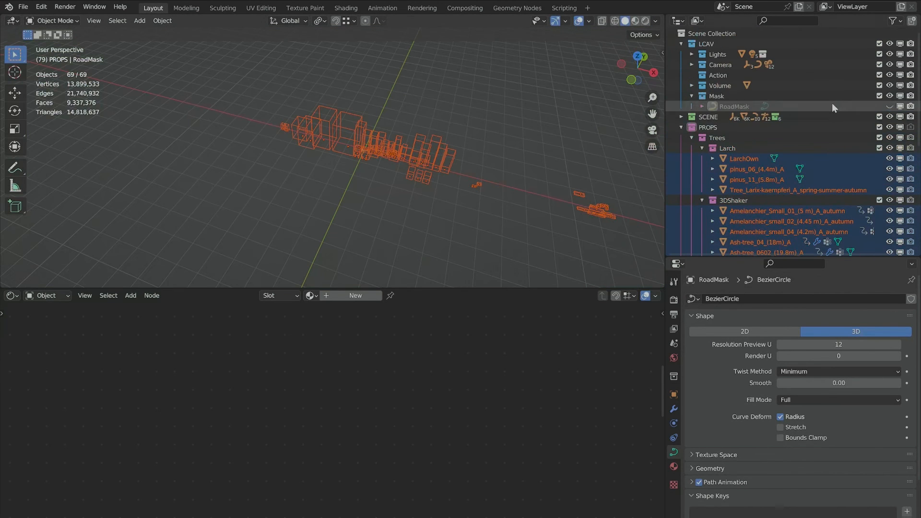
click(692, 54)
click(890, 127)
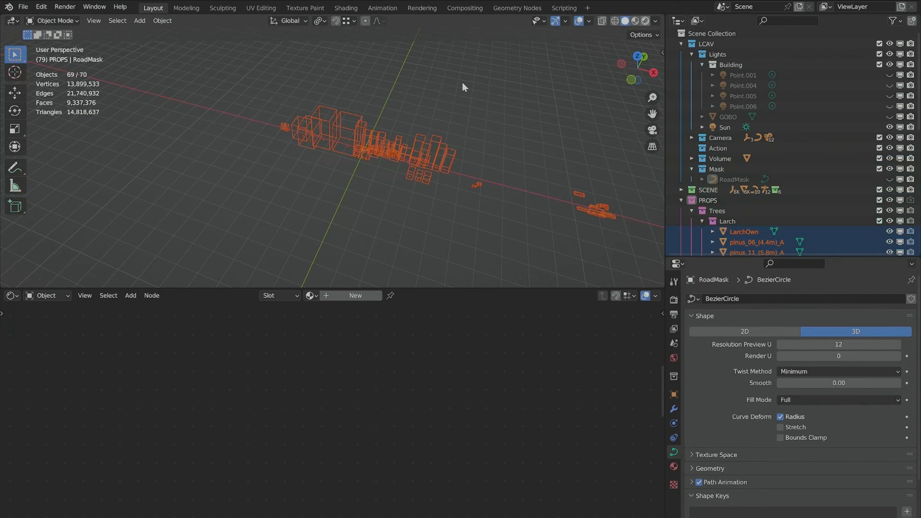
Switch the viewport to rendered shading, turn off the overlays and examine the isolated tree models up close.
key(z)
key(8)
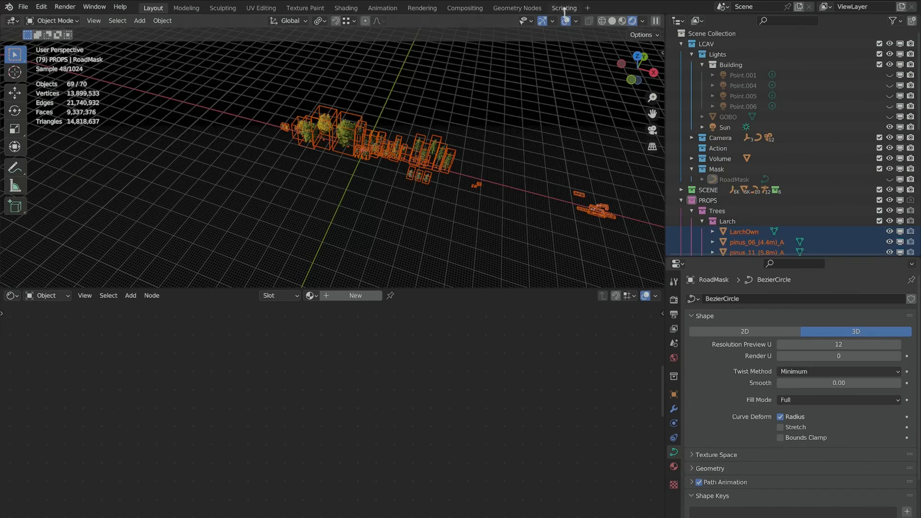
click(566, 20)
middle_drag(535, 58, 417, 164)
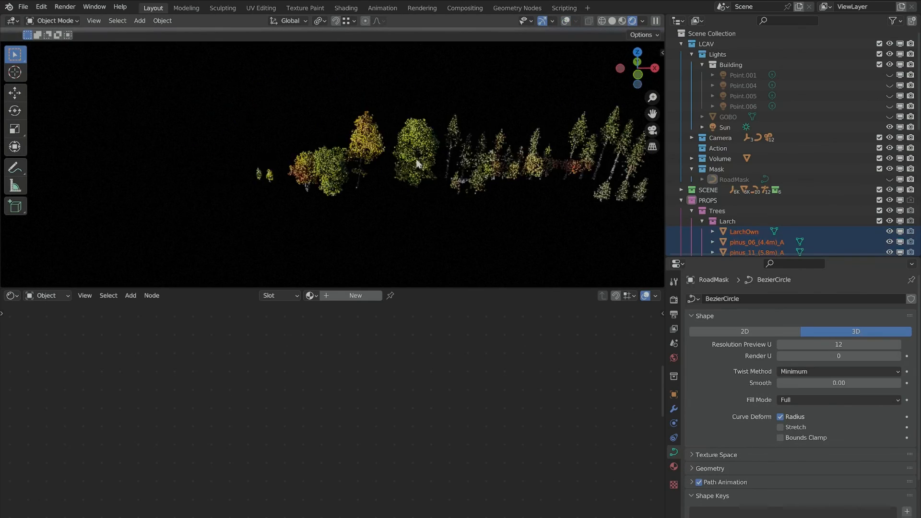
scroll(427, 161, up, 3)
middle_drag(409, 88, 456, 187)
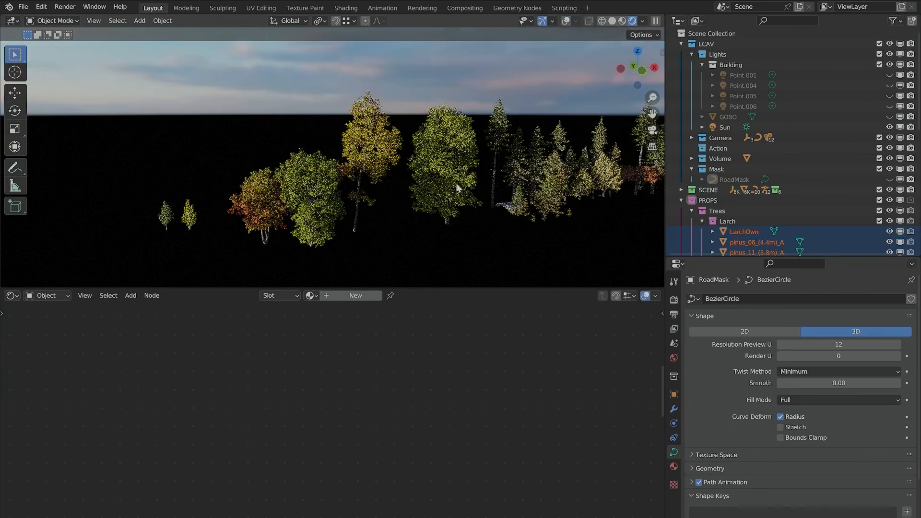
middle_drag(362, 179, 407, 134)
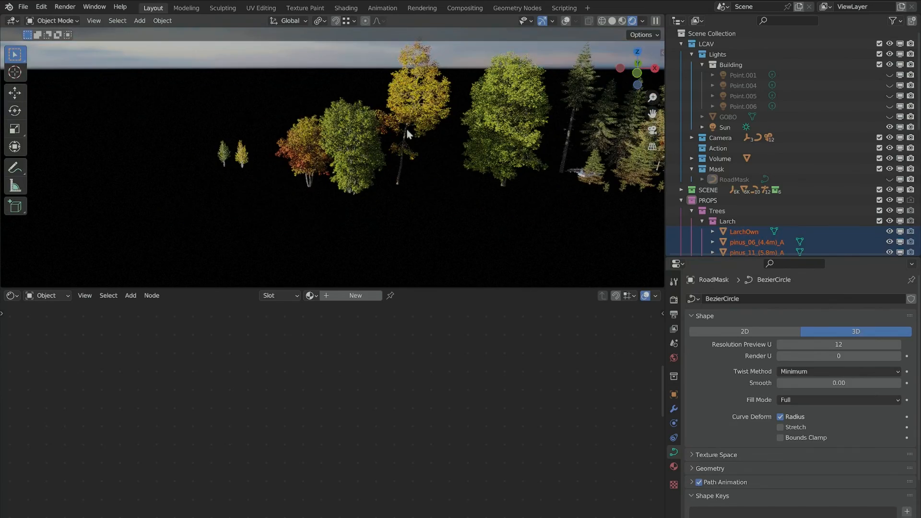
Clear the selection of all PROPS objects so that no tree remains selected.
scroll(309, 189, up, 4)
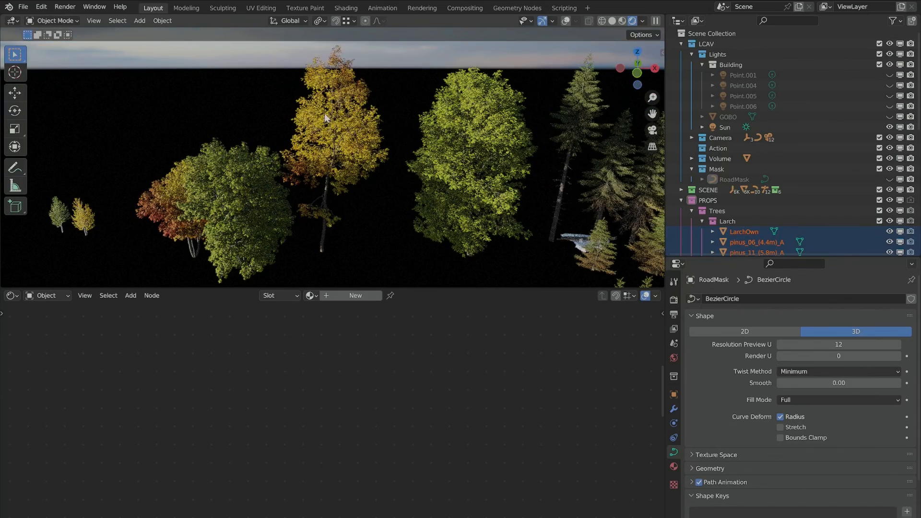
scroll(323, 86, down, 4)
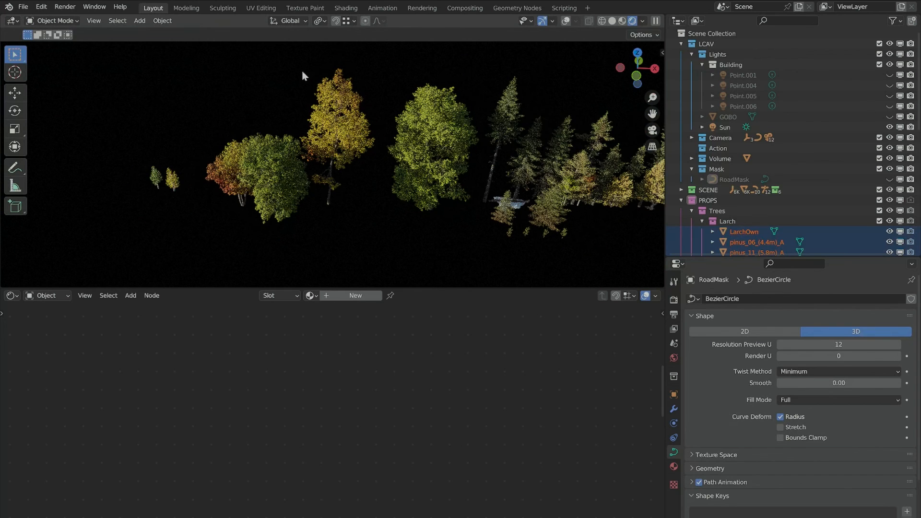
scroll(758, 197, down, 5)
scroll(759, 197, down, 1)
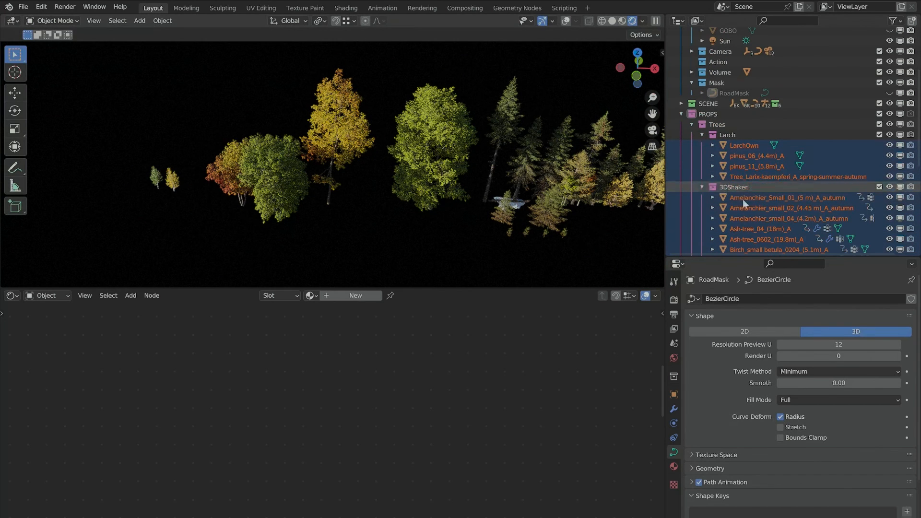
click(379, 200)
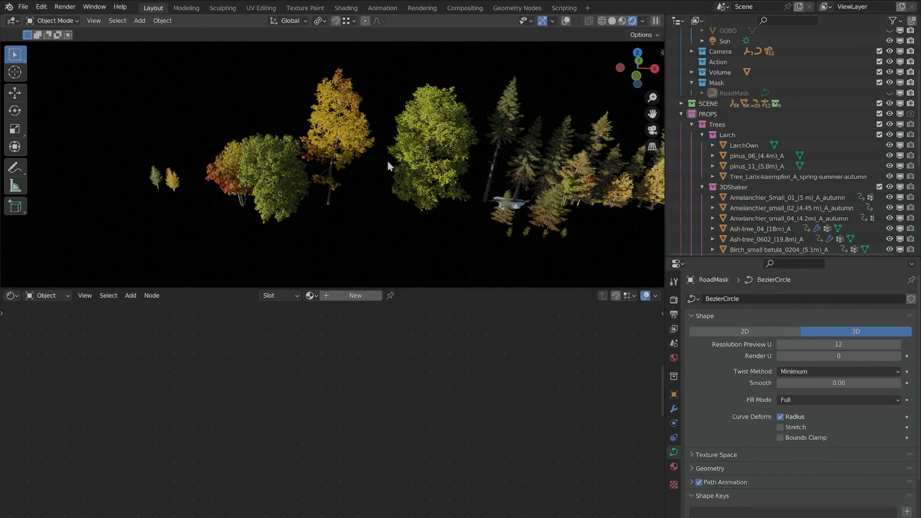
Select Ash-tree_0602_(19.8m)_A in the 3DShaker collection and show the material properties of its ASHLEAFMAIN leaf material.
middle_drag(348, 163, 346, 216)
scroll(346, 216, down, 5)
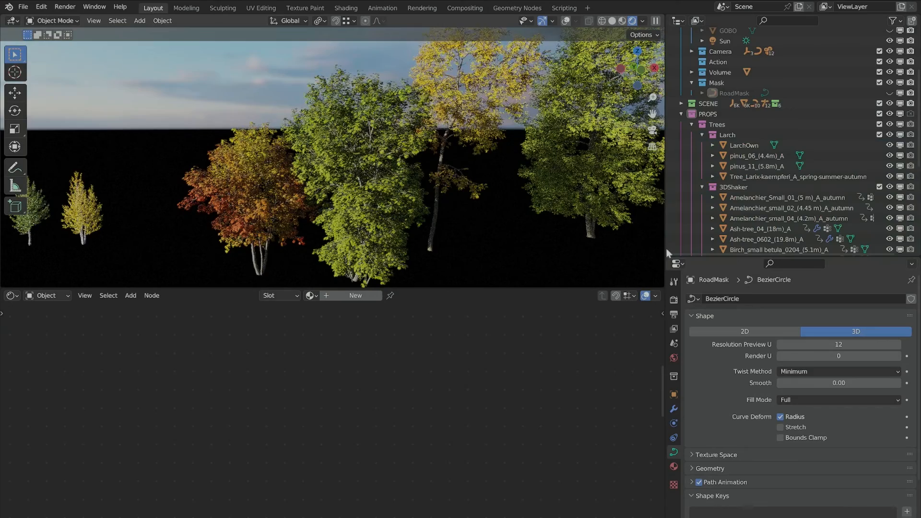
middle_drag(201, 225, 360, 202)
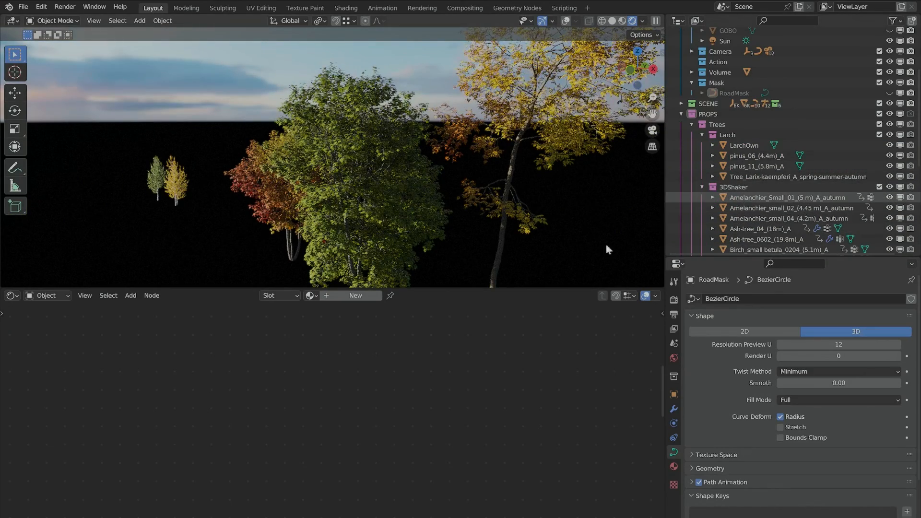
click(744, 197)
scroll(750, 227, down, 3)
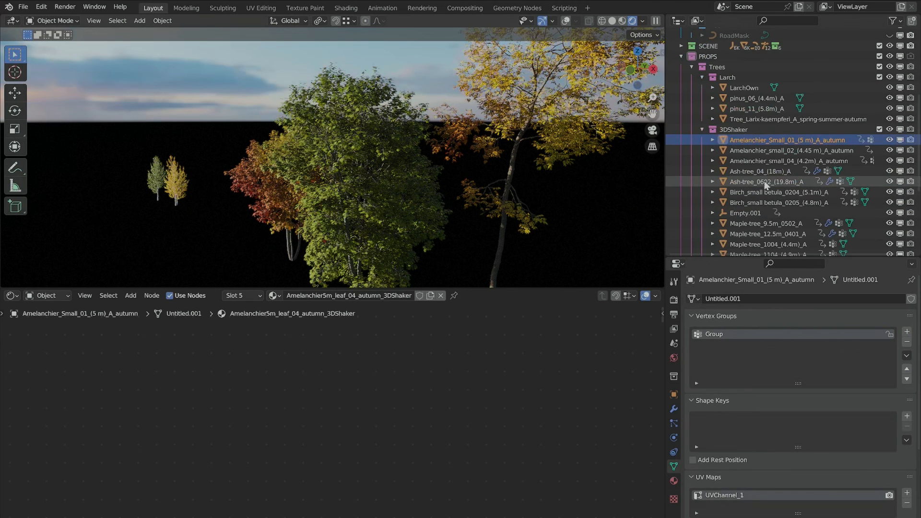
click(584, 244)
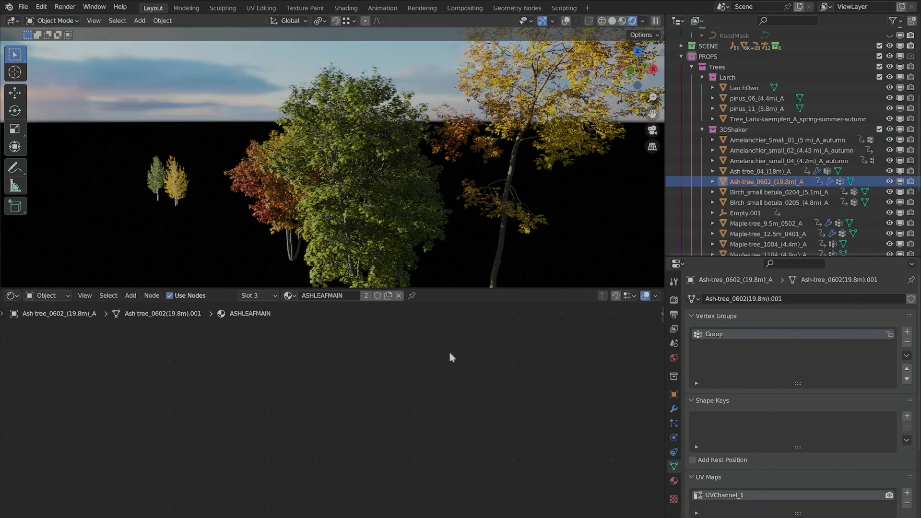
middle_drag(433, 448, 433, 386)
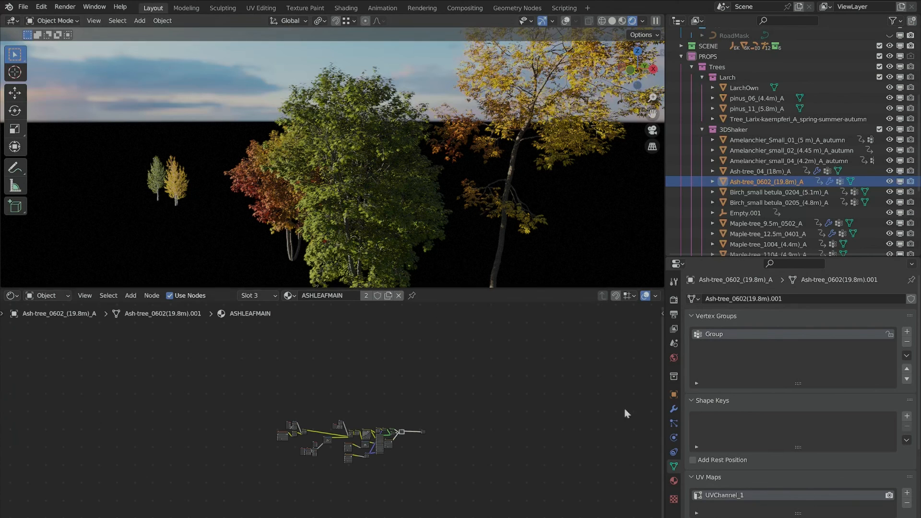
click(677, 476)
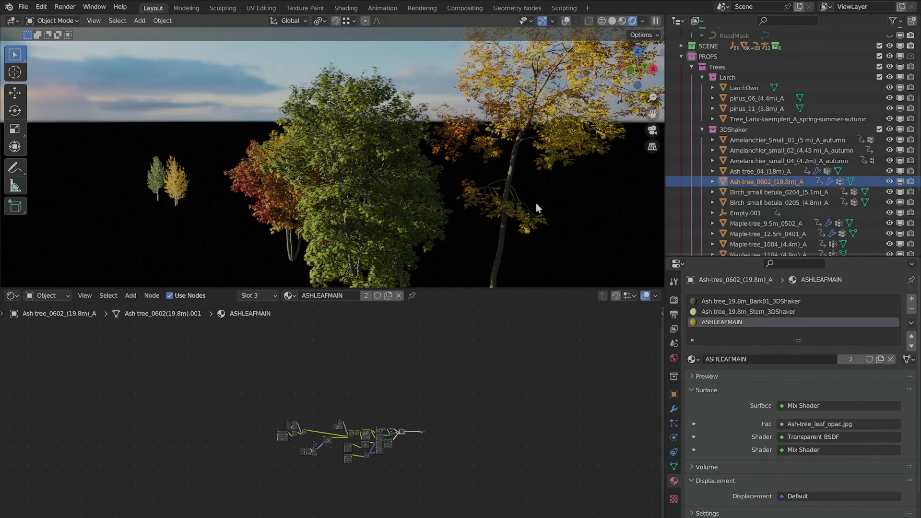
Examine how the Random Per Island output, Map Range and Hue/Saturation/Value nodes vary the ash leaf colour, comparing them with the rendered foliage.
scroll(432, 411, up, 4)
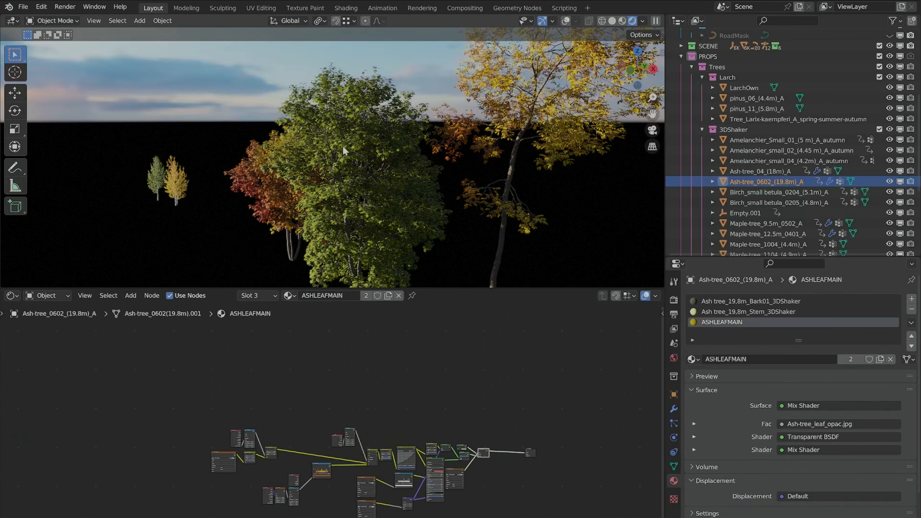
scroll(446, 365, up, 5)
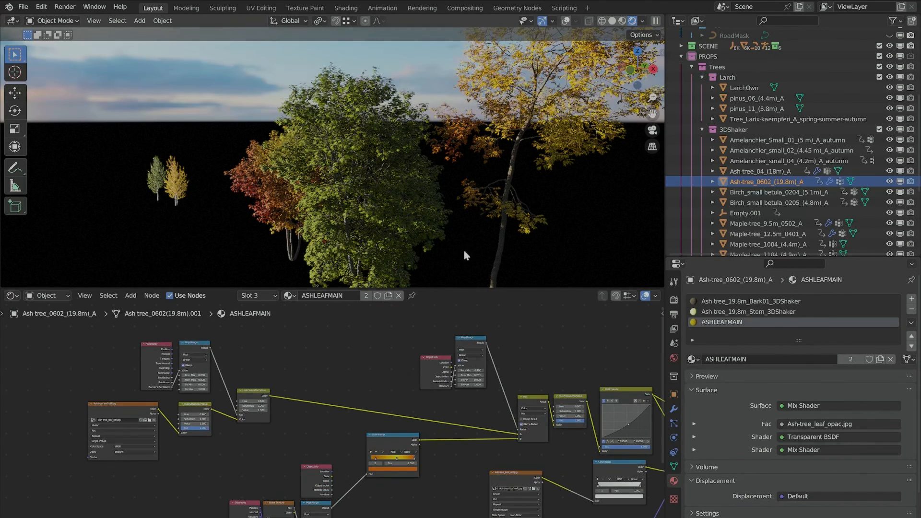
middle_drag(500, 252, 418, 199)
scroll(431, 413, up, 5)
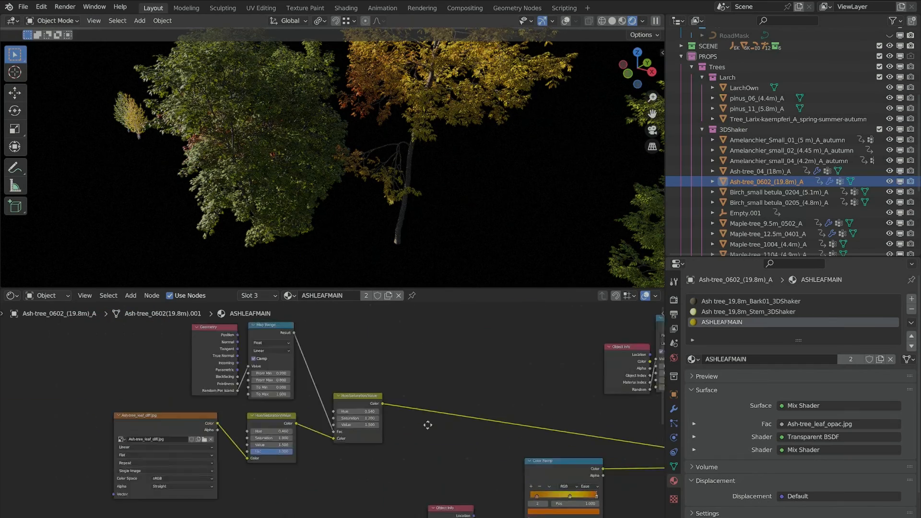
middle_drag(445, 364, 425, 400)
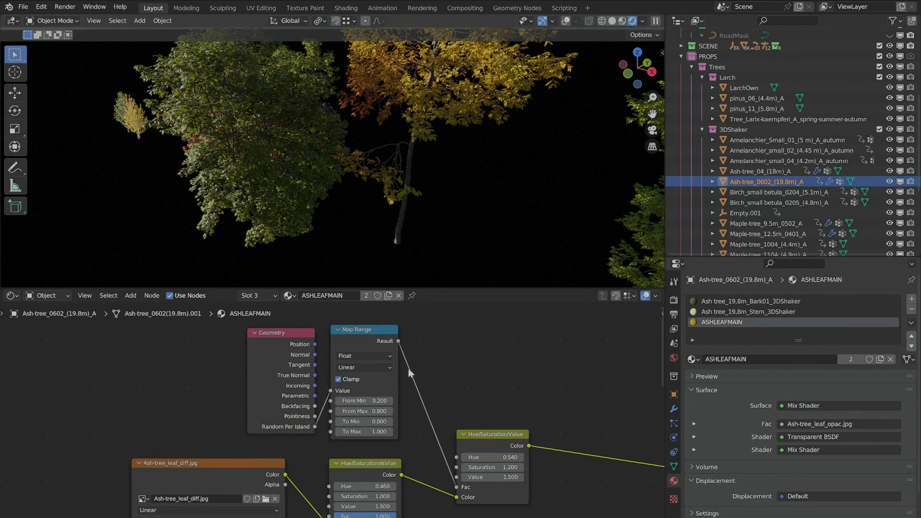
scroll(405, 378, up, 4)
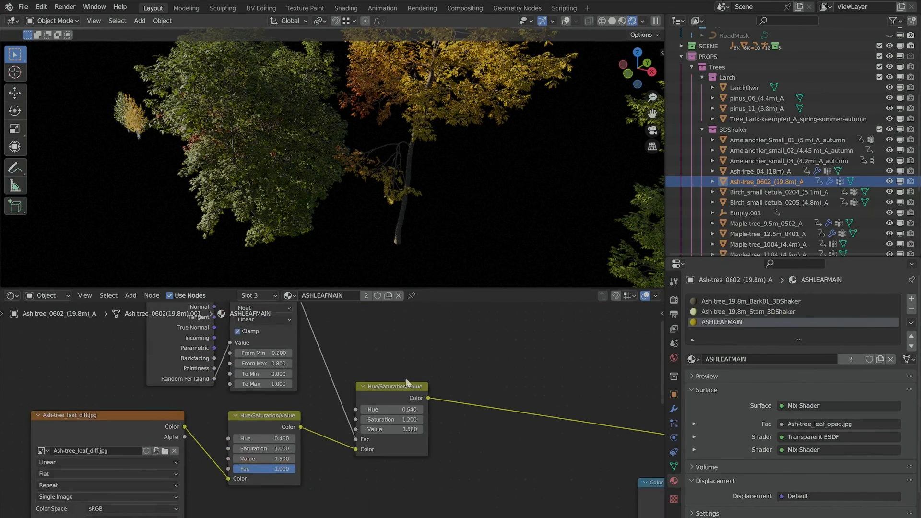
click(458, 378)
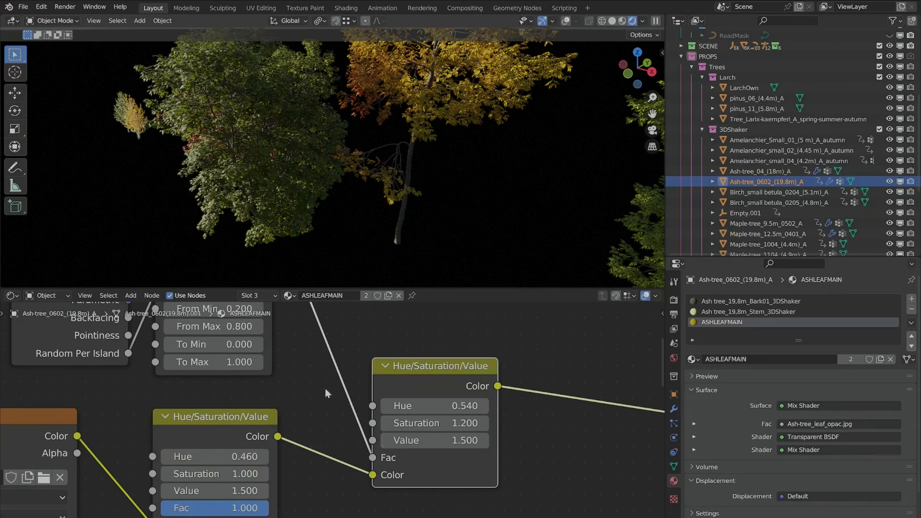
key(KP_Decimal)
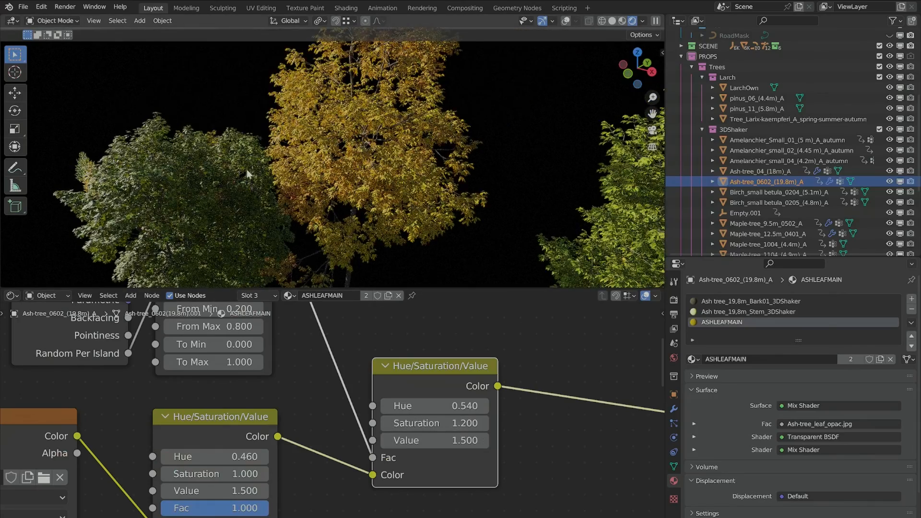
scroll(322, 165, up, 6)
scroll(322, 168, down, 12)
middle_drag(362, 202, 384, 192)
scroll(523, 459, down, 6)
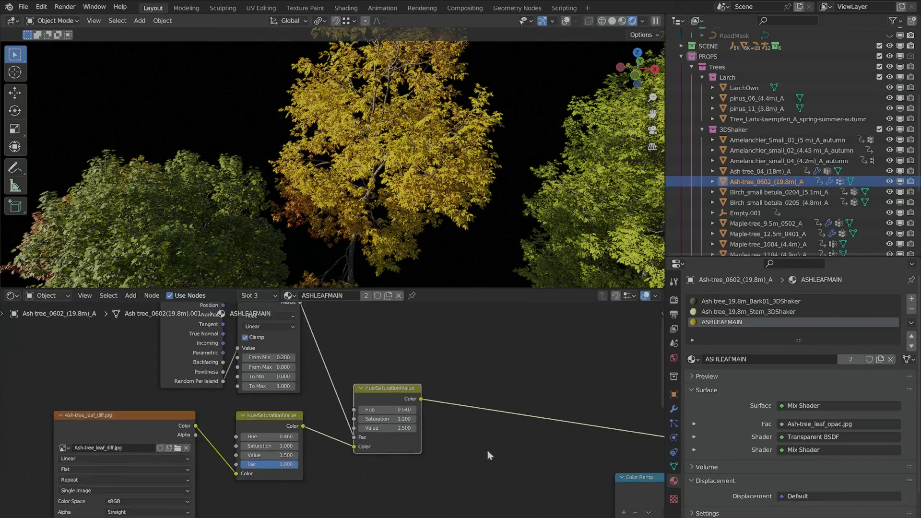
Inspect the node branch from Geometry and Noise Texture through Map Range into the yellow-orange Color Ramp of the leaf material.
scroll(309, 414, up, 3)
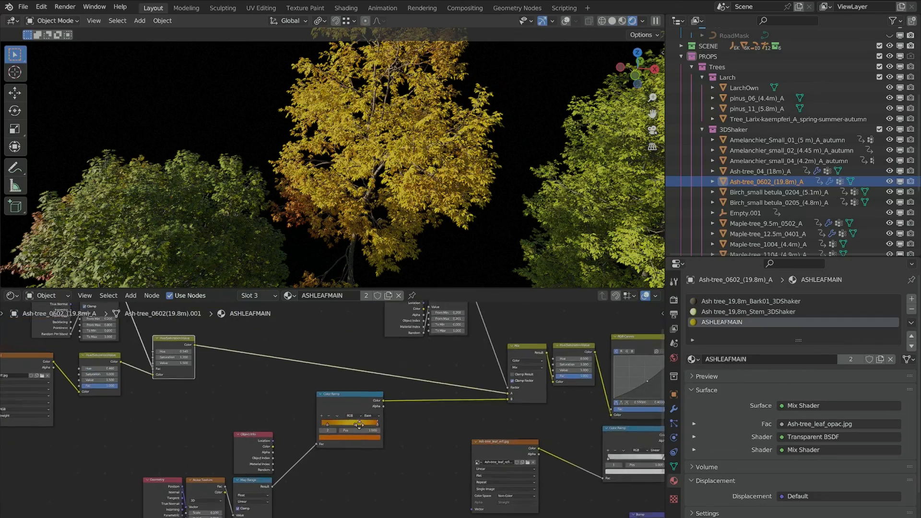
scroll(237, 446, up, 3)
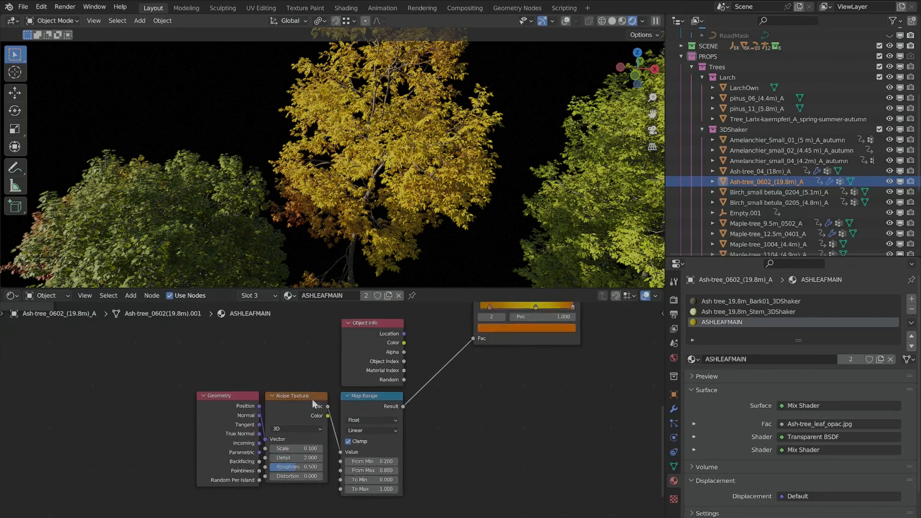
mouse_move(379, 245)
middle_down()
mouse_move(365, 242)
mouse_move(389, 197)
mouse_move(380, 232)
middle_up()
scroll(464, 378, down, 3)
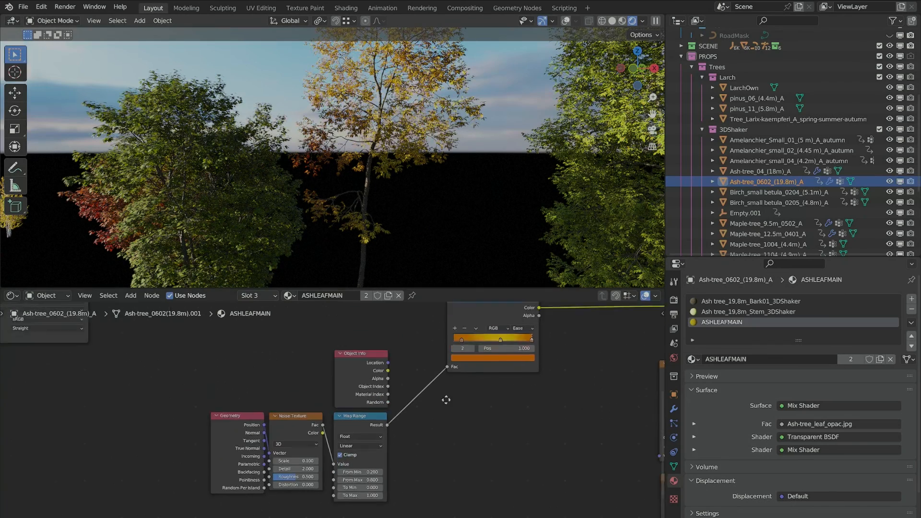
scroll(224, 392, up, 3)
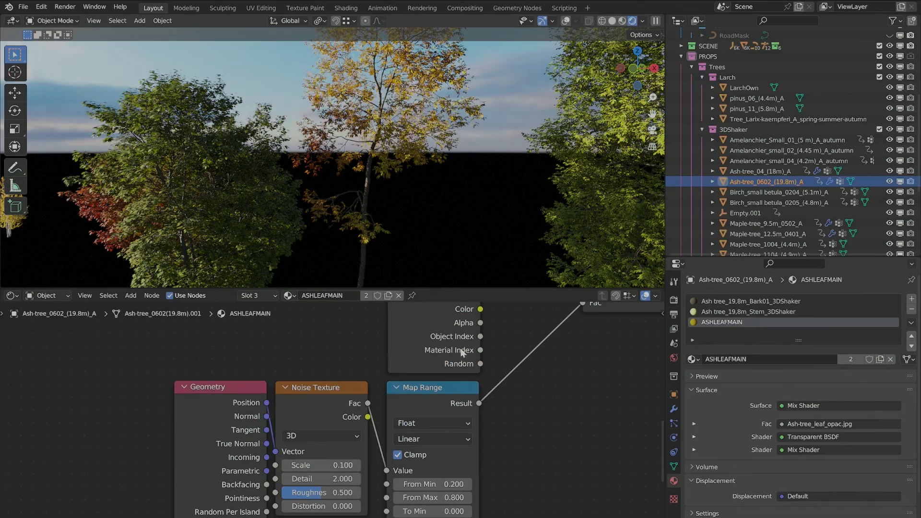
middle_drag(488, 388, 302, 361)
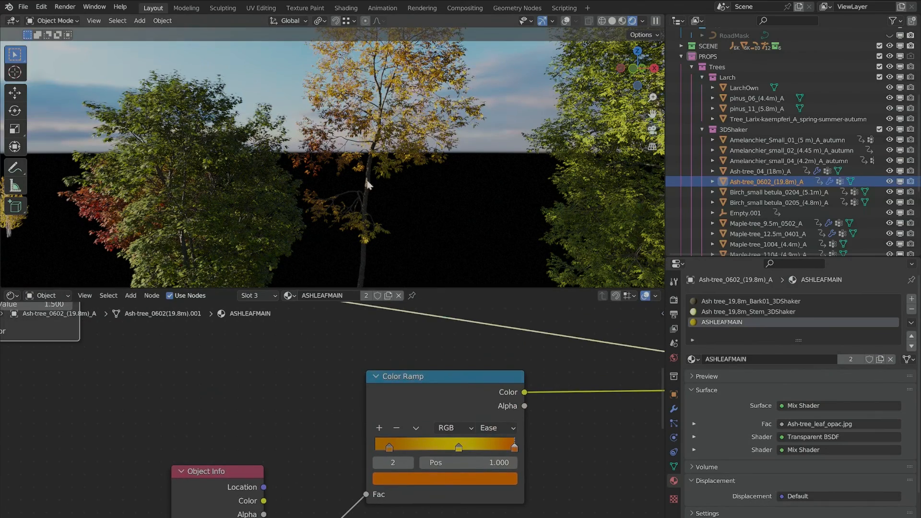
Examine the noise-driven orange and yellow patches on the ash tree's lower branches and crown in the rendered view.
mouse_move(362, 248)
middle_down()
mouse_move(359, 283)
mouse_move(352, 244)
middle_up()
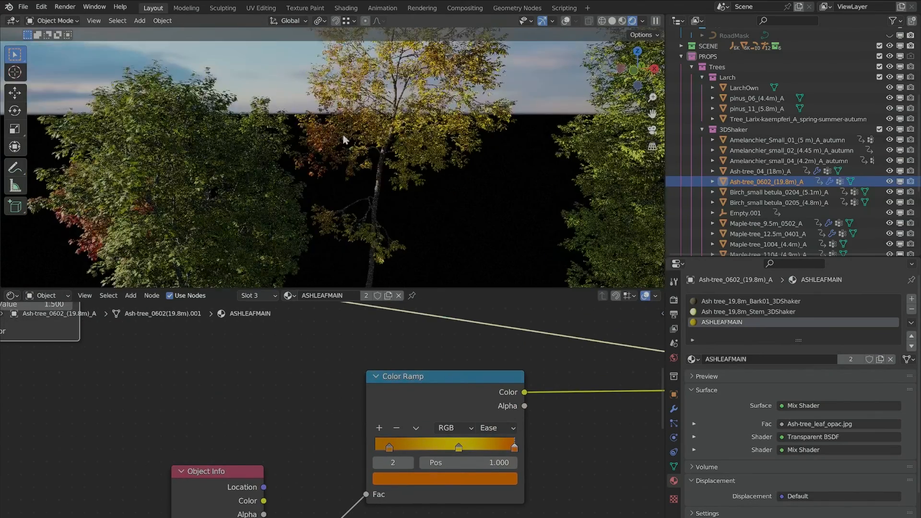
scroll(329, 169, up, 4)
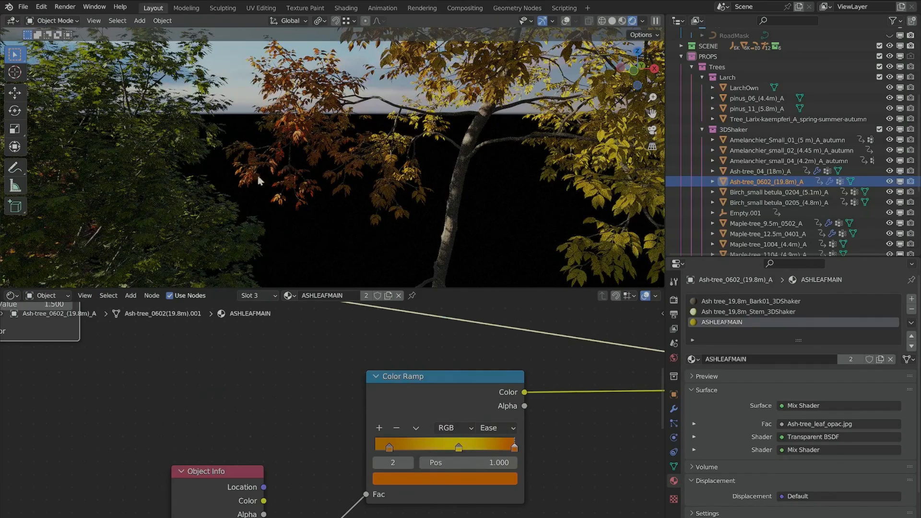
scroll(414, 167, down, 6)
shift+middle_drag(413, 169, 363, 230)
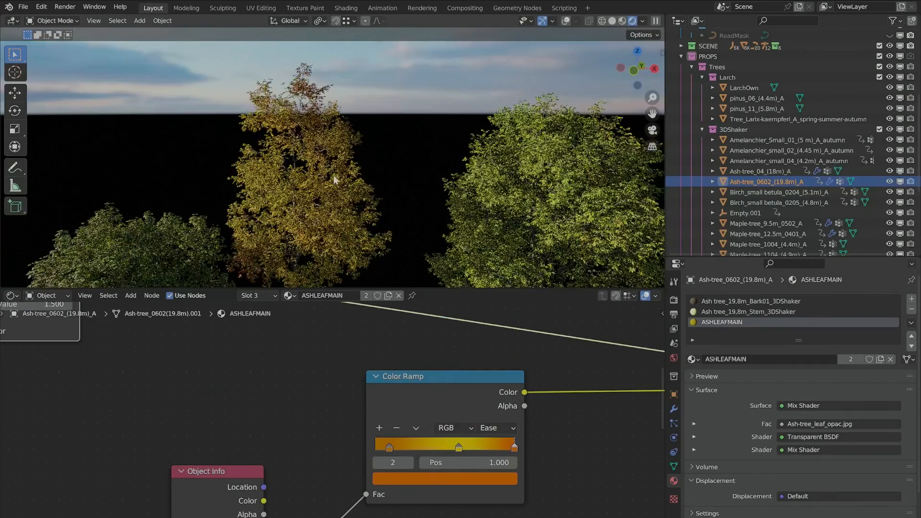
scroll(291, 154, up, 2)
scroll(373, 87, up, 5)
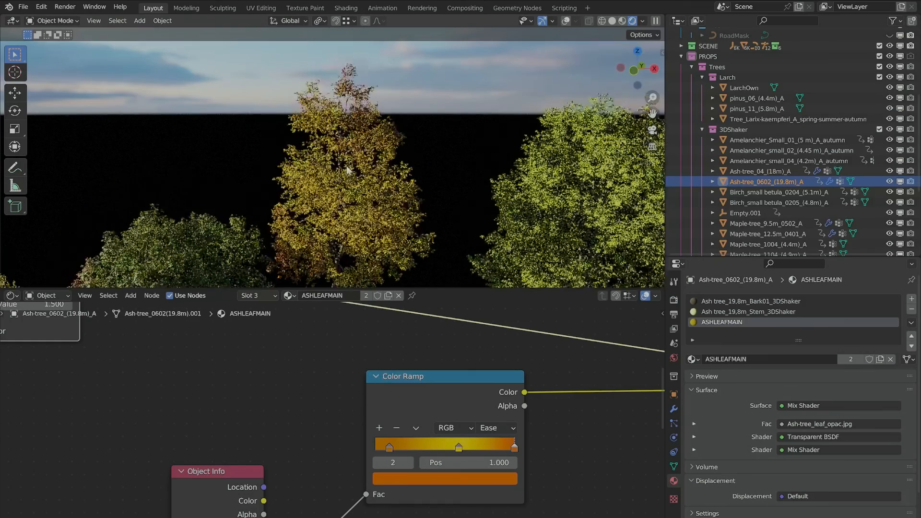
scroll(372, 87, down, 2)
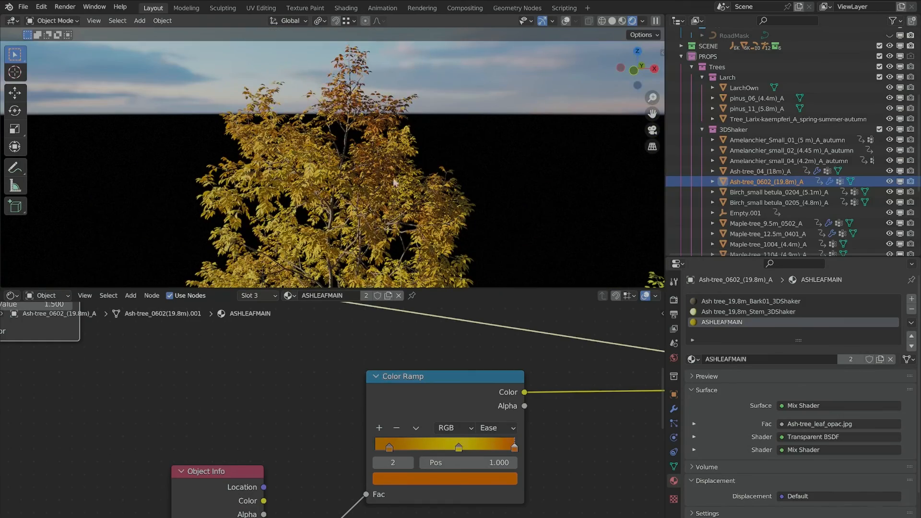
scroll(345, 204, down, 3)
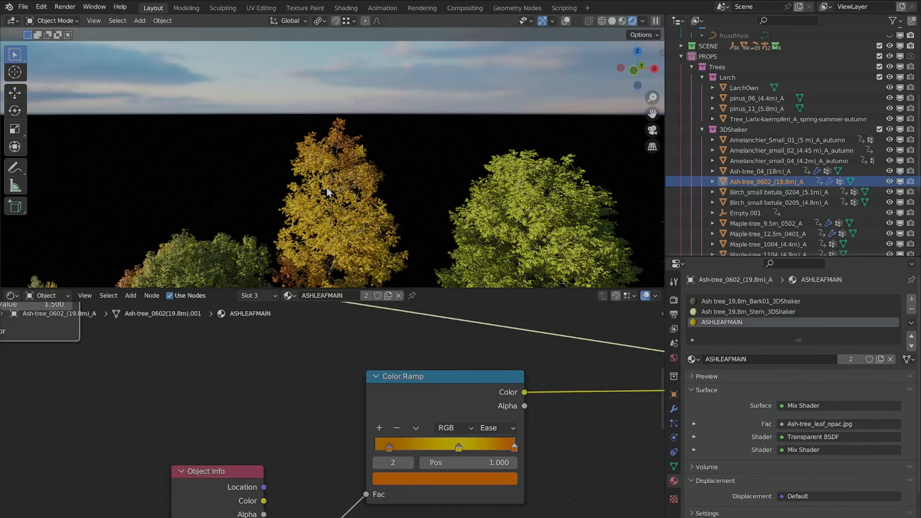
Compare the autumn leaf colours of the neighbouring trees from several sides and review the Object Info and Map Range nodes controlling the Mix factor.
middle_drag(316, 245, 299, 158)
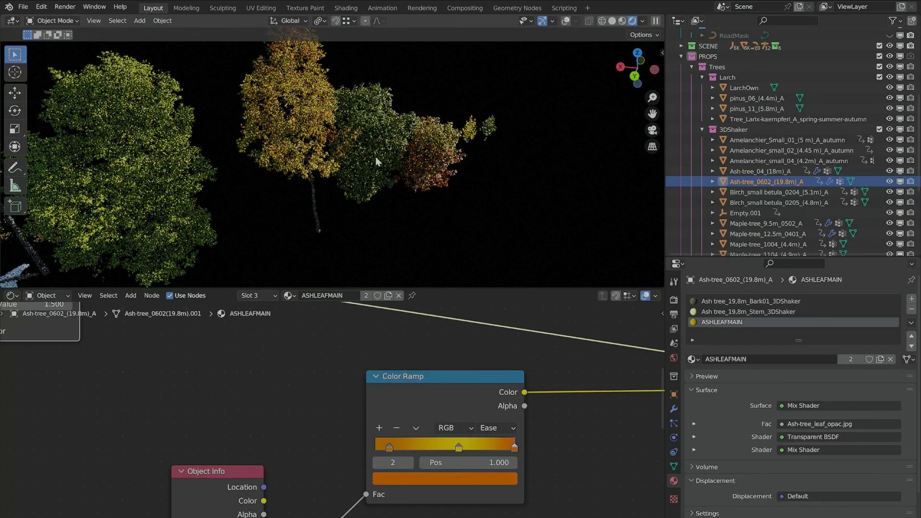
middle_drag(377, 162, 312, 168)
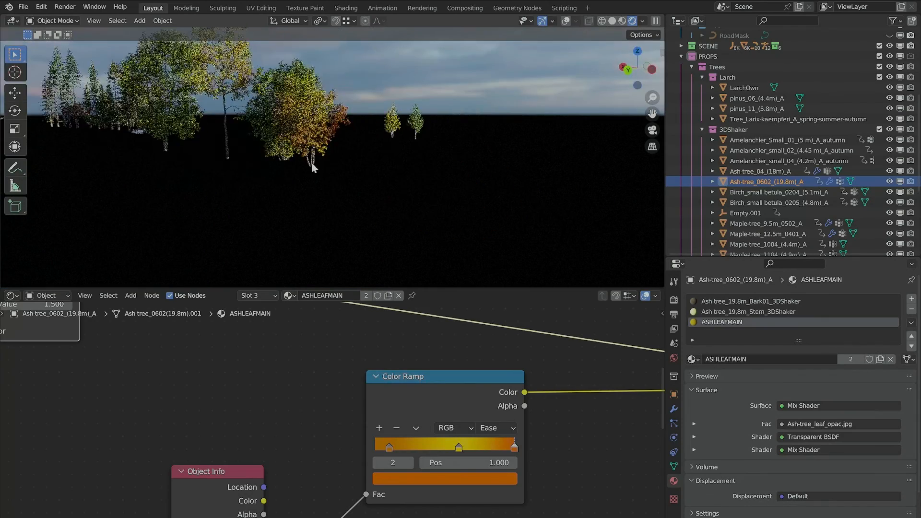
scroll(313, 168, up, 6)
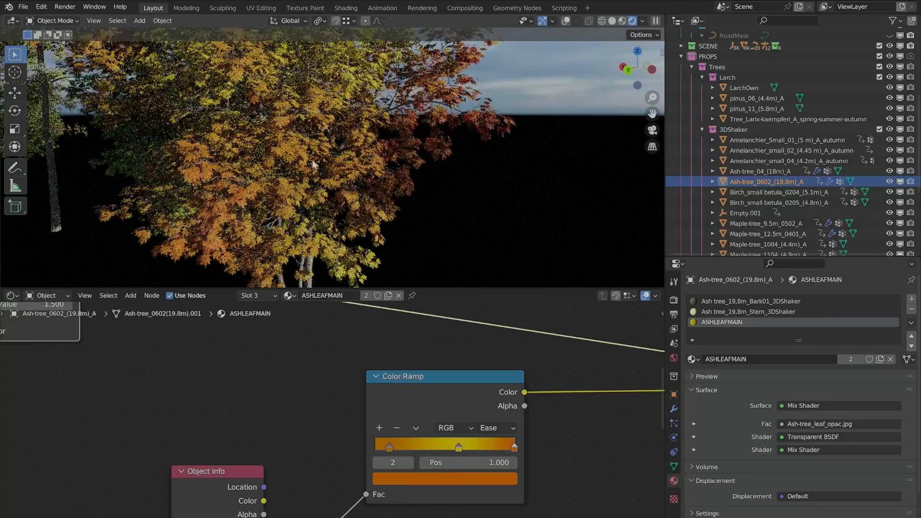
middle_drag(312, 163, 276, 160)
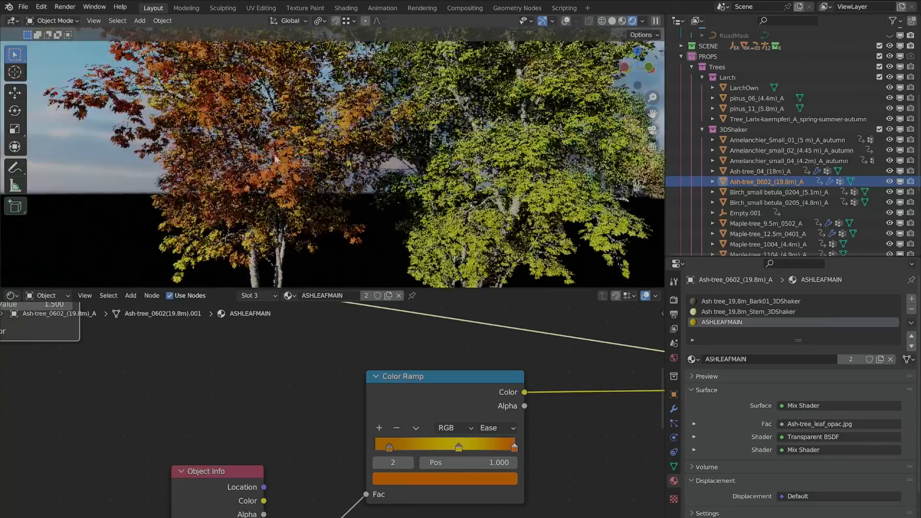
scroll(374, 162, down, 3)
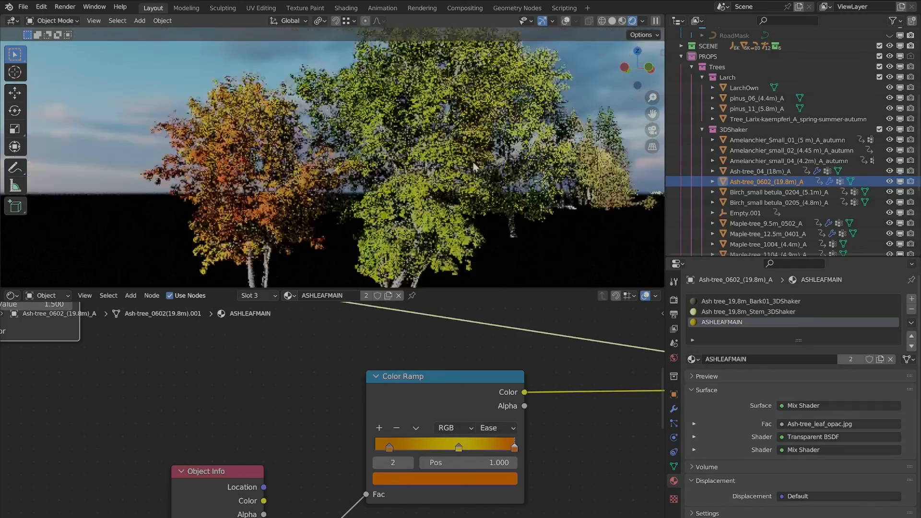
middle_drag(473, 162, 297, 235)
scroll(347, 417, down, 2)
middle_drag(321, 514, 253, 429)
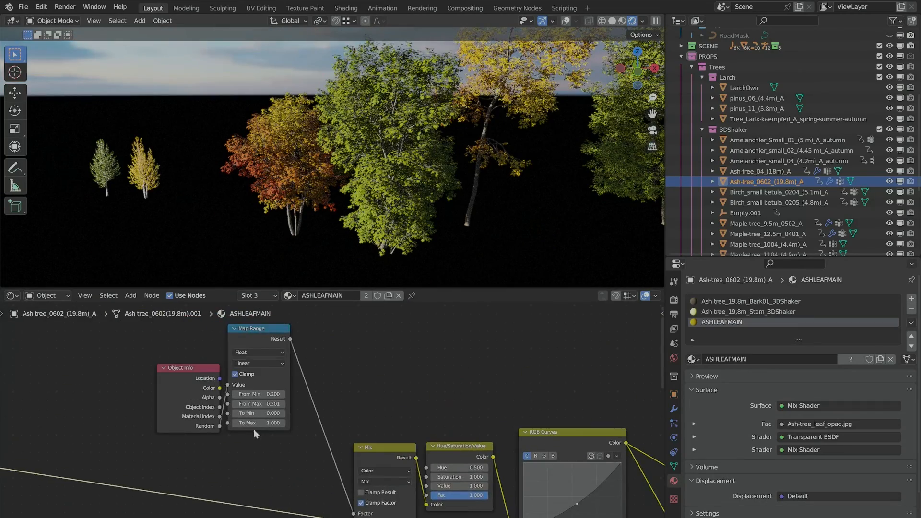
Examine how Object Info's Random output and the 0.200–0.201 Map Range drive the Mix factor, comparing them with the neighbouring trees.
scroll(254, 429, up, 2)
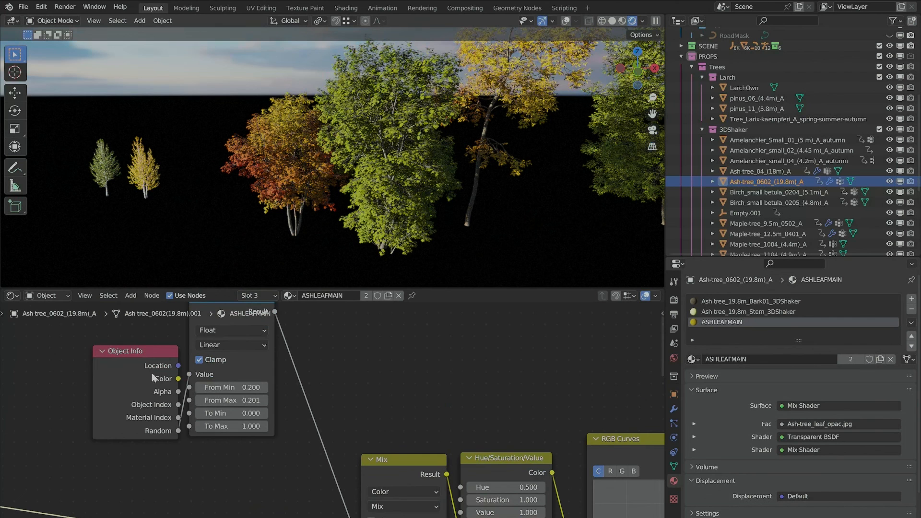
scroll(338, 439, down, 1)
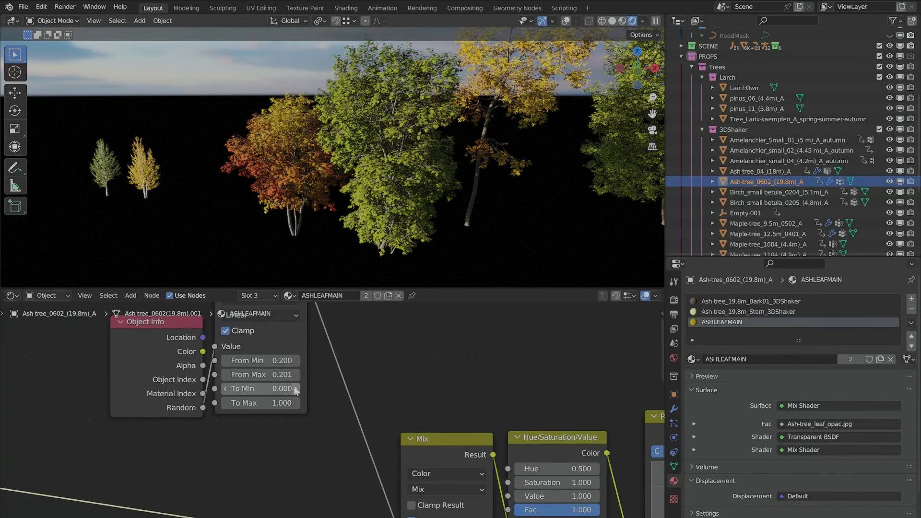
middle_drag(293, 387, 372, 392)
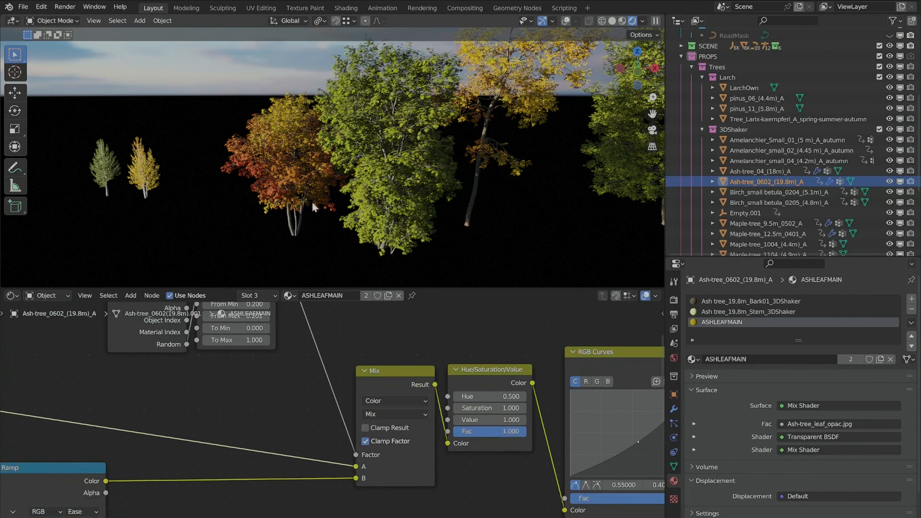
shift+middle_drag(335, 168, 384, 166)
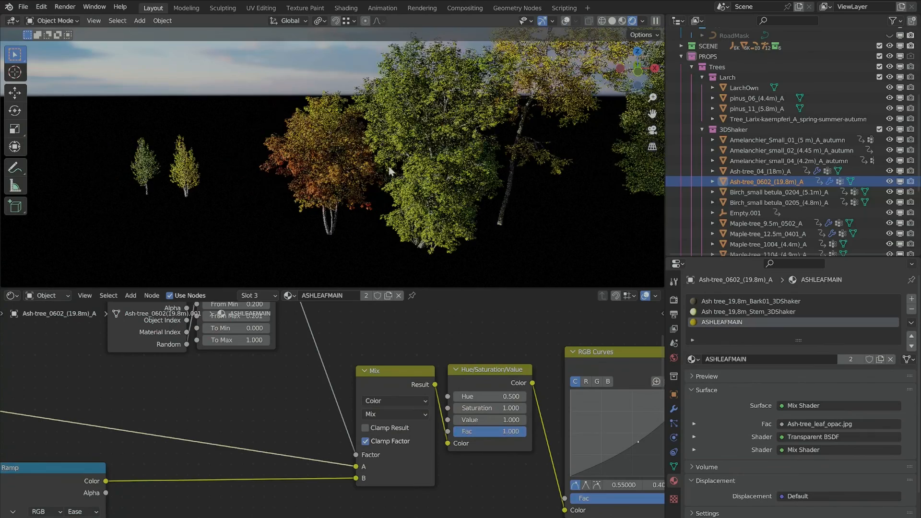
scroll(317, 127, up, 4)
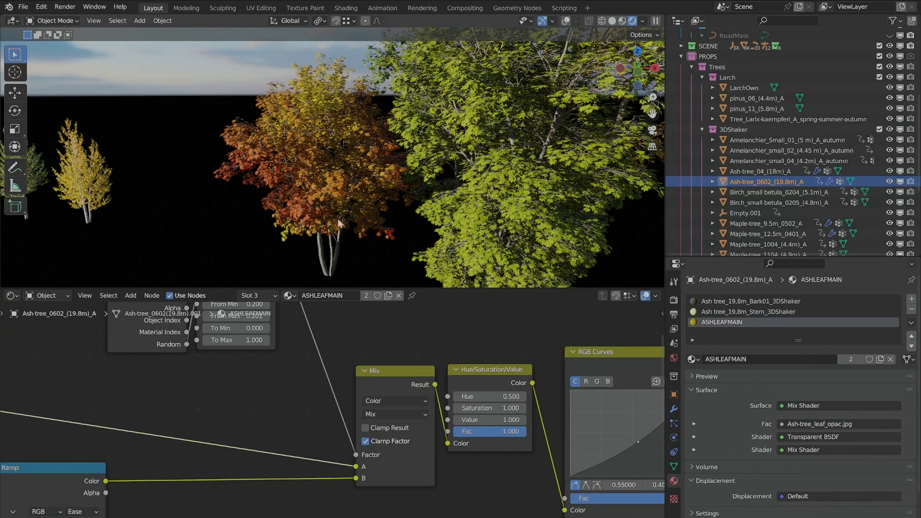
scroll(384, 204, down, 3)
middle_drag(220, 394, 353, 449)
scroll(332, 375, up, 4)
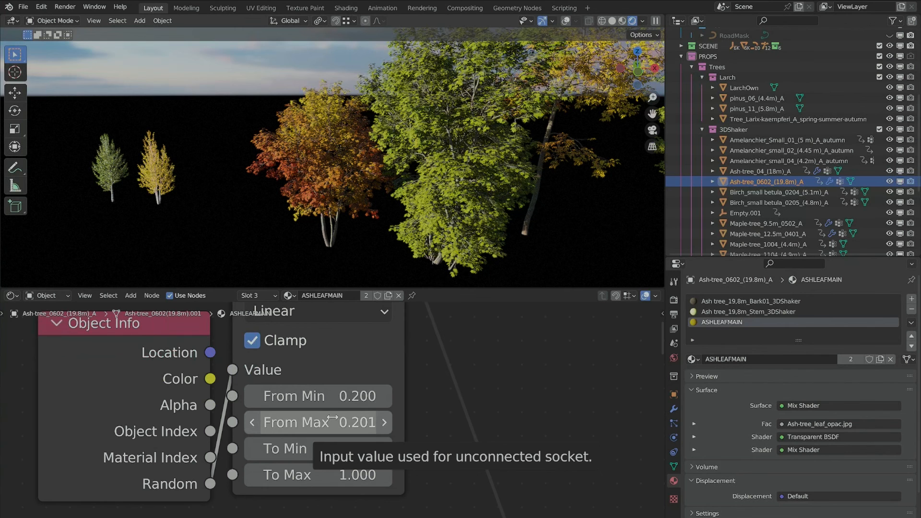
Preview the Map Range node's output on the ash leaves and compare the two ash trees.
scroll(332, 417, down, 5)
scroll(342, 365, up, 2)
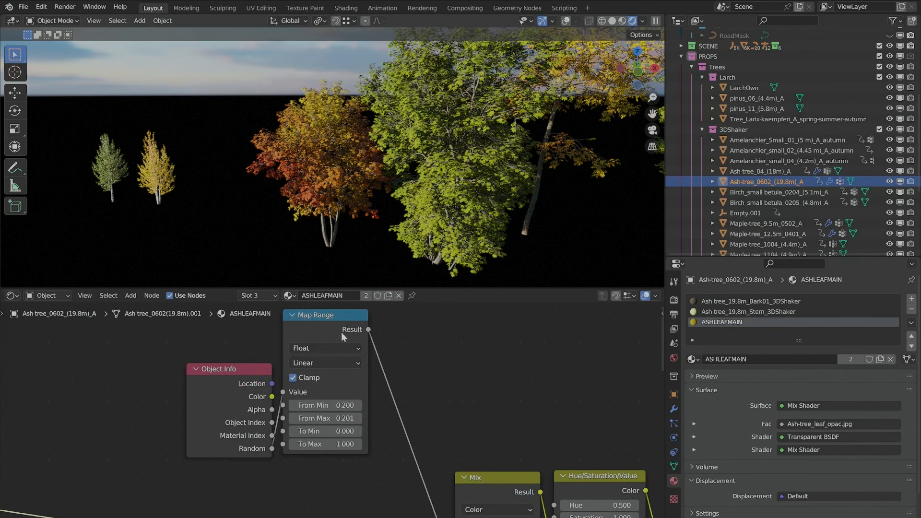
ctrl+shift+click(341, 332)
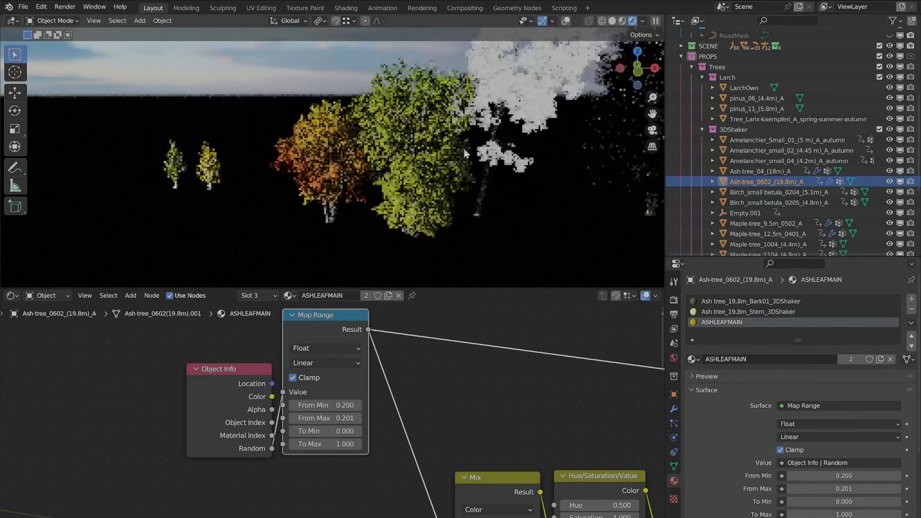
shift+middle_drag(624, 96, 408, 90)
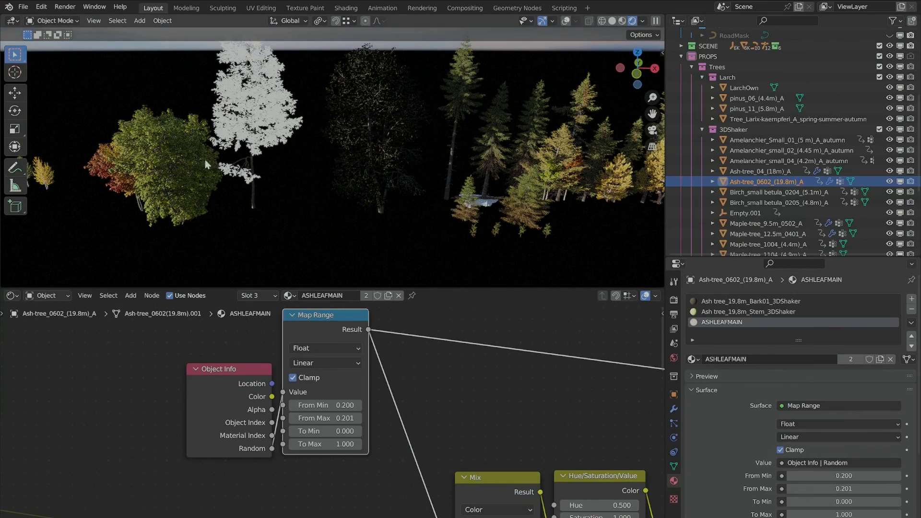
scroll(347, 176, up, 3)
middle_drag(429, 427, 356, 398)
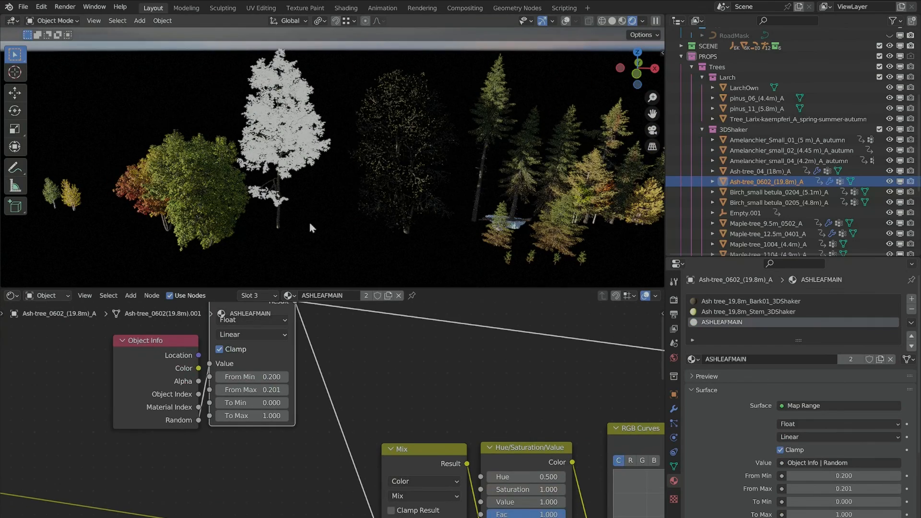
Preview the Mix node's output on both ash trees and trace its Hue/Saturation/Value and Color Ramp inputs.
middle_drag(420, 441, 392, 341)
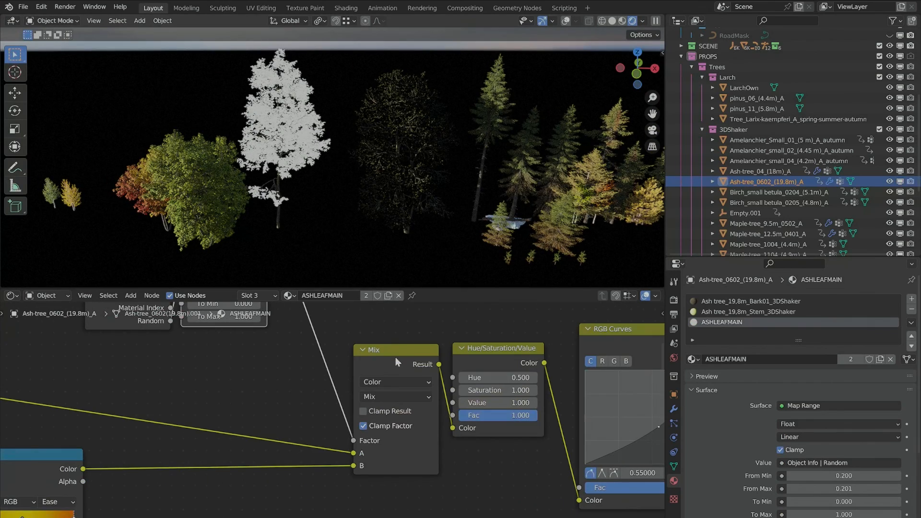
ctrl+shift+click(368, 441)
middle_drag(367, 442, 528, 403)
scroll(332, 421, up, 2)
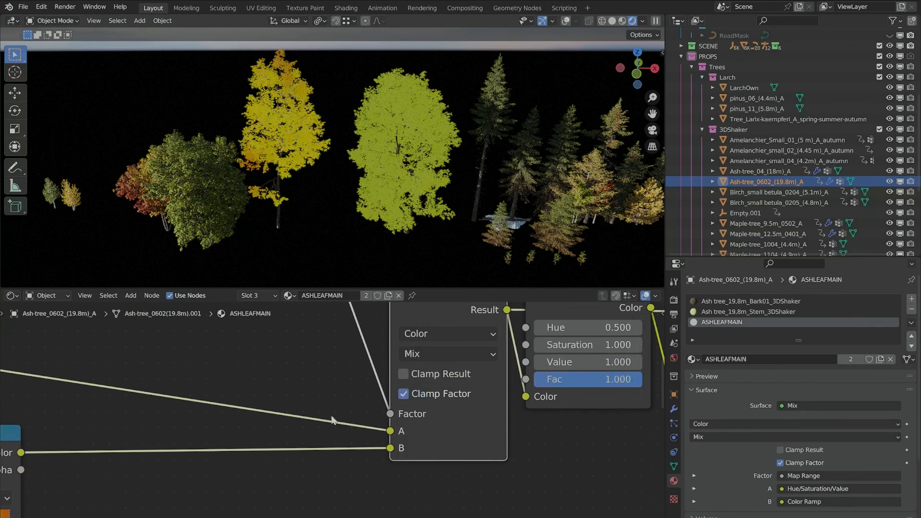
scroll(228, 426, down, 6)
middle_drag(227, 426, 384, 441)
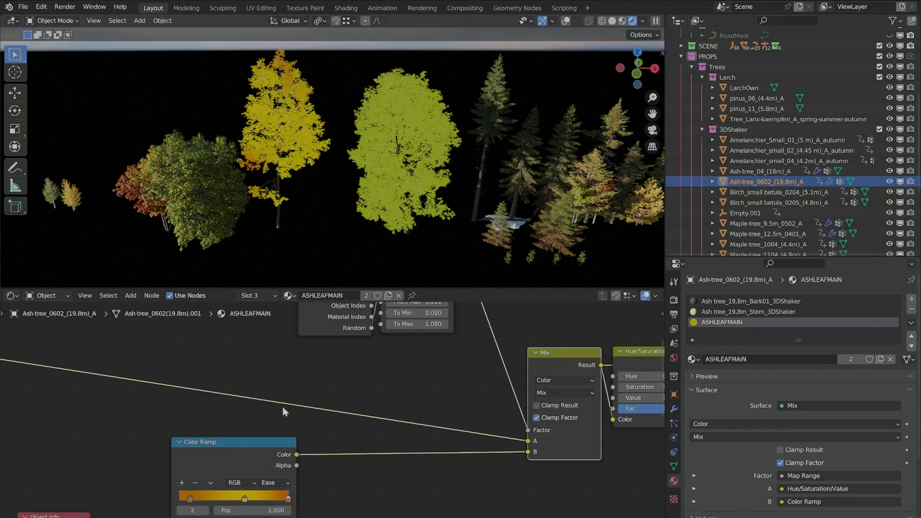
scroll(283, 408, down, 6)
middle_drag(283, 407, 152, 363)
scroll(235, 401, up, 3)
scroll(328, 247, up, 3)
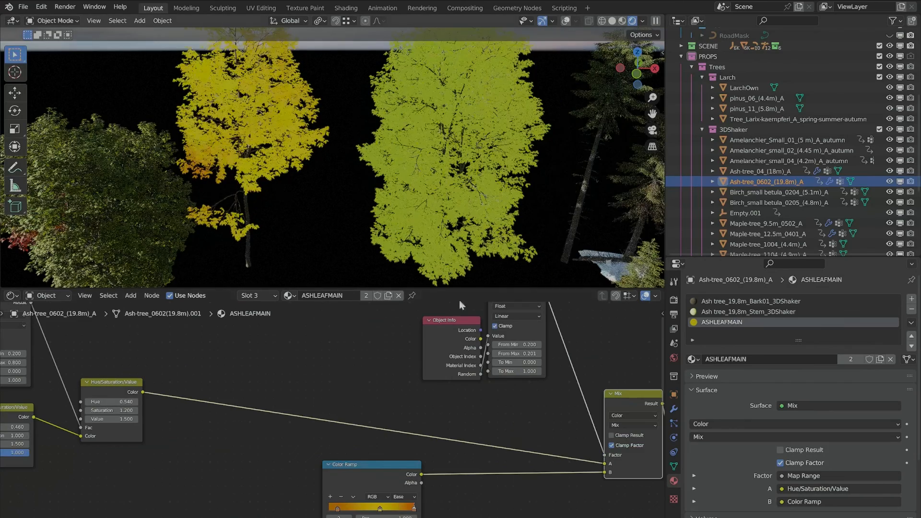
scroll(439, 484, up, 1)
middle_drag(440, 484, 202, 412)
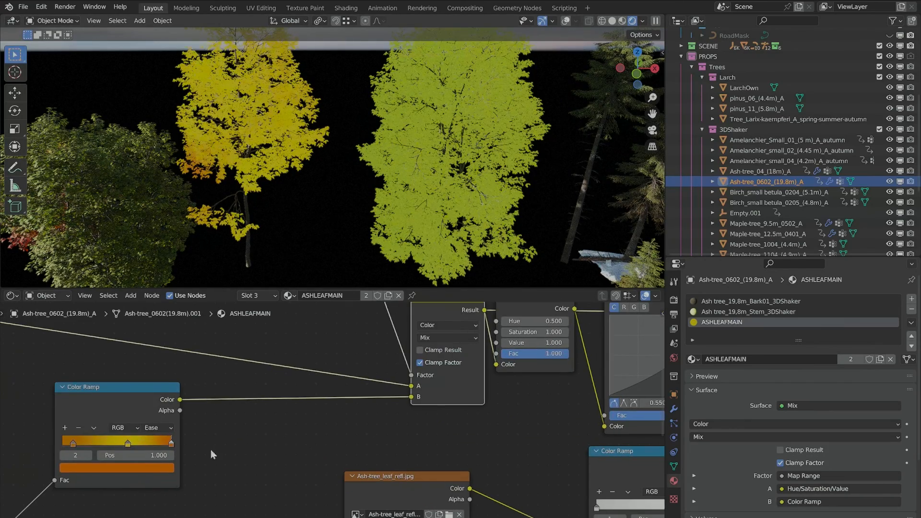
Reconnect the final Mix Shader to the Material Output's Surface and view the ash trees with full shading.
scroll(261, 423, down, 4)
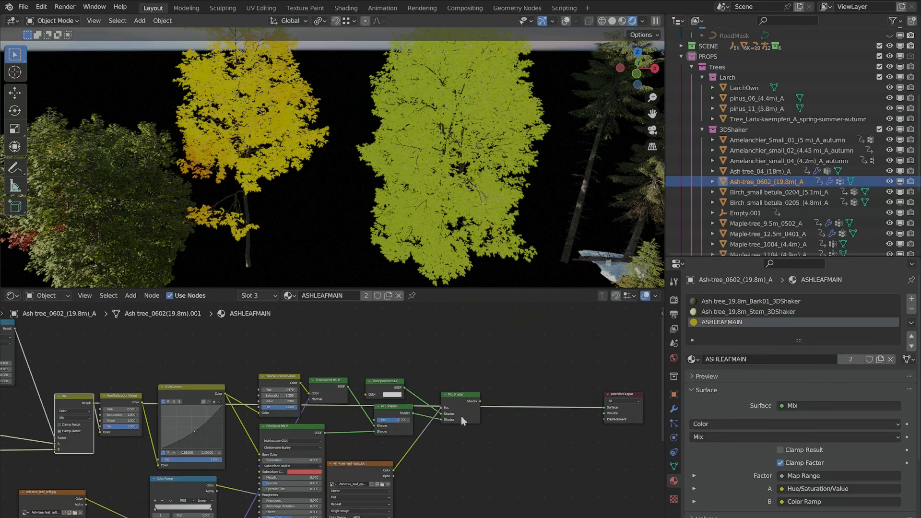
ctrl+shift+click(459, 422)
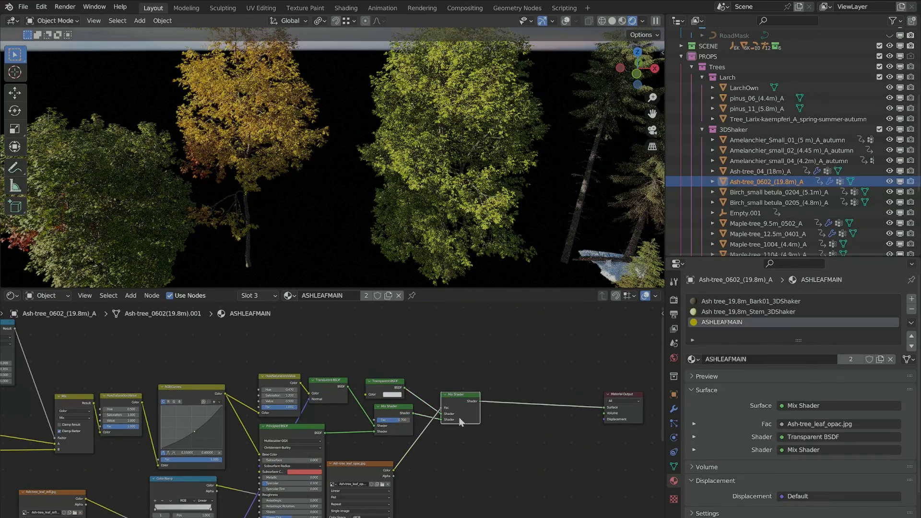
scroll(449, 230, down, 4)
middle_drag(440, 217, 320, 206)
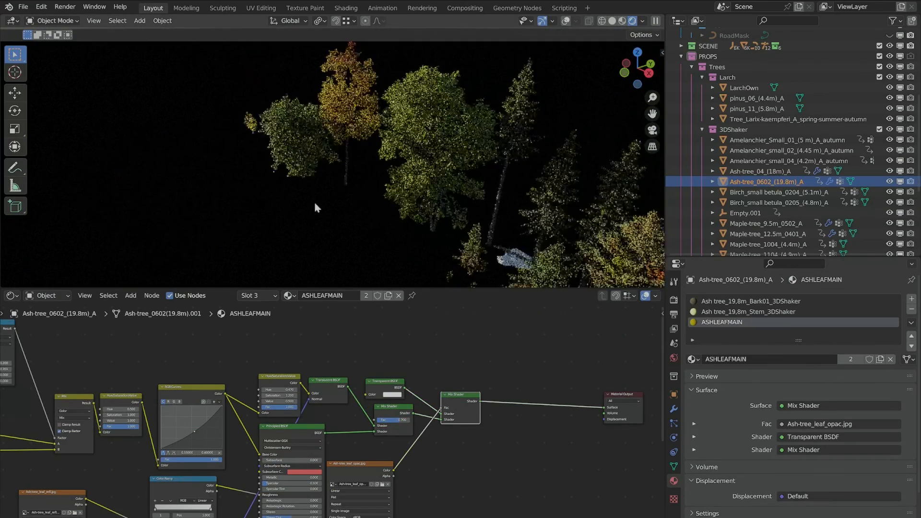
scroll(331, 235, up, 3)
middle_drag(337, 246, 376, 137)
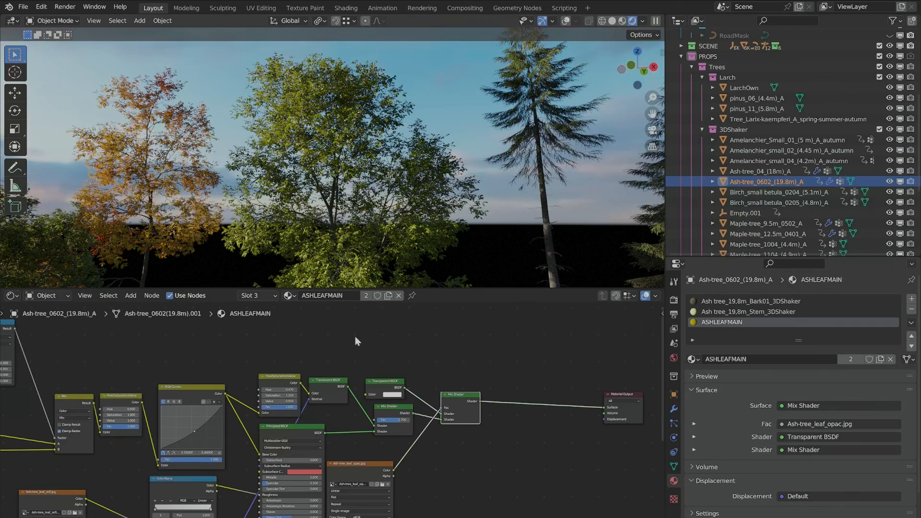
Examine the conifer models beside the ash trees, including the silhouette and crown of a single spruce.
middle_drag(379, 203, 227, 237)
scroll(338, 222, down, 5)
scroll(331, 222, up, 6)
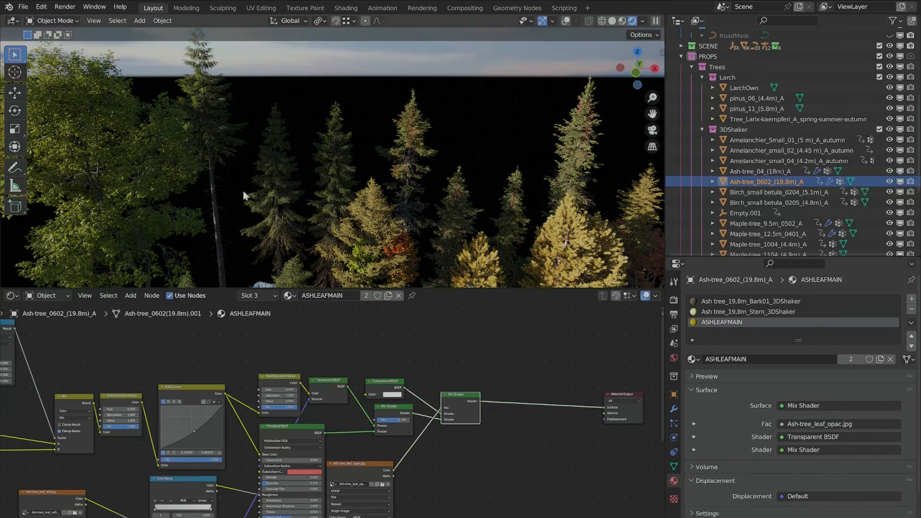
middle_drag(336, 207, 467, 222)
scroll(468, 222, up, 2)
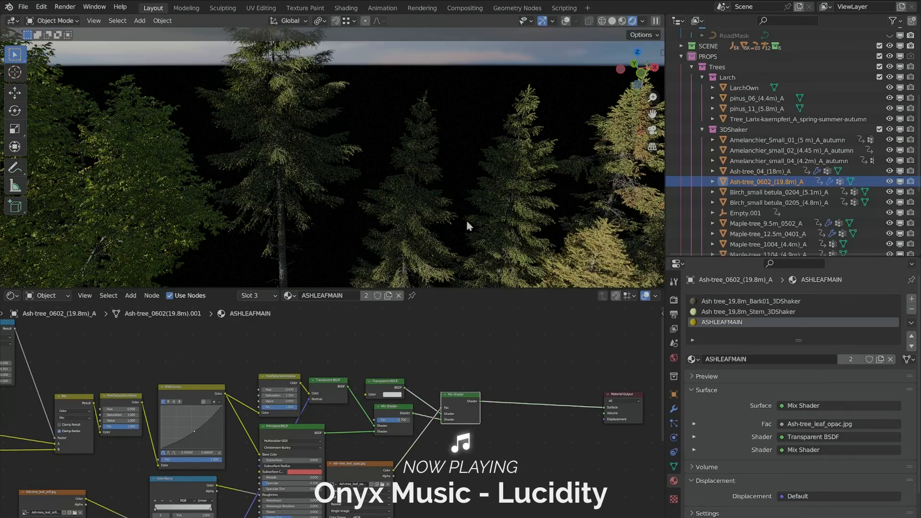
scroll(383, 213, up, 3)
middle_drag(354, 168, 395, 216)
scroll(400, 190, down, 3)
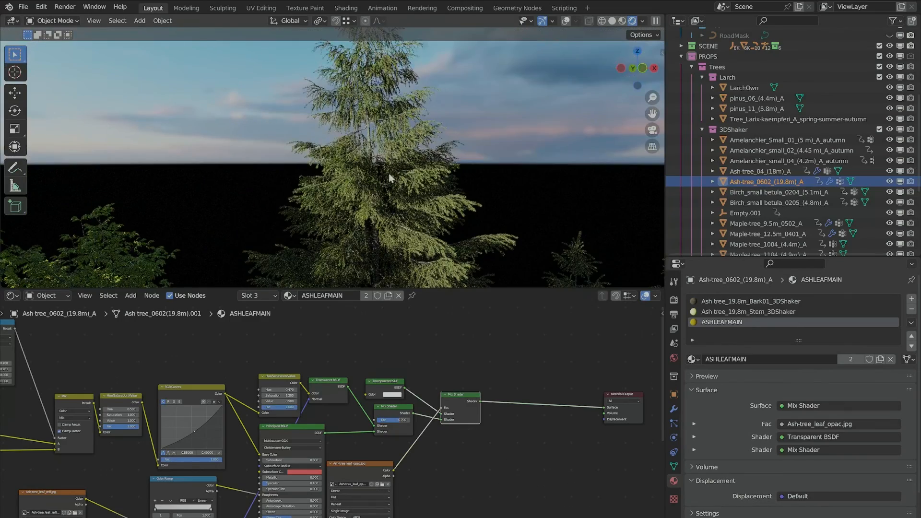
scroll(389, 173, down, 2)
scroll(379, 192, up, 4)
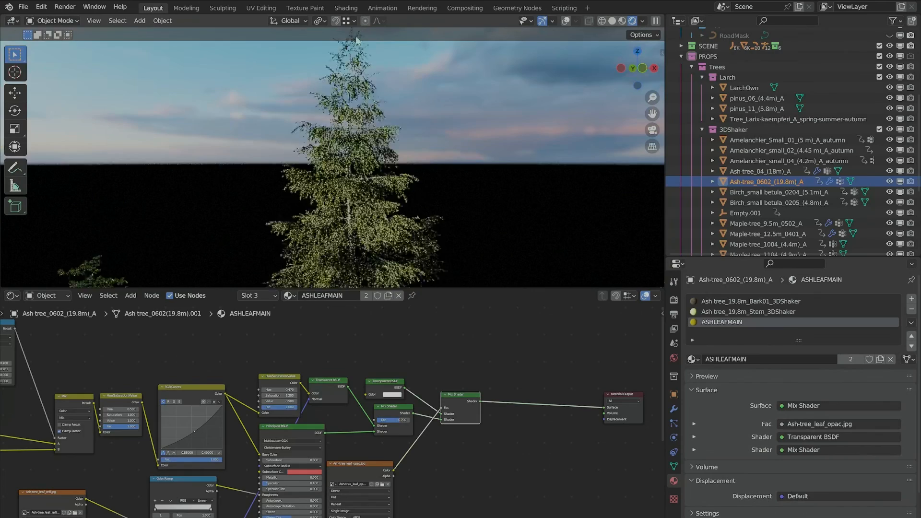
scroll(358, 96, down, 6)
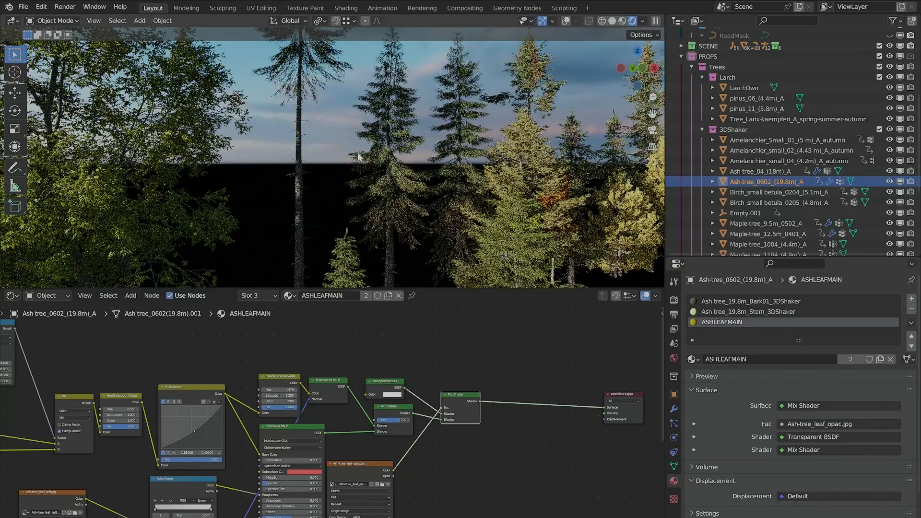
Inspect the trunk, drooping branches and needle detail of the tall conifers at close range.
scroll(358, 157, down, 2)
scroll(361, 161, up, 5)
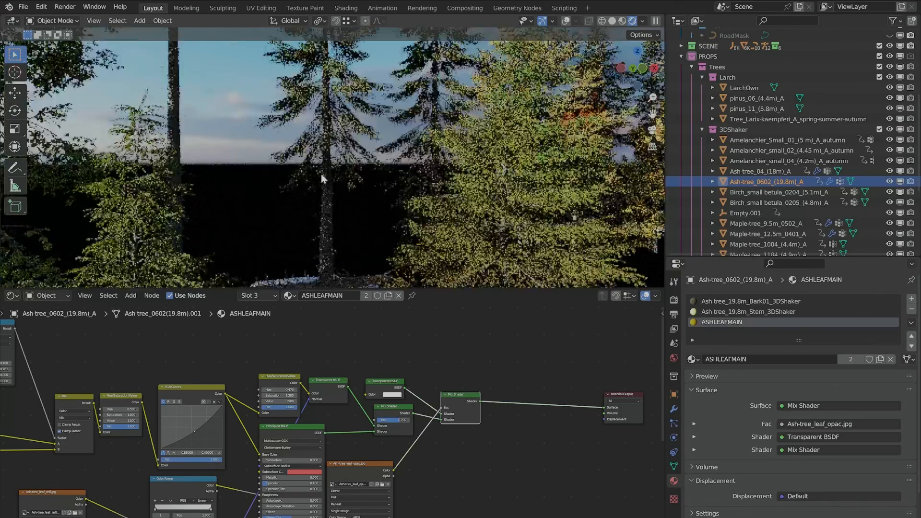
scroll(322, 177, up, 4)
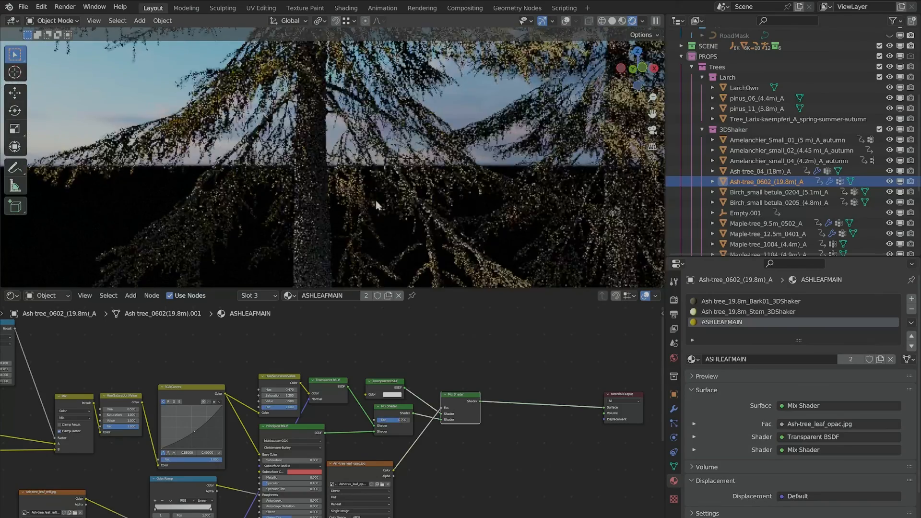
middle_drag(376, 201, 339, 206)
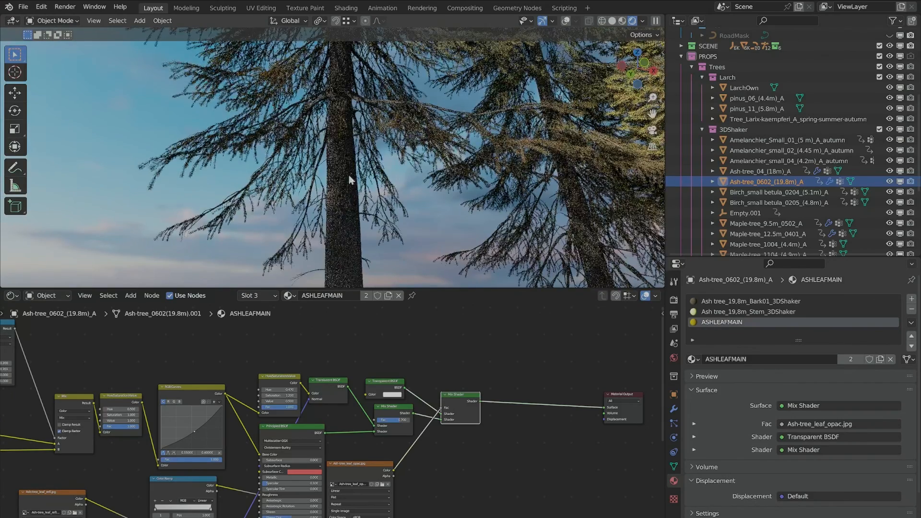
scroll(350, 199, up, 4)
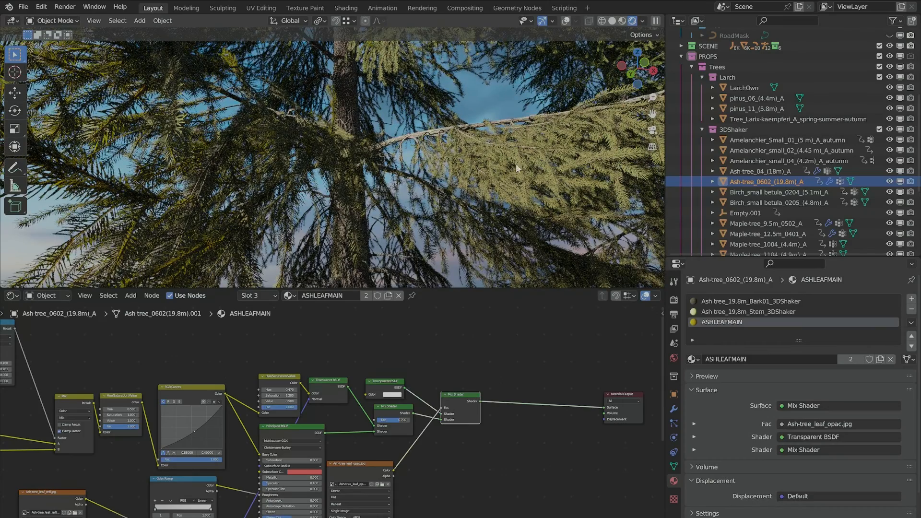
scroll(361, 160, down, 5)
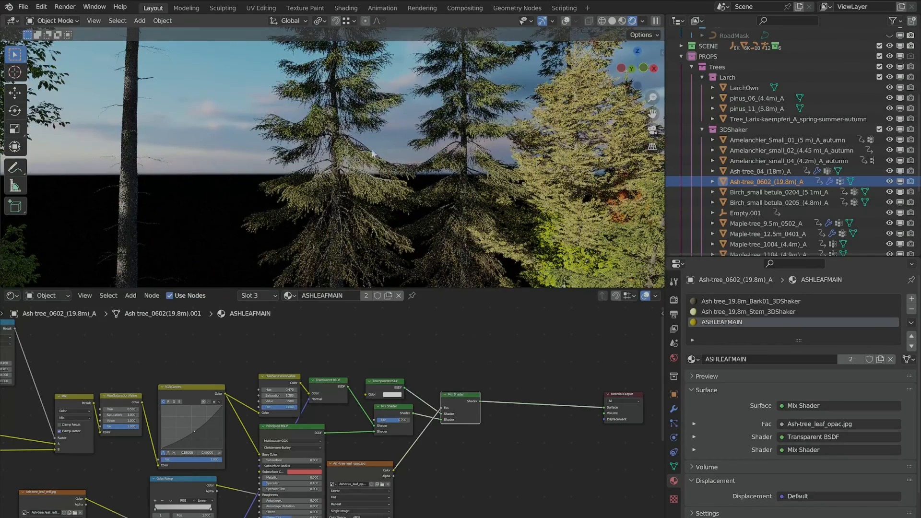
Examine the tall spruces and the autumn-tinted conifer up close and against the surrounding trees.
scroll(338, 175, up, 2)
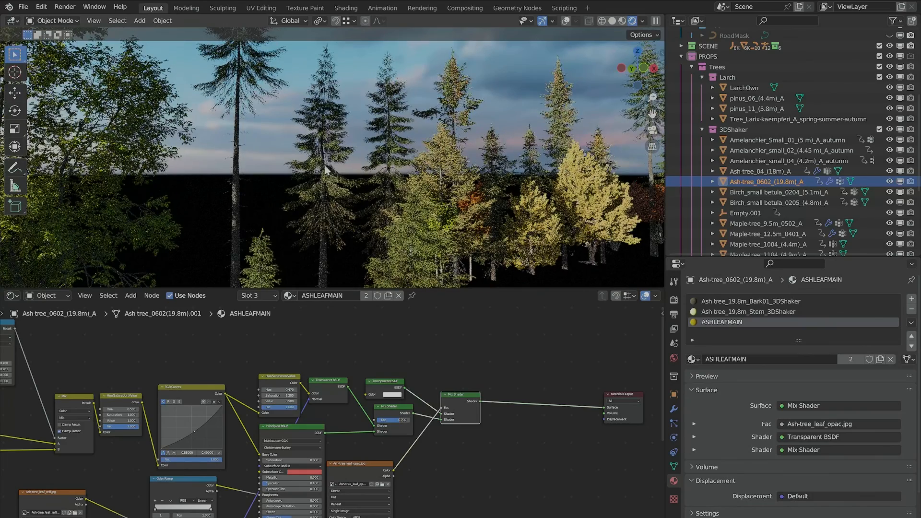
middle_drag(308, 160, 405, 191)
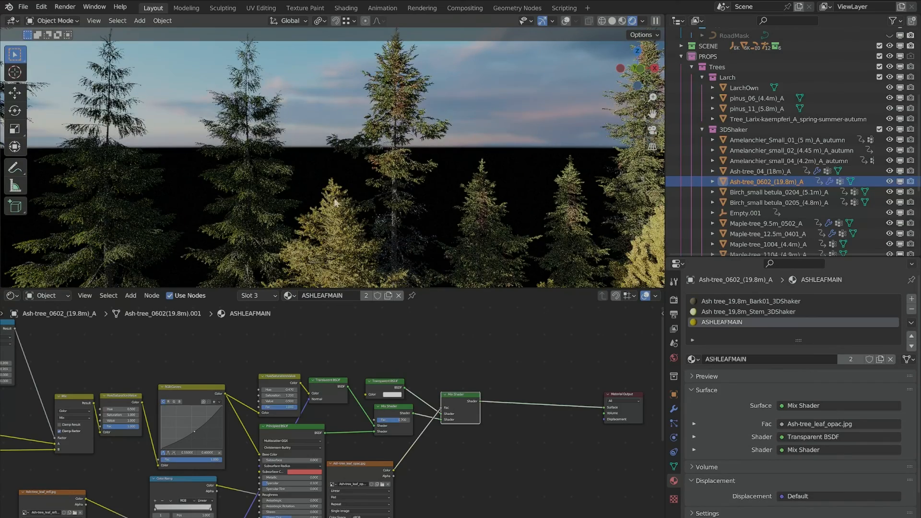
scroll(390, 183, up, 3)
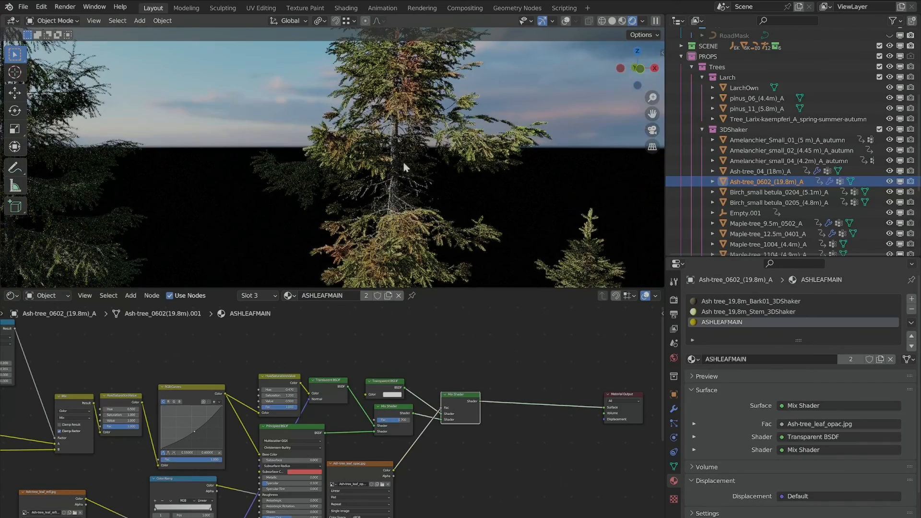
scroll(402, 159, up, 3)
scroll(391, 163, down, 5)
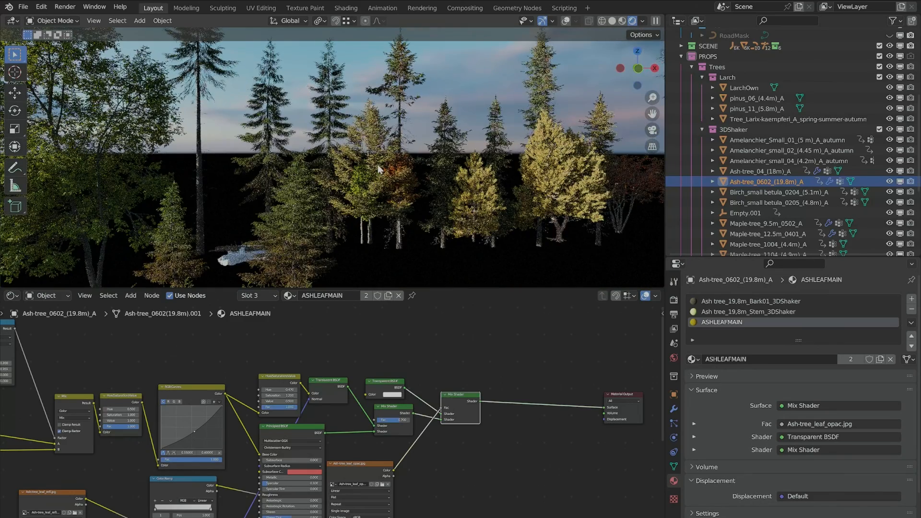
scroll(214, 223, down, 3)
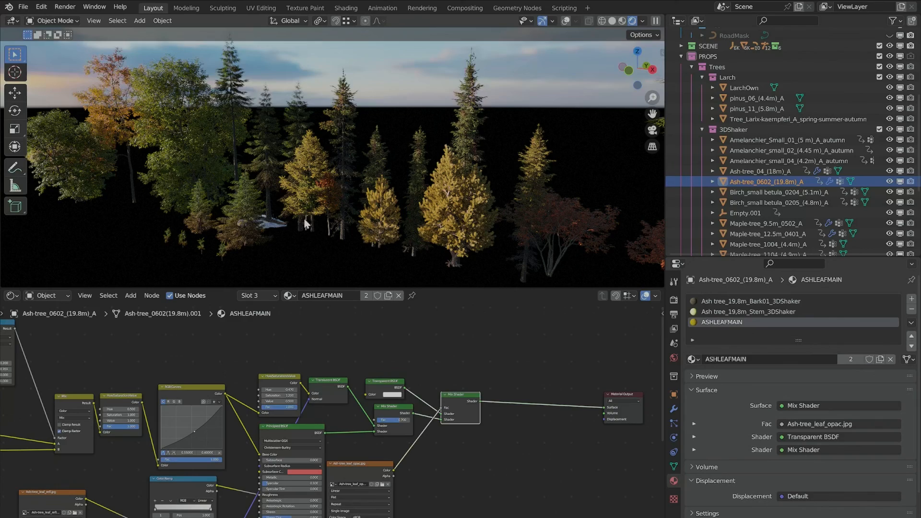
Survey the row of tree props, from the yellow conifers to the red-leaved trees and the tall bare-trunked conifers.
scroll(328, 182, up, 5)
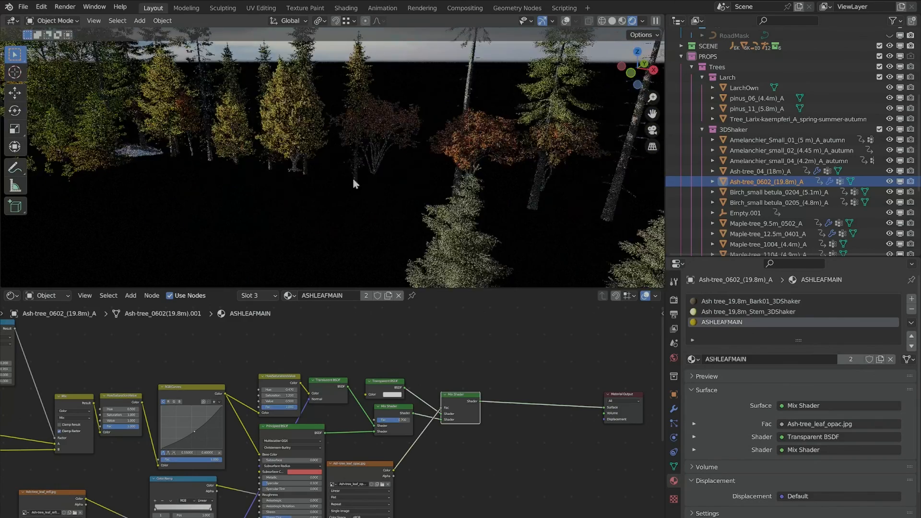
scroll(440, 258, up, 5)
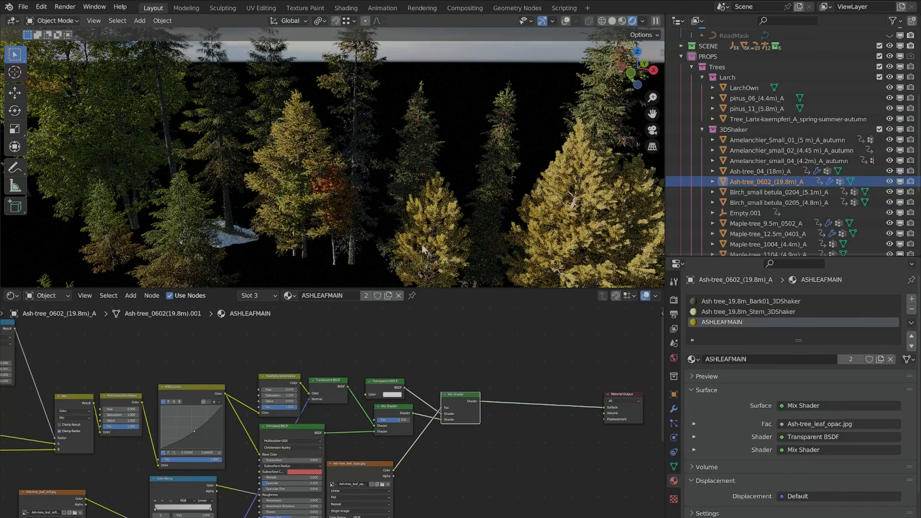
scroll(440, 257, down, 5)
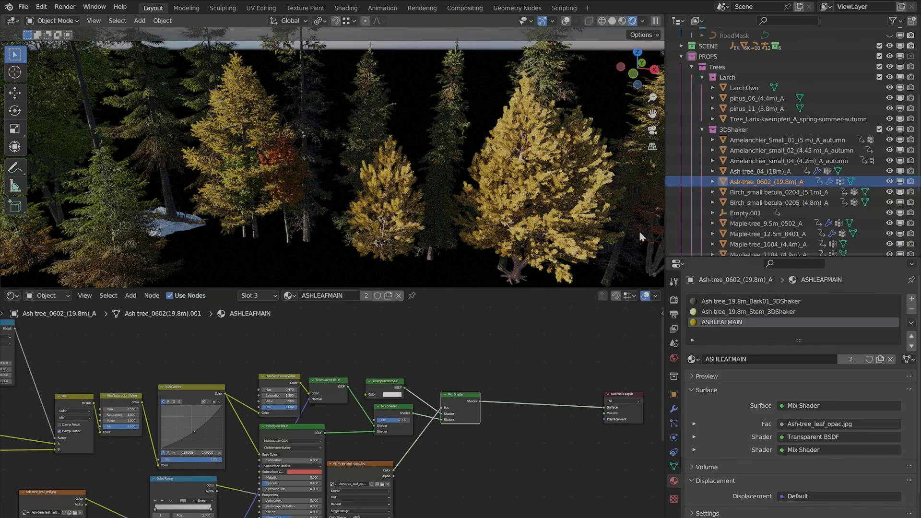
scroll(426, 221, down, 4)
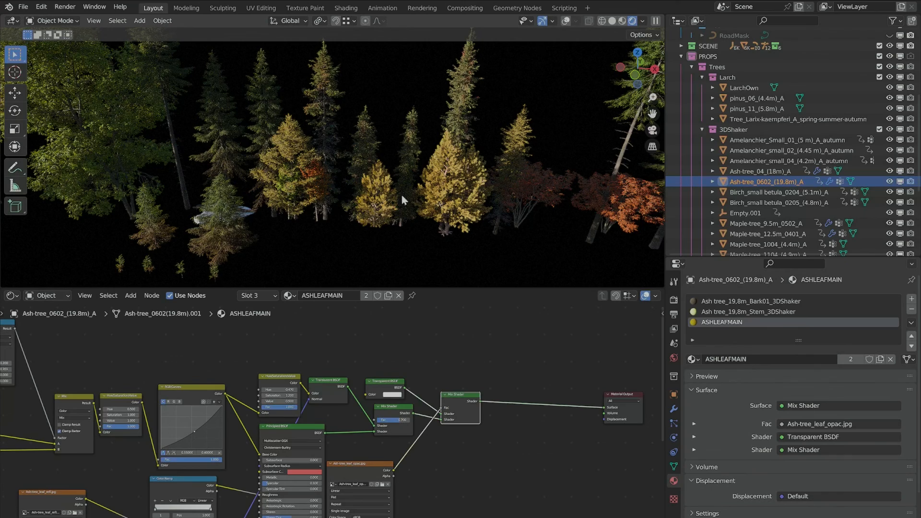
shift+middle_drag(487, 143, 312, 170)
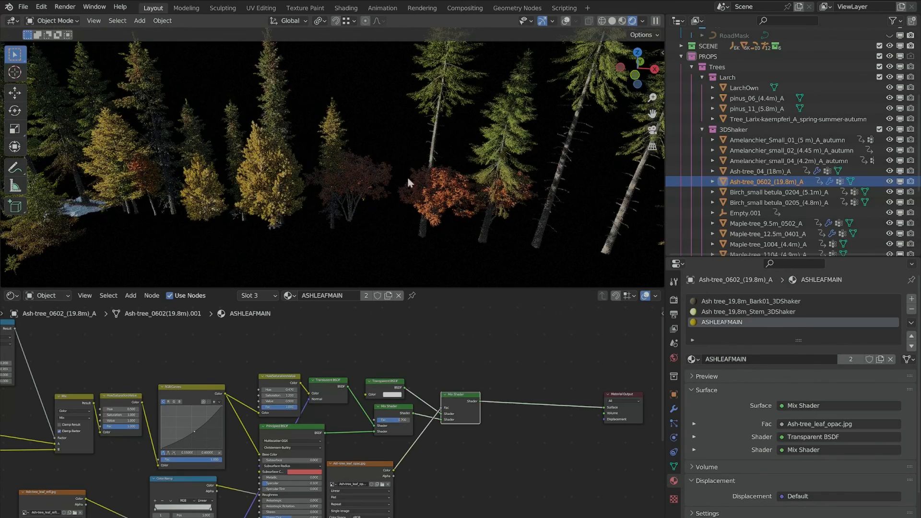
shift+middle_drag(407, 175, 433, 173)
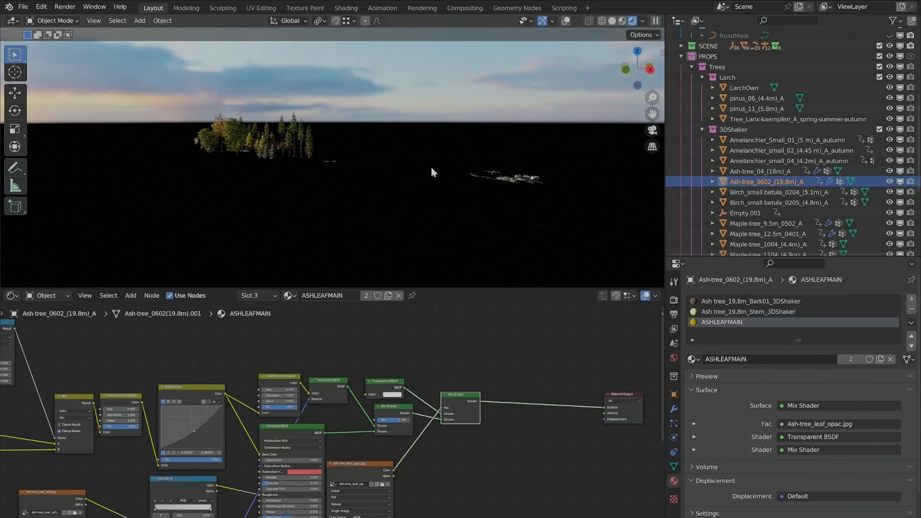
Show the full terrain scene in Solid shading and view the circular building and its surroundings from above.
click(612, 21)
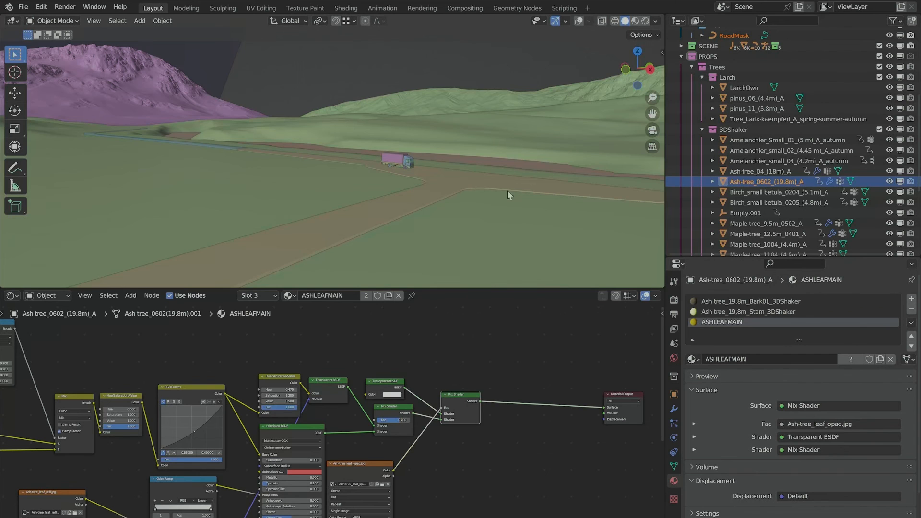
middle_drag(507, 190, 382, 176)
scroll(447, 203, down, 3)
middle_drag(448, 204, 376, 261)
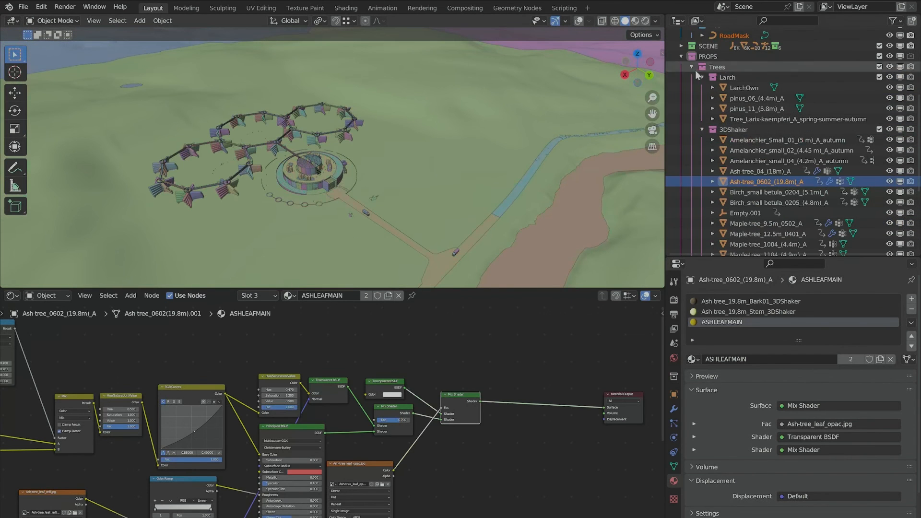
Exclude the PROPS collection from the view layer and collapse its hierarchy in the outliner.
click(879, 56)
scroll(696, 77, up, 4)
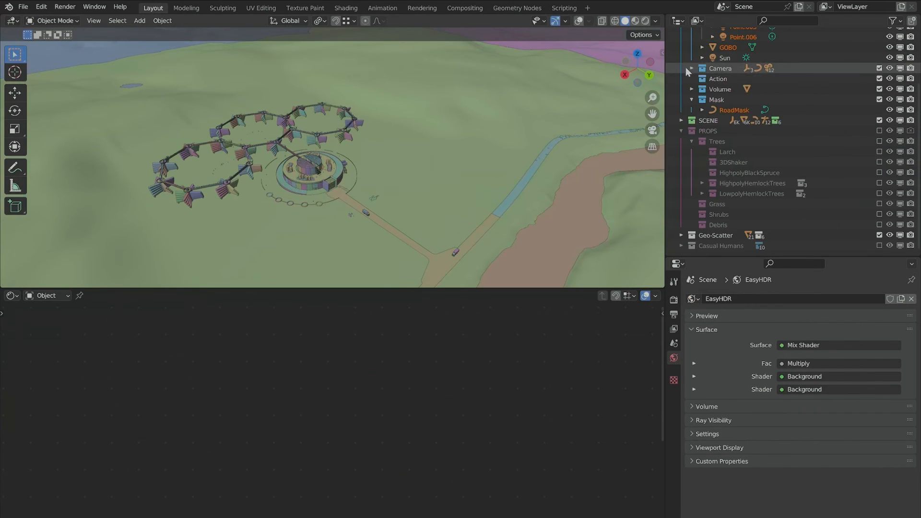
click(682, 130)
scroll(318, 218, up, 3)
Enlarge the 3D viewport, view the terrain around the building, and show the Geo-Scatter system list with extra height.
key(n)
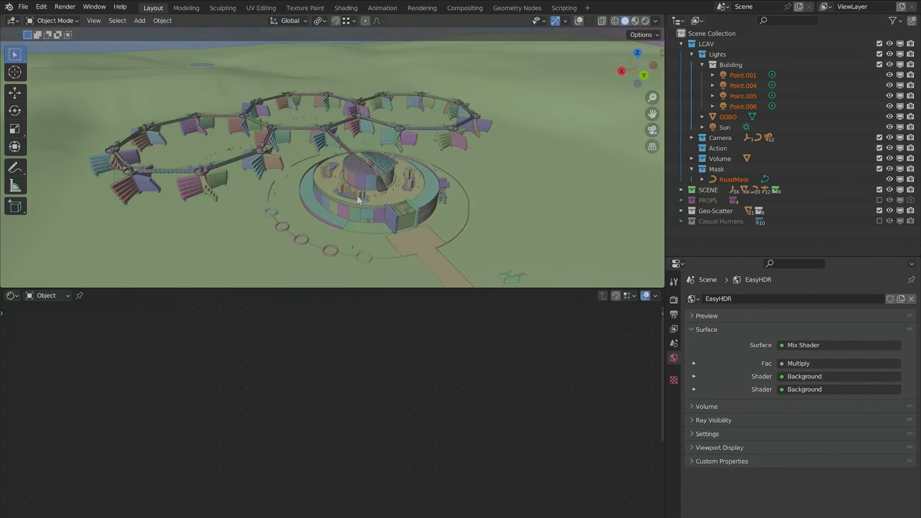
drag(322, 289, 321, 409)
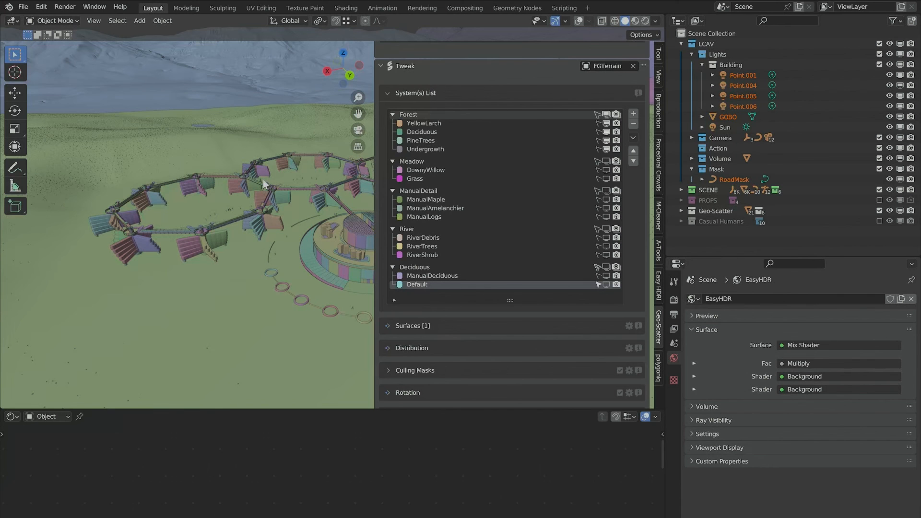
key(n)
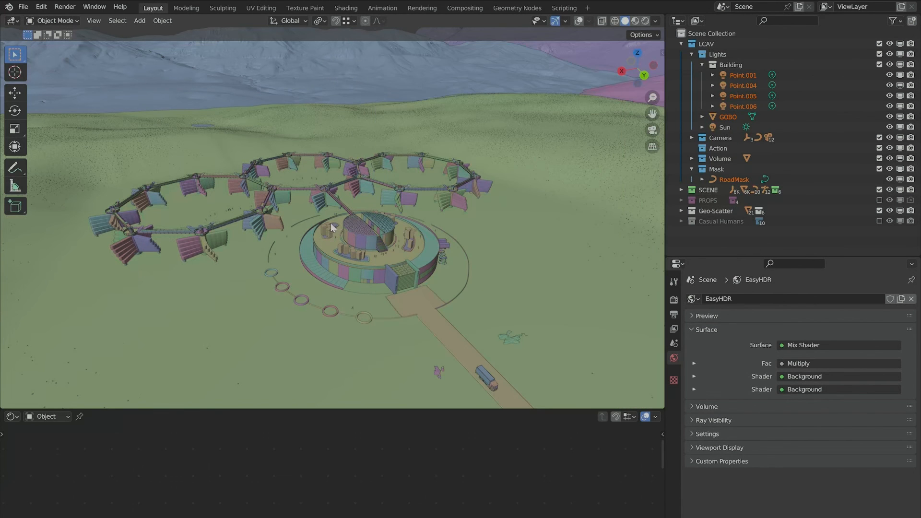
middle_drag(496, 185, 436, 253)
key(n)
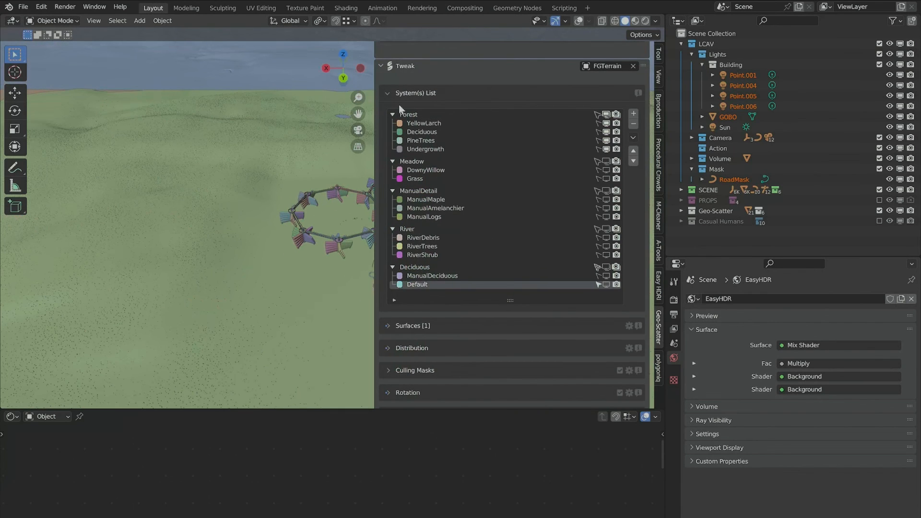
drag(510, 300, 510, 309)
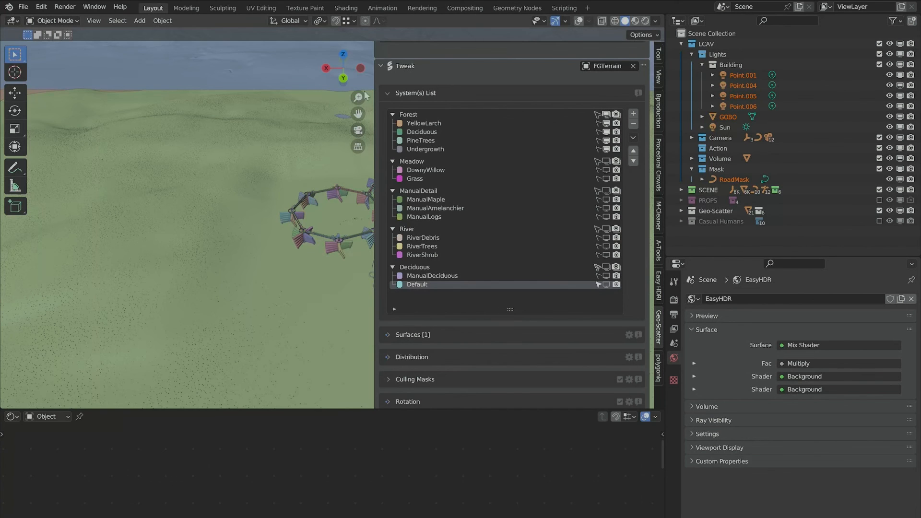
Select the Forest scatter group and review its group culling masks, scale and pattern settings.
click(424, 115)
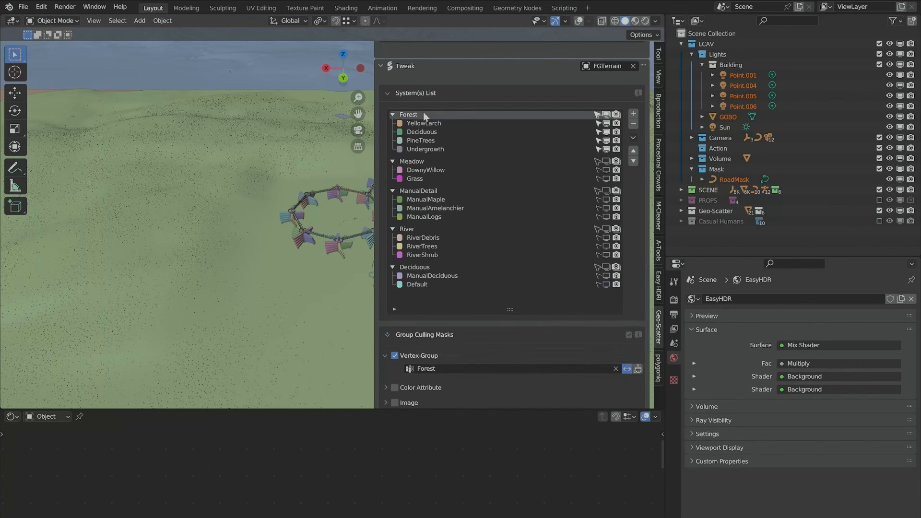
scroll(475, 226, down, 3)
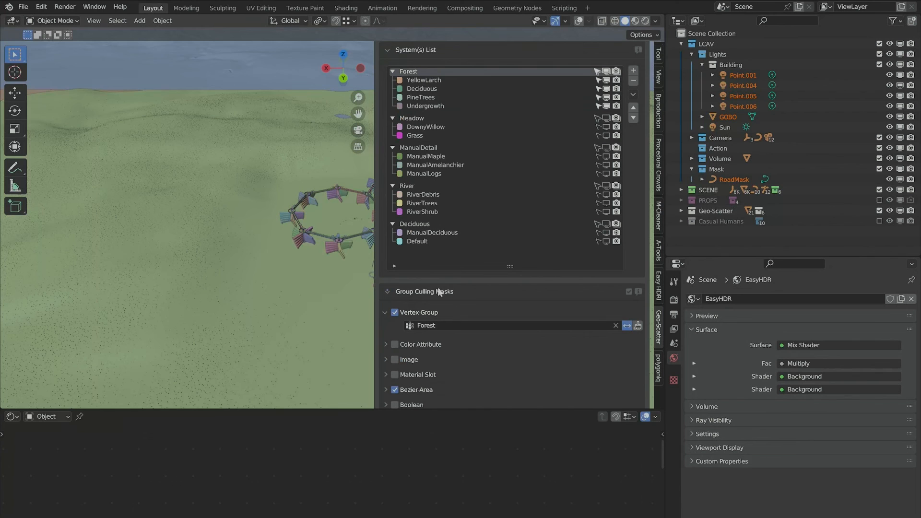
scroll(465, 287, down, 12)
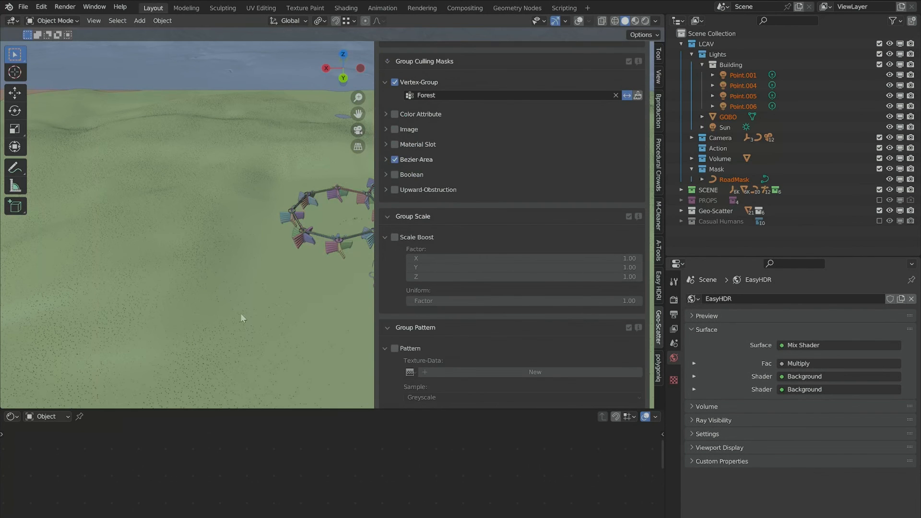
scroll(242, 318, up, 2)
scroll(448, 285, down, 3)
scroll(286, 212, up, 5)
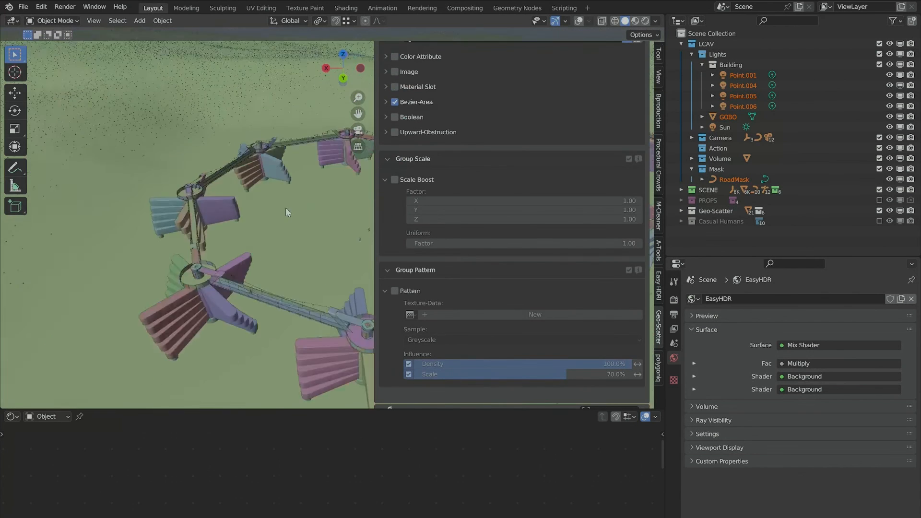
scroll(268, 202, down, 5)
scroll(528, 226, up, 12)
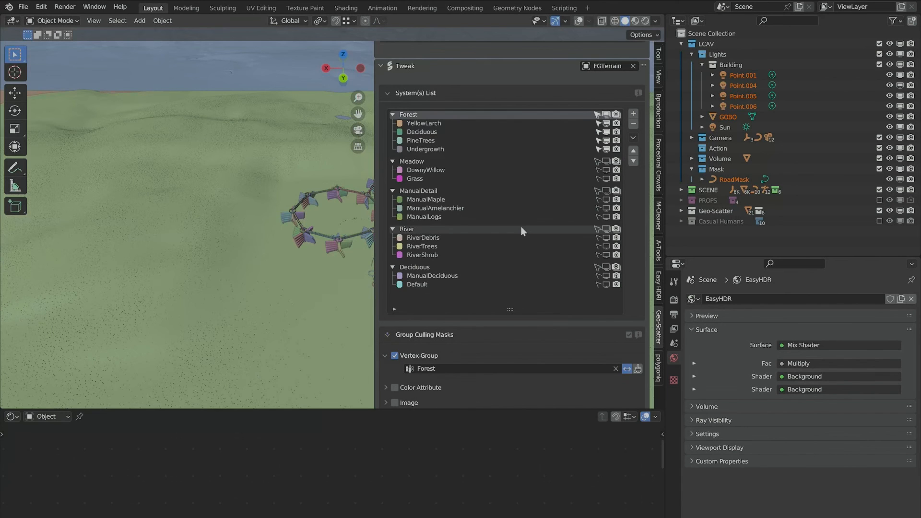
Select the FGTerrain object and display its vertex groups to compare them with the Forest group's Vertex-Group mask.
click(377, 339)
click(673, 447)
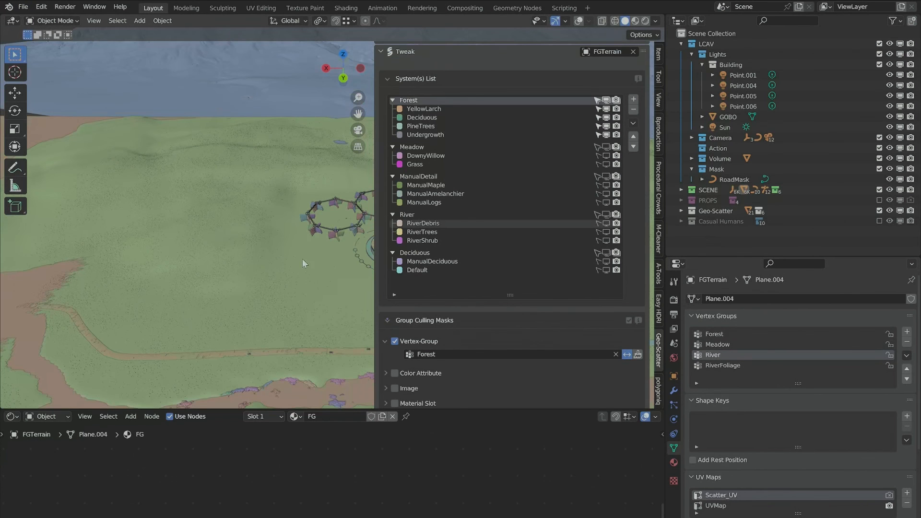
scroll(434, 286, up, 1)
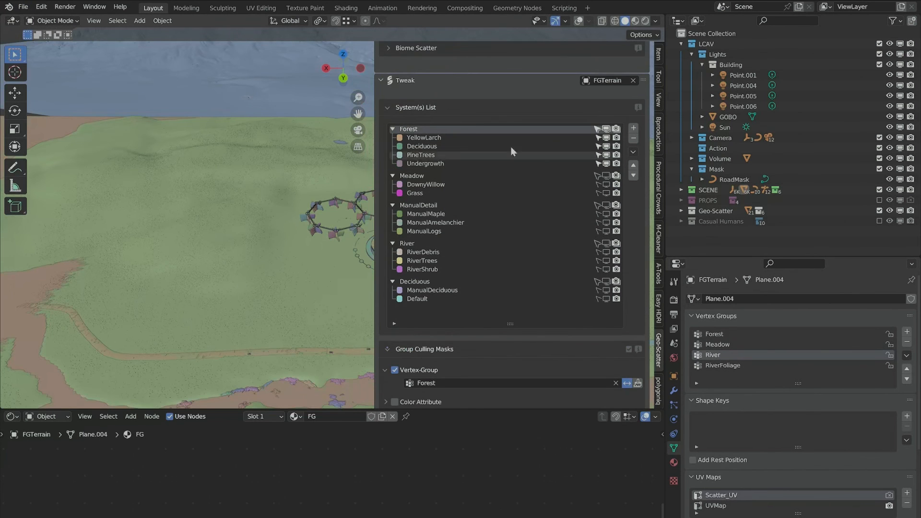
scroll(475, 269, down, 2)
scroll(475, 269, down, 1)
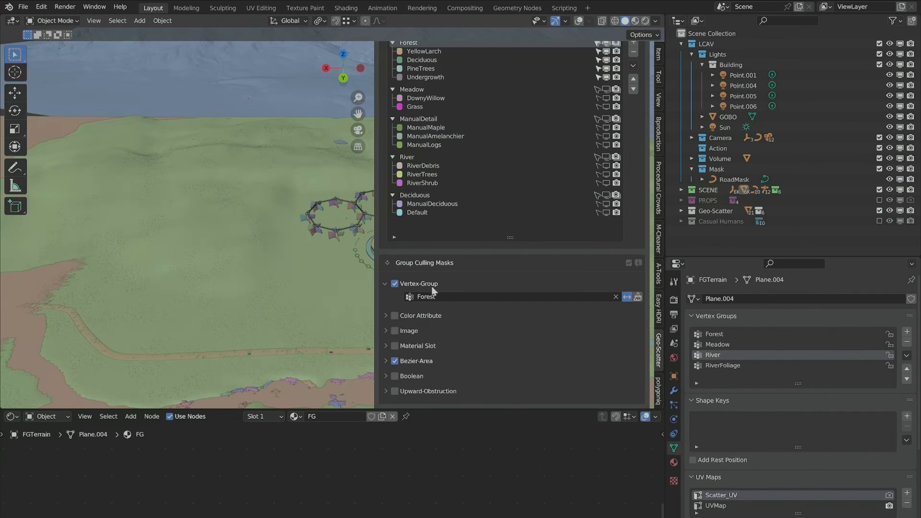
scroll(509, 293, up, 3)
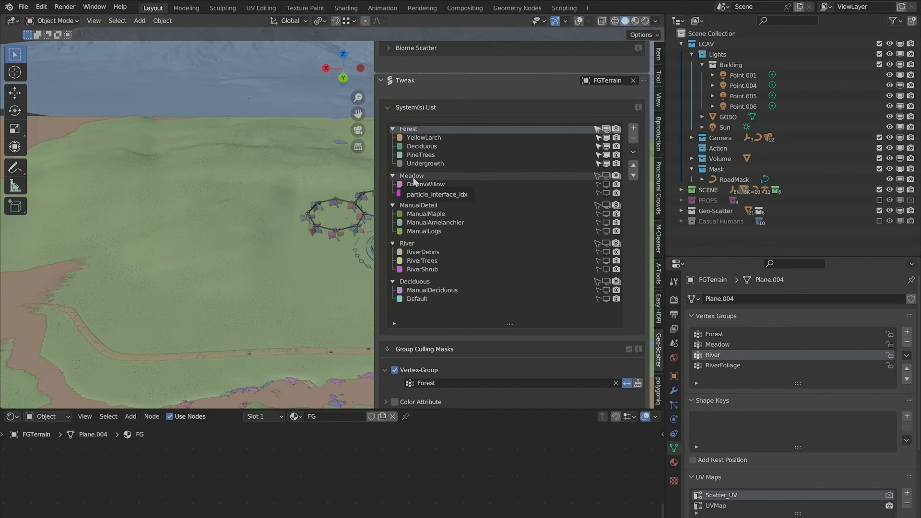
Select the YellowLarch scatter system and review its distribution and culling mask settings.
click(424, 138)
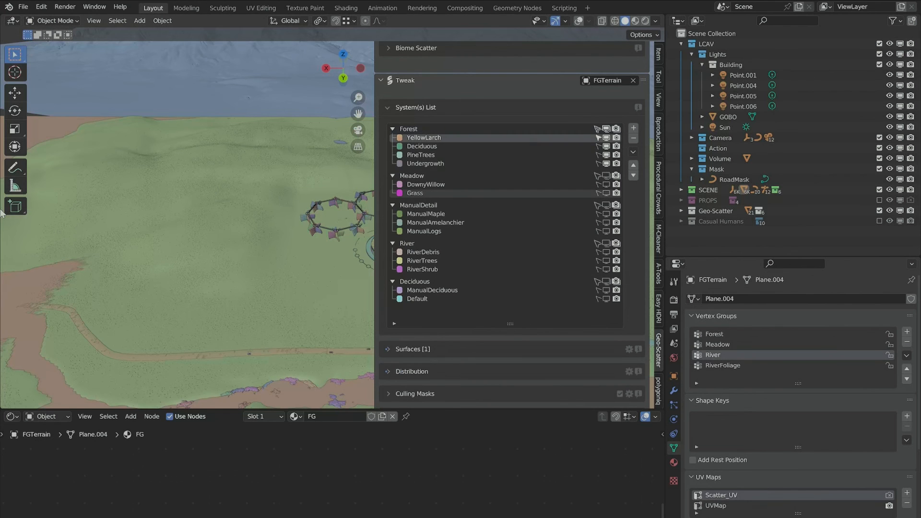
scroll(424, 150, up, 1)
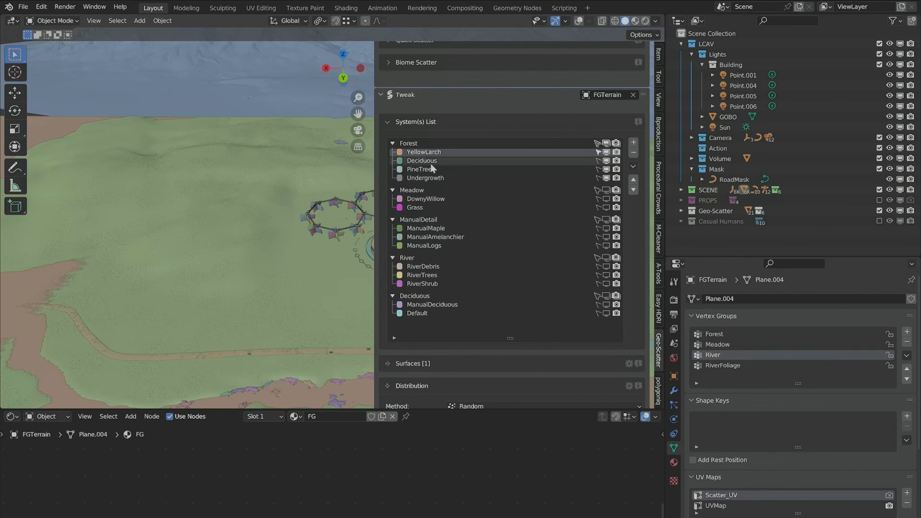
scroll(454, 172, down, 14)
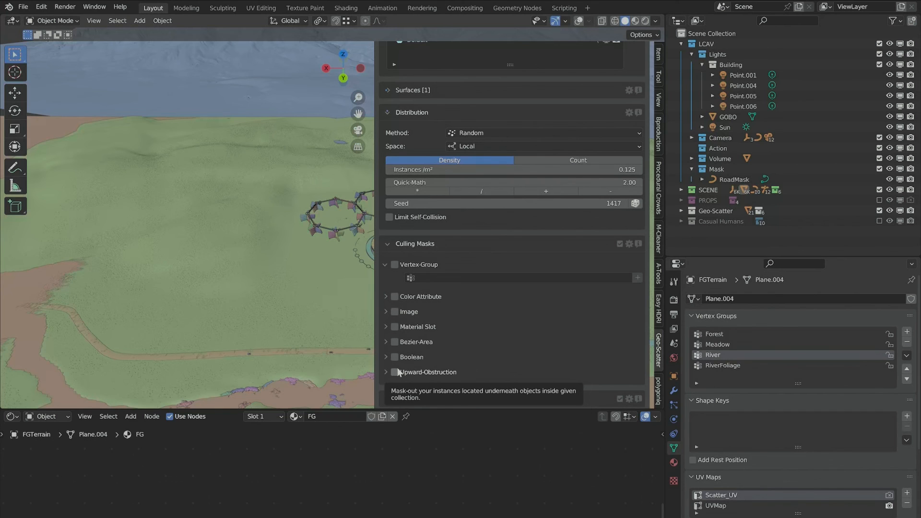
scroll(400, 279, up, 10)
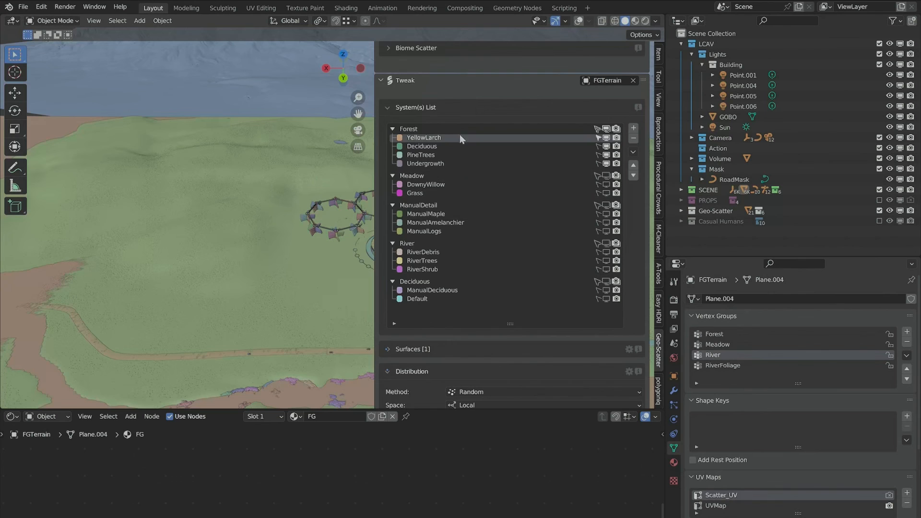
scroll(473, 121, down, 4)
scroll(554, 198, down, 5)
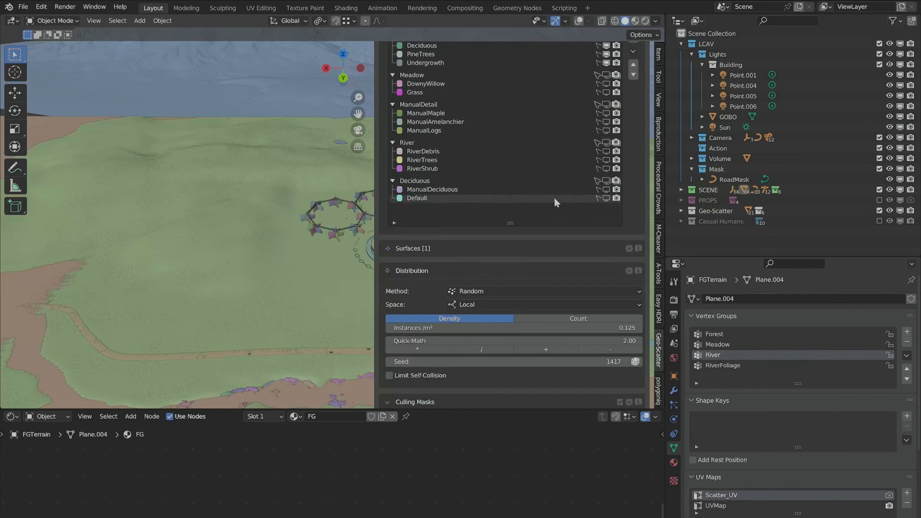
scroll(499, 203, up, 6)
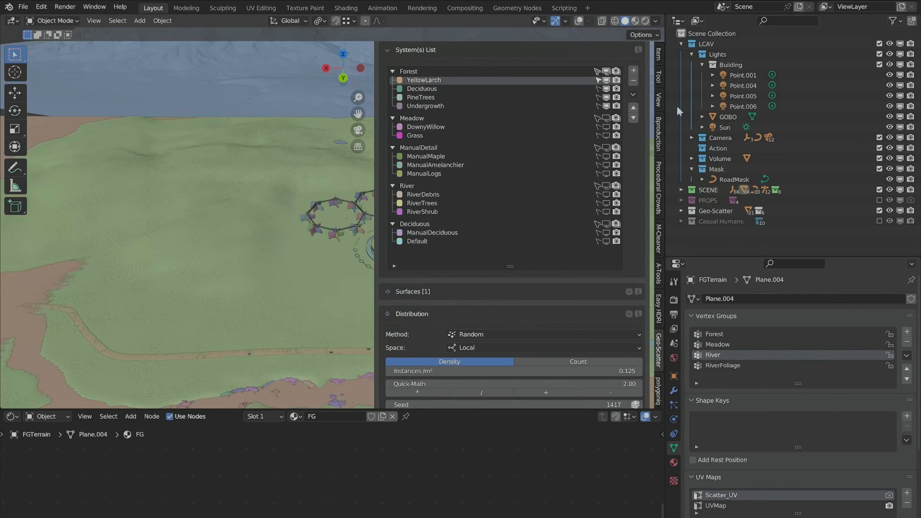
Select the PineTrees scatter system and review its distribution, culling mask and pattern settings.
click(430, 89)
click(433, 98)
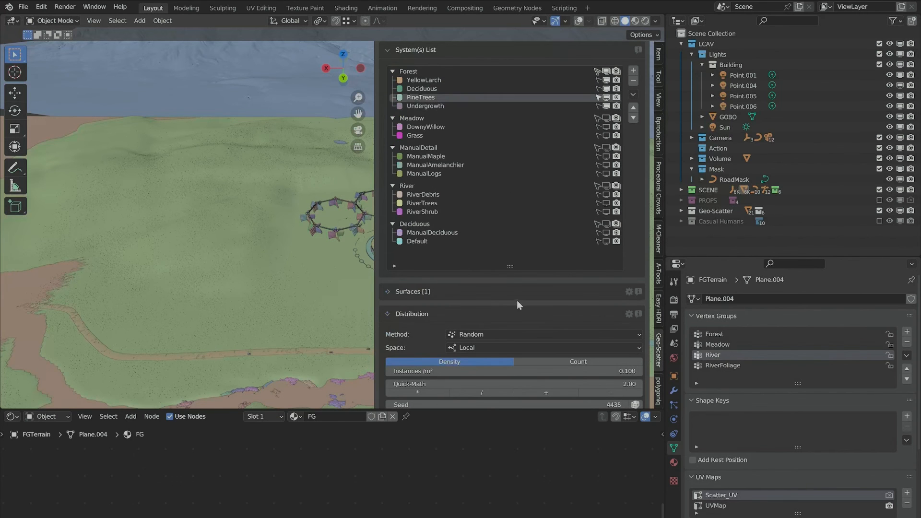
scroll(516, 297, down, 10)
scroll(516, 192, down, 6)
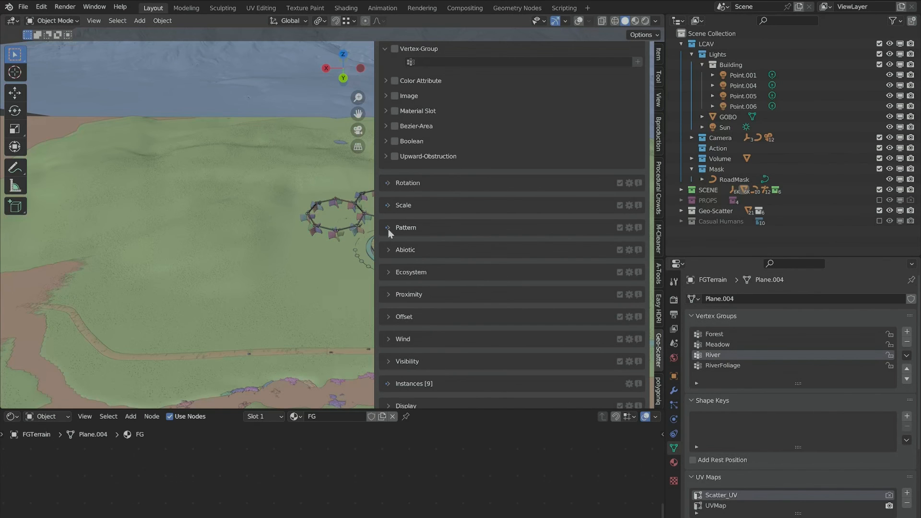
click(387, 228)
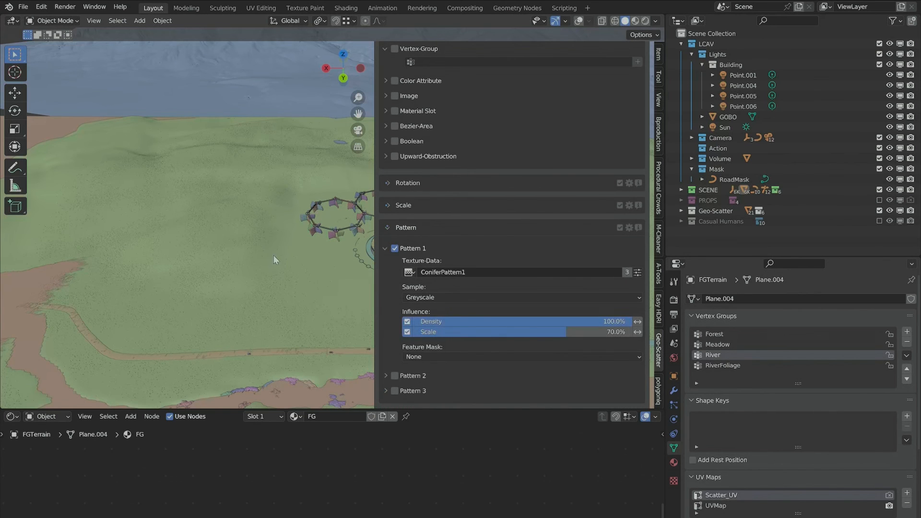
Select the YellowLarch system and compare its Pattern 1 settings with the scattered points on the terrain.
key(n)
scroll(254, 283, up, 4)
scroll(367, 246, up, 3)
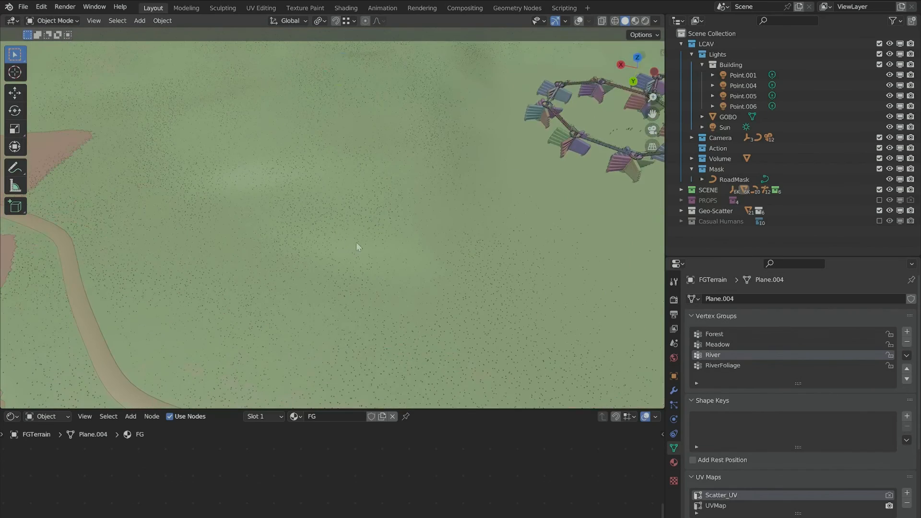
key(n)
scroll(447, 269, up, 10)
scroll(430, 190, up, 8)
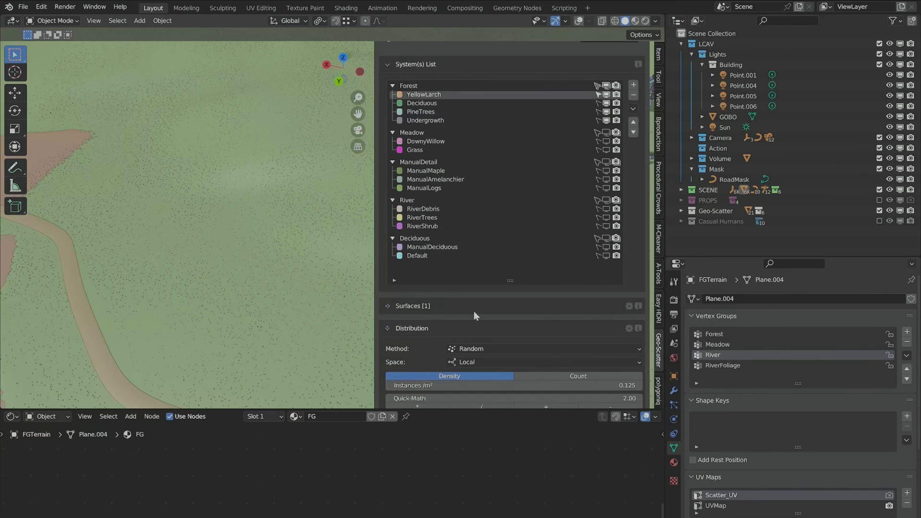
scroll(482, 269, down, 18)
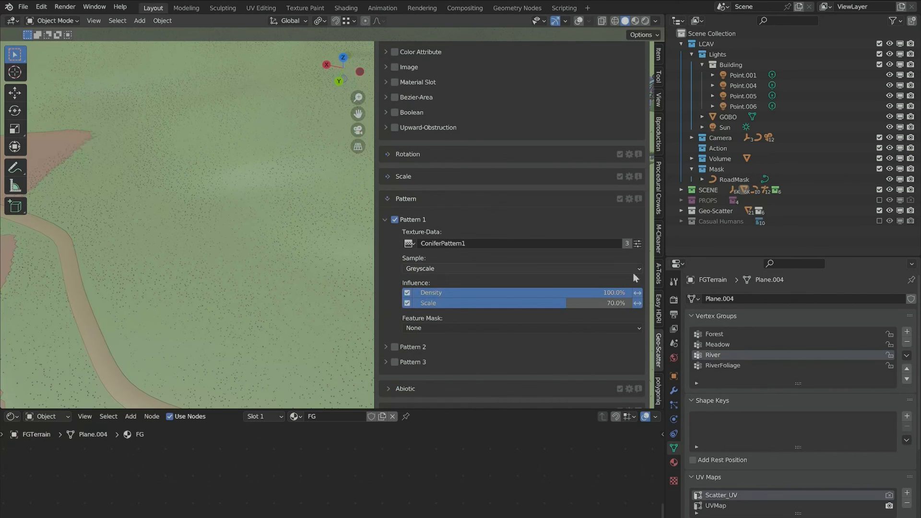
key(n)
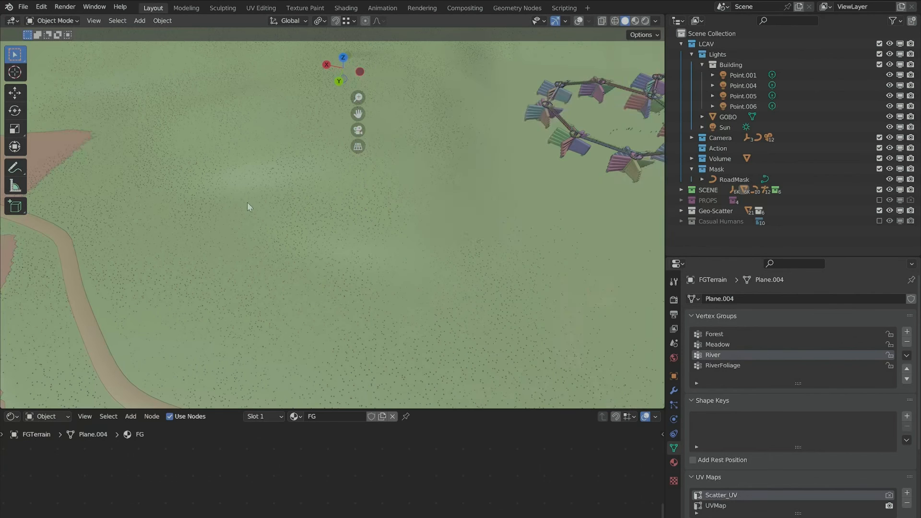
middle_drag(357, 289, 334, 272)
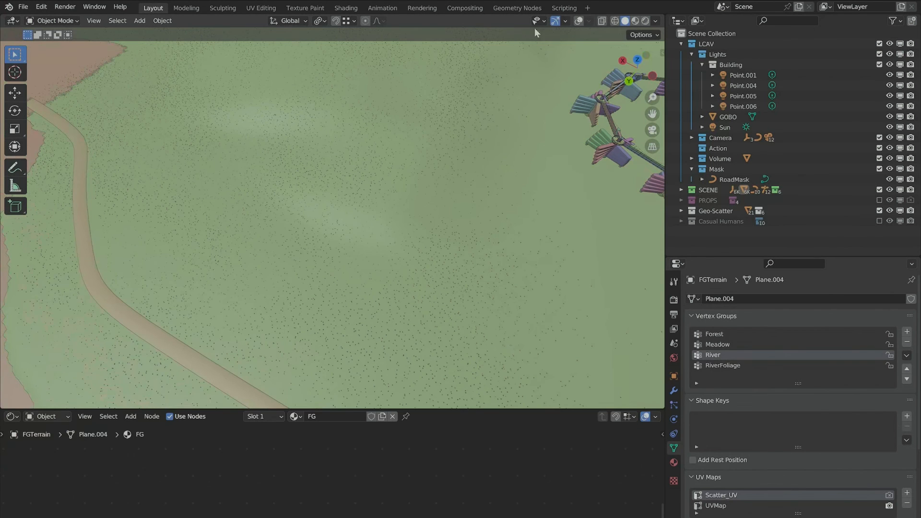
Select the Deciduous system in the Forest group and review its distribution density and culling masks.
key(n)
scroll(551, 142, up, 15)
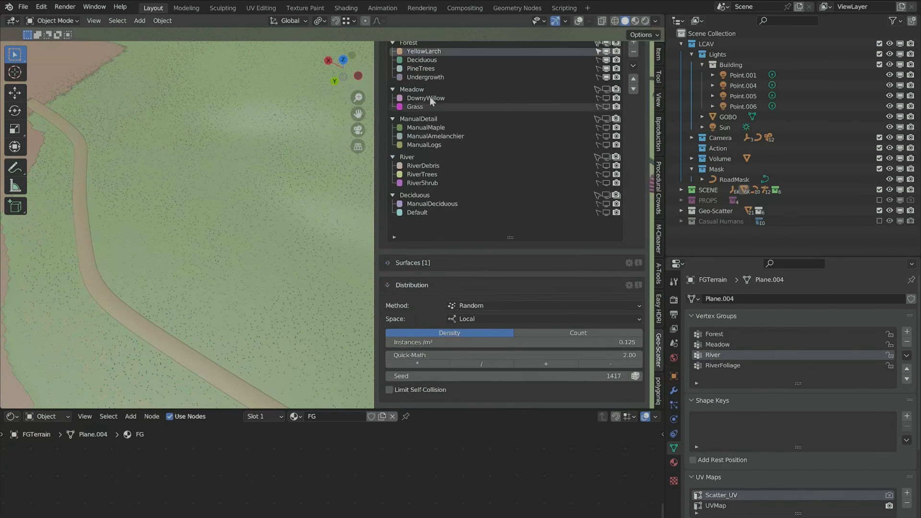
click(422, 60)
scroll(499, 191, down, 15)
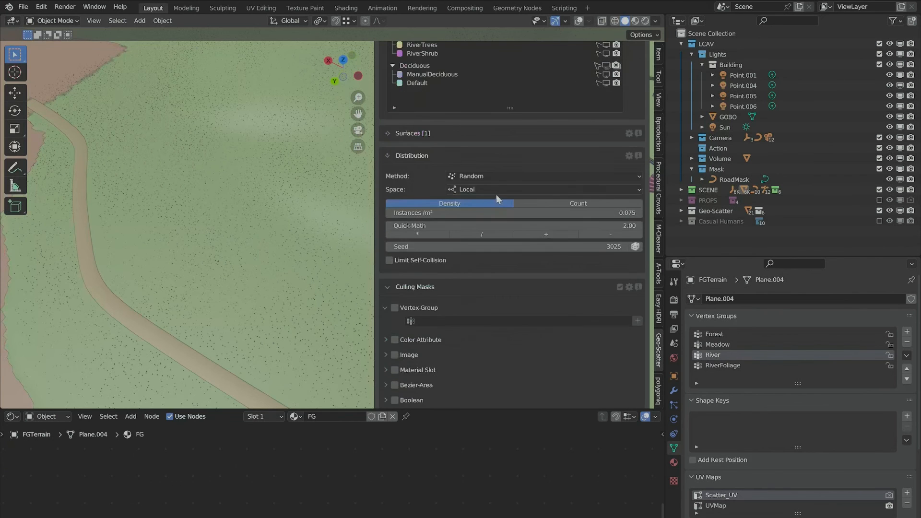
Enable Pattern 2 on the PineTrees system with DeciduousPattern1 as its texture data.
scroll(508, 138, up, 15)
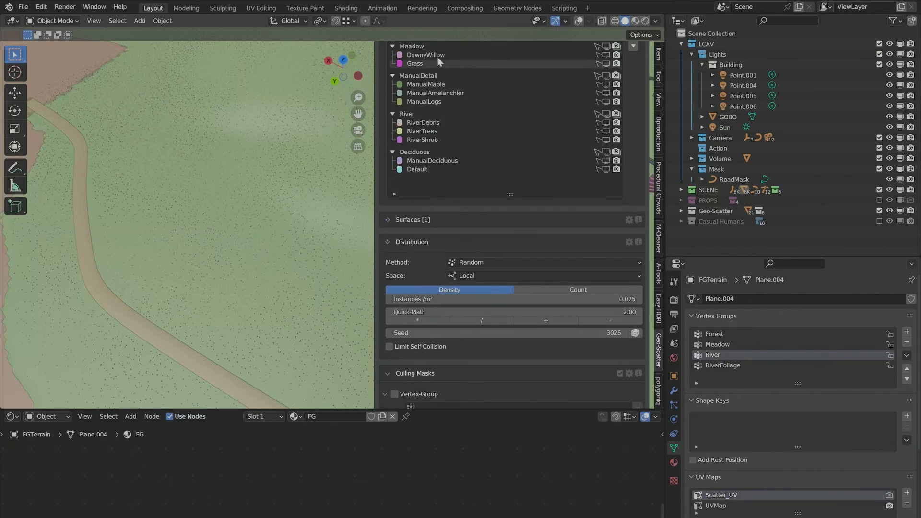
click(431, 112)
scroll(509, 145, down, 15)
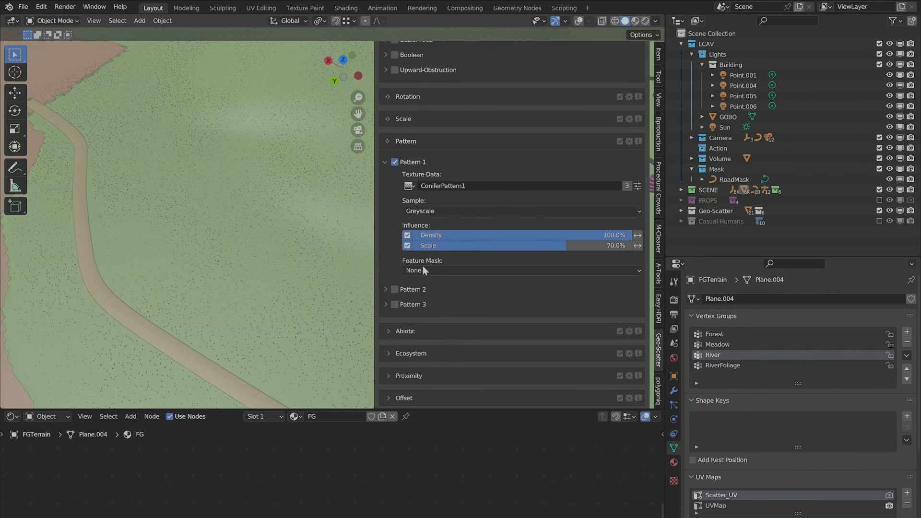
click(386, 290)
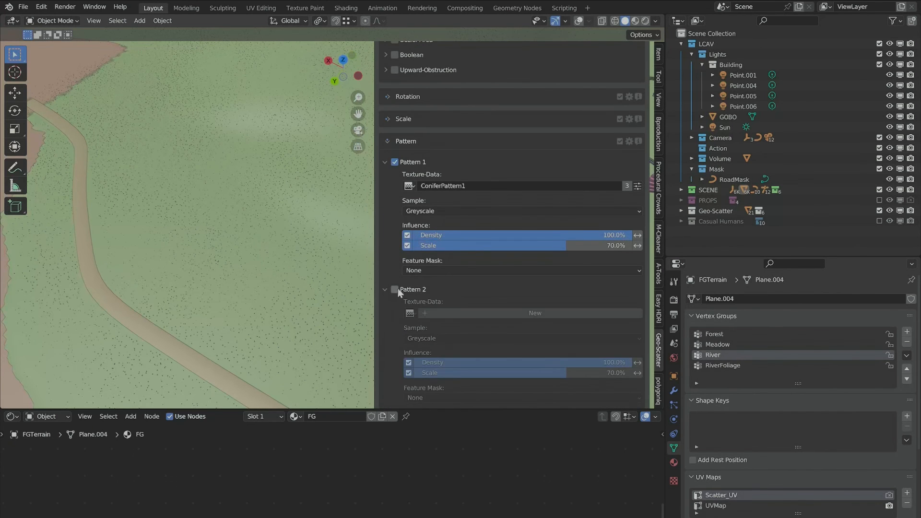
click(395, 289)
click(410, 313)
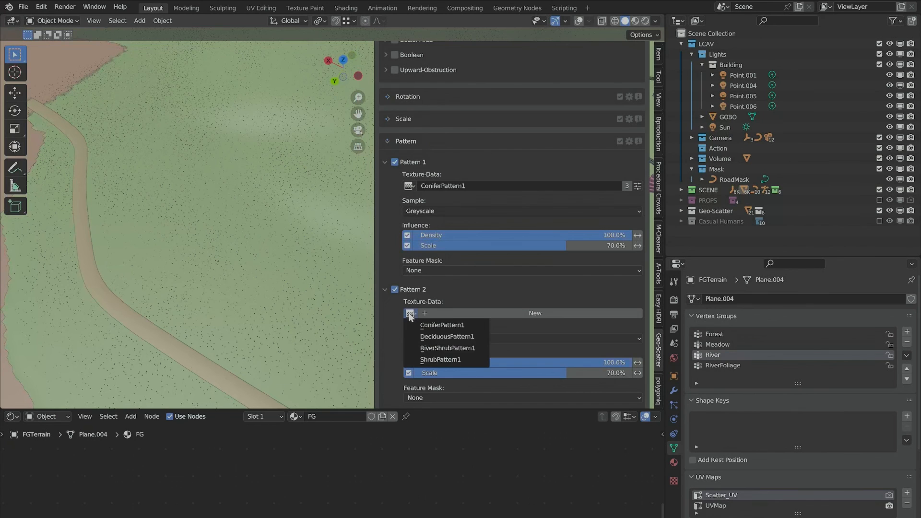
click(452, 337)
scroll(619, 353, down, 2)
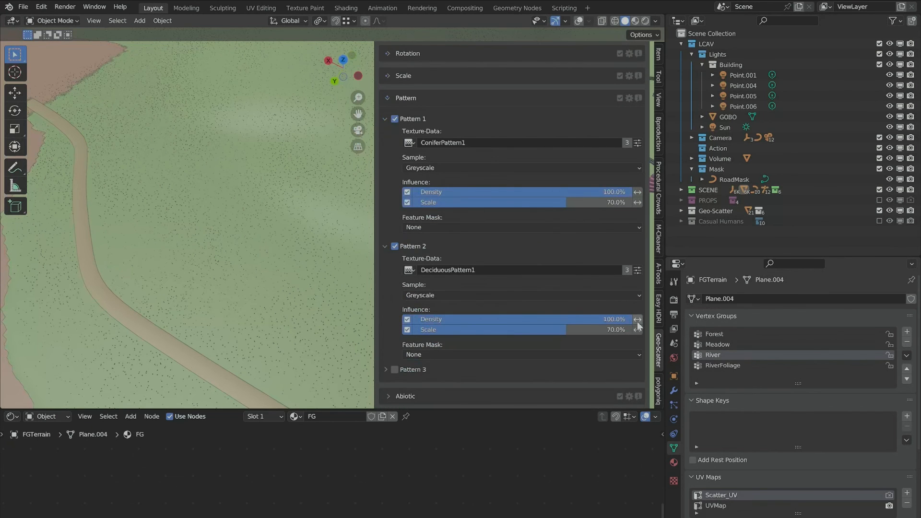
Show the viewport in rendered shading with the building, the road and the surrounding forest in view.
key(n)
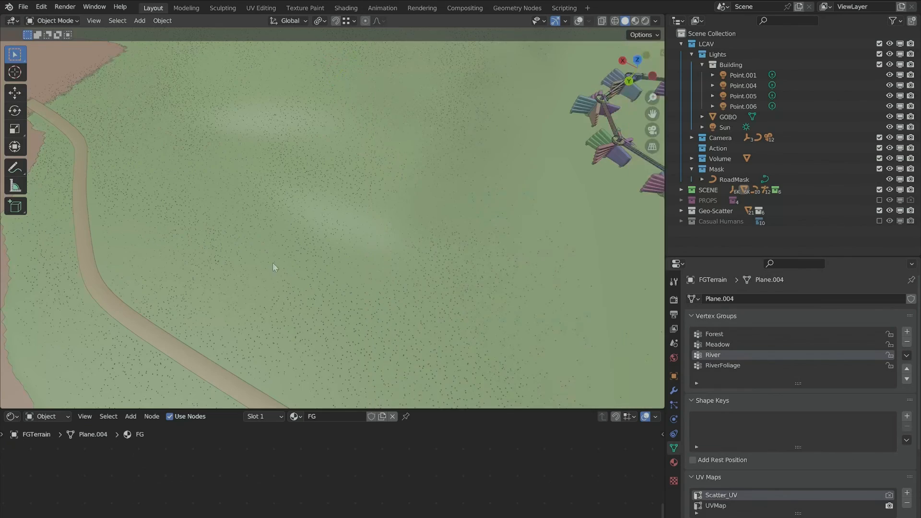
middle_drag(272, 263, 259, 203)
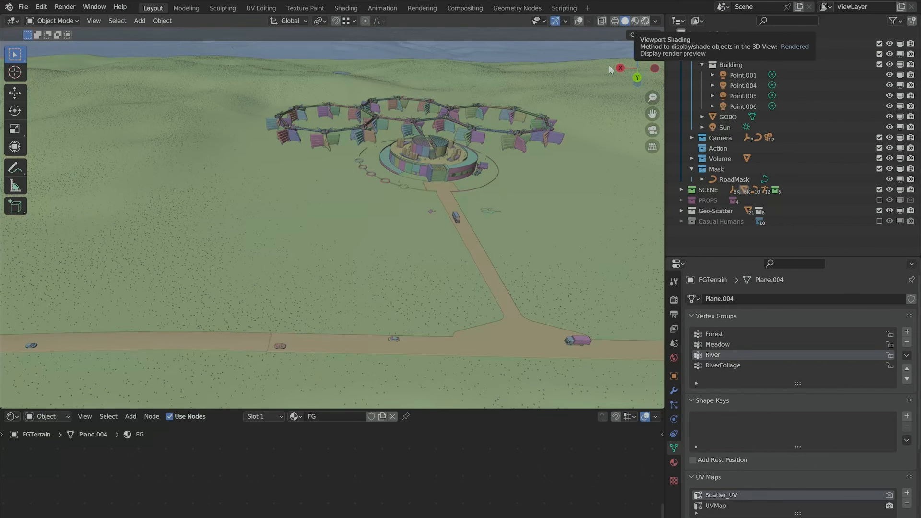
key(z)
key(8)
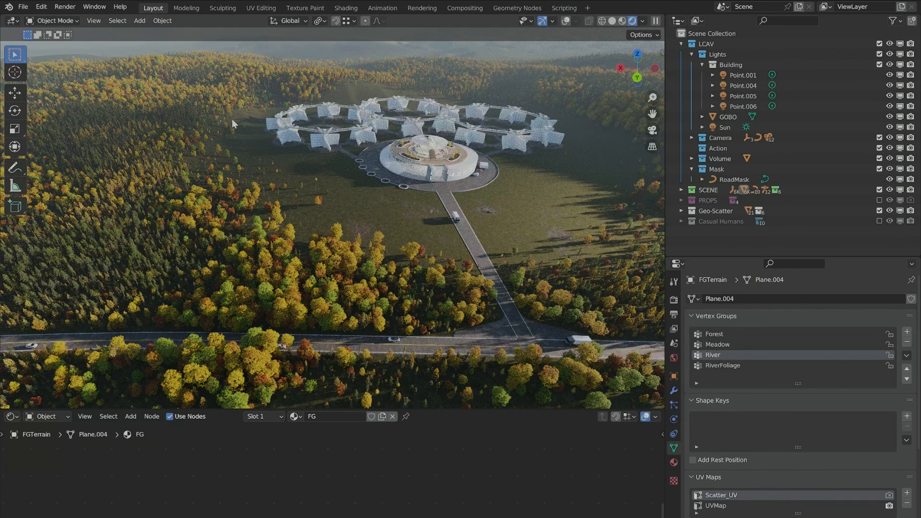
middle_drag(255, 264, 387, 247)
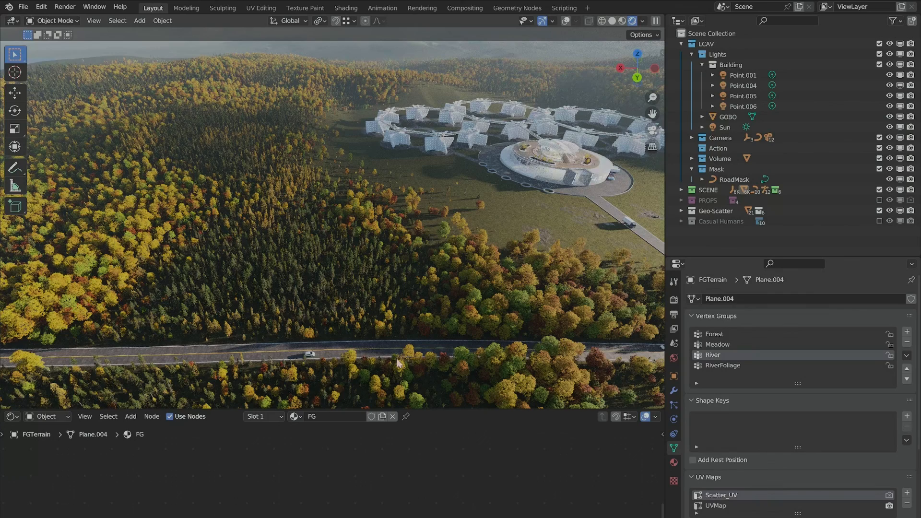
Examine the rendered forest beside the road, from the undergrowth between the trunks to the tree patches seen from above.
scroll(373, 235, down, 3)
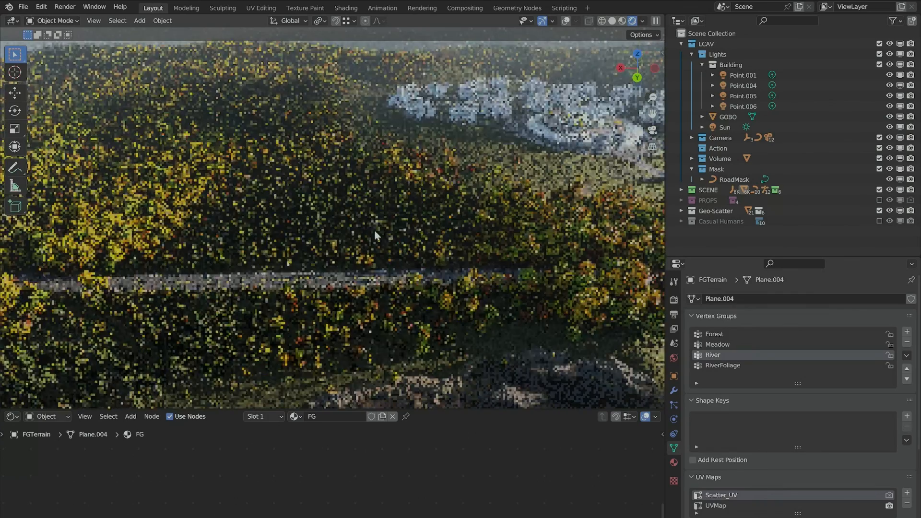
scroll(358, 231, up, 5)
scroll(356, 231, up, 6)
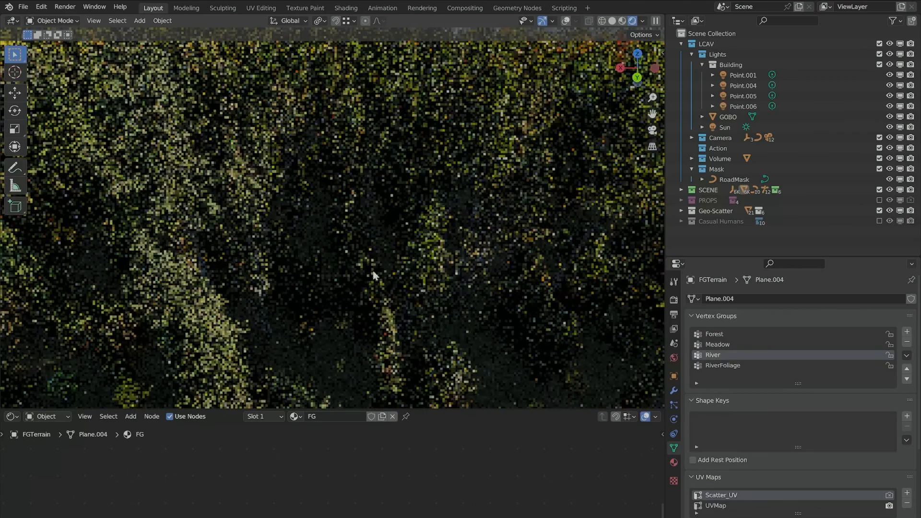
scroll(355, 209, up, 5)
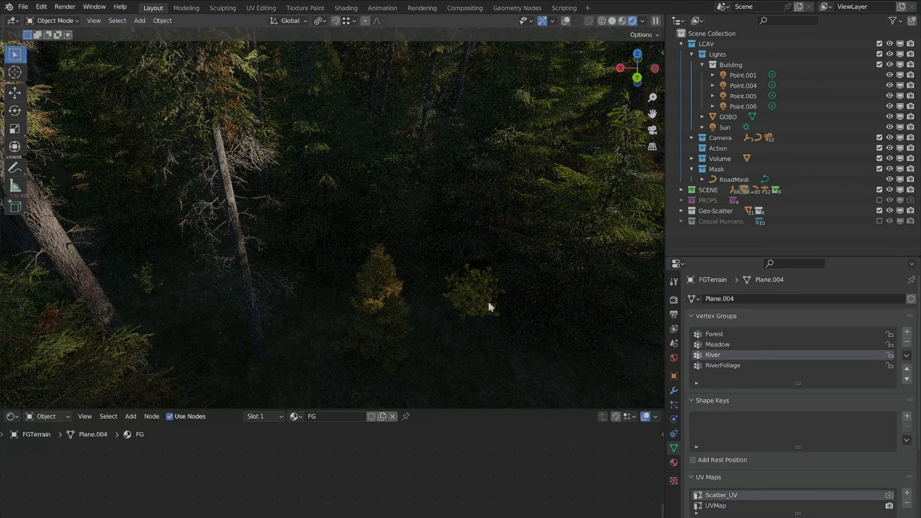
scroll(409, 277, down, 5)
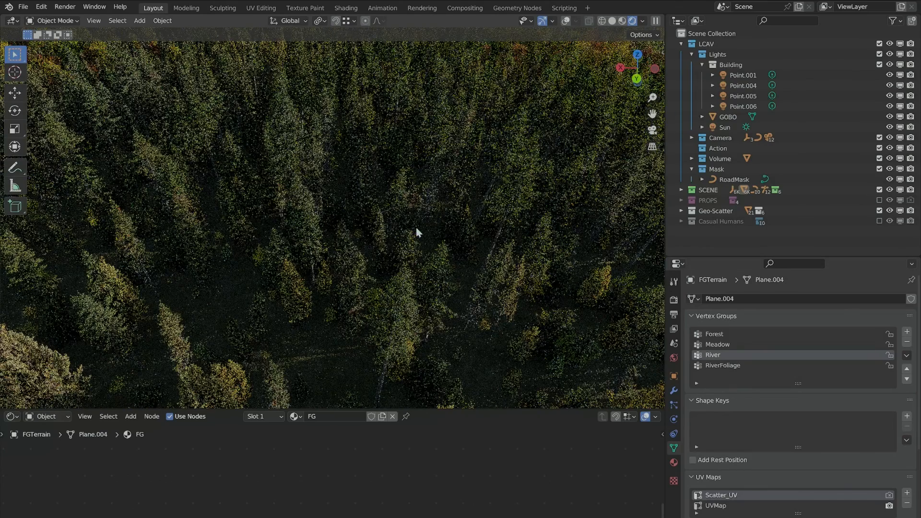
scroll(416, 227, down, 5)
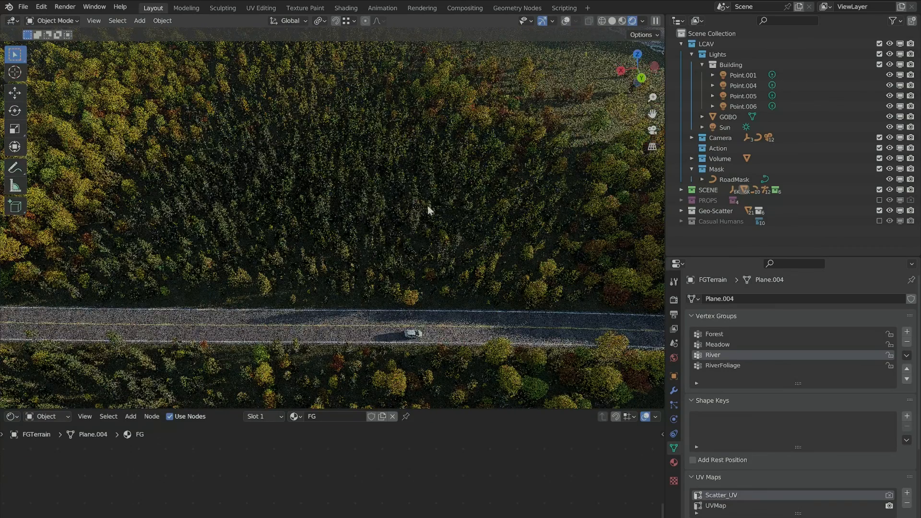
middle_drag(428, 208, 446, 196)
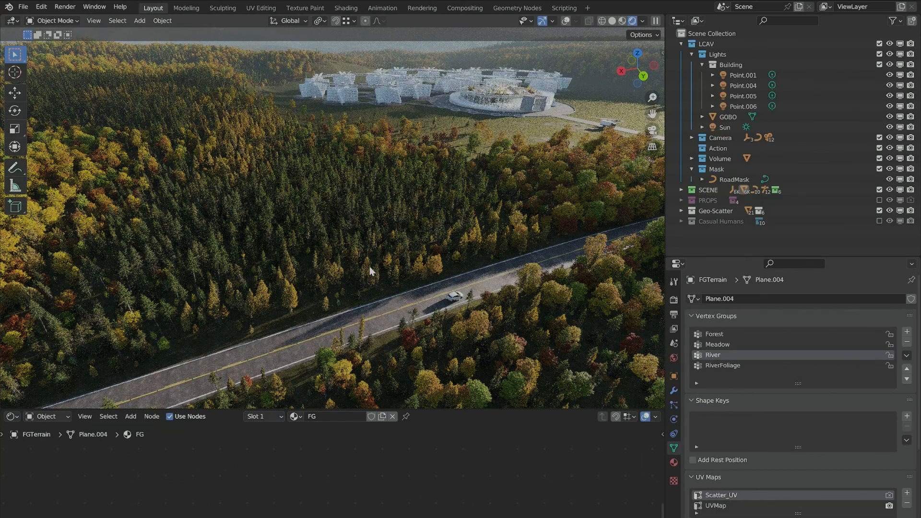
scroll(321, 197, up, 5)
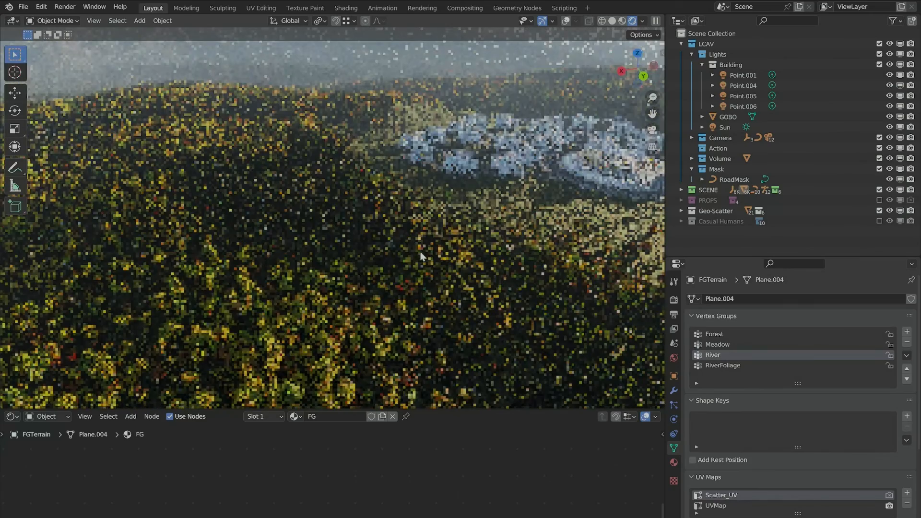
scroll(421, 236, down, 5)
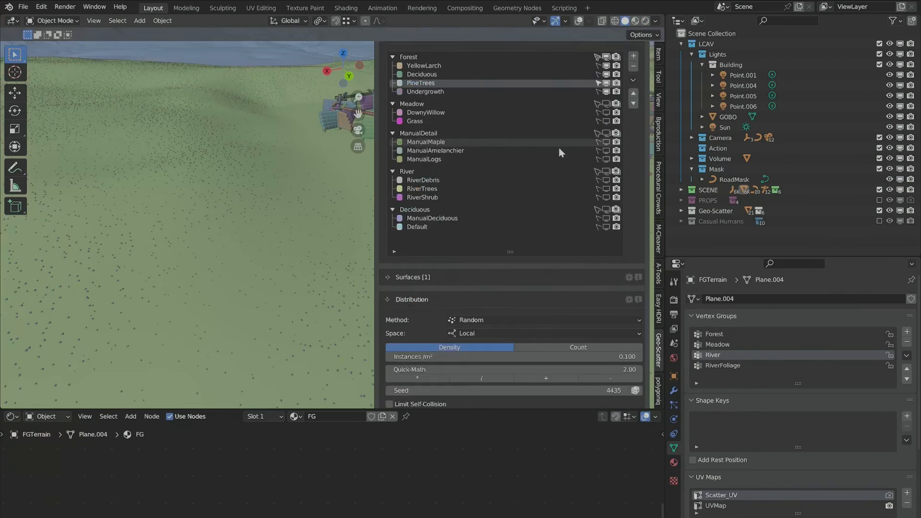
Hide the Forest scatter group in the viewport and show the Meadow group instead.
scroll(576, 158, up, 5)
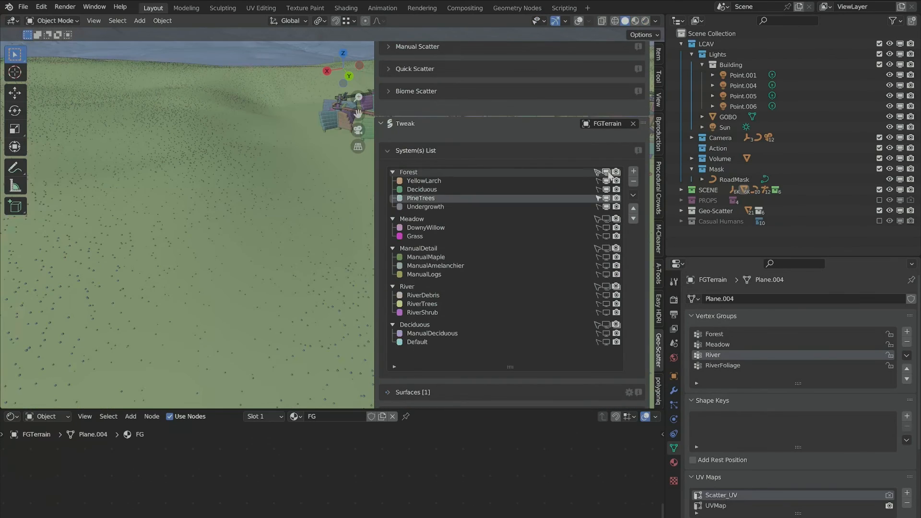
click(607, 171)
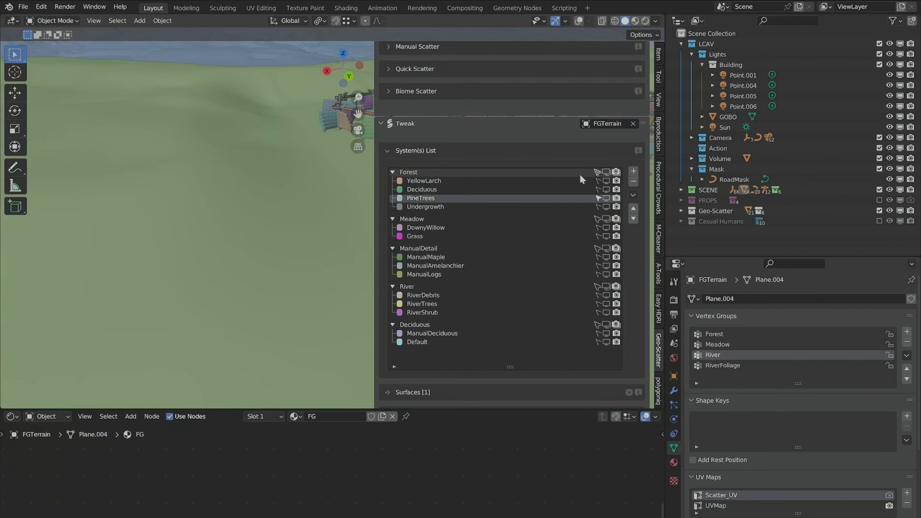
click(603, 219)
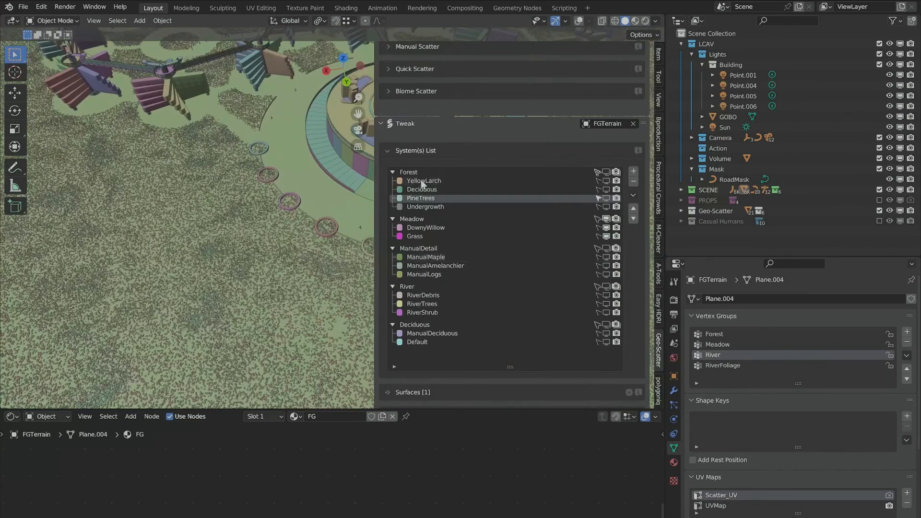
Set the Meadow group's Grass system density to 4 instances per square metre.
click(499, 236)
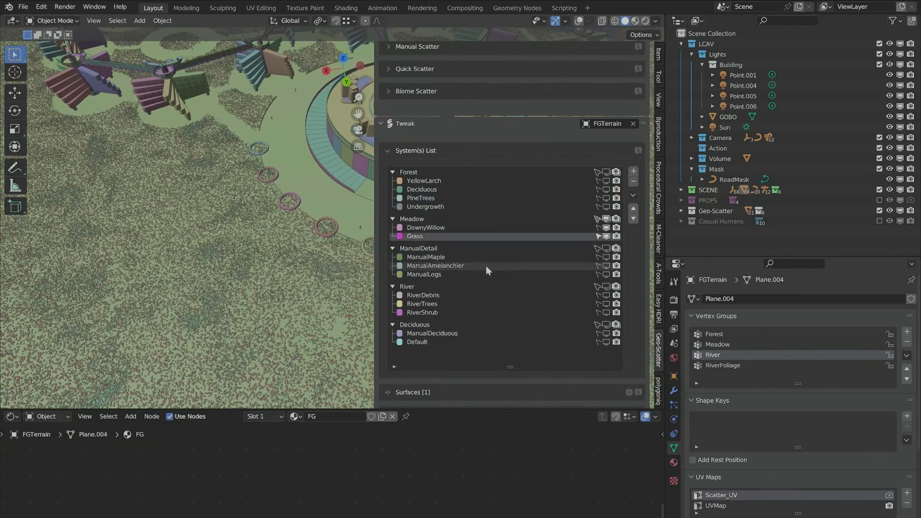
scroll(432, 287, down, 5)
click(586, 371)
text(4)
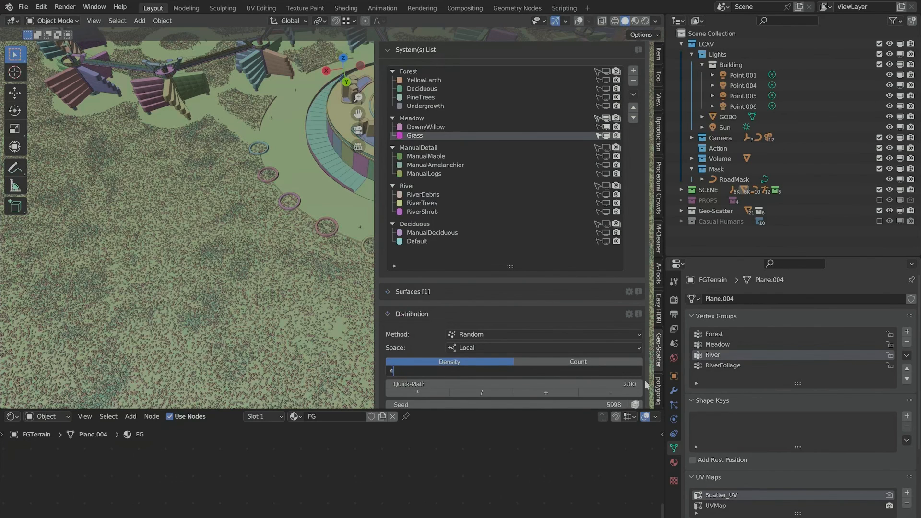
key(Return)
Examine the meadow scatter around the building and its paths from above.
key(n)
middle_drag(340, 256, 391, 184)
scroll(391, 184, up, 8)
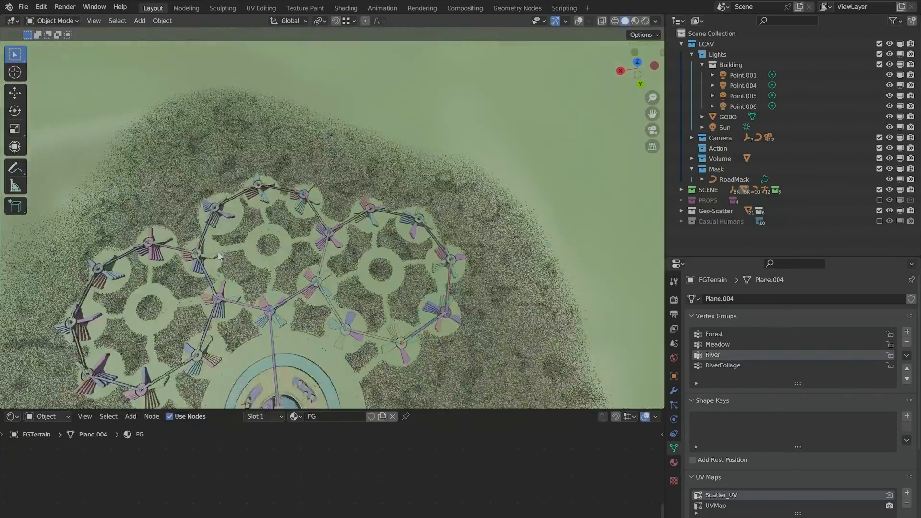
scroll(409, 340, down, 5)
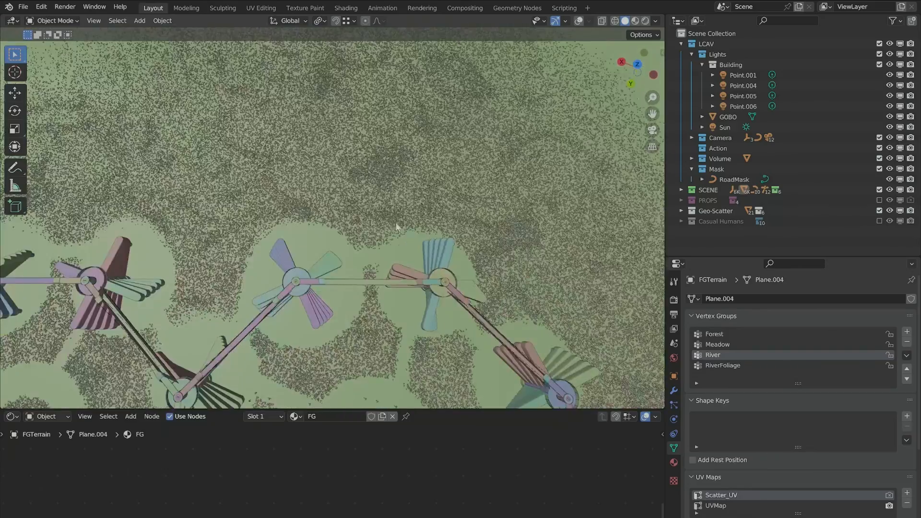
middle_drag(409, 339, 304, 231)
middle_drag(444, 189, 340, 202)
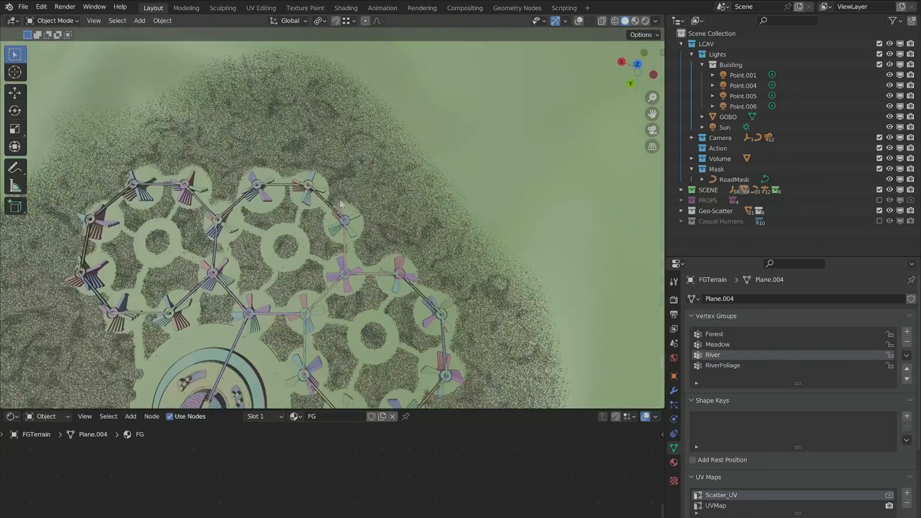
Examine the meadow scatter points between the towers, along the circular paths and around the central building.
scroll(434, 247, up, 10)
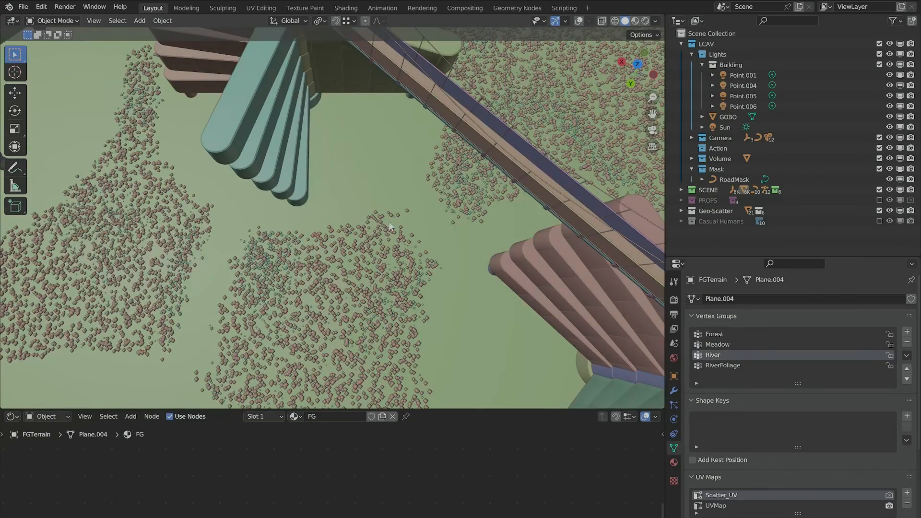
scroll(389, 220, down, 8)
middle_drag(353, 211, 315, 294)
middle_drag(346, 267, 220, 233)
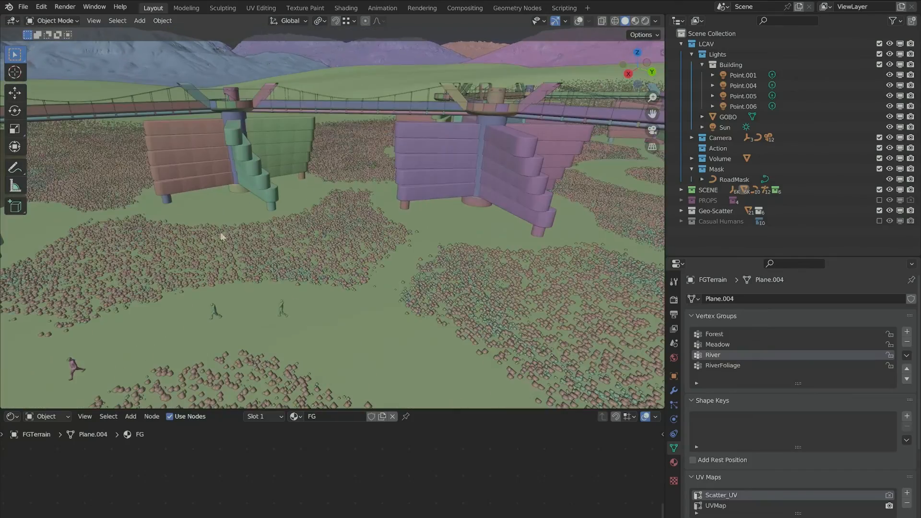
middle_drag(292, 308, 193, 234)
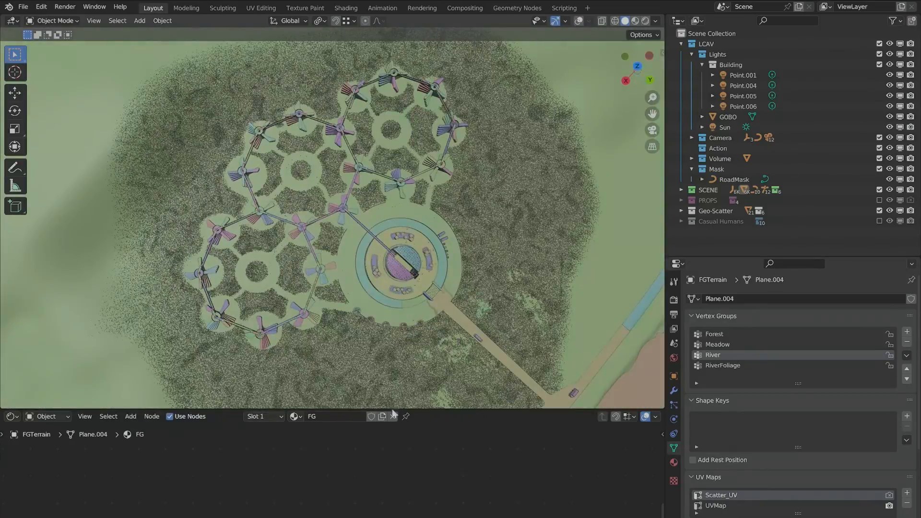
scroll(421, 342, up, 3)
middle_drag(420, 342, 320, 240)
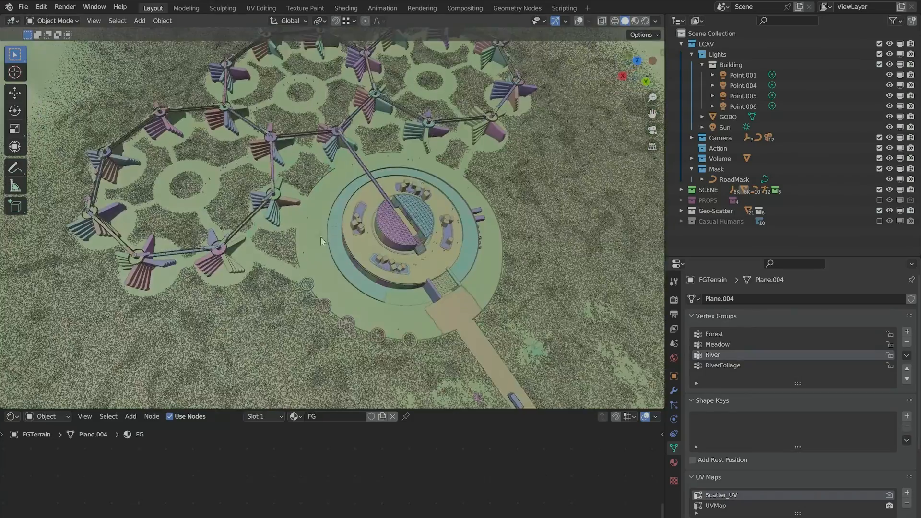
scroll(367, 254, down, 5)
scroll(474, 301, up, 6)
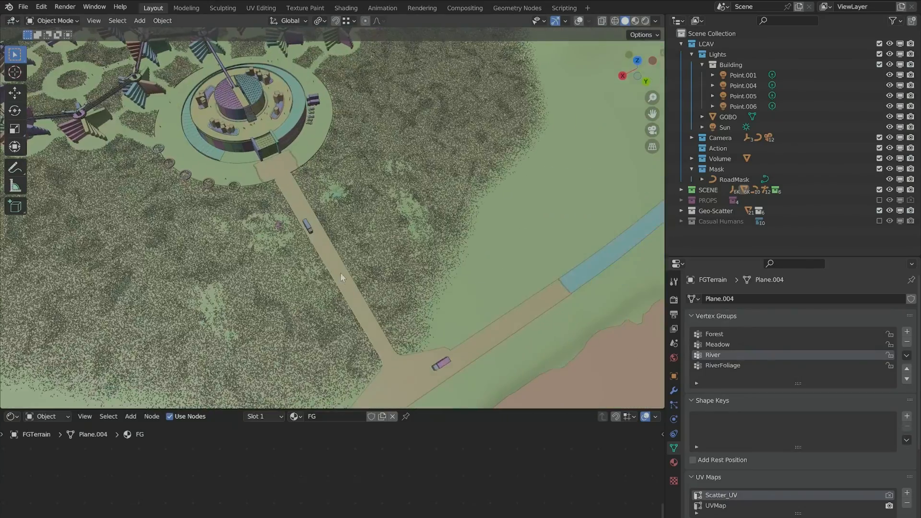
scroll(311, 245, up, 4)
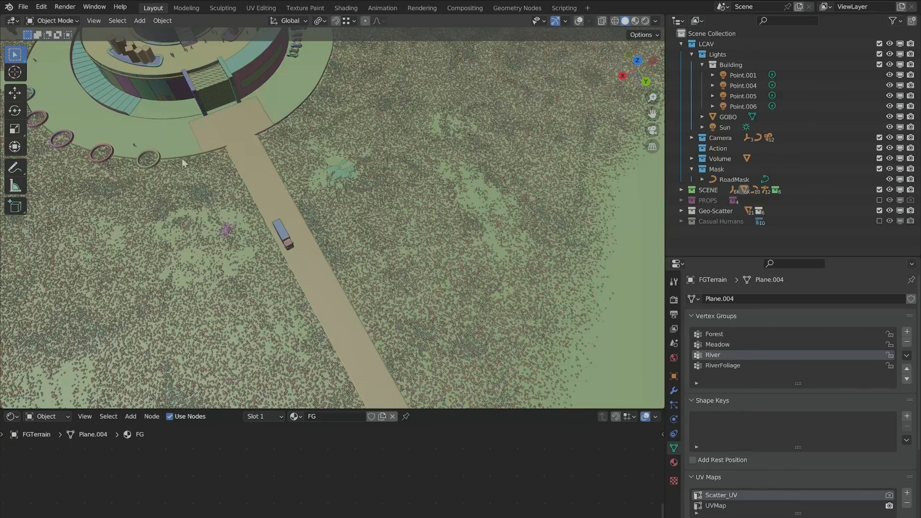
shift+middle_drag(188, 150, 453, 344)
scroll(454, 344, down, 3)
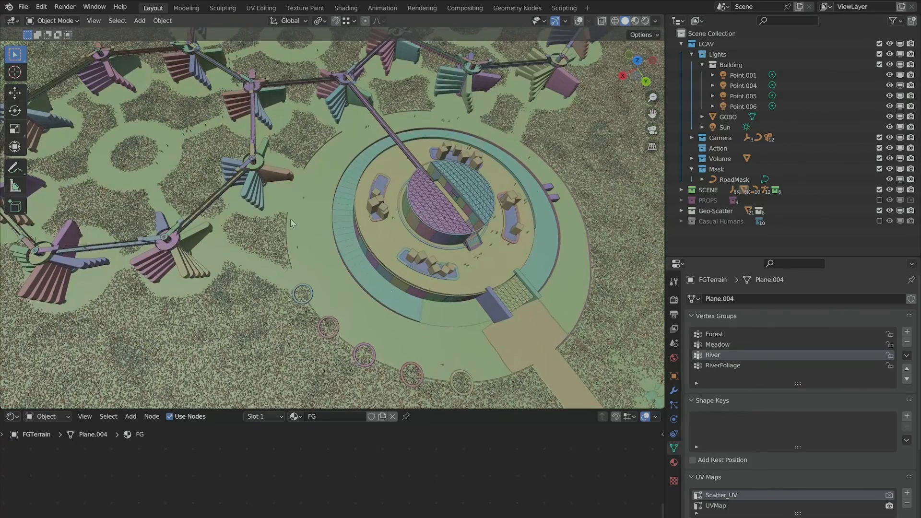
scroll(519, 310, up, 4)
shift+middle_drag(449, 180, 334, 266)
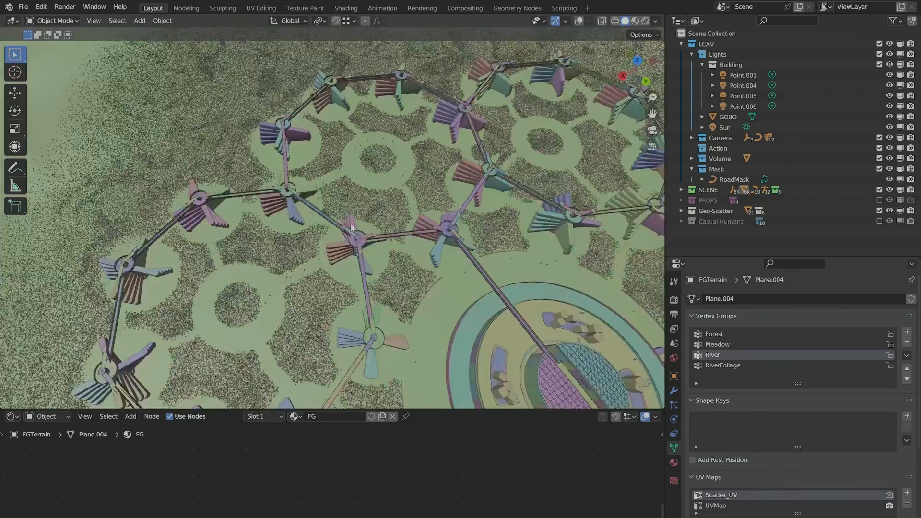
Examine the bare patches and the outer edge of the meadow scatter beside the access road from above.
middle_drag(556, 204, 326, 195)
scroll(327, 195, up, 3)
scroll(327, 199, up, 3)
shift+middle_drag(297, 243, 397, 23)
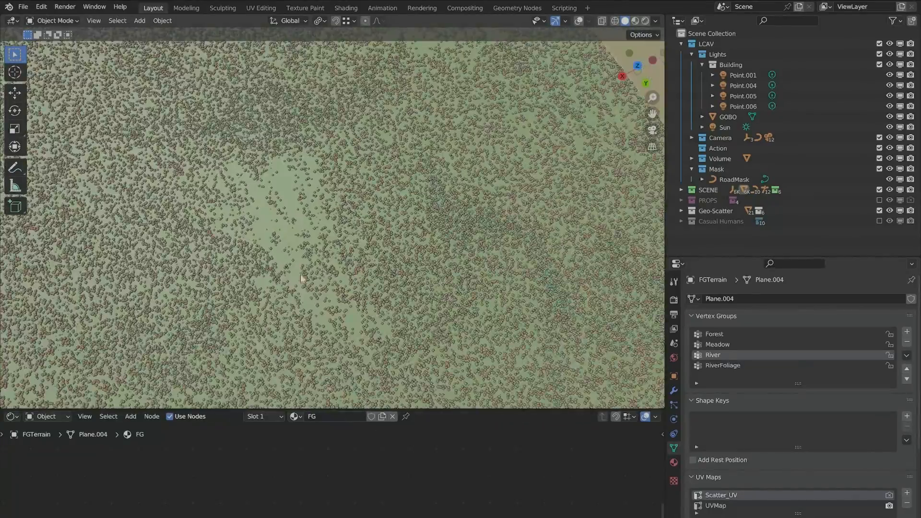
shift+middle_drag(447, 209, 154, 121)
shift+middle_drag(518, 230, 263, 166)
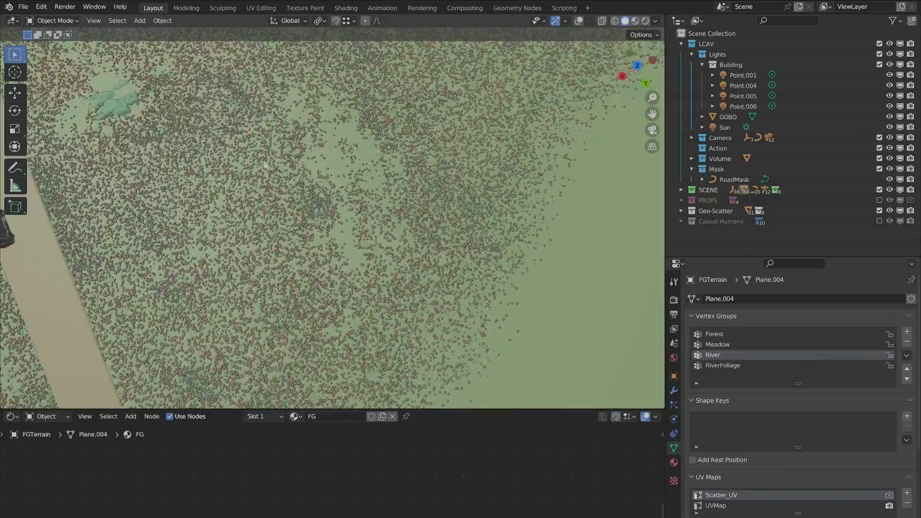
scroll(336, 164, down, 3)
middle_drag(341, 164, 358, 249)
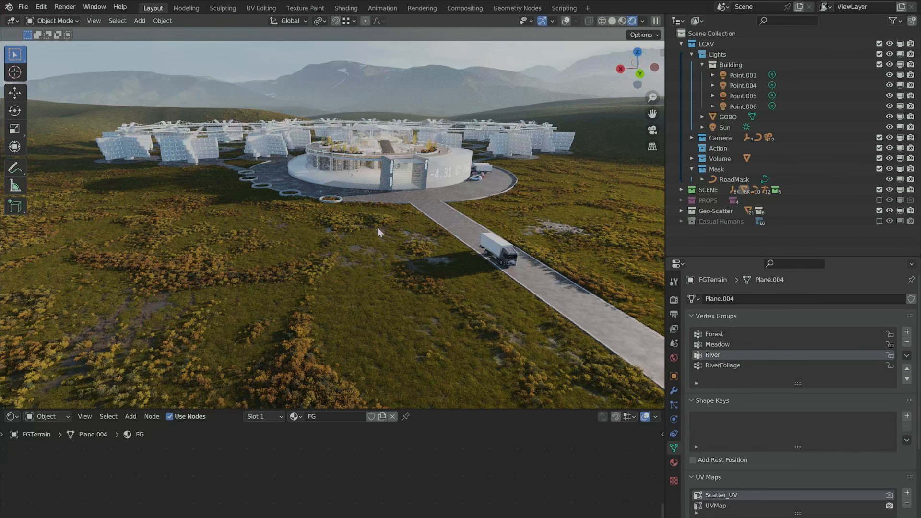
Examine the rendered meadow of grass and shrubs around the central building and its access road.
key(KP_0)
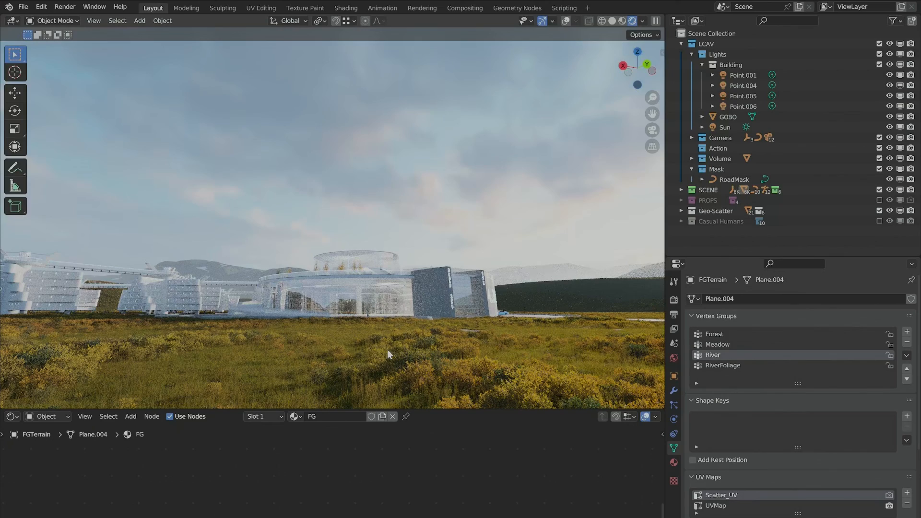
middle_drag(387, 354, 434, 259)
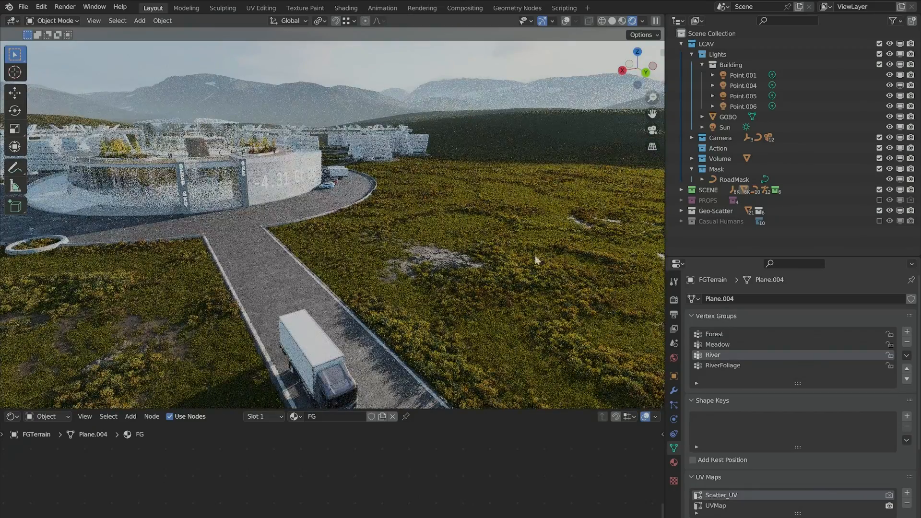
middle_drag(542, 264, 454, 250)
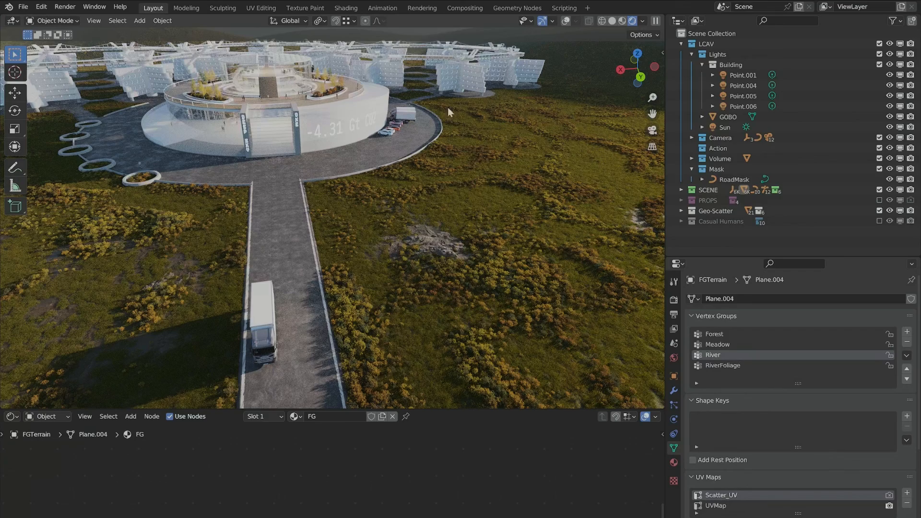
shift+middle_drag(499, 208, 252, 253)
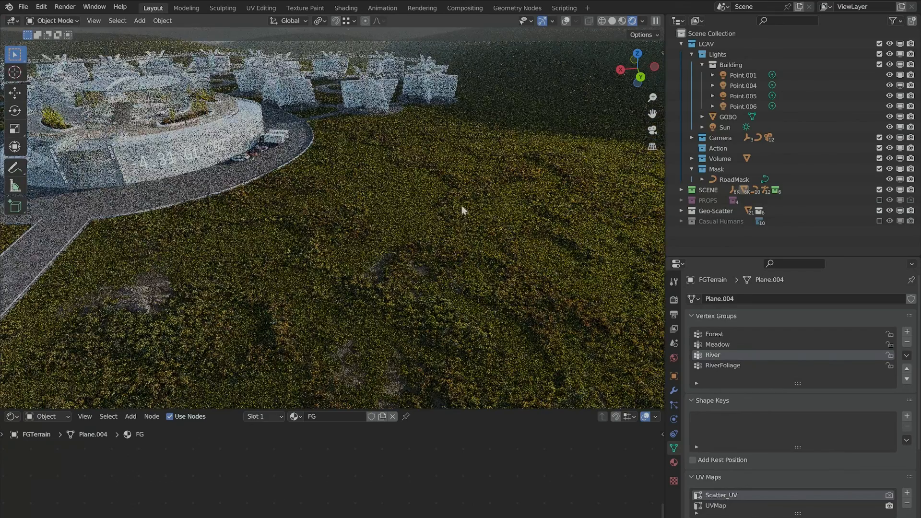
mouse_move(364, 234)
middle_down()
mouse_move(363, 245)
mouse_move(352, 234)
middle_up()
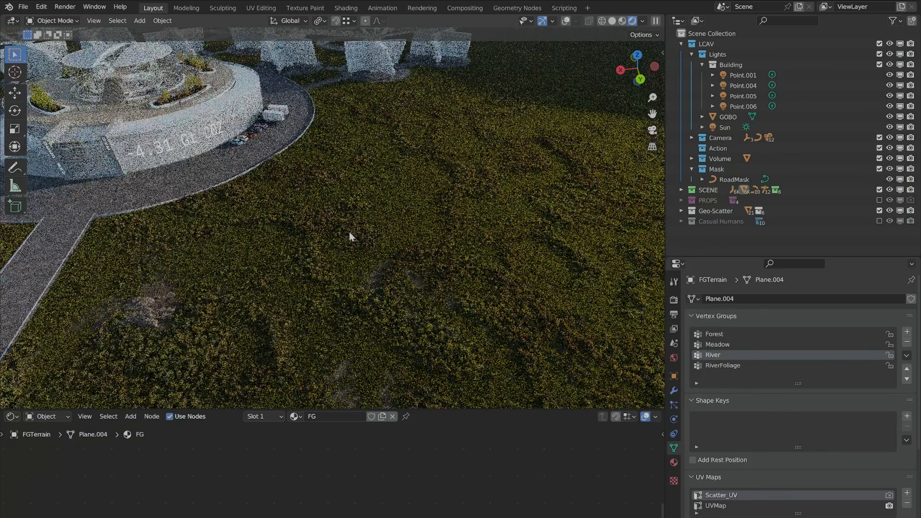
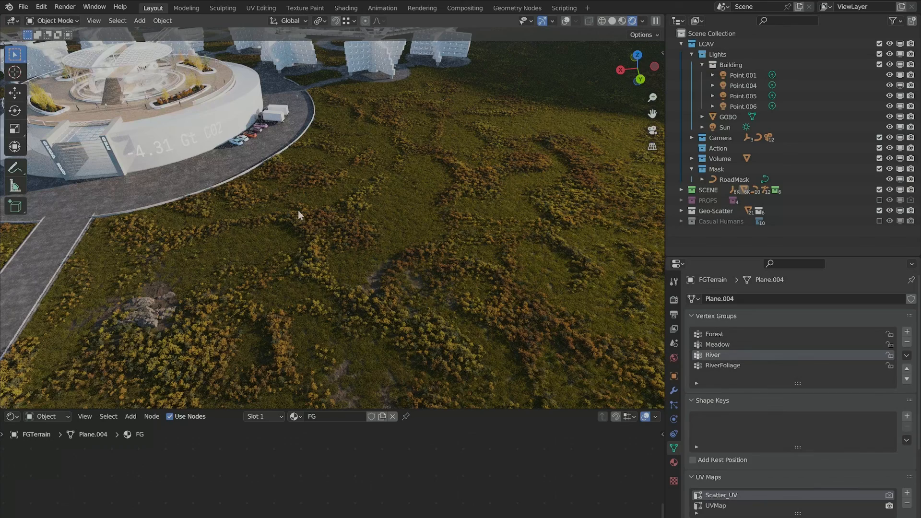
scroll(298, 198, down, 1)
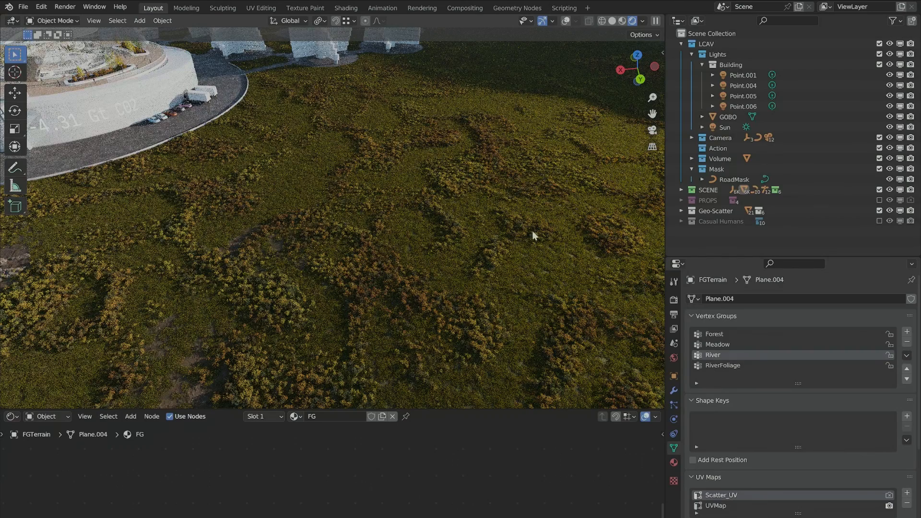
scroll(526, 250, down, 3)
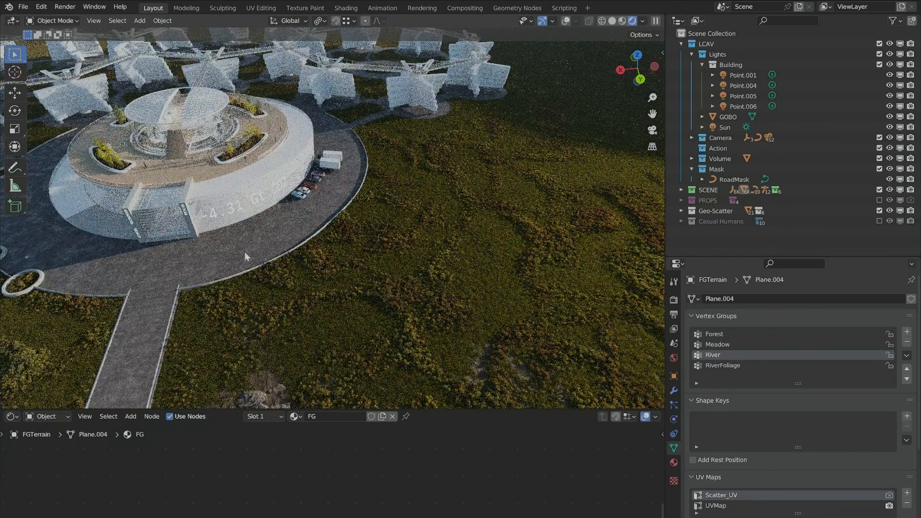
shift+middle_drag(244, 252, 329, 221)
shift+middle_drag(280, 254, 435, 198)
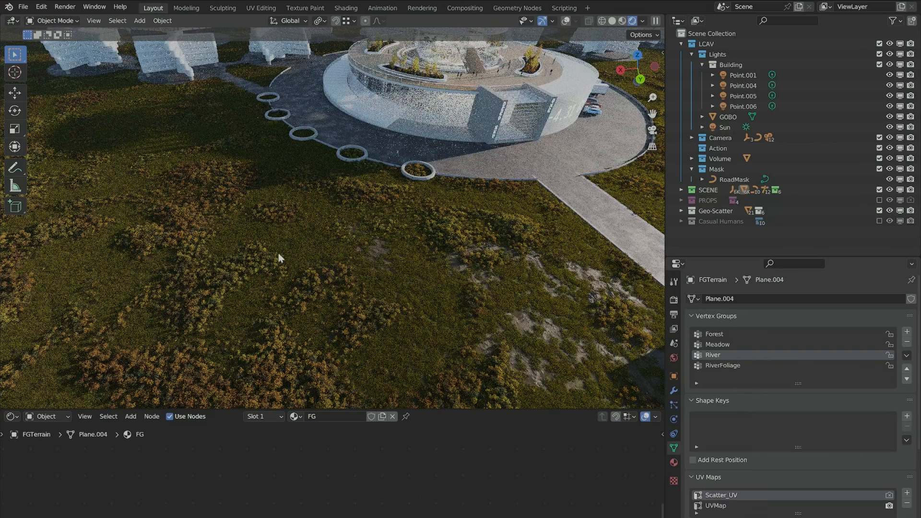
shift+middle_drag(238, 257, 430, 294)
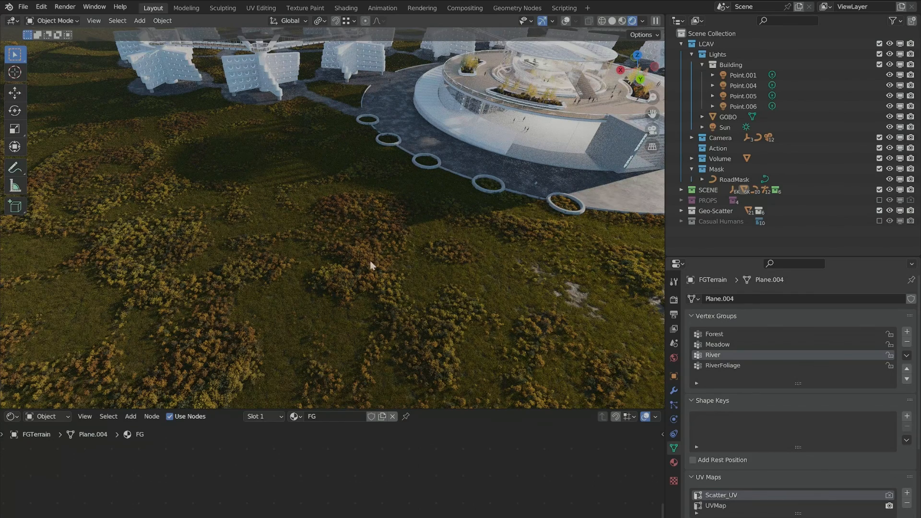
Examine the rendered meadow plots enclosed by the circular paths between the towers, from above and at eye level.
scroll(360, 249, down, 3)
scroll(267, 286, down, 3)
scroll(282, 268, up, 2)
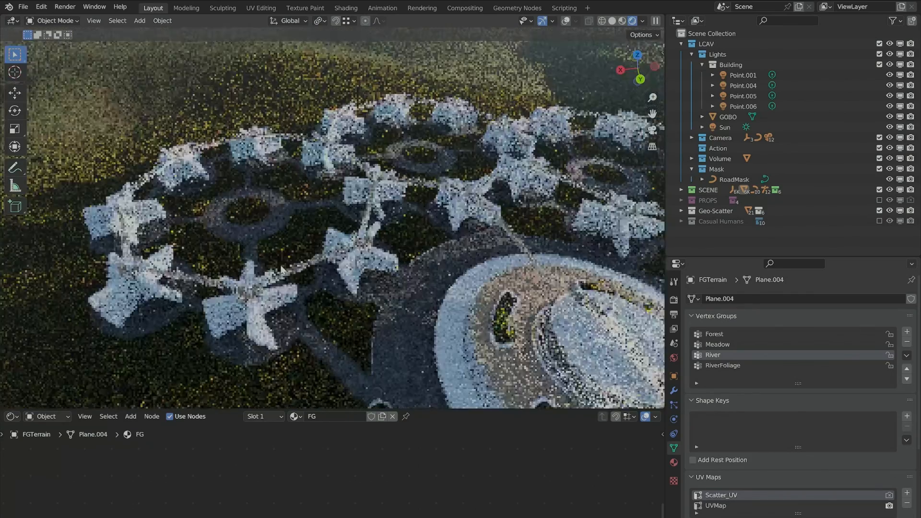
scroll(282, 269, up, 3)
scroll(377, 277, down, 1)
scroll(387, 284, up, 4)
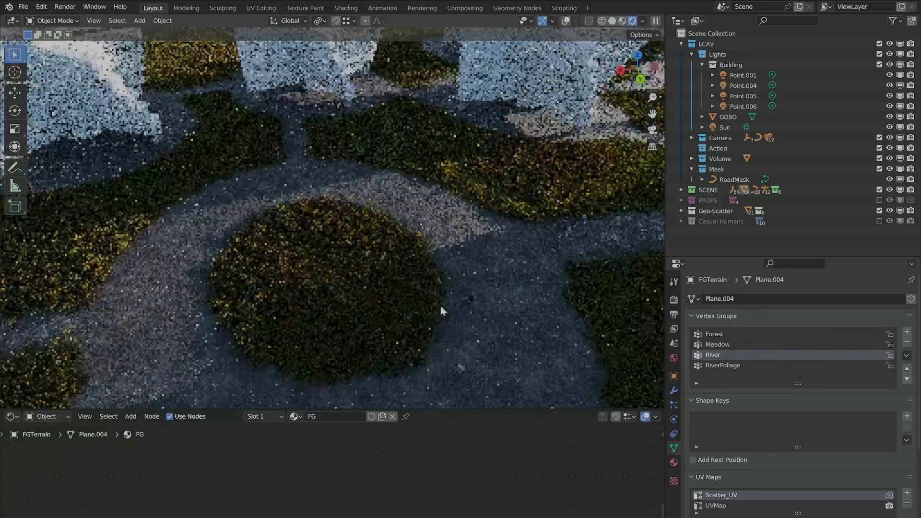
middle_drag(440, 308, 384, 197)
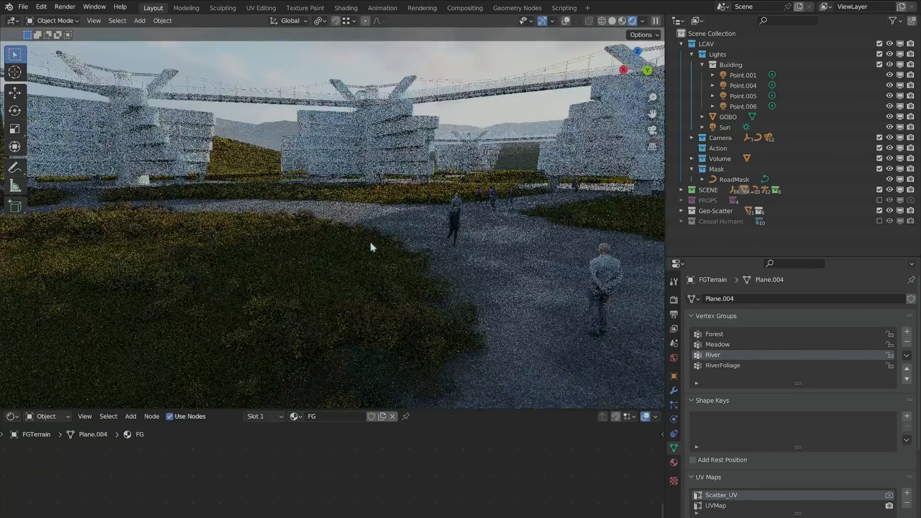
scroll(304, 283, down, 2)
scroll(454, 306, up, 3)
scroll(316, 286, down, 2)
scroll(440, 302, up, 3)
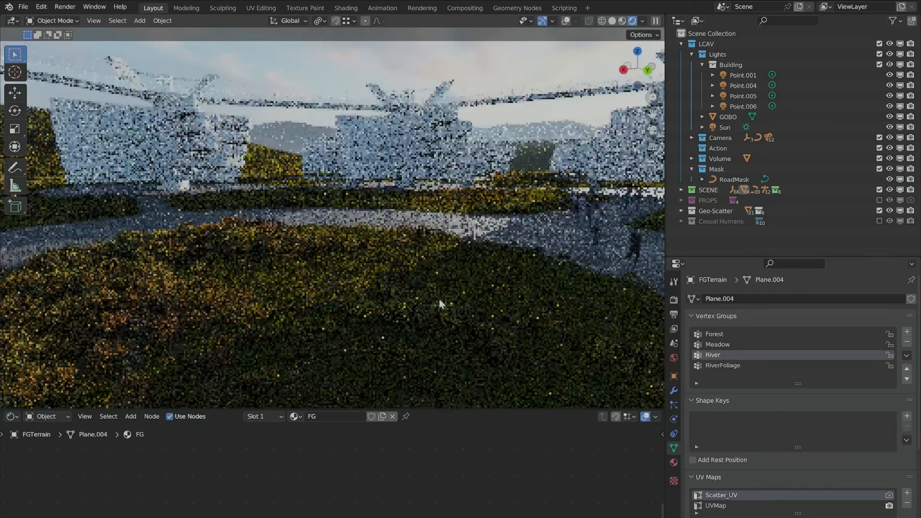
middle_drag(461, 313, 439, 281)
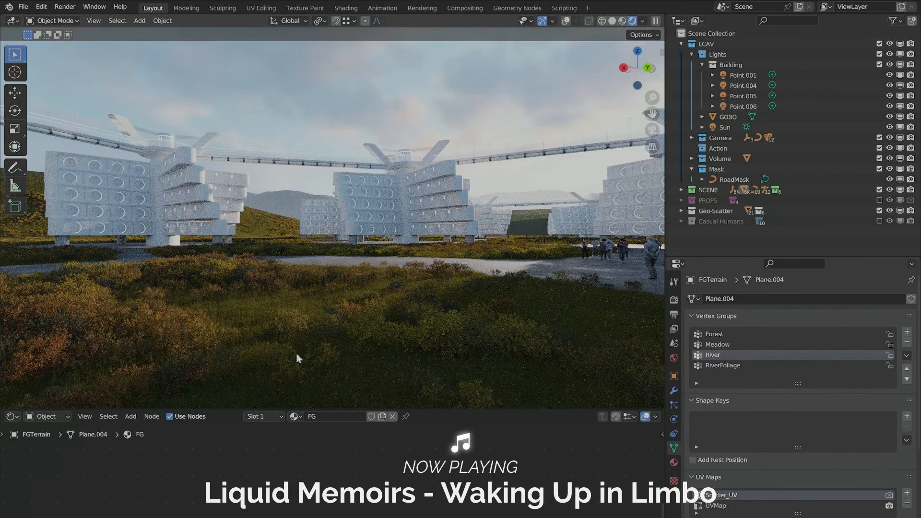
middle_drag(274, 315, 201, 317)
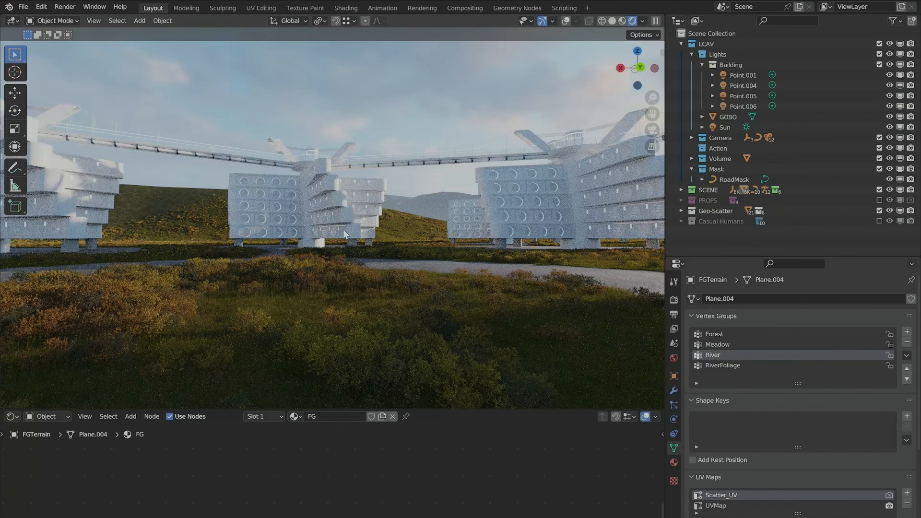
middle_drag(343, 232, 307, 316)
scroll(319, 271, down, 3)
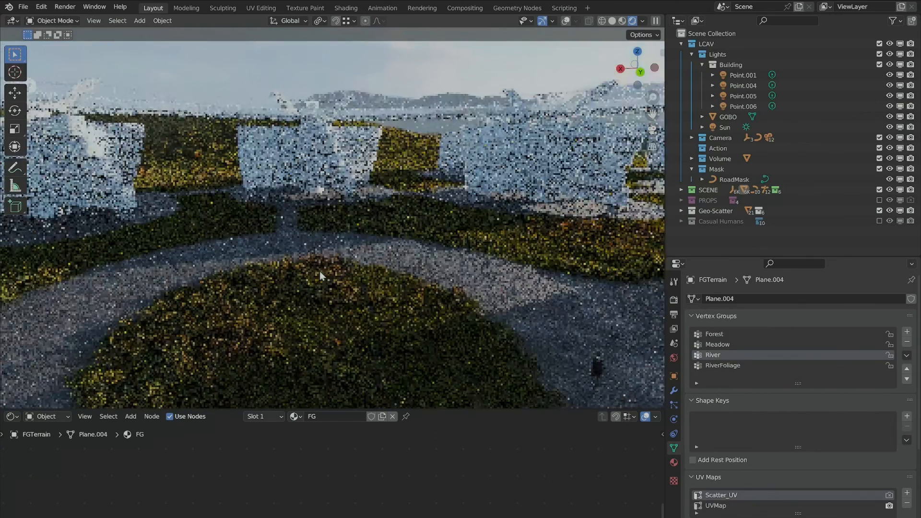
middle_drag(319, 272, 314, 336)
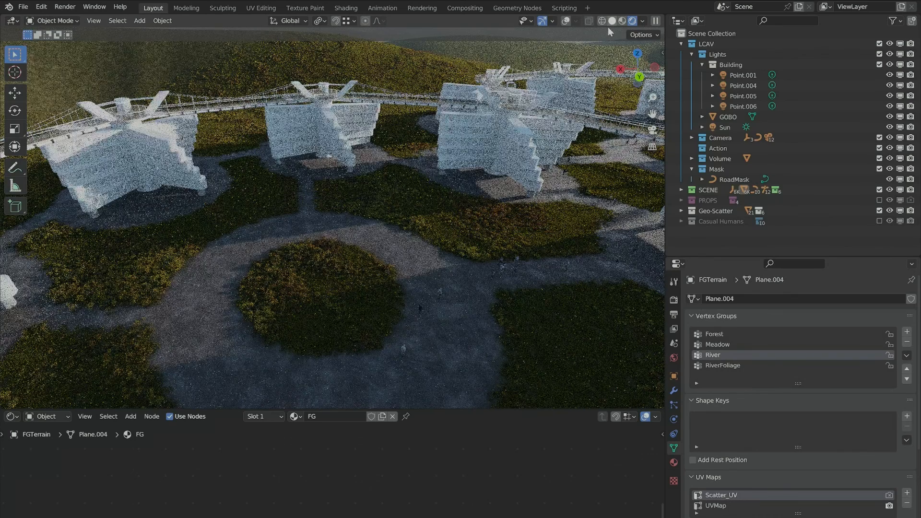
Switch the viewport to solid shading, hide the Meadow scatter group and show the ManualDetail group instead.
click(613, 21)
key(n)
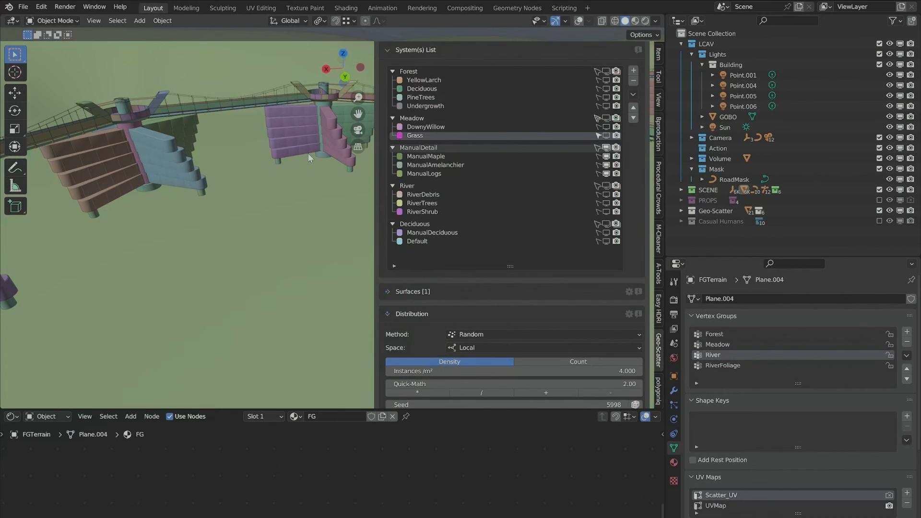
key(n)
Examine the manually placed trees and logs along the access road and the ring planters beside the building.
scroll(308, 154, down, 3)
middle_drag(308, 154, 435, 214)
scroll(434, 214, up, 5)
middle_drag(285, 264, 301, 224)
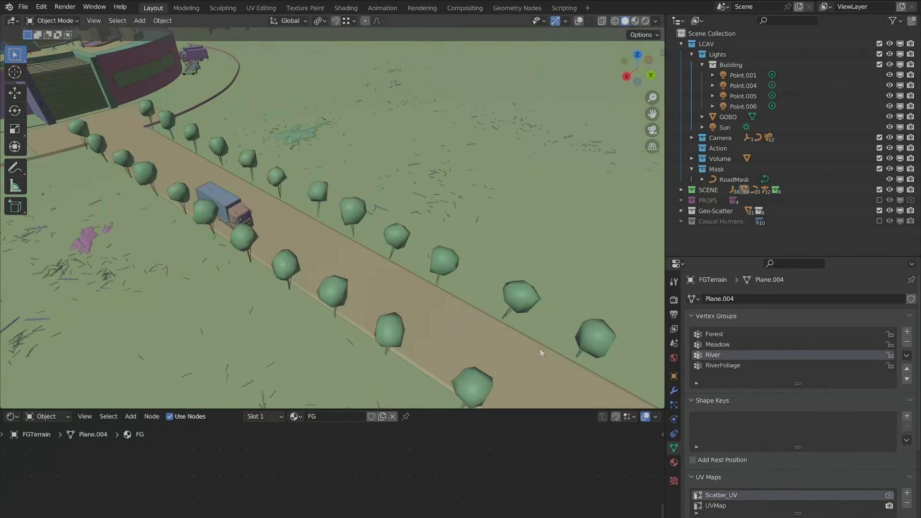
middle_drag(540, 347, 355, 243)
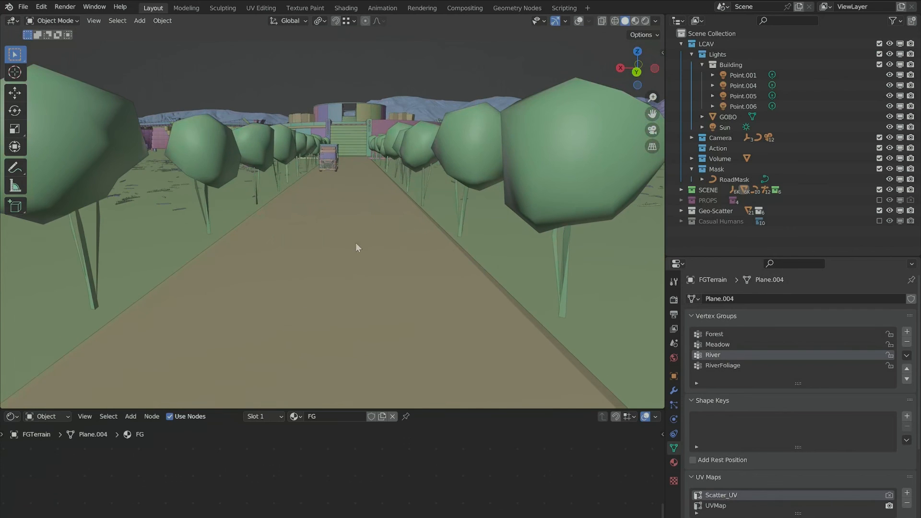
middle_drag(342, 179, 500, 250)
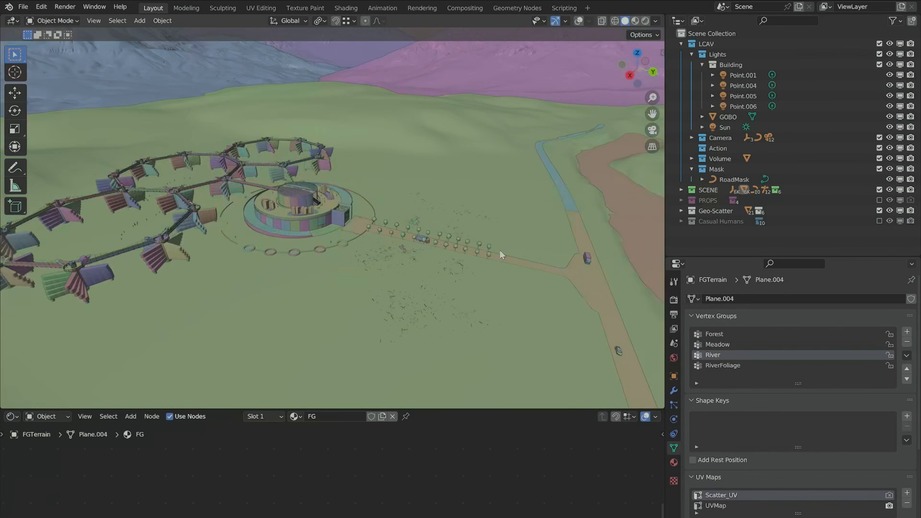
key(n)
key(n)
middle_drag(441, 182, 365, 282)
scroll(365, 283, up, 12)
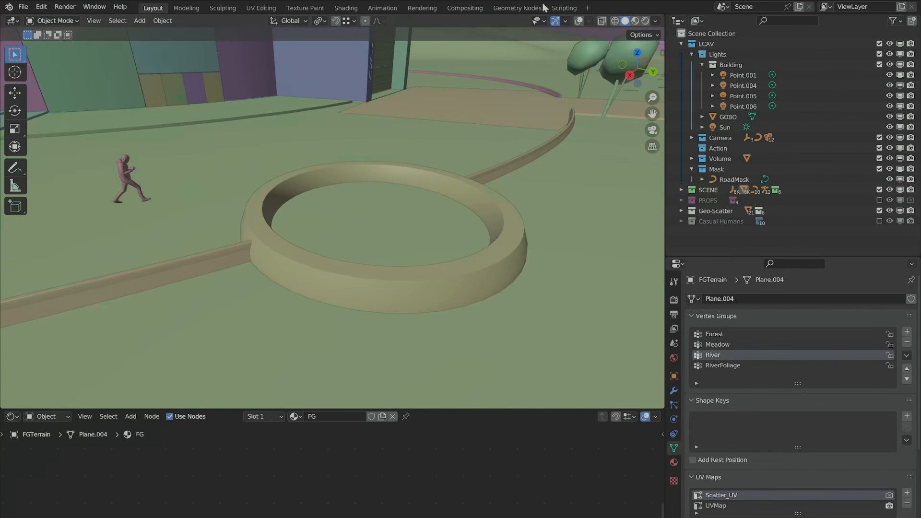
scroll(451, 222, down, 8)
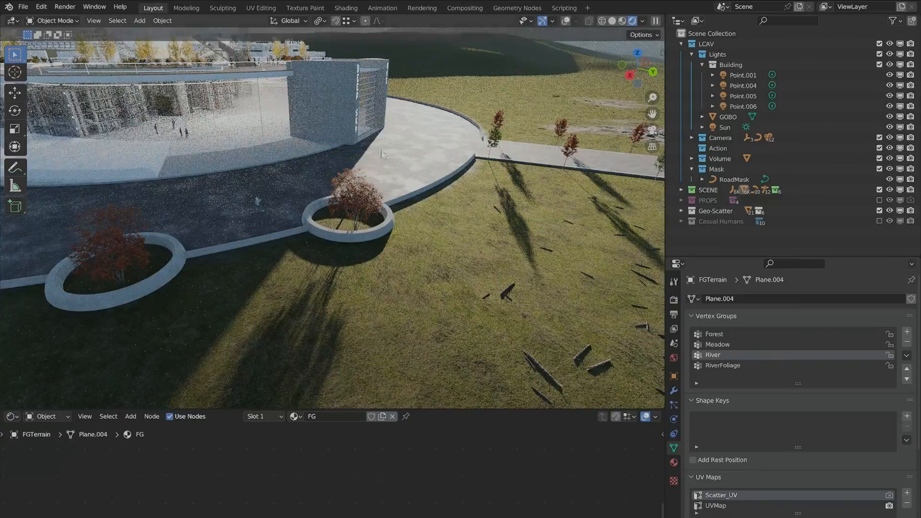
Examine the manually placed trees along the access road and the logs scattered over the muddy ground beside it.
scroll(382, 154, up, 5)
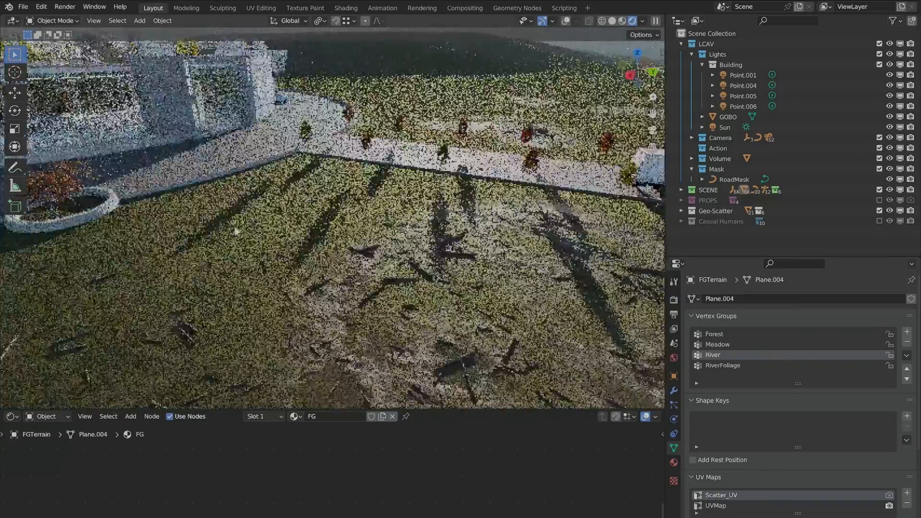
middle_drag(236, 232, 378, 300)
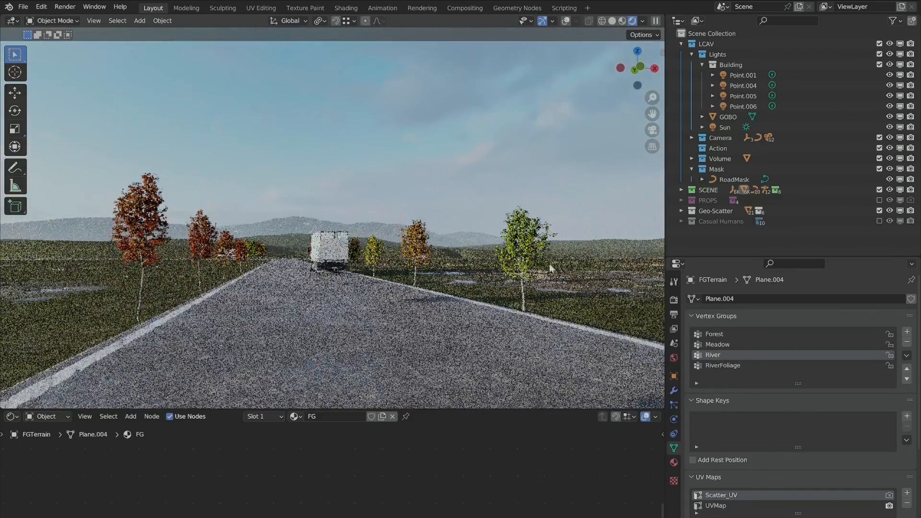
middle_drag(487, 297, 438, 214)
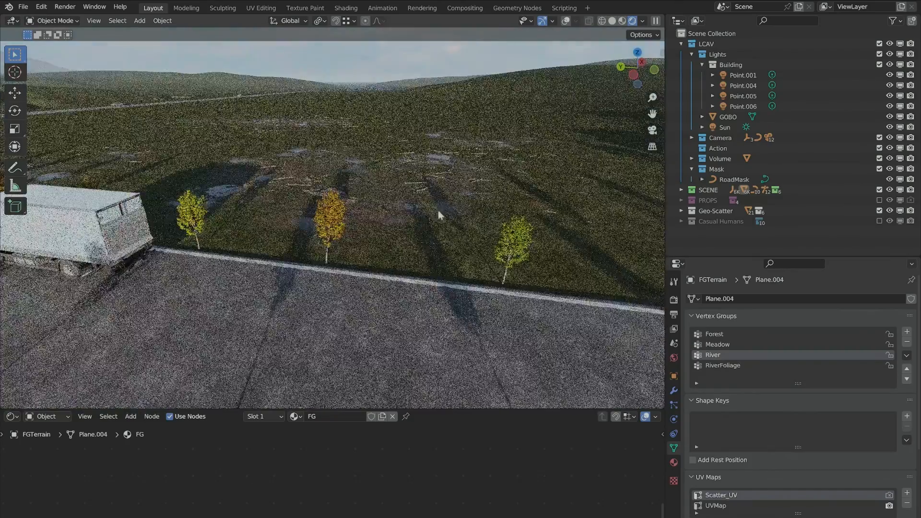
scroll(438, 214, up, 10)
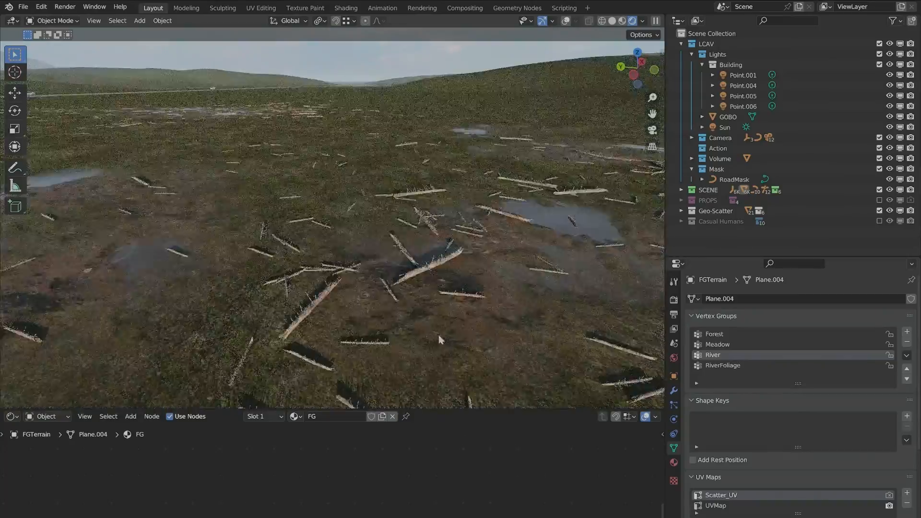
scroll(439, 335, up, 3)
middle_drag(515, 250, 436, 212)
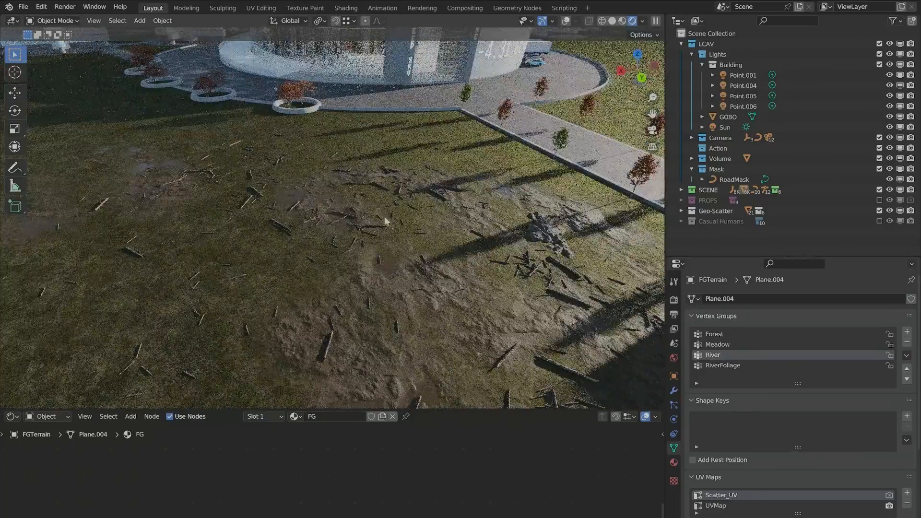
middle_drag(207, 161, 291, 293)
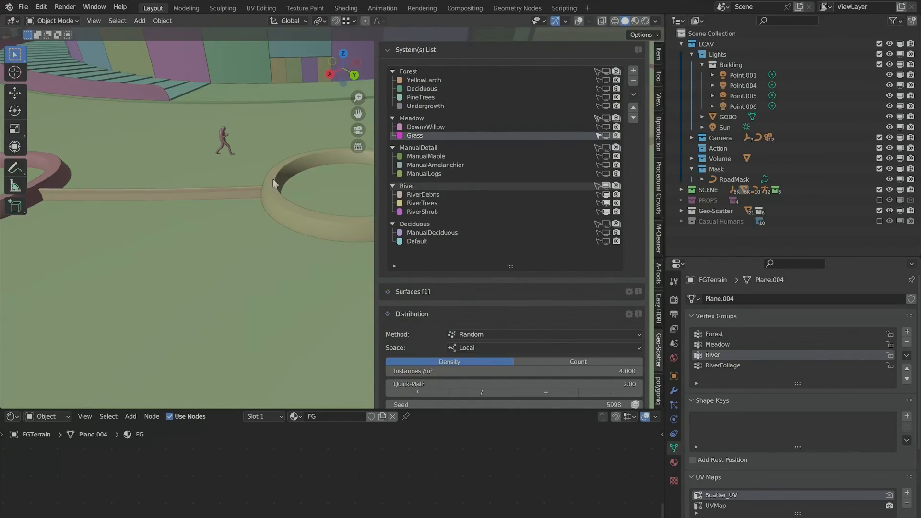
Bring the River scatter group along both riverbanks into view and switch the viewport to rendered shading.
key(n)
middle_drag(337, 192, 605, 53)
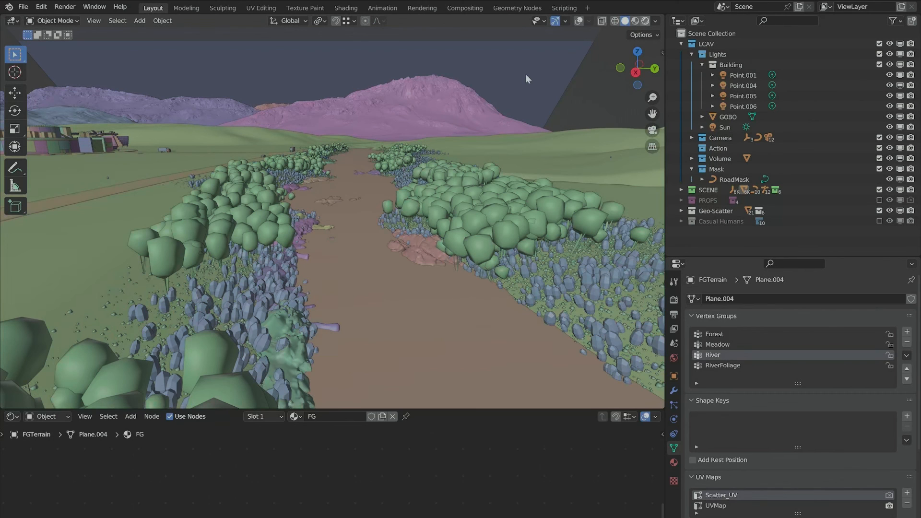
key(z)
key(8)
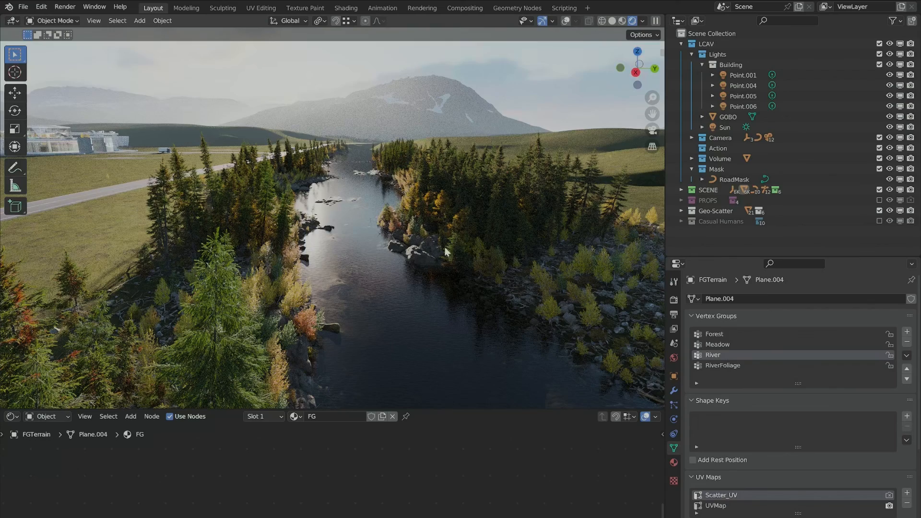
Examine the rendered riverbank trees, shrubs and debris along the river, from above and at water level.
middle_drag(444, 252, 405, 232)
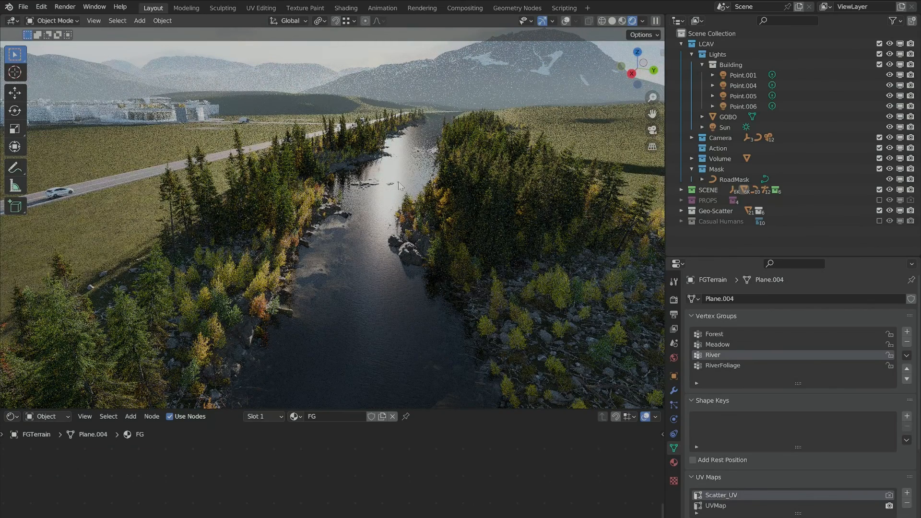
middle_drag(487, 208, 504, 273)
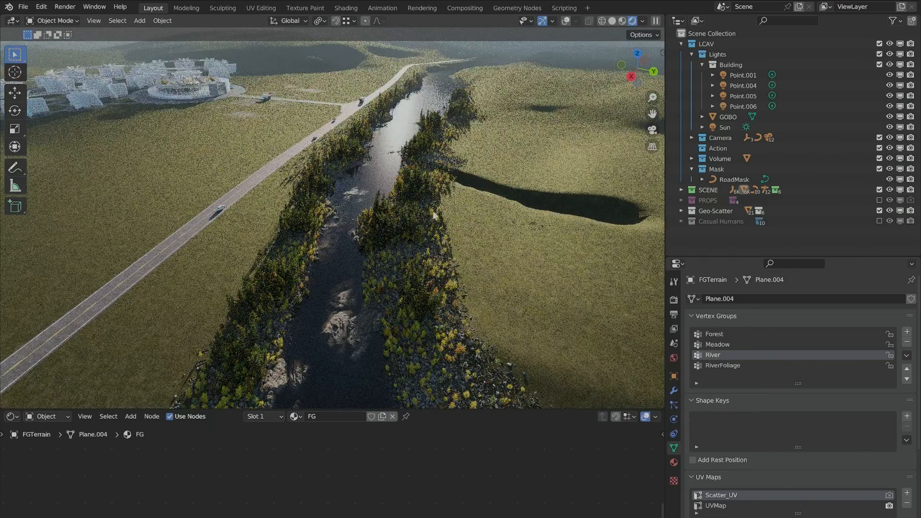
scroll(434, 215, up, 5)
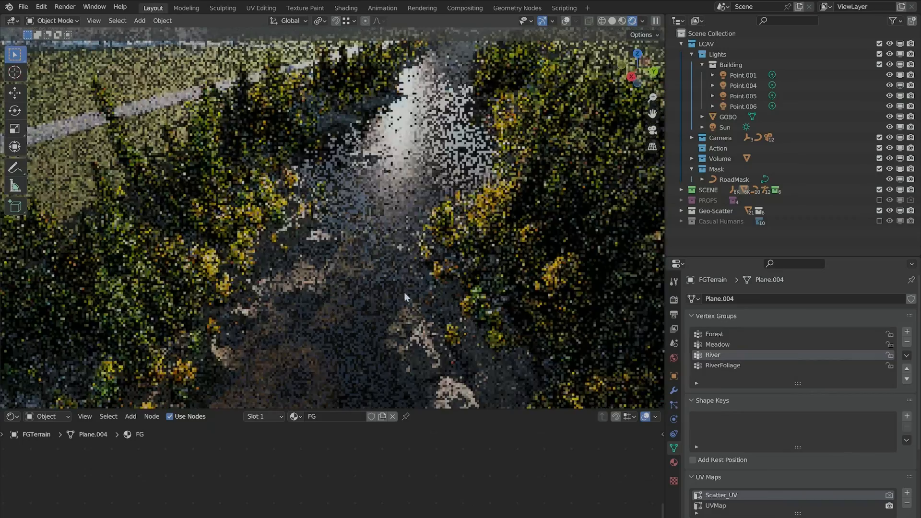
scroll(405, 297, down, 3)
scroll(389, 331, up, 3)
scroll(391, 327, down, 1)
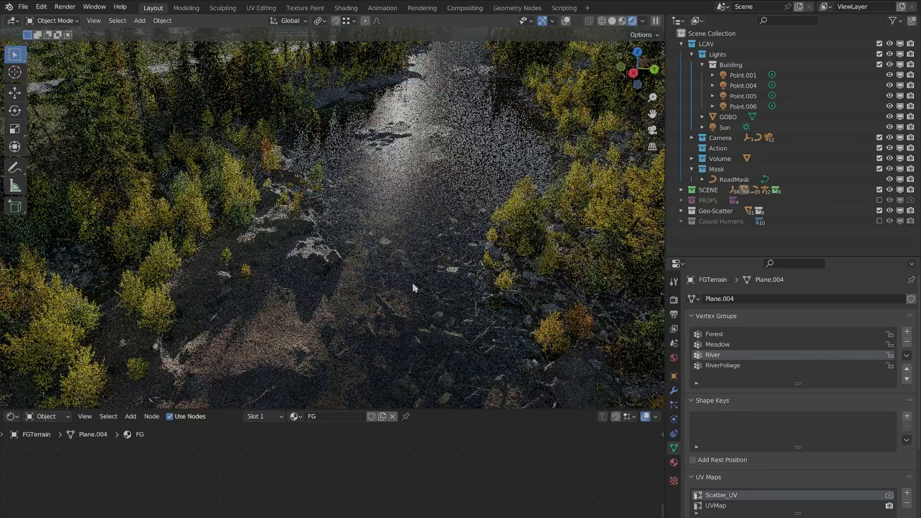
middle_drag(413, 286, 436, 235)
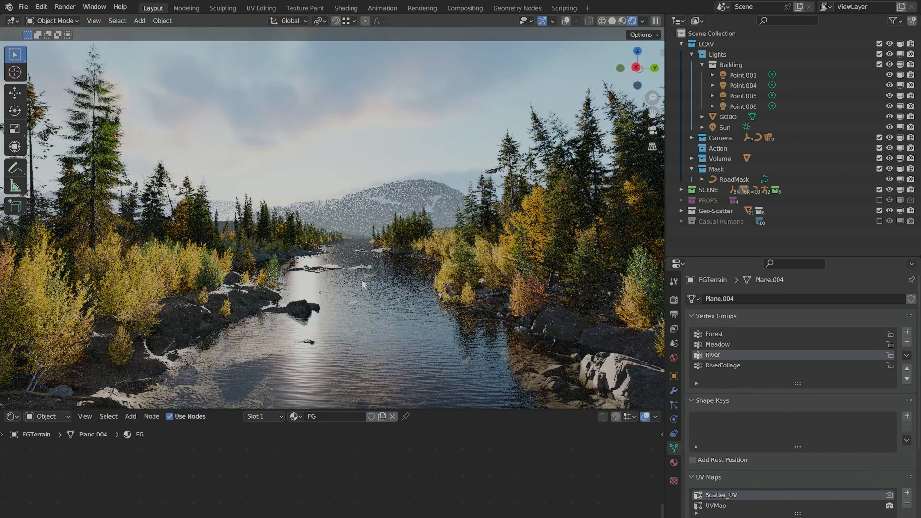
middle_drag(361, 279, 357, 215)
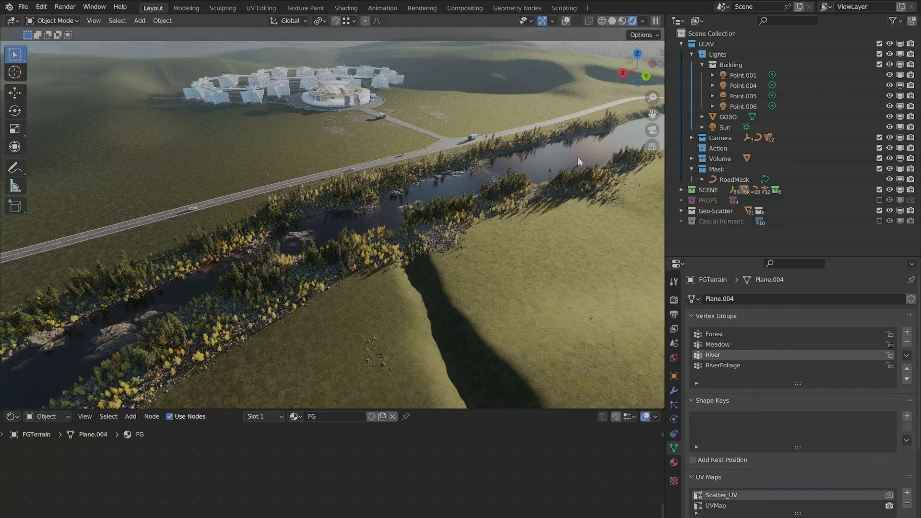
Examine how the river vegetation sits alongside the main road and the building complex in the wider landscape.
shift+middle_drag(484, 161, 370, 240)
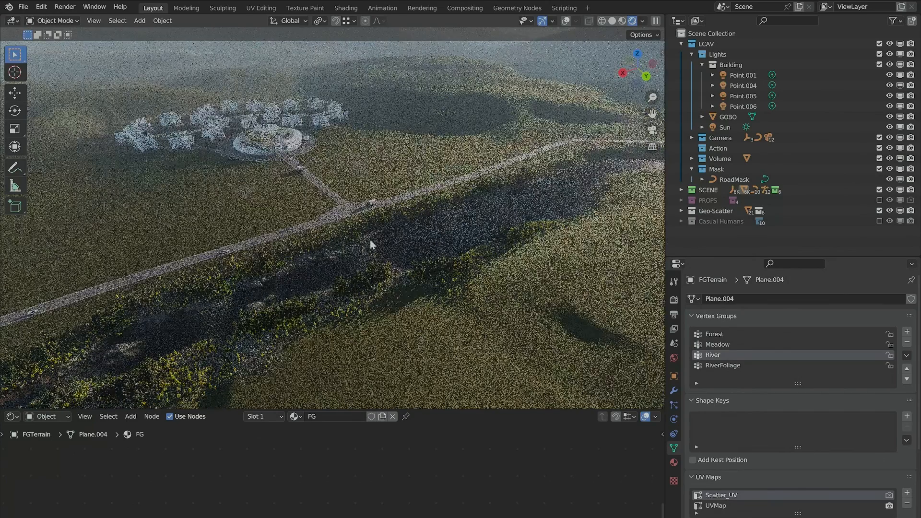
scroll(367, 323, up, 2)
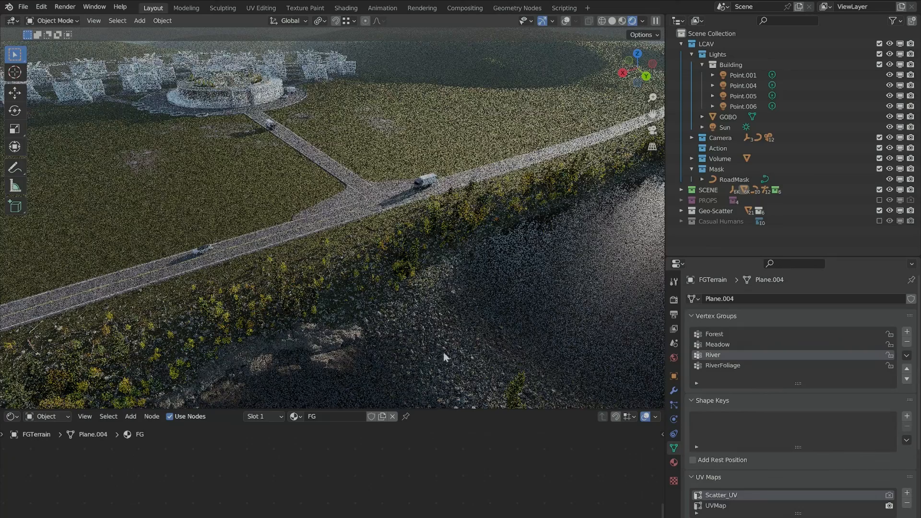
middle_drag(442, 354, 530, 238)
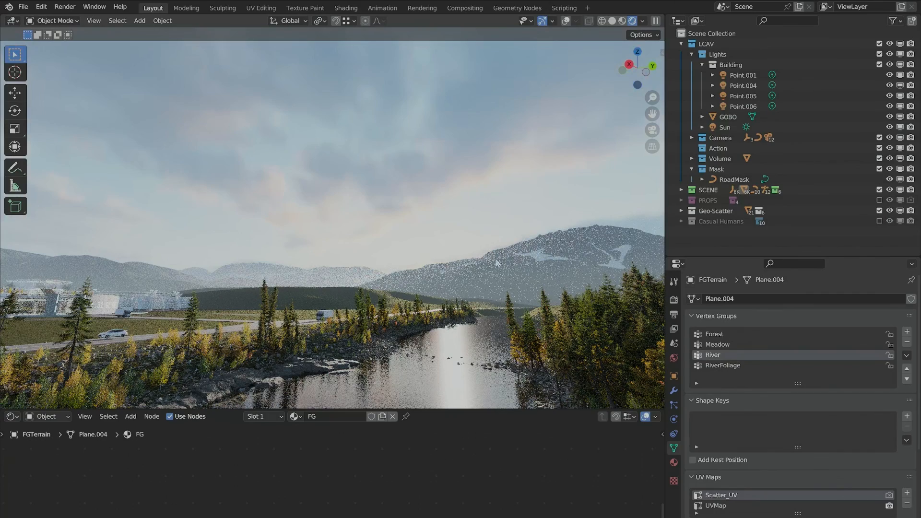
middle_drag(464, 360, 335, 166)
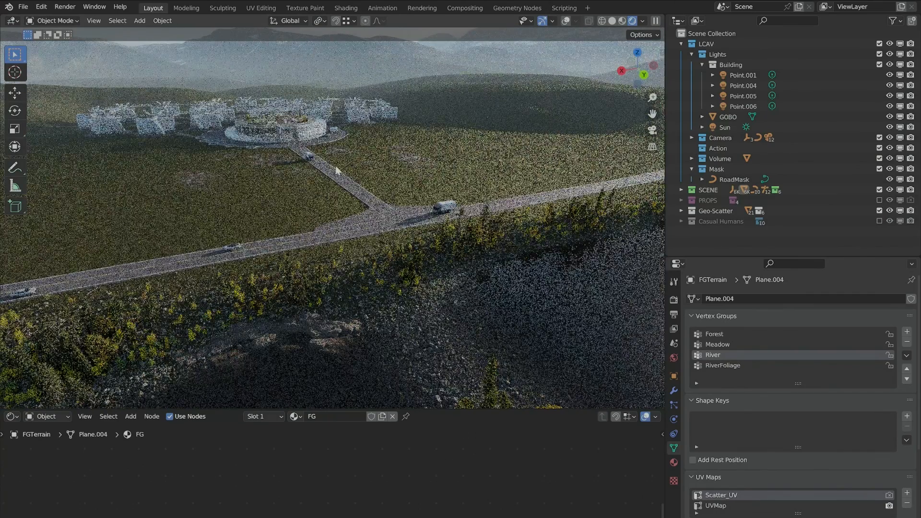
scroll(396, 313, down, 3)
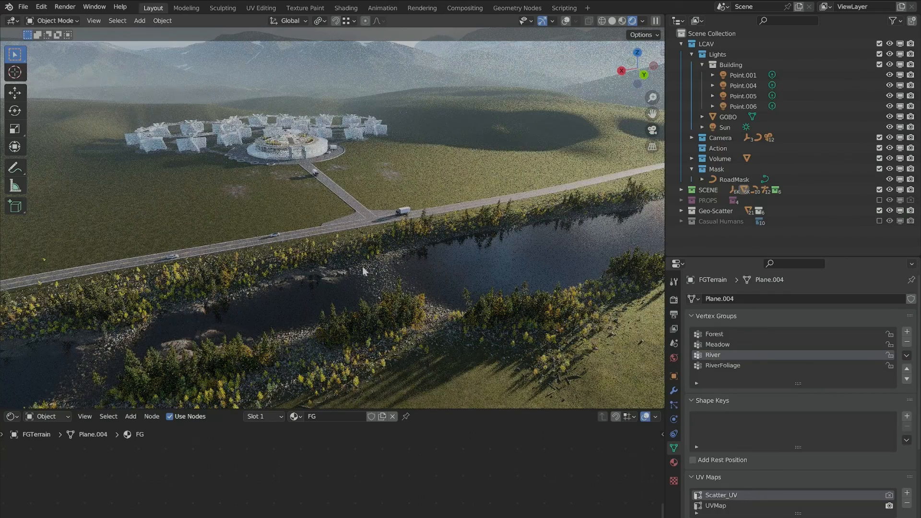
scroll(369, 282, up, 2)
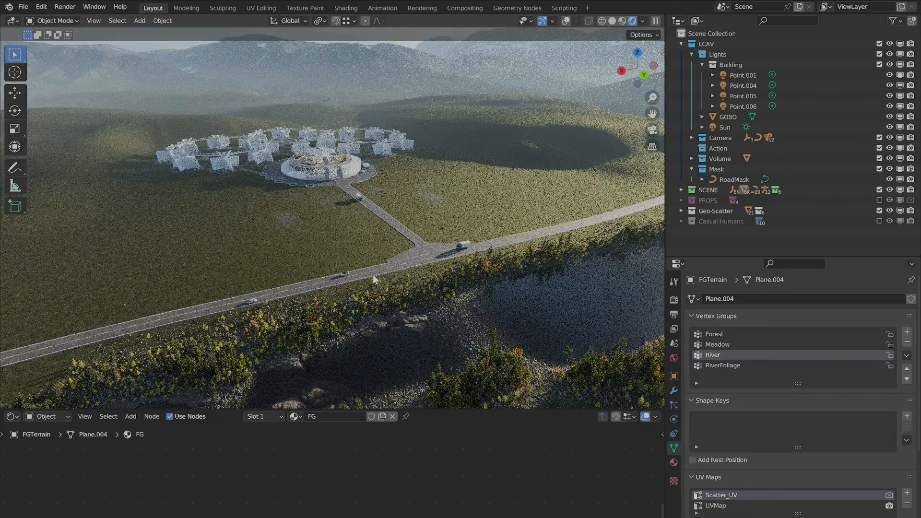
Switch the viewport to solid shading and hide the River scatter group.
key(n)
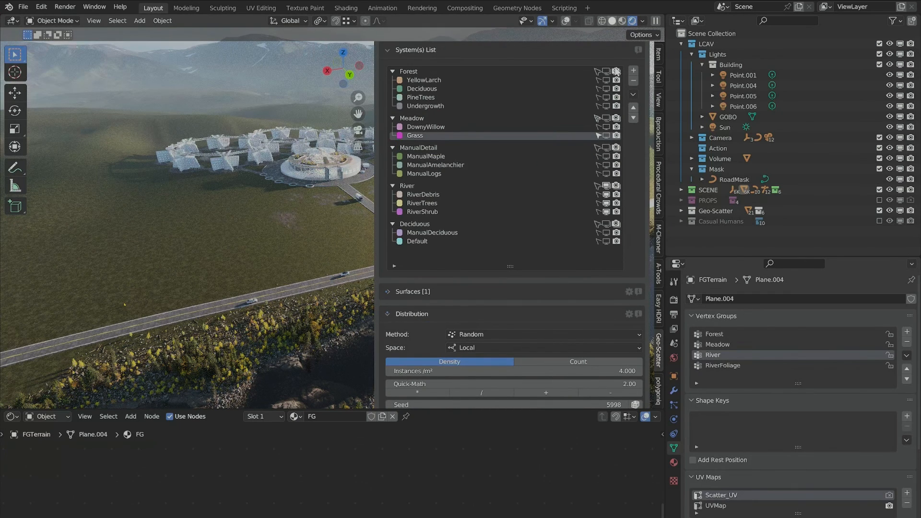
click(612, 21)
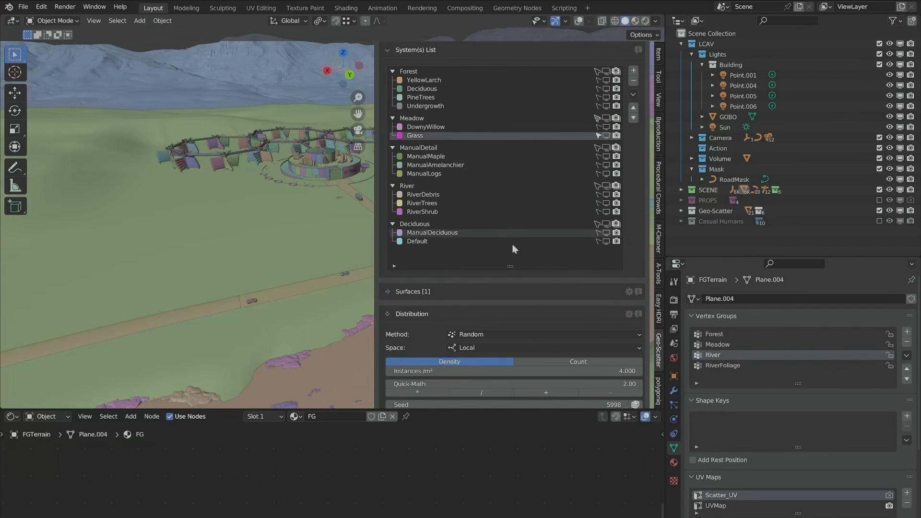
Rename the Deciduous group's Default system to Shrub and show the Deciduous group in the viewport.
click(438, 243)
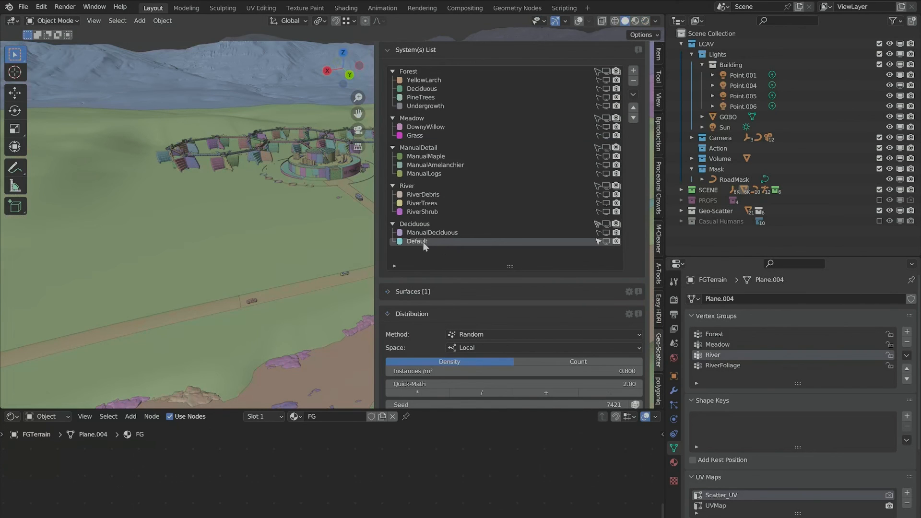
double_click(427, 242)
text(Shrub)
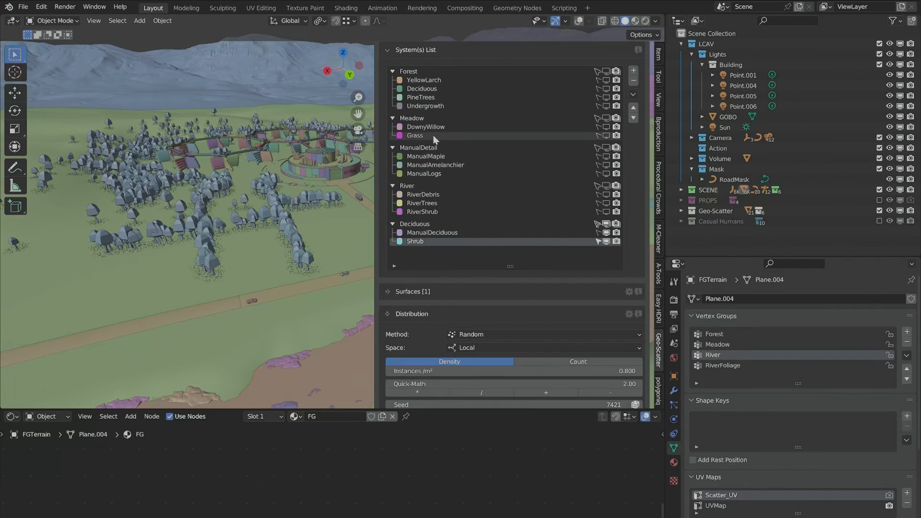
key(n)
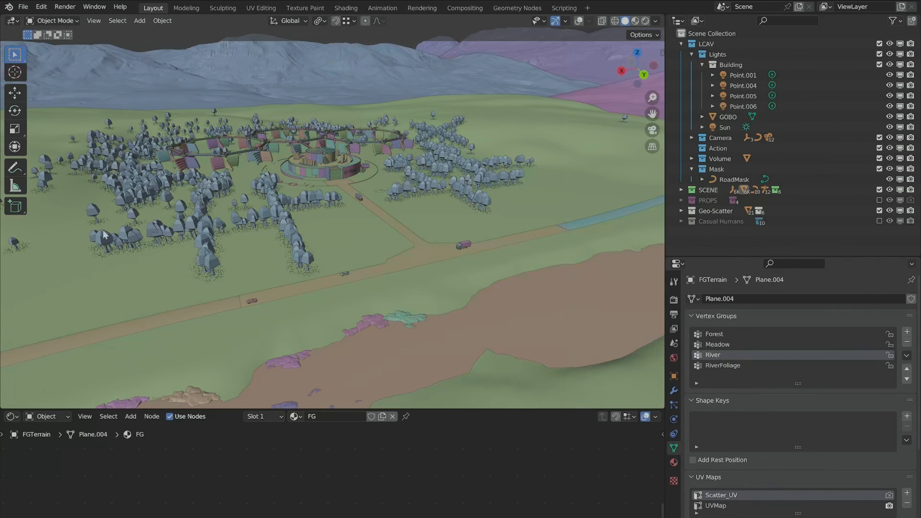
Examine the manually placed deciduous trees up close and the shrubs scattered around their trunks.
middle_drag(434, 139, 500, 246)
scroll(338, 255, up, 5)
scroll(332, 275, up, 3)
scroll(463, 219, up, 4)
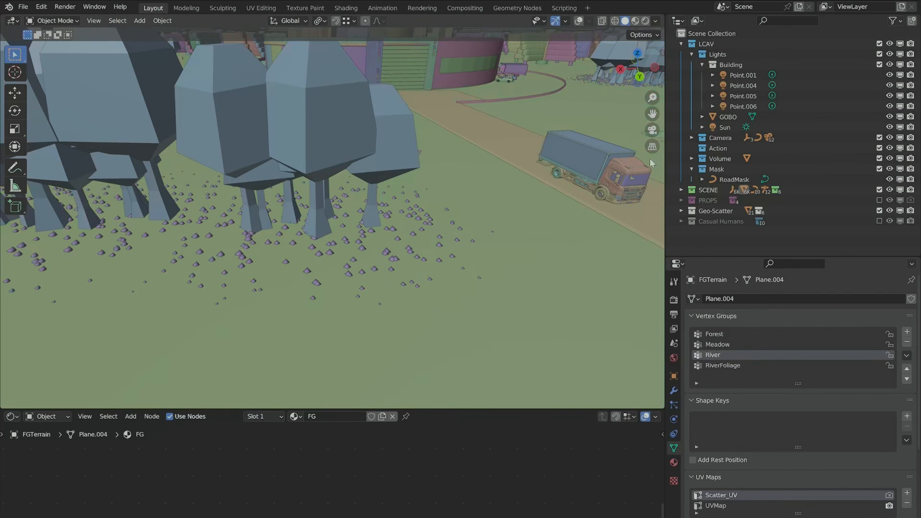
middle_drag(579, 197, 379, 250)
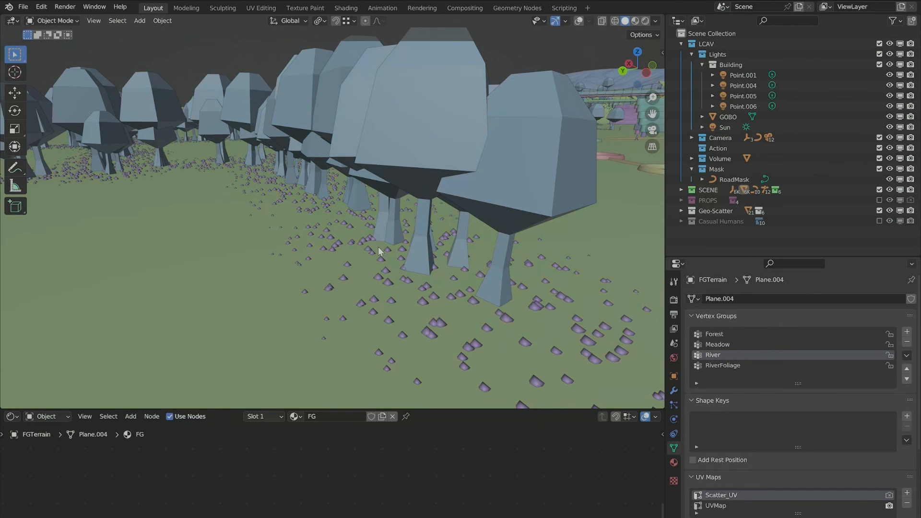
middle_drag(379, 251, 365, 294)
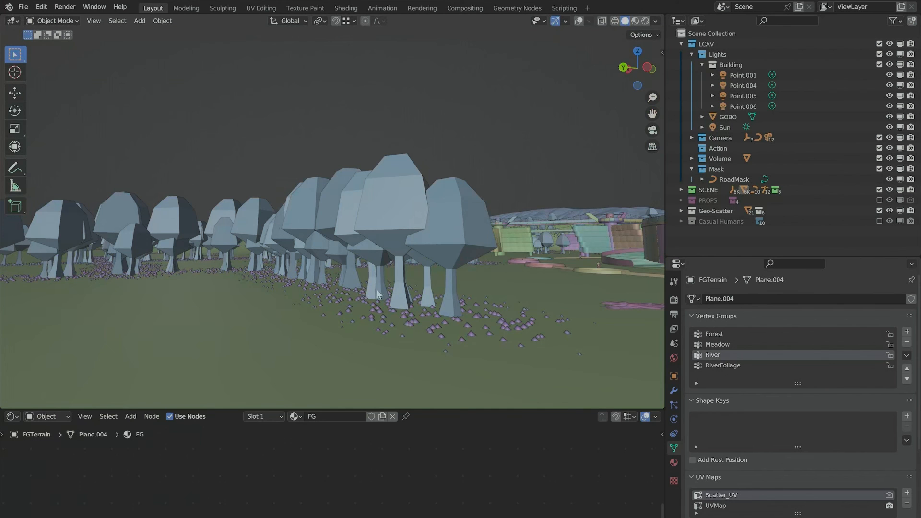
key(n)
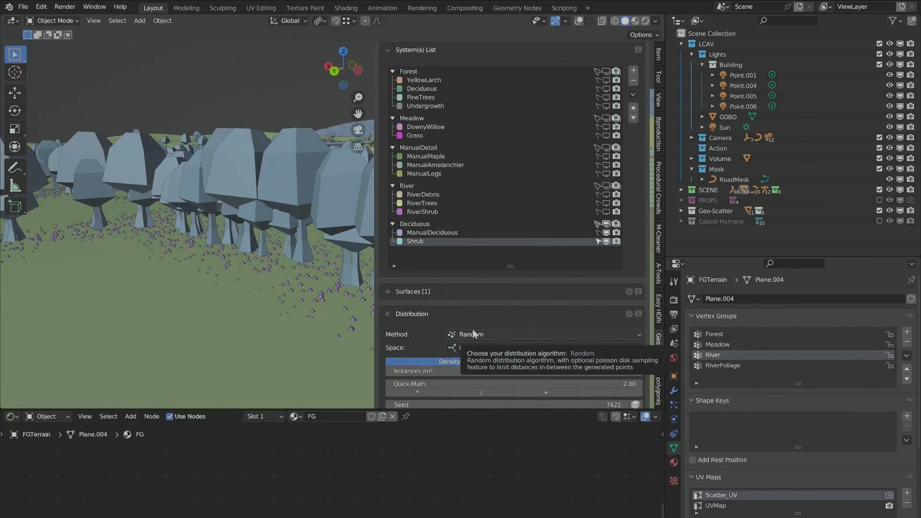
mouse_move(284, 216)
middle_down()
mouse_move(289, 231)
mouse_move(378, 263)
mouse_move(271, 211)
middle_up()
key(n)
Examine from above how the deciduous tree rows and clusters are laid out around the towers, central building and access road.
scroll(379, 263, down, 3)
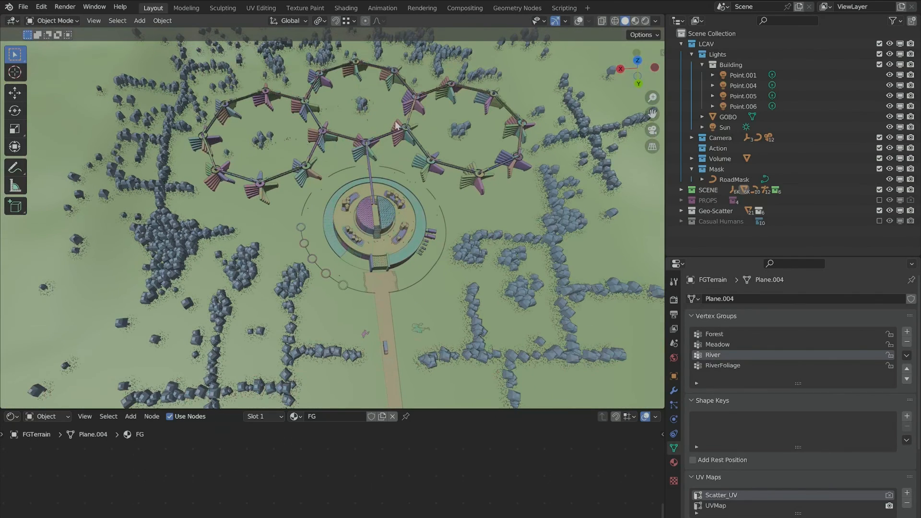
shift+middle_drag(318, 134, 398, 240)
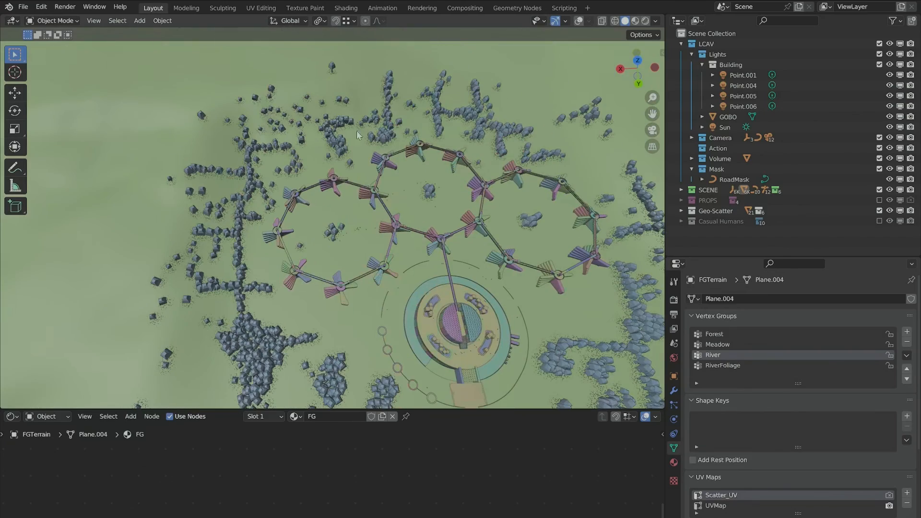
shift+middle_drag(360, 346, 216, 219)
middle_drag(299, 199, 293, 216)
shift+middle_drag(320, 166, 383, 220)
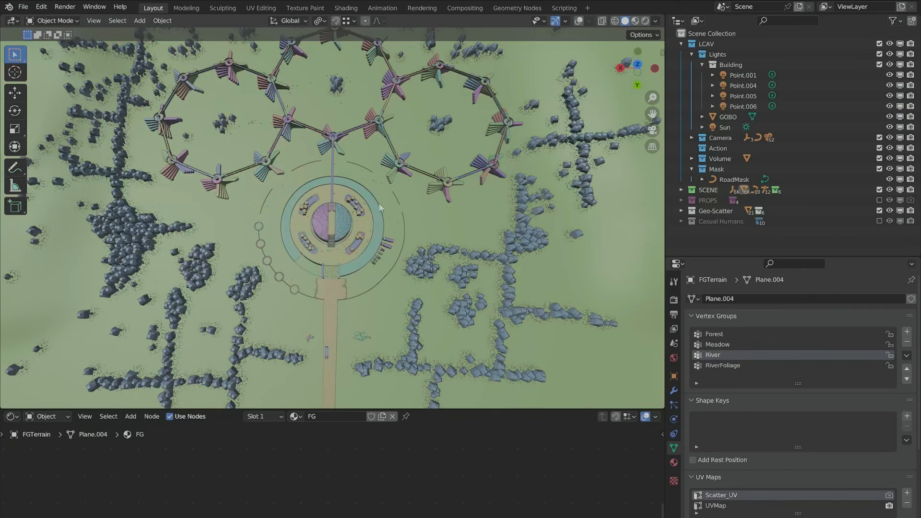
shift+middle_drag(370, 132, 381, 192)
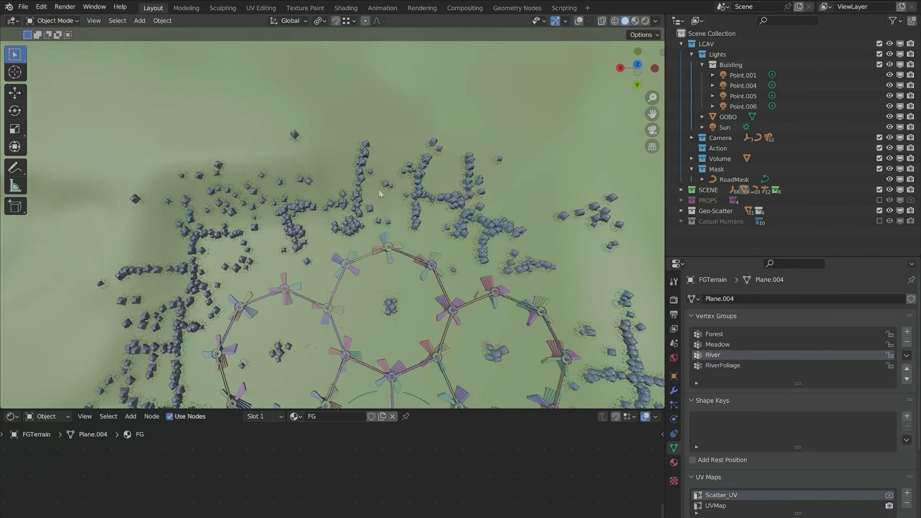
shift+middle_drag(420, 279, 429, 212)
shift+middle_drag(485, 291, 459, 191)
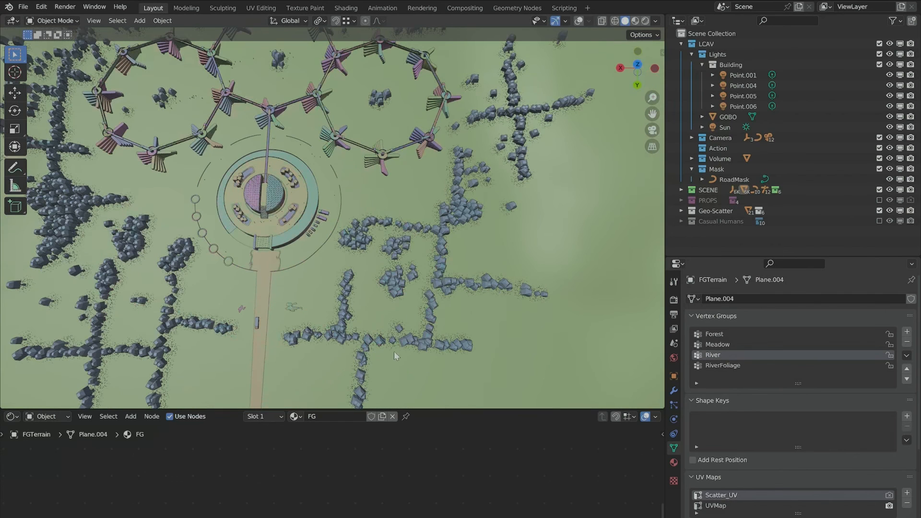
shift+middle_drag(442, 299, 422, 166)
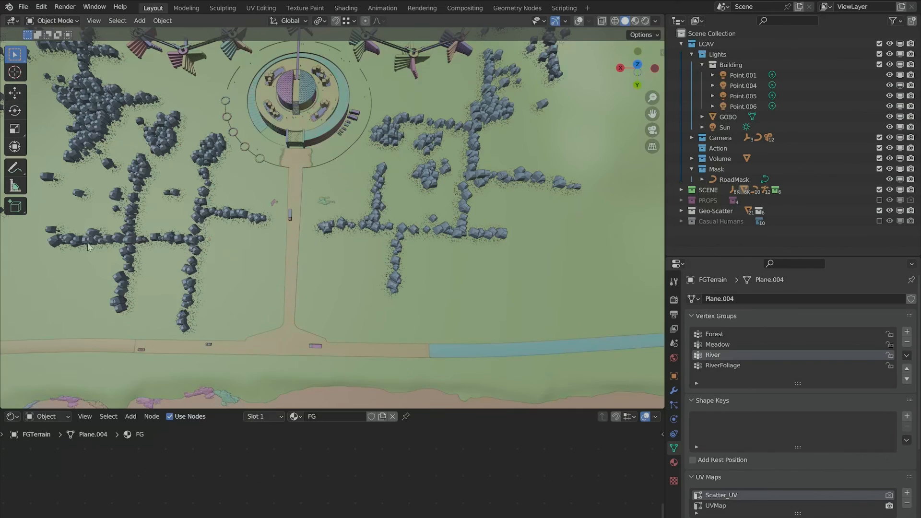
Review the Shrub system's Ecosystem Affinity settings, including the distances and influence tied to the ManualDeciduous scatter.
middle_drag(76, 147, 196, 162)
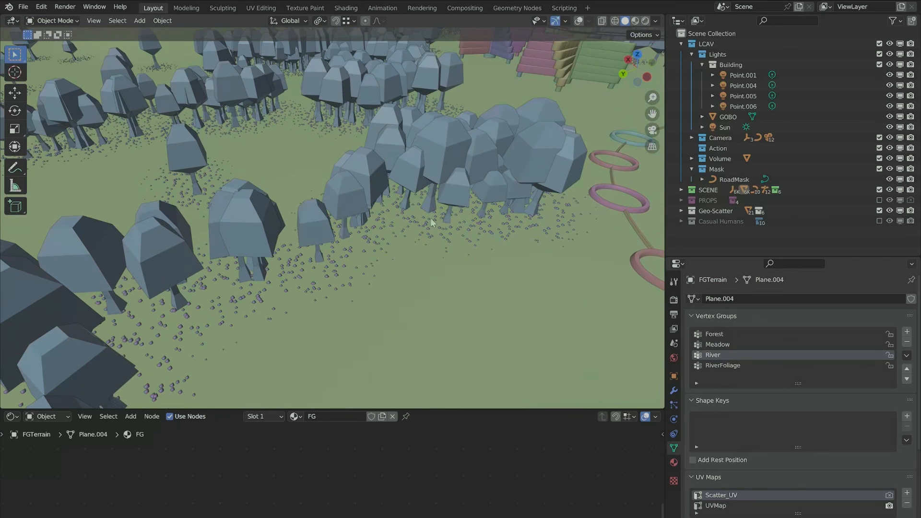
key(n)
scroll(437, 245, down, 2)
key(n)
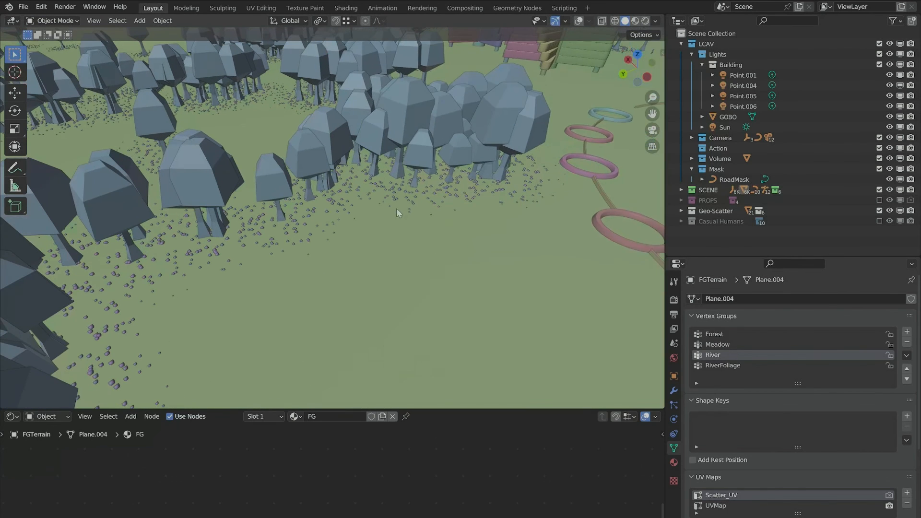
key(n)
scroll(502, 238, down, 6)
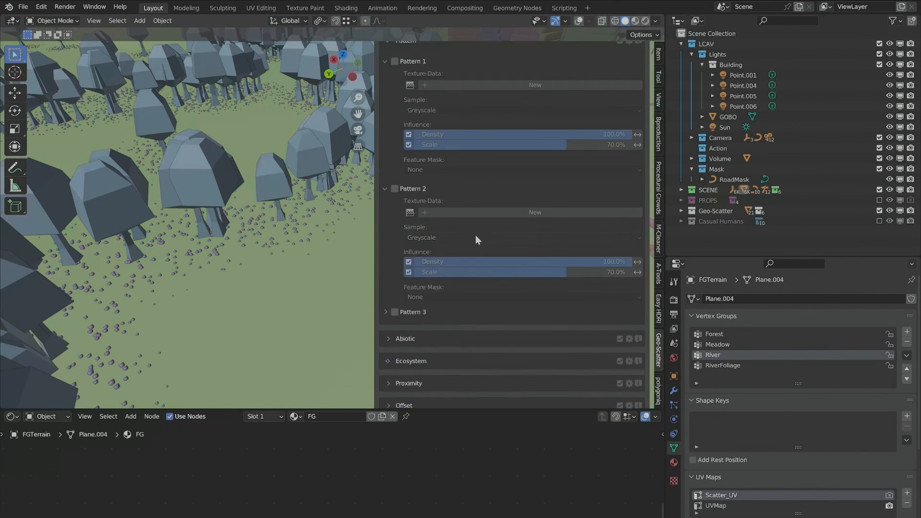
scroll(476, 235, down, 7)
click(393, 203)
click(387, 226)
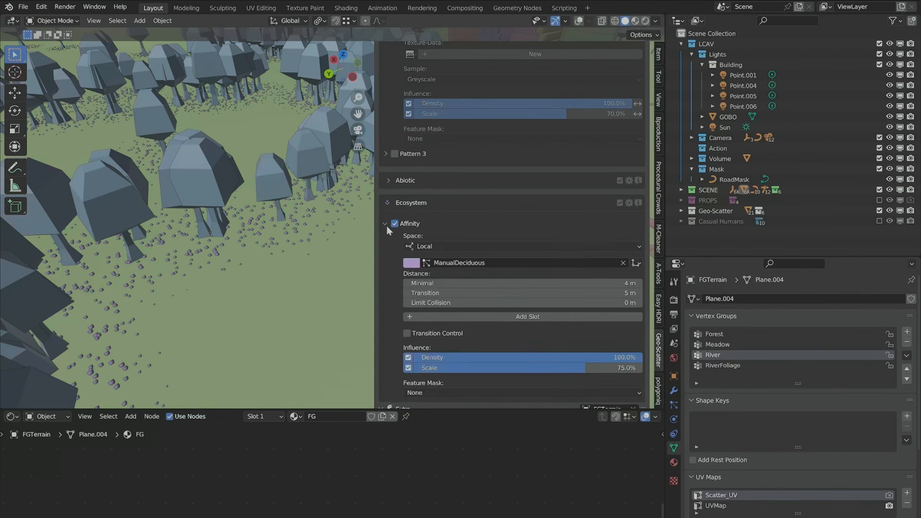
Frame the access road, central building and surrounding deciduous trees, and switch the viewport to rendered shading.
key(n)
middle_drag(186, 343, 247, 134)
ctrl+middle_drag(174, 132, 200, 134)
middle_drag(475, 289, 425, 223)
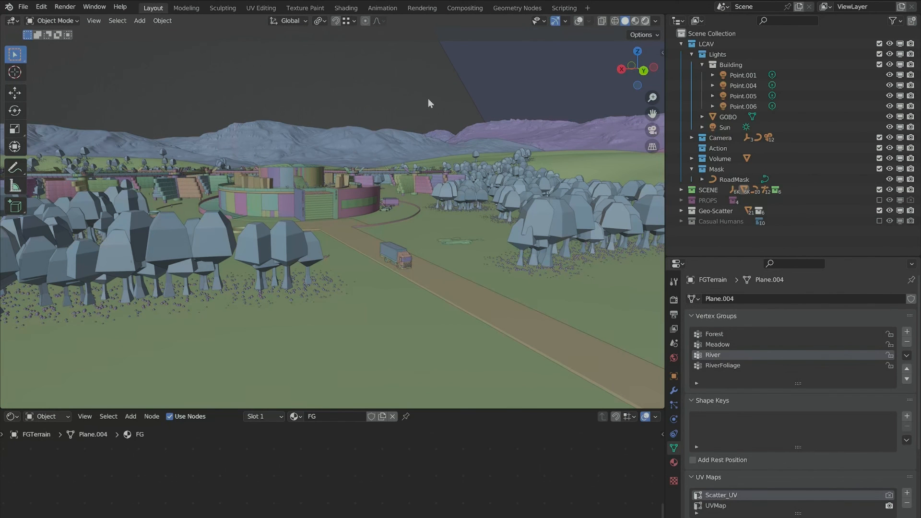
key(z)
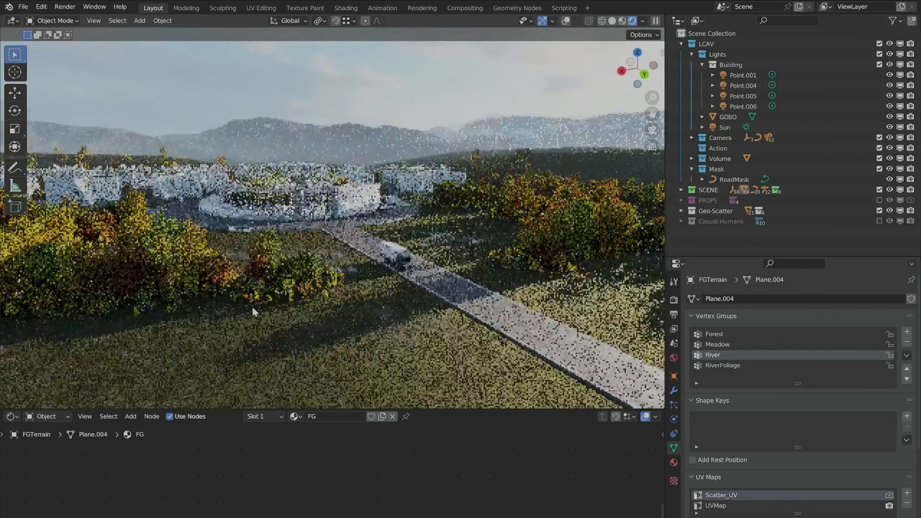
Examine the rendered deciduous clusters beside the central building and towers, including how they frame the shot through the scene camera.
middle_drag(252, 306, 433, 302)
scroll(434, 302, up, 1)
middle_drag(336, 302, 333, 331)
scroll(333, 331, up, 2)
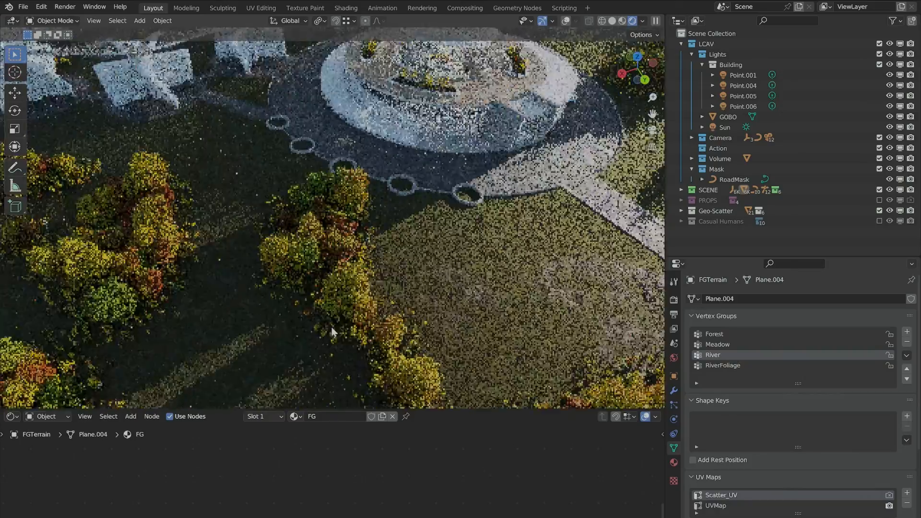
middle_drag(219, 244, 419, 313)
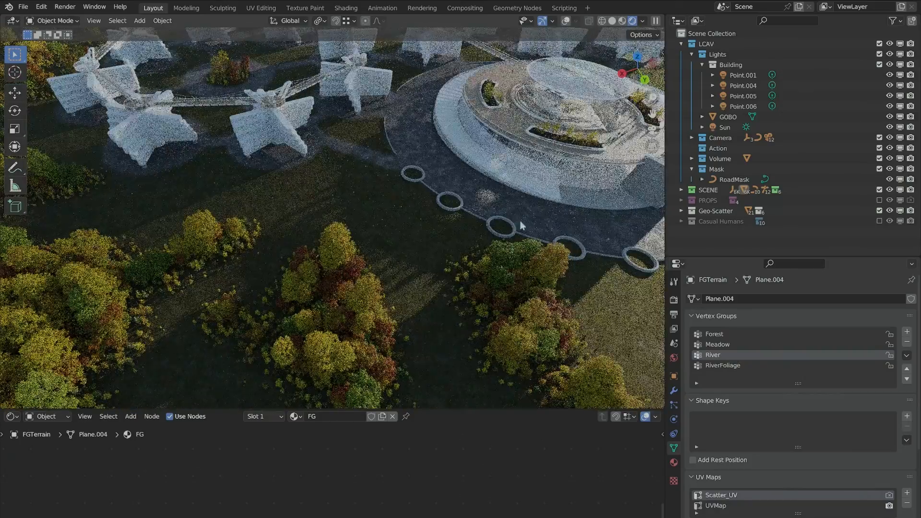
scroll(359, 264, down, 6)
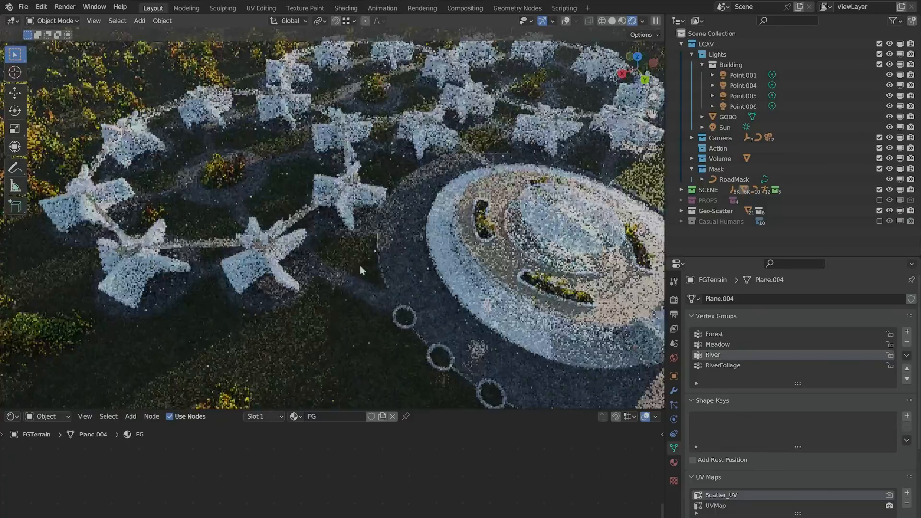
key(KP_0)
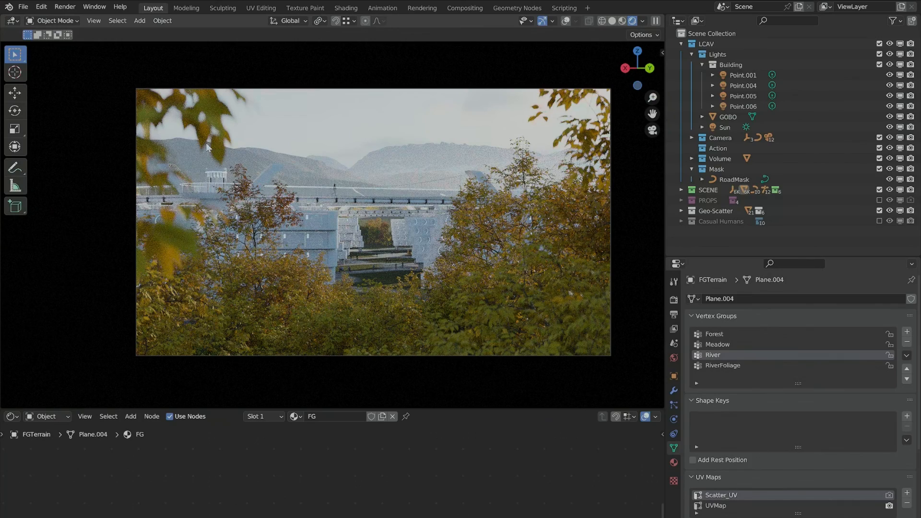
key(KP_0)
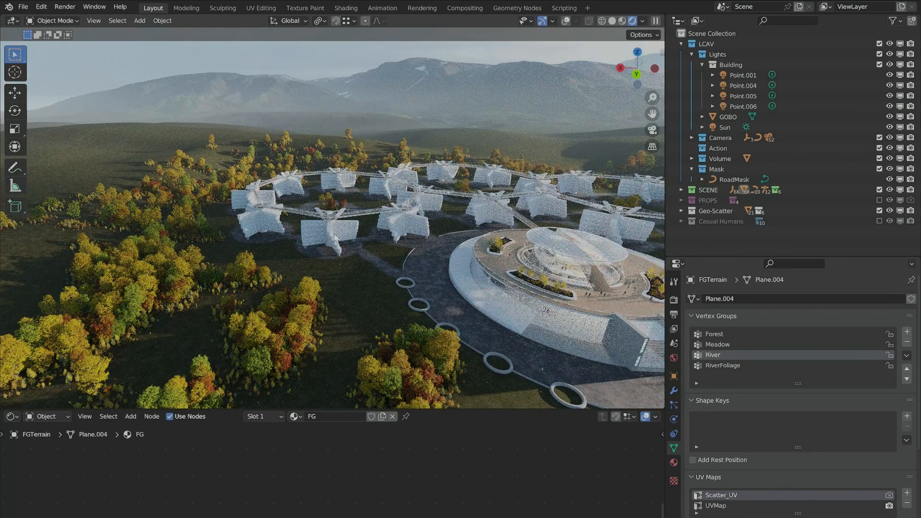
Examine the tree clusters inside the tower rings up close and the overall tree layout of the site from above.
scroll(341, 290, down, 6)
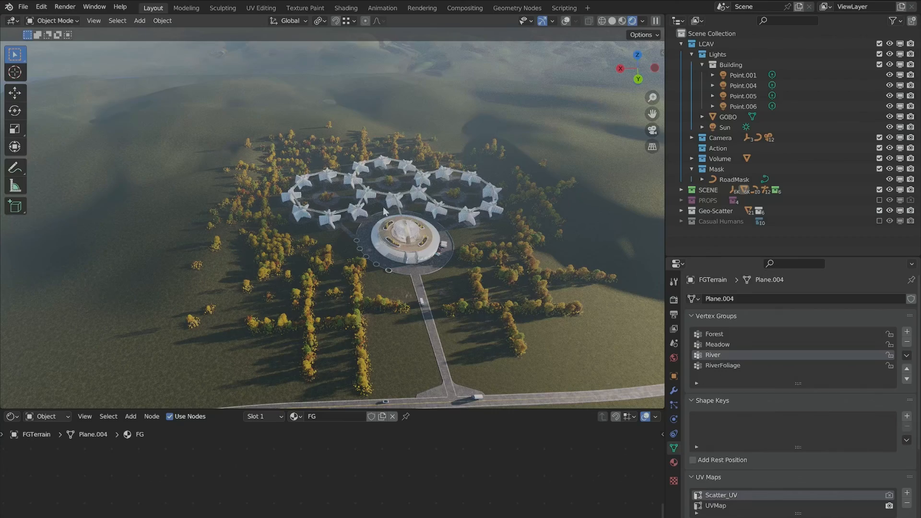
middle_drag(358, 209, 353, 227)
scroll(331, 206, up, 10)
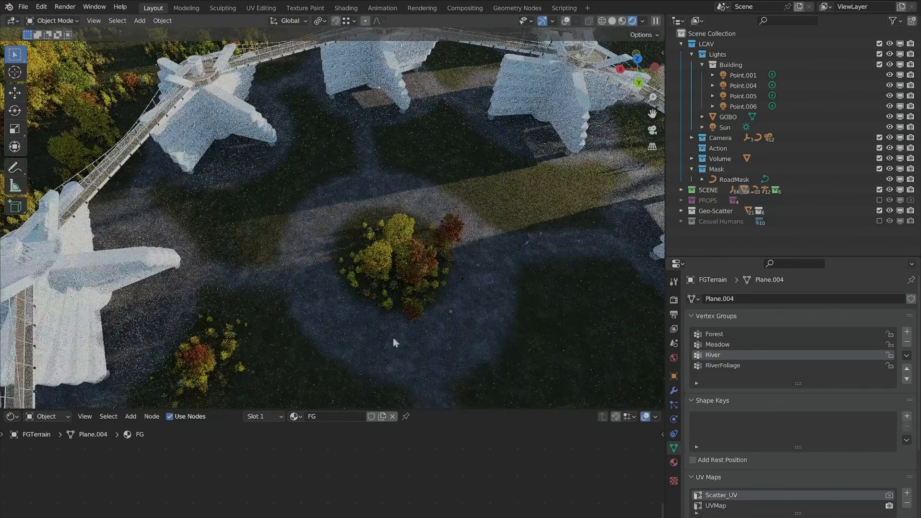
middle_drag(393, 338, 264, 313)
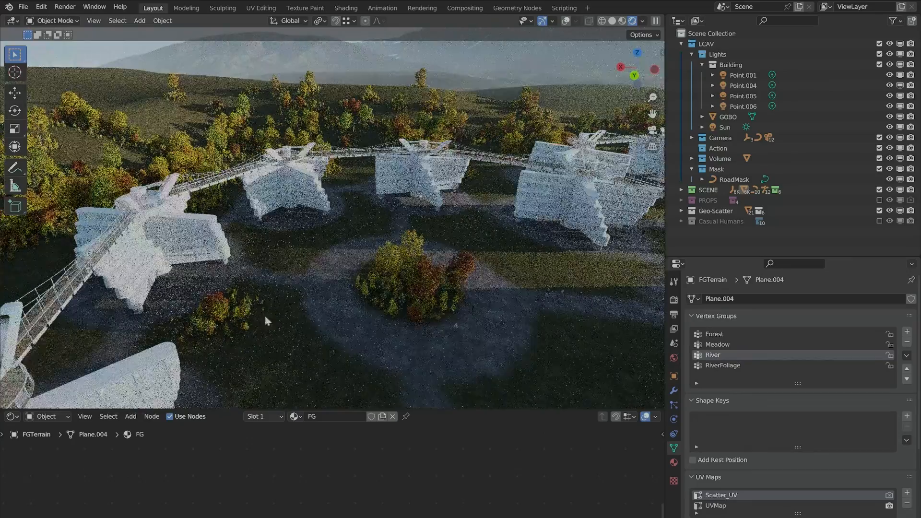
scroll(604, 293, up, 2)
middle_drag(604, 294, 206, 264)
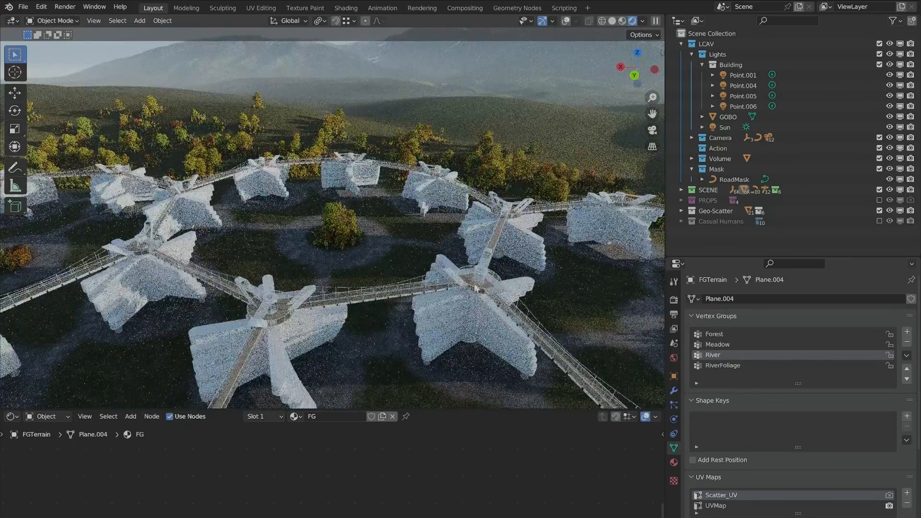
scroll(204, 263, up, 4)
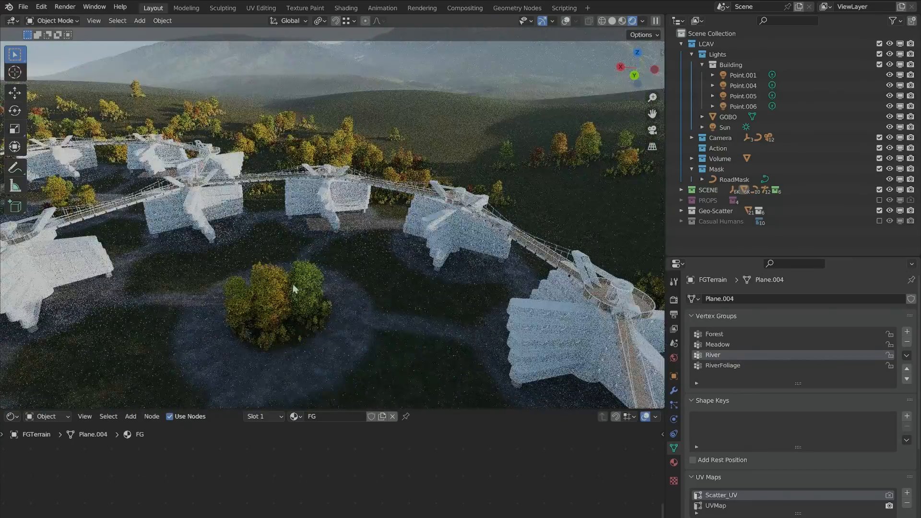
scroll(290, 234, down, 5)
scroll(289, 234, down, 6)
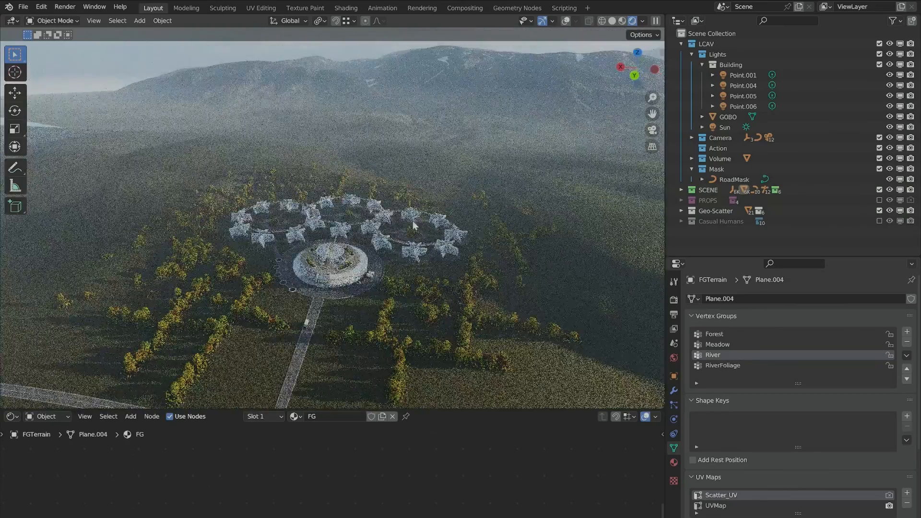
middle_drag(413, 220, 382, 293)
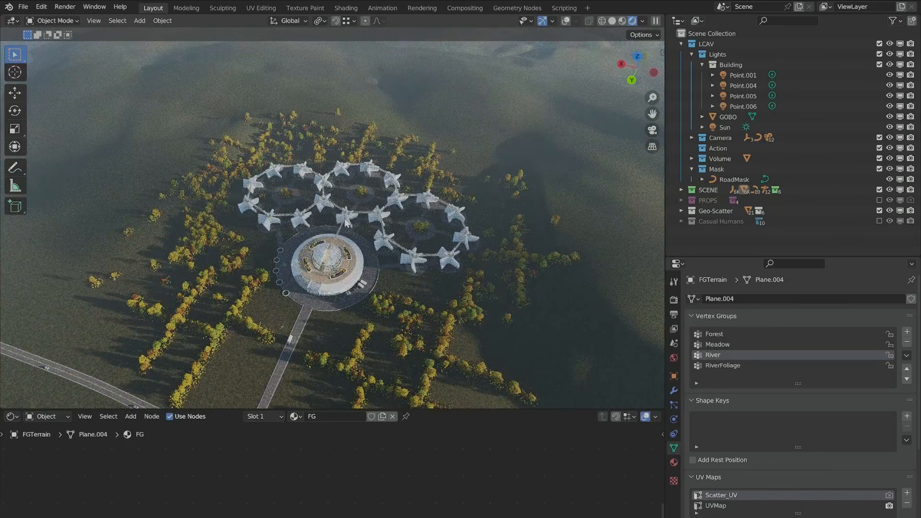
middle_drag(345, 220, 427, 234)
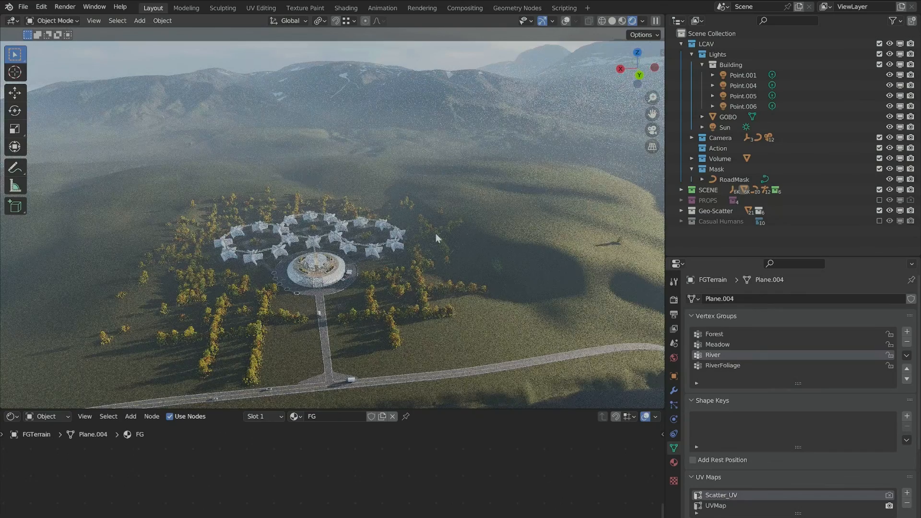
Hide the Deciduous scatter group in the viewport.
key(n)
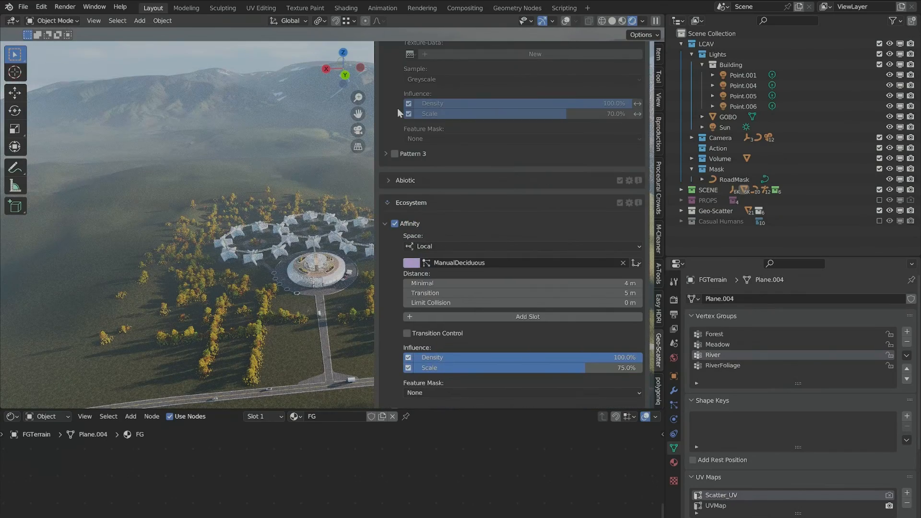
scroll(513, 167, up, 3)
key(n)
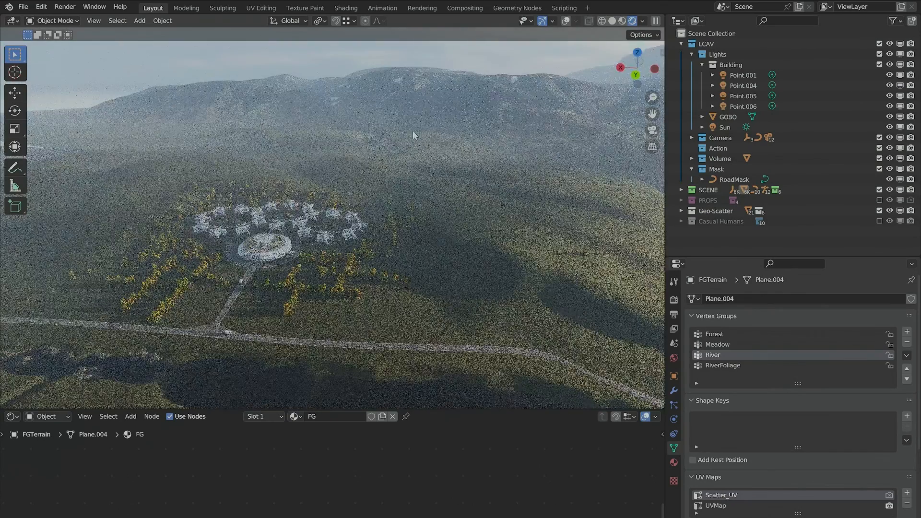
key(n)
scroll(547, 142, up, 5)
scroll(584, 137, up, 10)
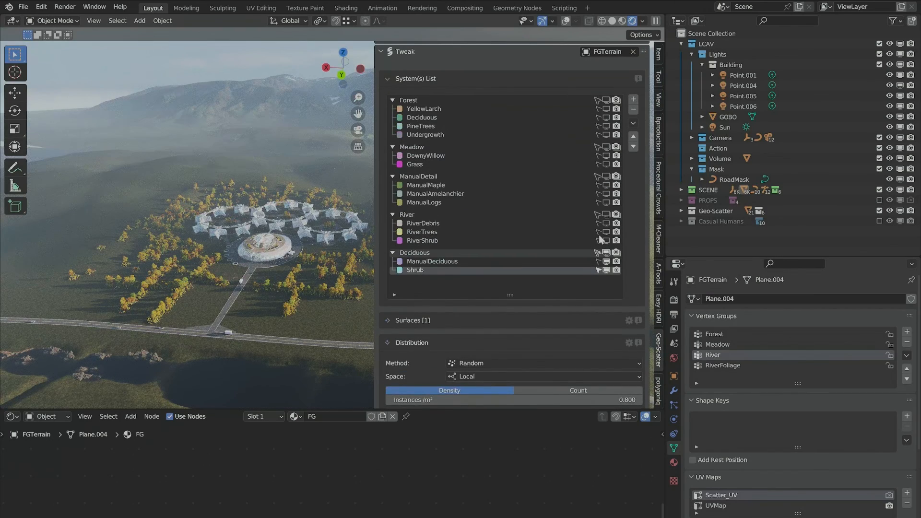
click(599, 235)
key(n)
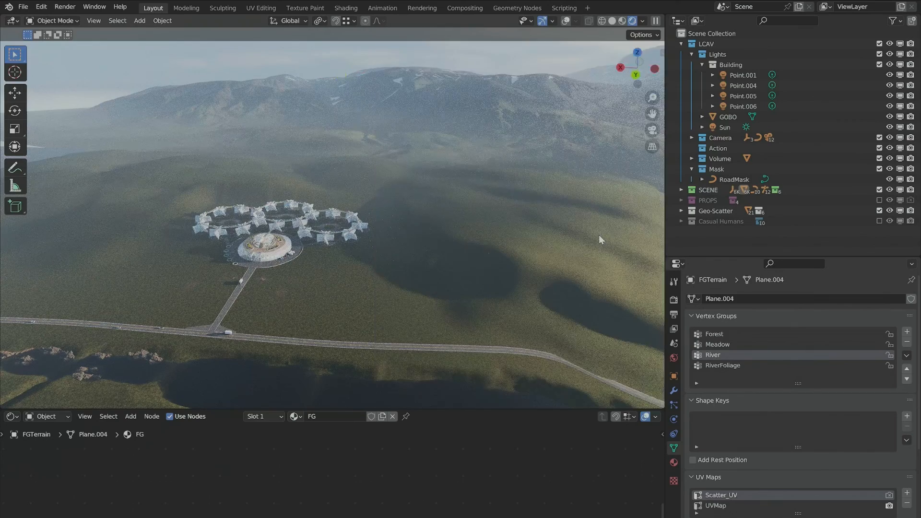
Examine the rendered background mountains, looking at their slopes, snow patches and ridges from several angles.
middle_drag(324, 238, 362, 245)
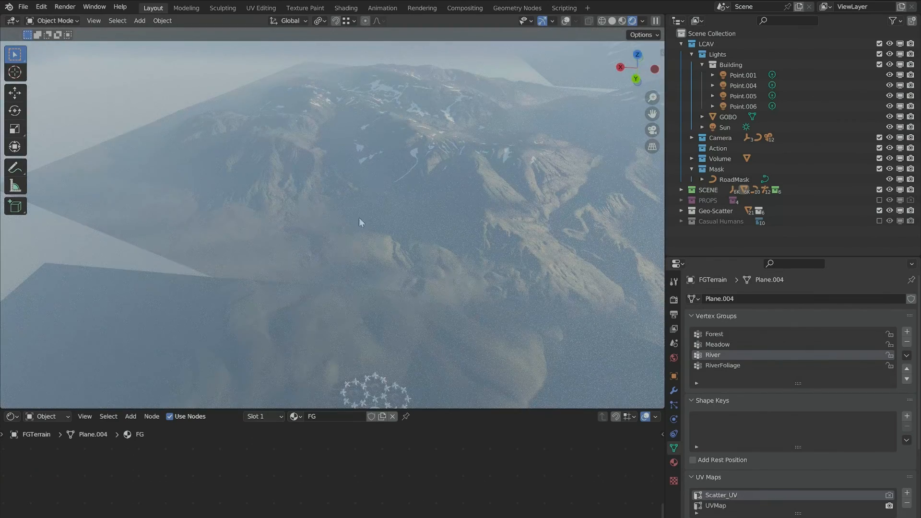
scroll(413, 229, up, 5)
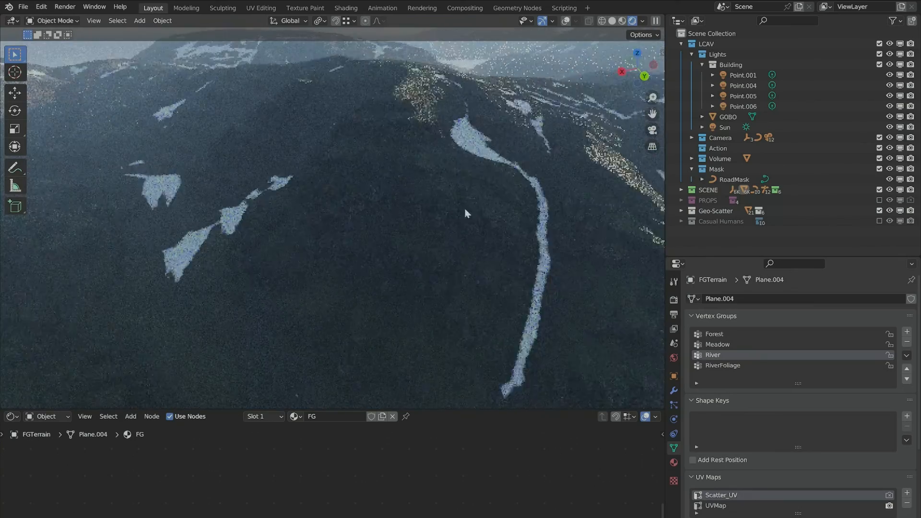
middle_drag(467, 214, 494, 229)
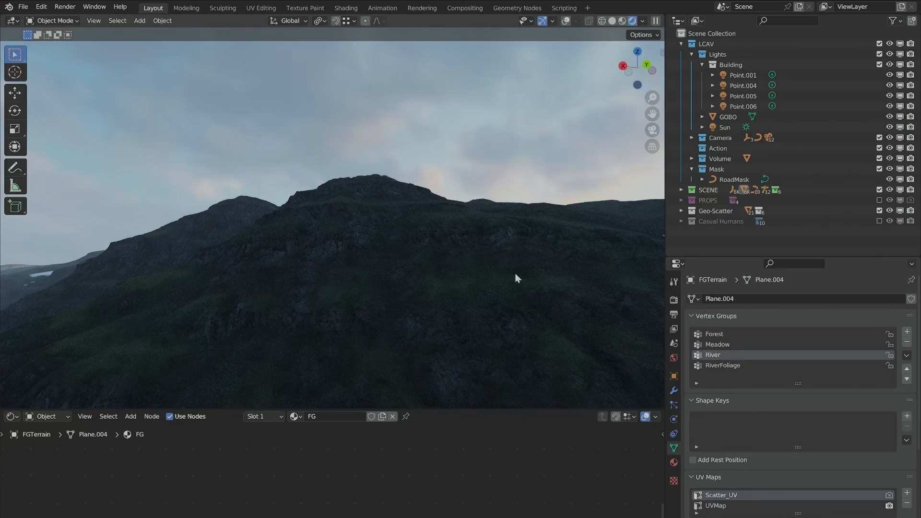
middle_drag(516, 279, 315, 171)
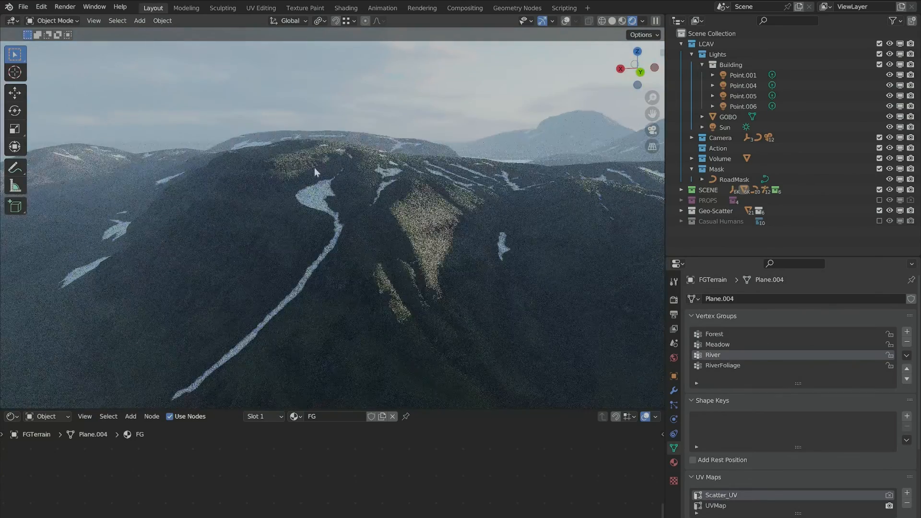
scroll(531, 315, down, 2)
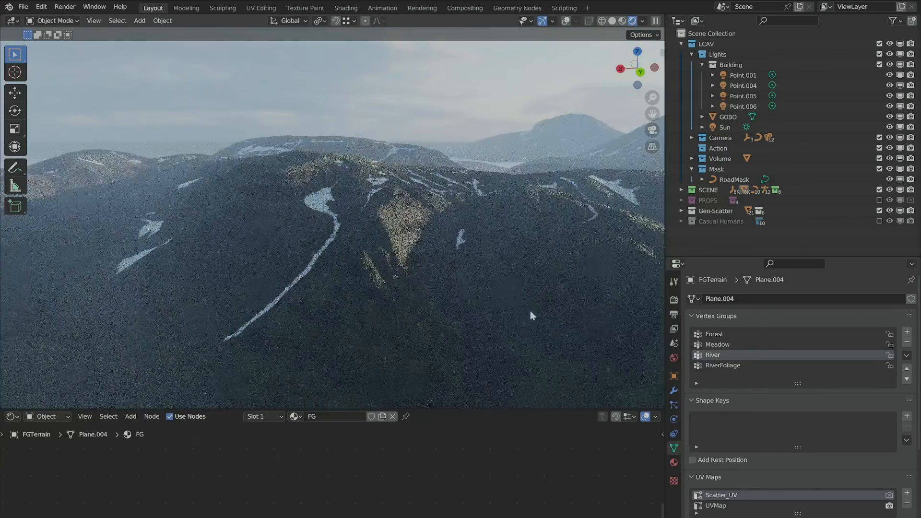
middle_drag(530, 315, 411, 187)
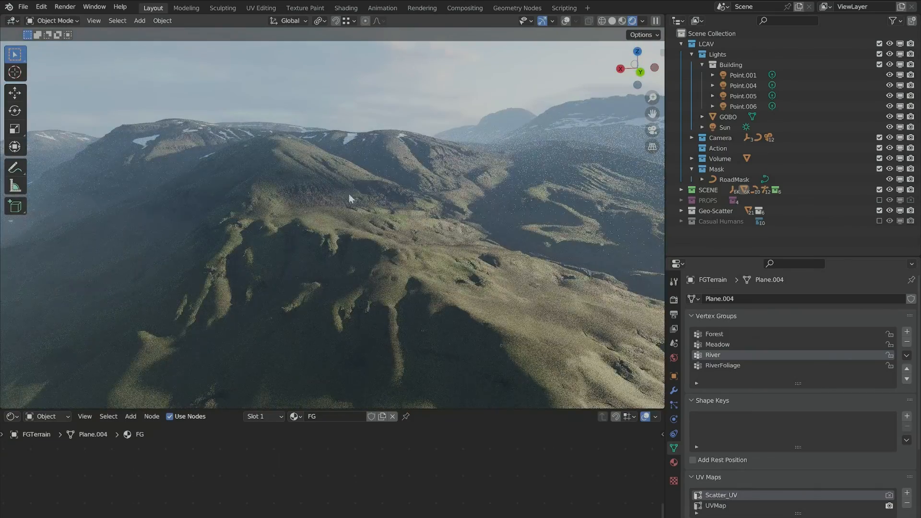
Return to the scene camera view and switch the viewport to solid shading.
key(KP_0)
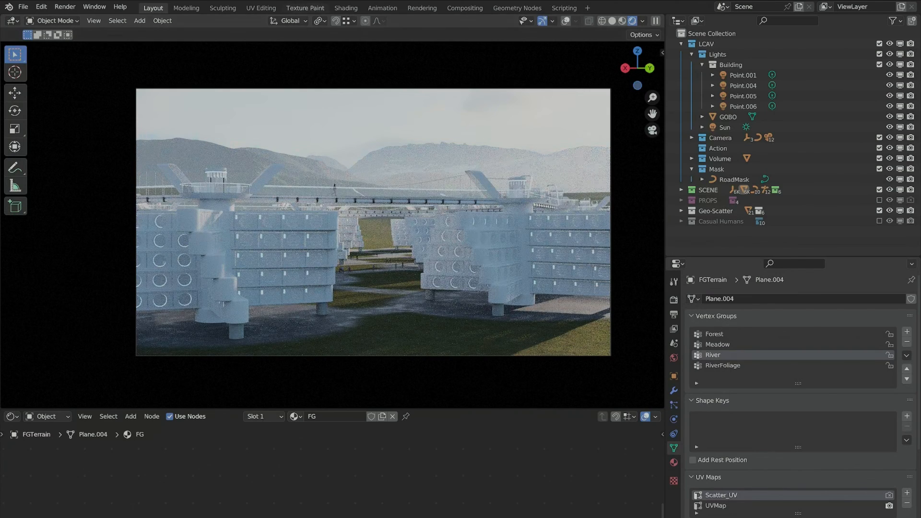
click(613, 21)
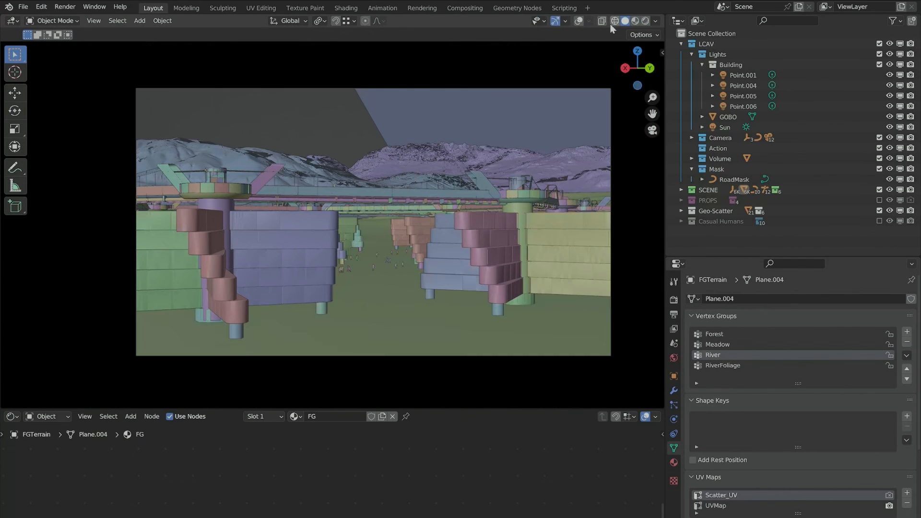